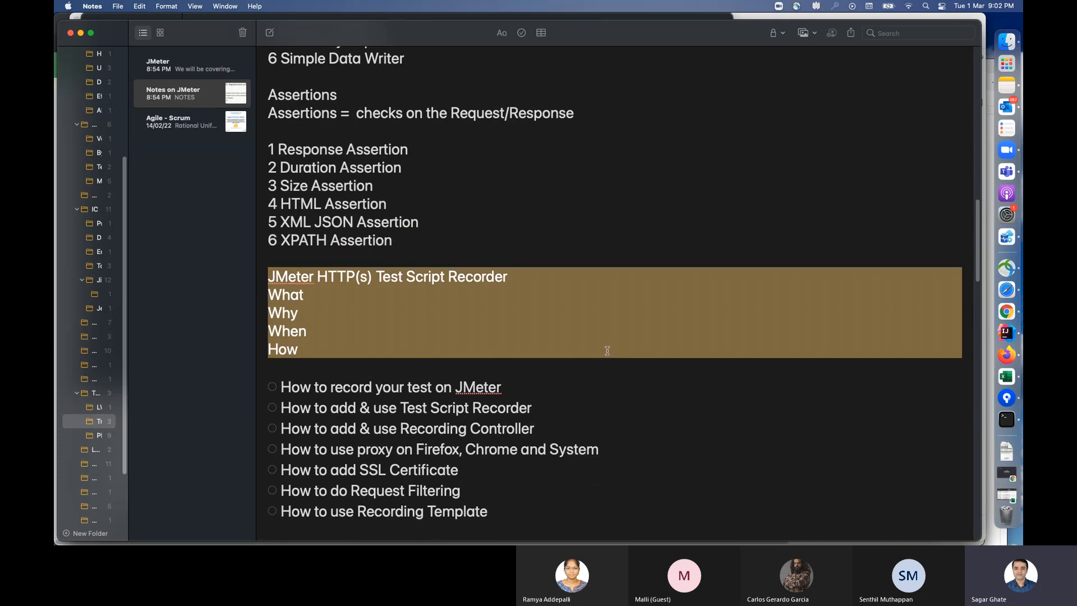
# Step: Review the HTTP(s) Test Script Recorder topics in the JMeter notes, including request filtering and the recording template
pyautogui.scroll(-5, 610, 352)
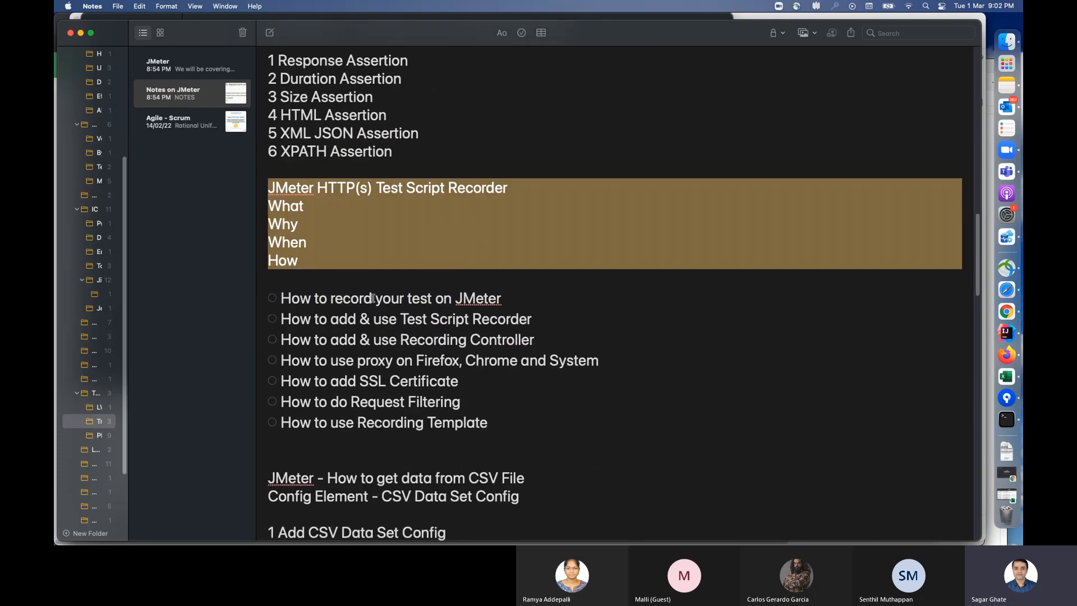
pyautogui.scroll(-1, 453, 330)
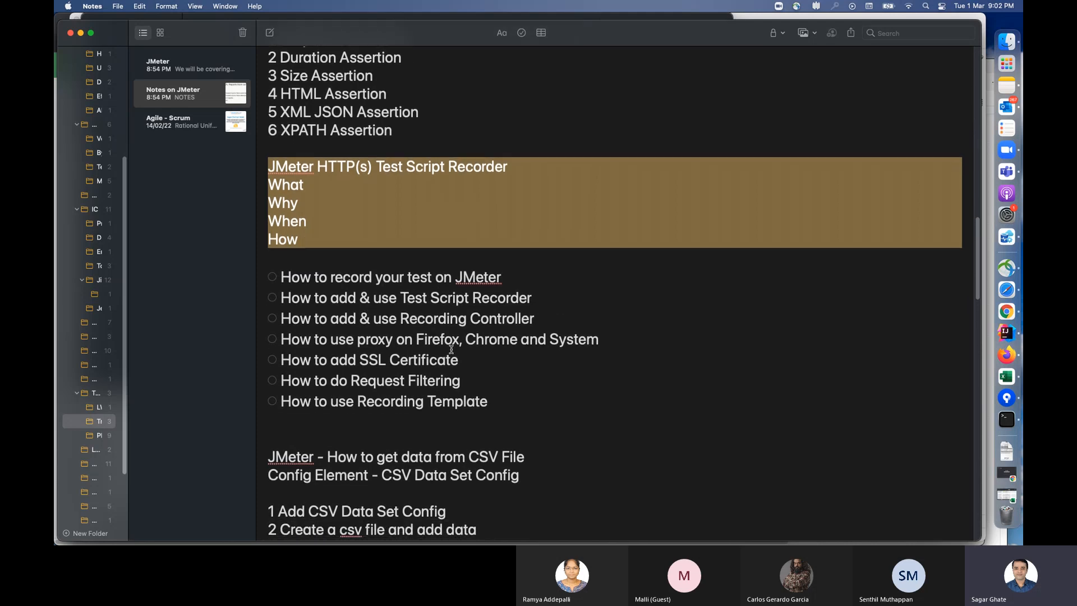
pyautogui.scroll(-1, 539, 304)
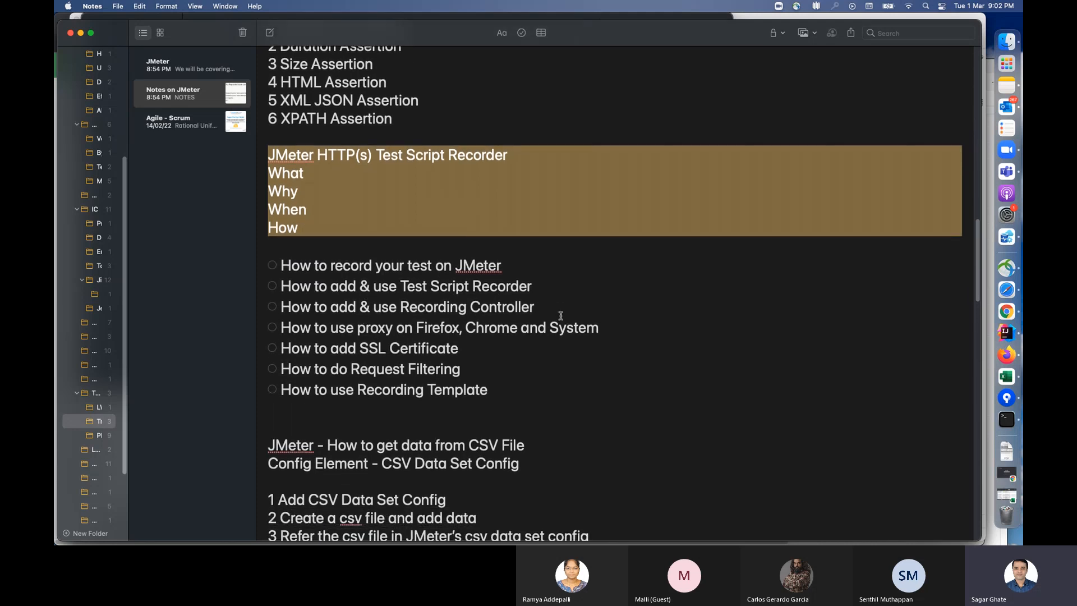
pyautogui.scroll(-1, 572, 325)
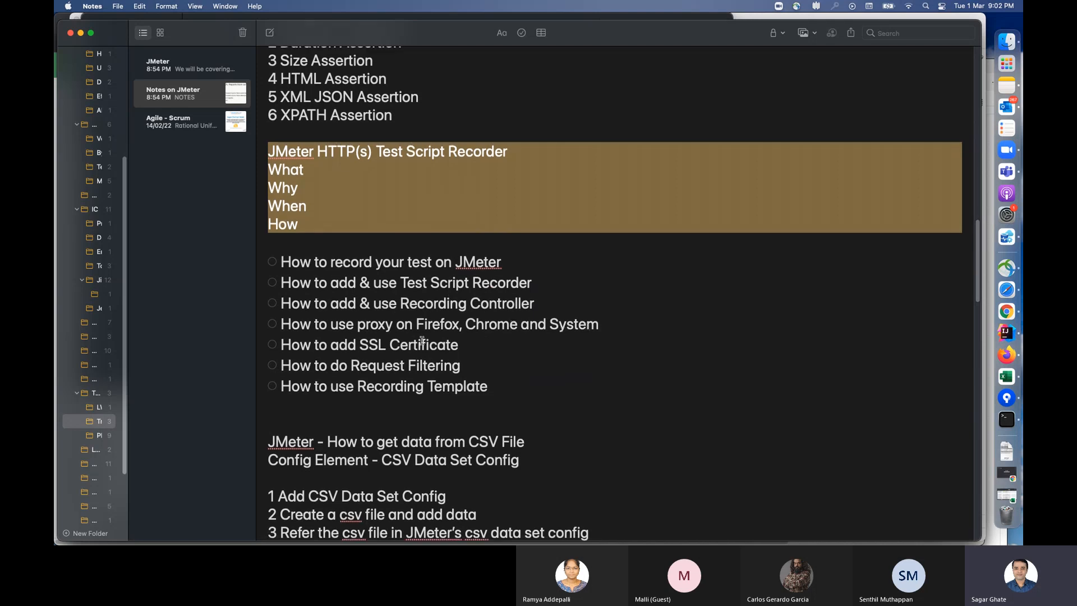
pyautogui.scroll(-3, 468, 380)
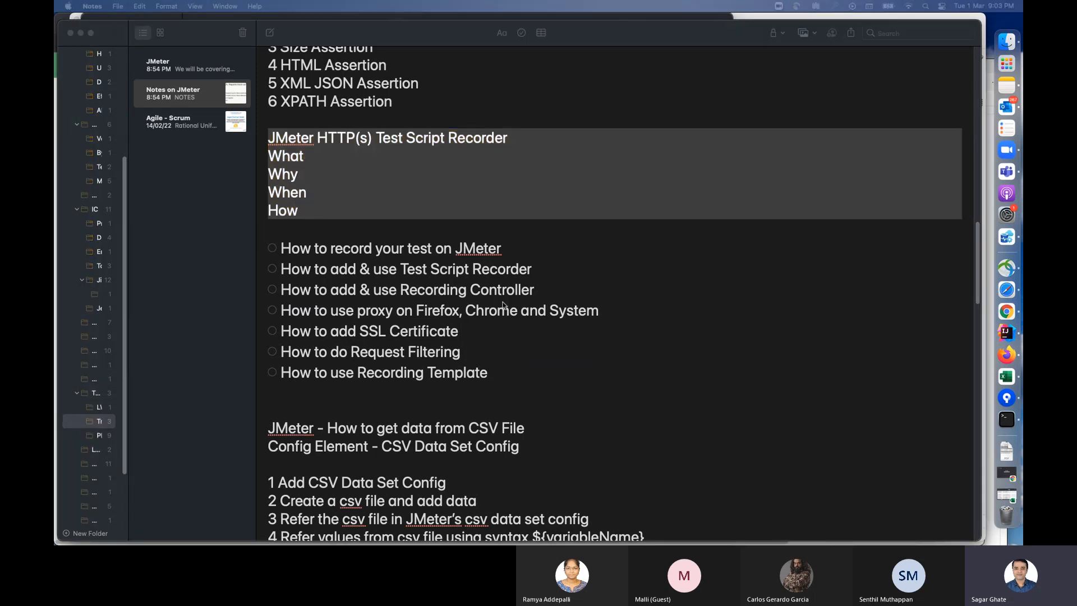
pyautogui.click(533, 345)
pyautogui.scroll(-2, 520, 348)
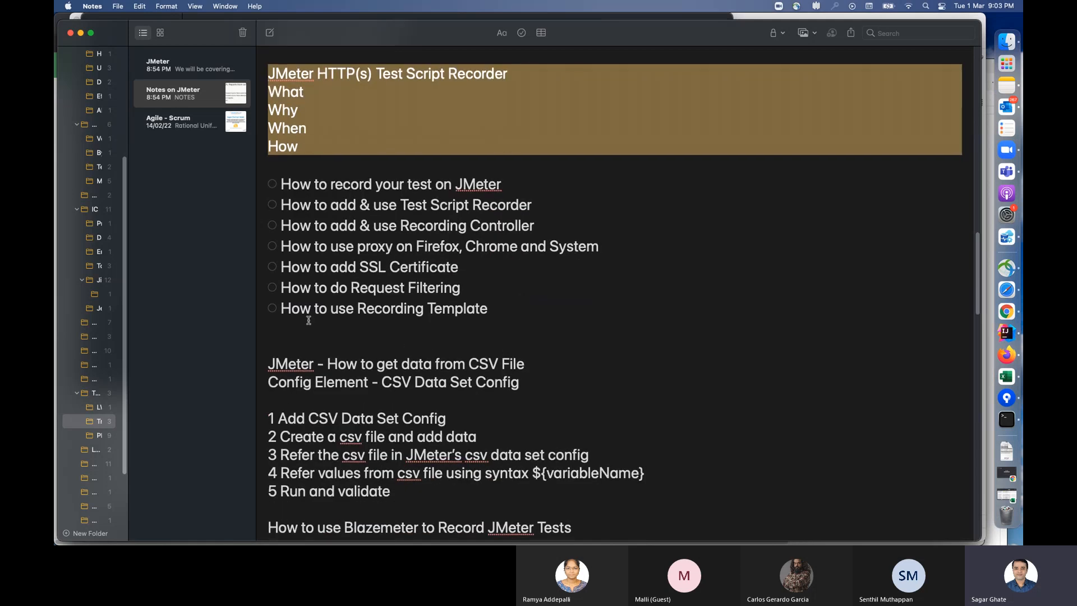
pyautogui.click(497, 309)
pyautogui.moveTo(497, 308); pyautogui.dragTo(283, 288)
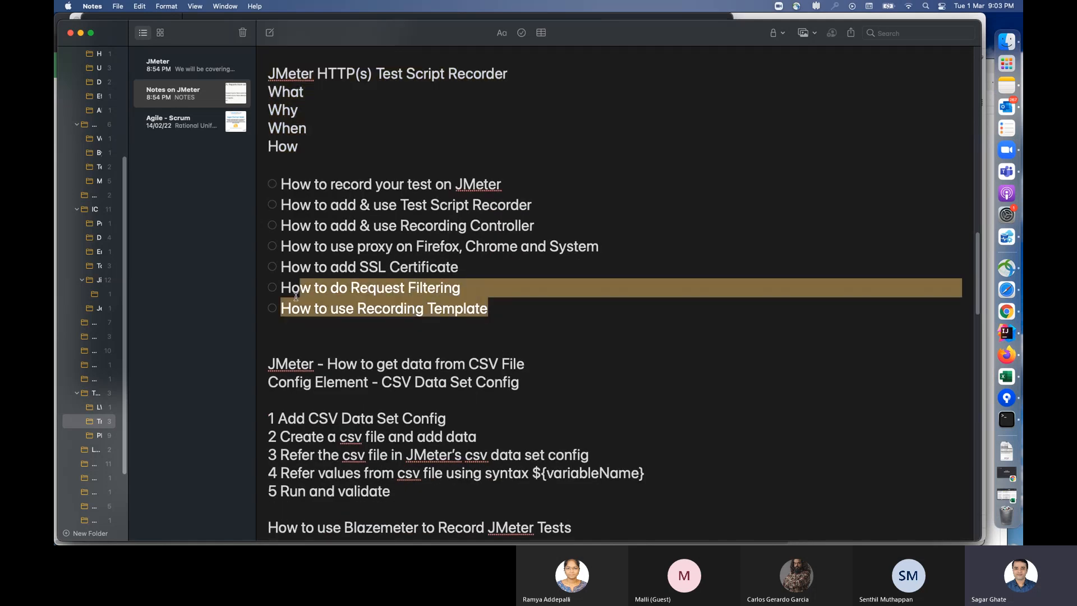
pyautogui.click(456, 333)
# Step: Read the notes on getting data from a CSV file and on recording JMeter tests with Blazemeter
pyautogui.scroll(-2, 613, 357)
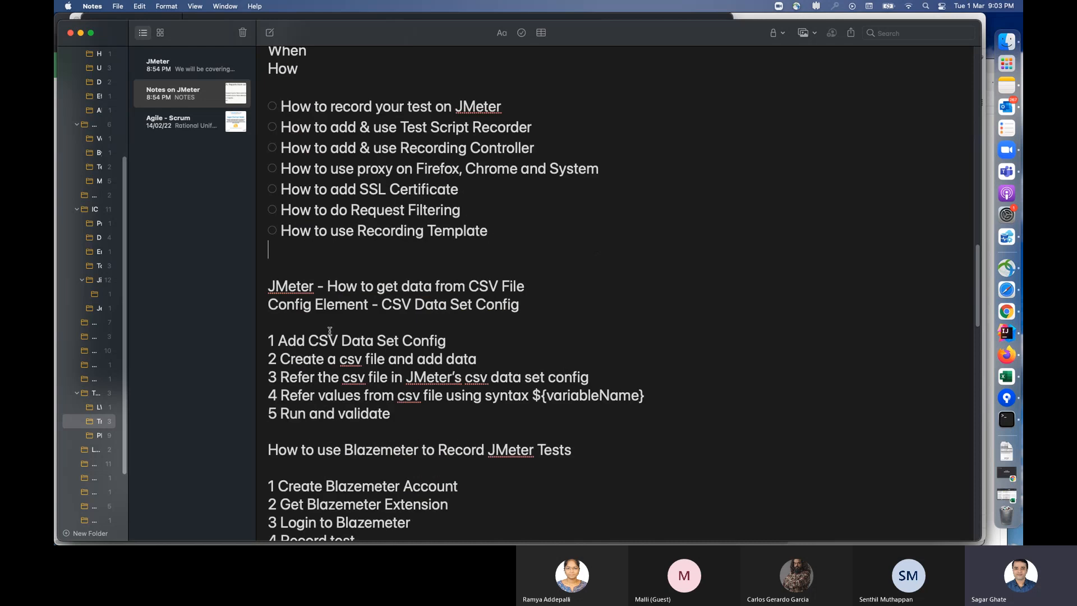
pyautogui.scroll(-1, 330, 331)
pyautogui.click(455, 273)
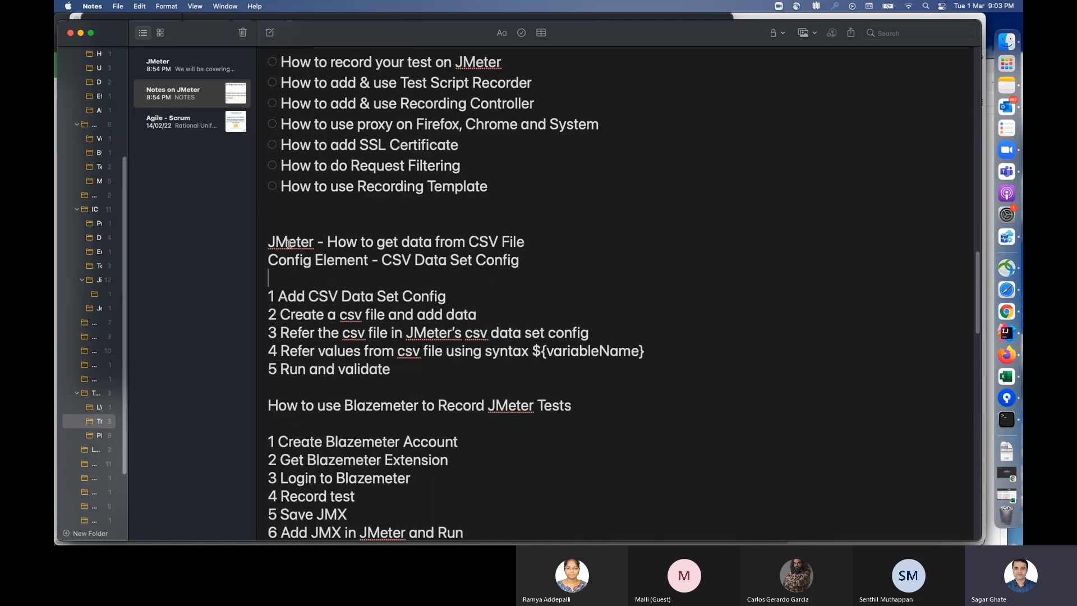
pyautogui.click(531, 241)
pyautogui.moveTo(531, 241); pyautogui.dragTo(445, 241)
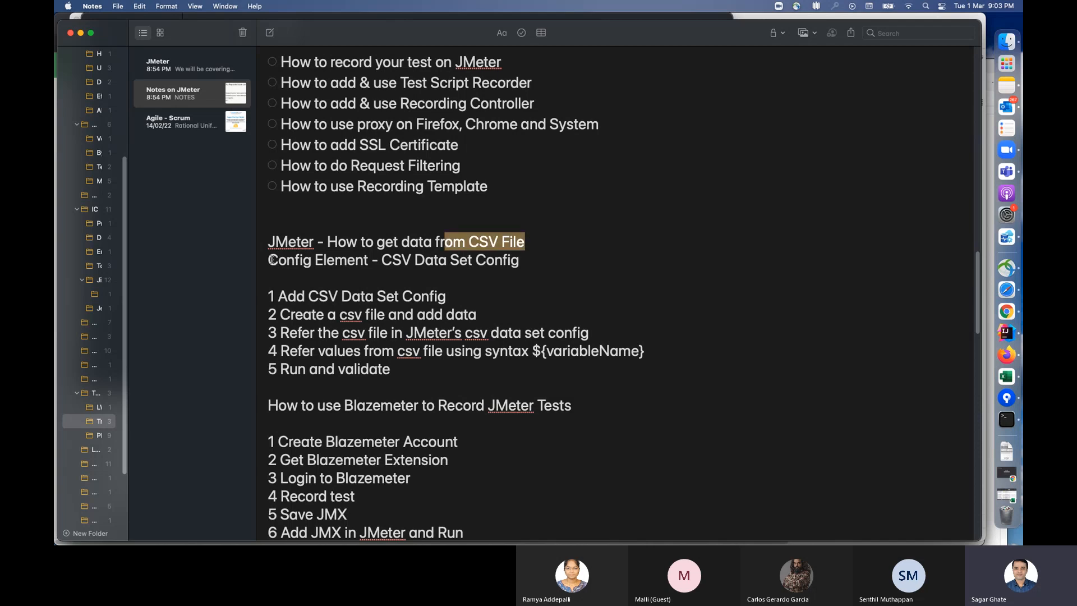
pyautogui.moveTo(382, 259); pyautogui.dragTo(520, 260)
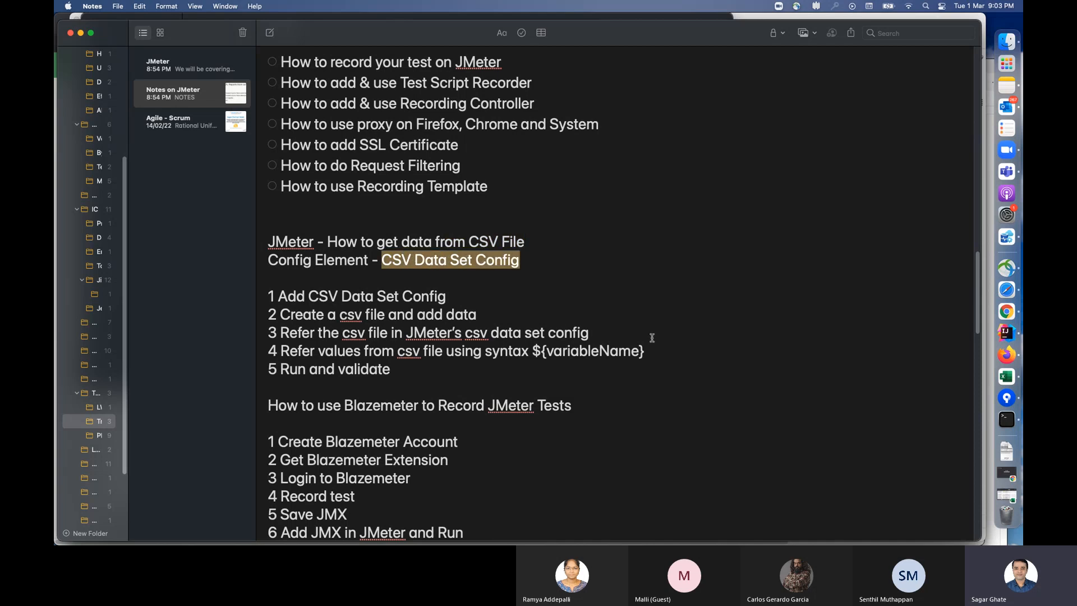
pyautogui.scroll(-3, 652, 337)
pyautogui.moveTo(269, 324); pyautogui.dragTo(534, 449)
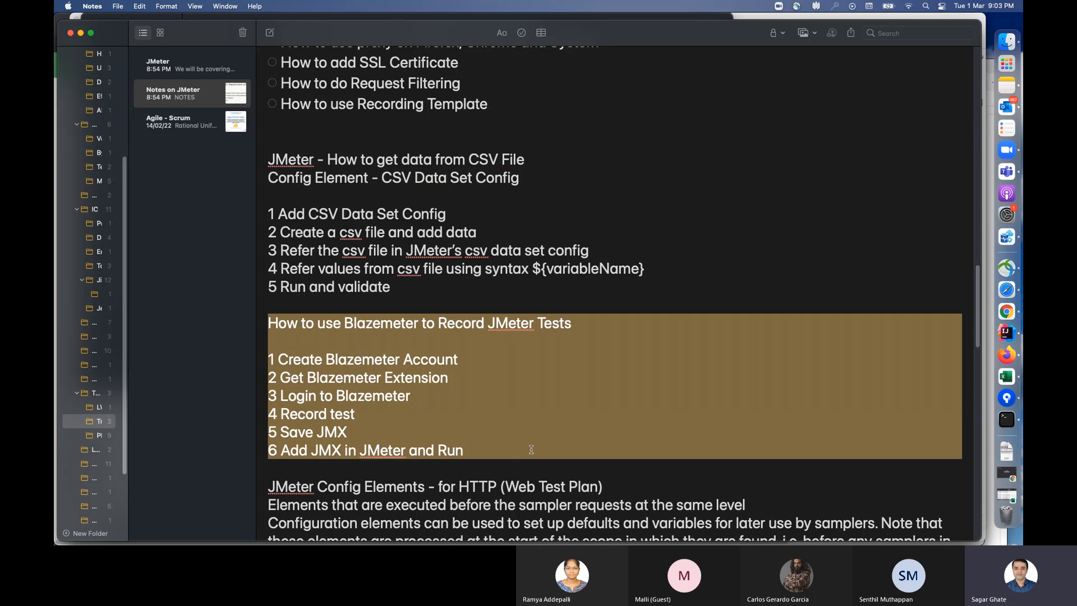
pyautogui.click(572, 404)
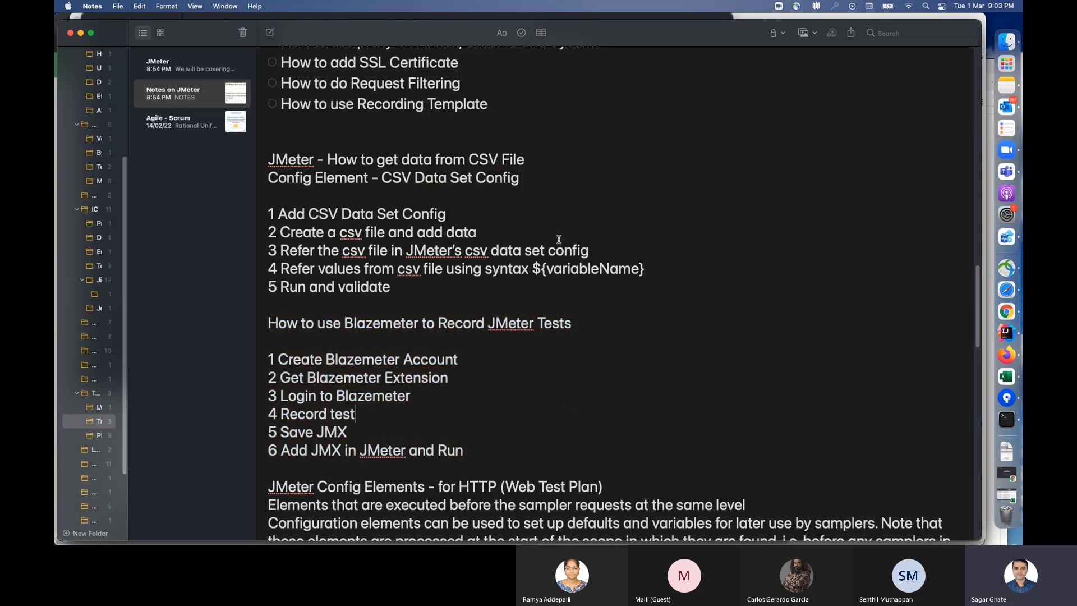
# Step: Read the notes on JMeter config elements for HTTP and on running JMeter from the command line
pyautogui.scroll(-1, 642, 455)
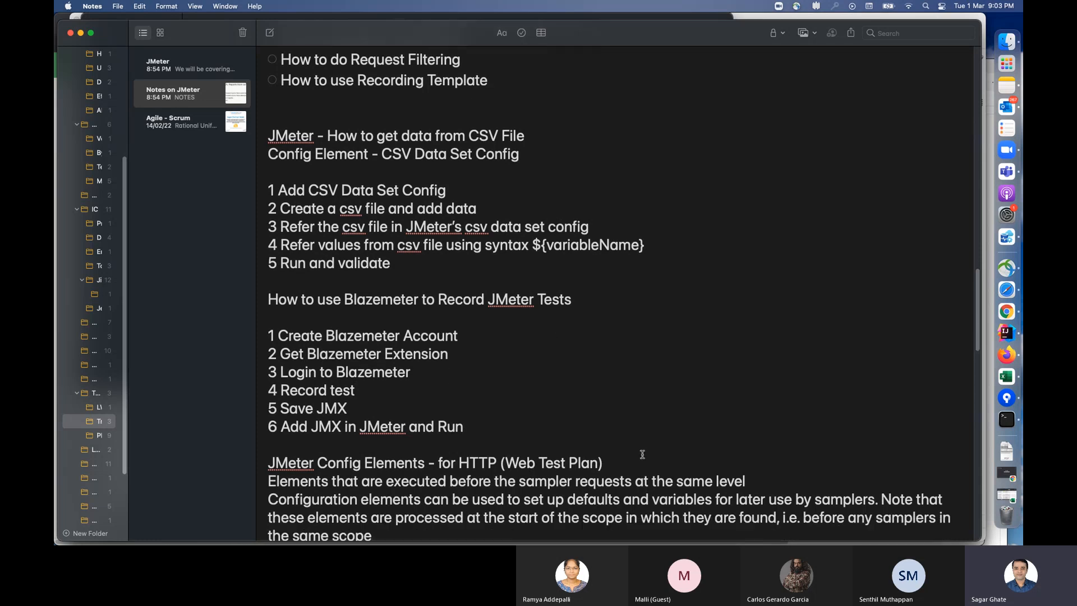
pyautogui.scroll(-5, 642, 455)
pyautogui.moveTo(270, 328); pyautogui.dragTo(605, 331)
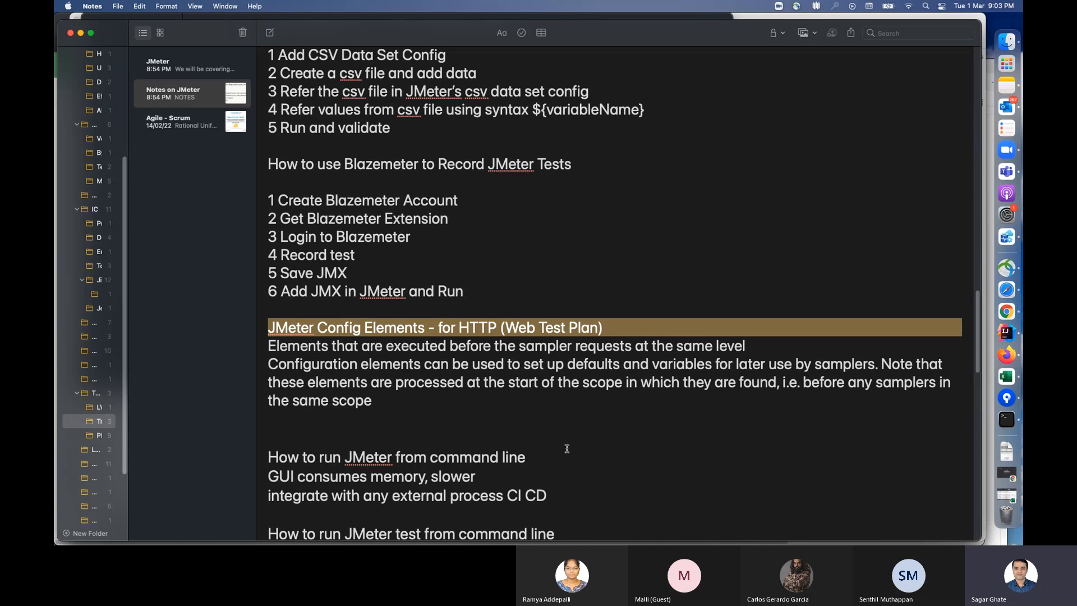
pyautogui.click(595, 437)
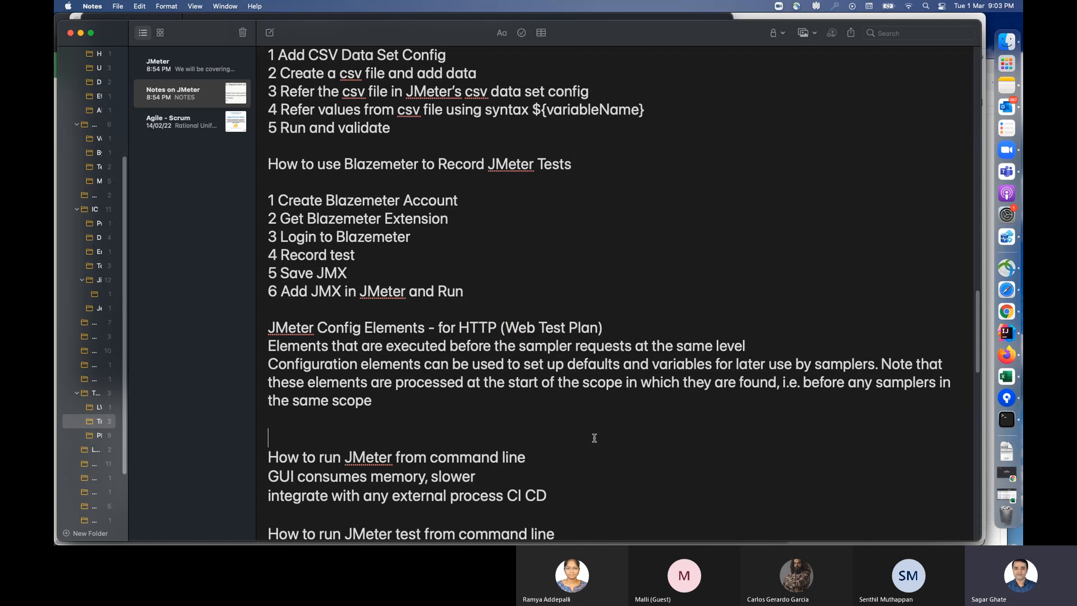
pyautogui.scroll(-5, 594, 438)
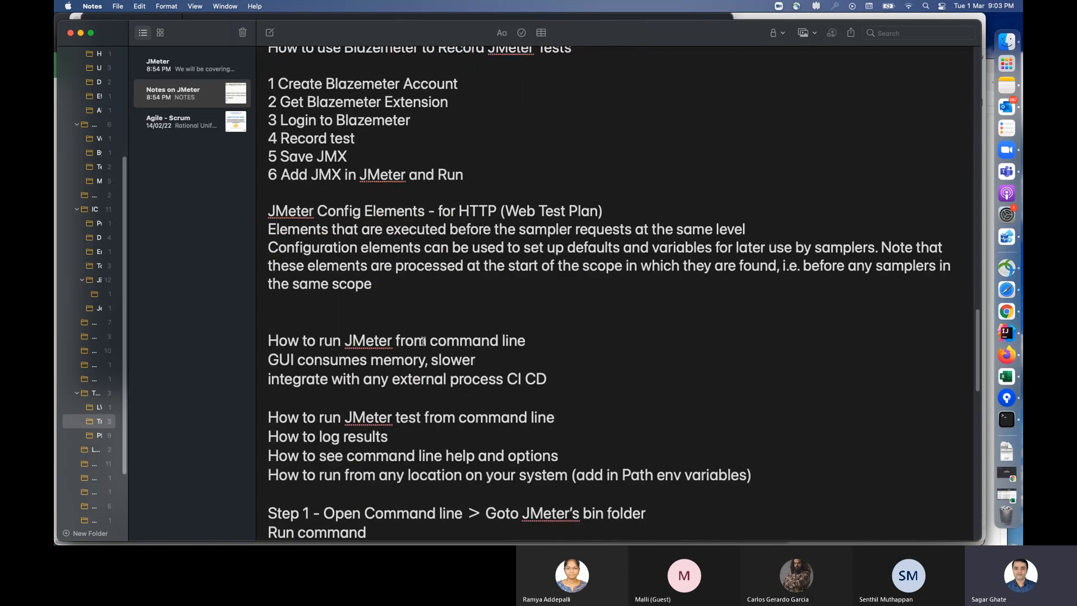
pyautogui.scroll(-1, 545, 339)
pyautogui.moveTo(546, 324); pyautogui.dragTo(268, 325)
pyautogui.scroll(-8, 653, 347)
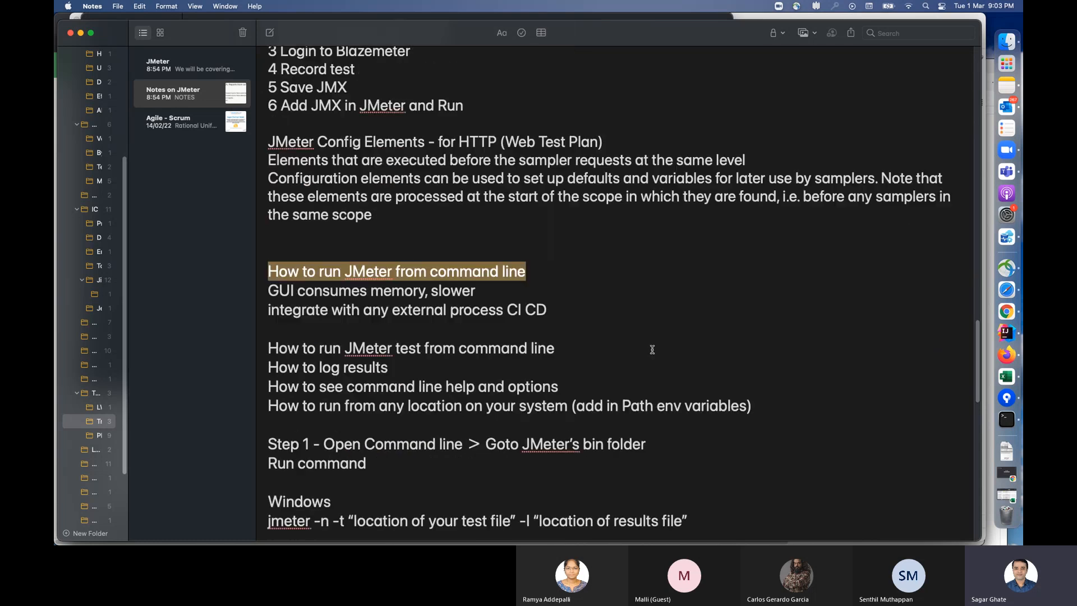
pyautogui.scroll(17, 653, 349)
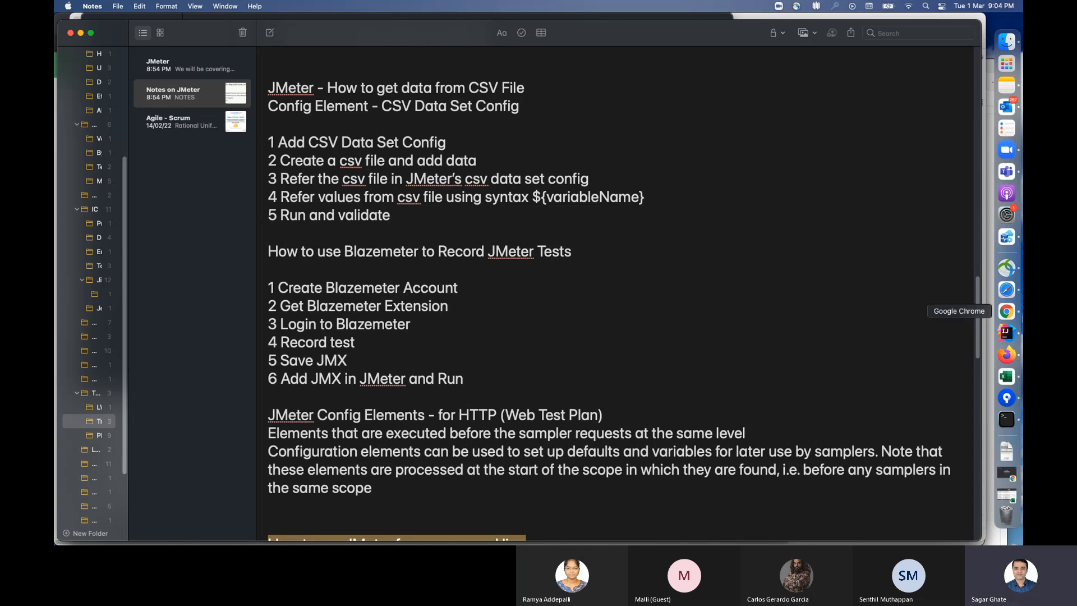
pyautogui.click(1010, 332)
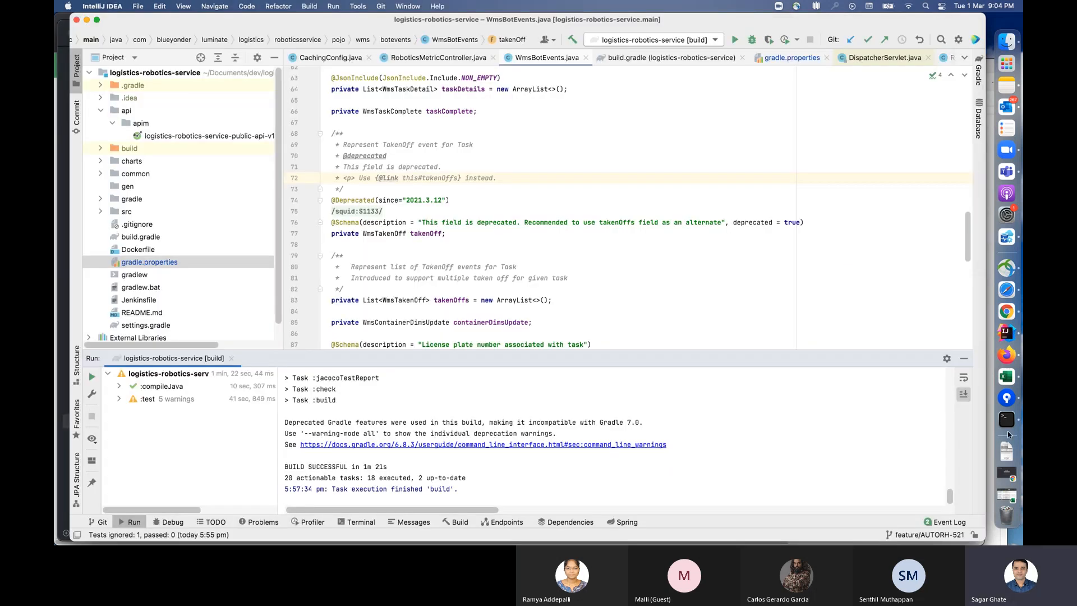
pyautogui.click(1008, 424)
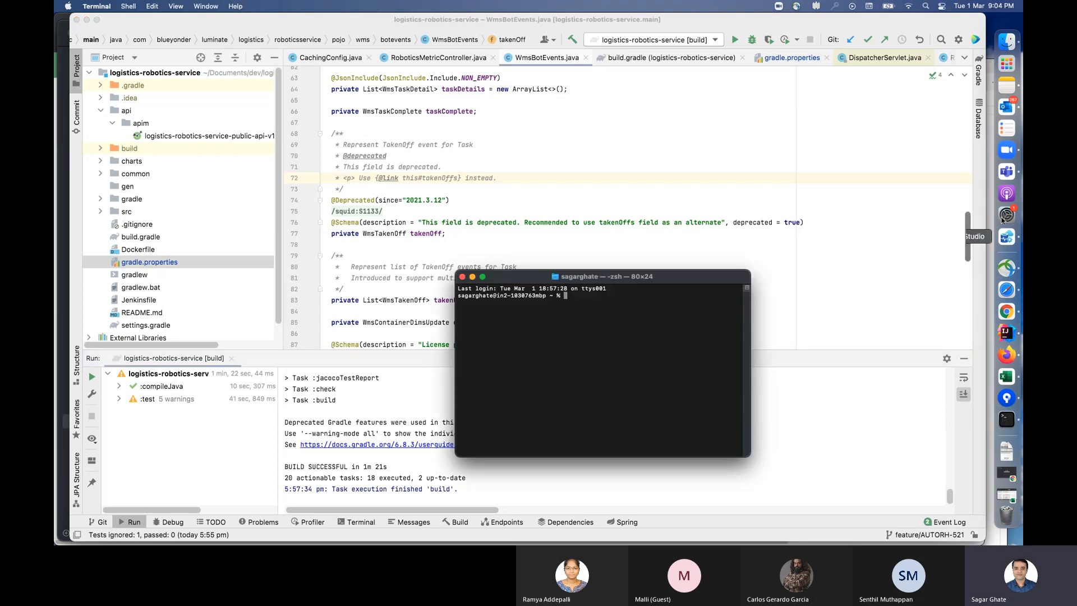
pyautogui.click(1007, 85)
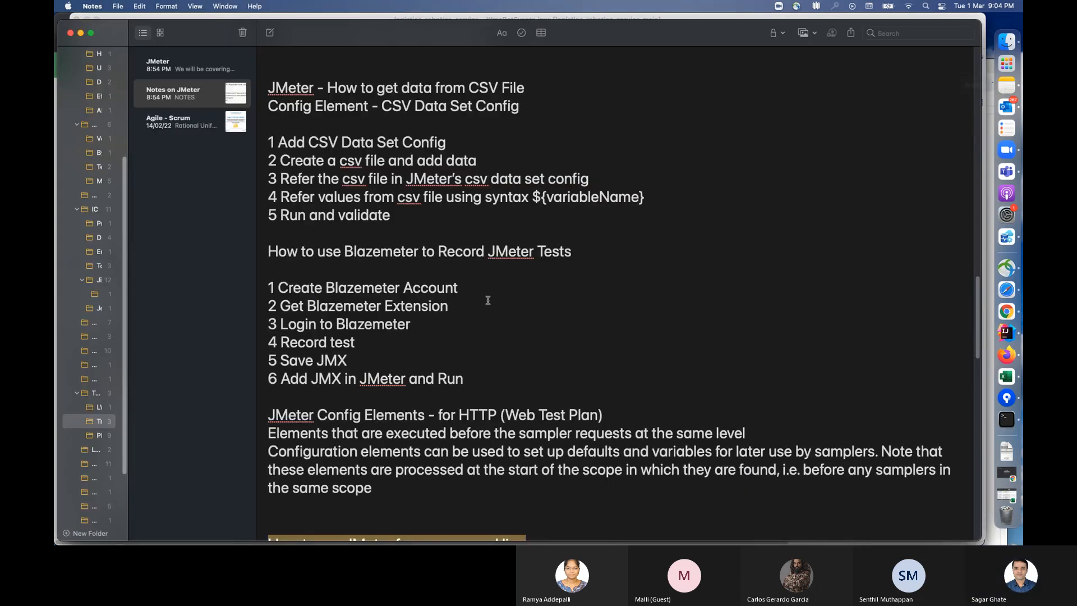
# Step: Switch to Finder's JMeter bin folder, and in Terminal change the working directory to apache-jmeter-5.4.3/bin
pyautogui.click(1007, 42)
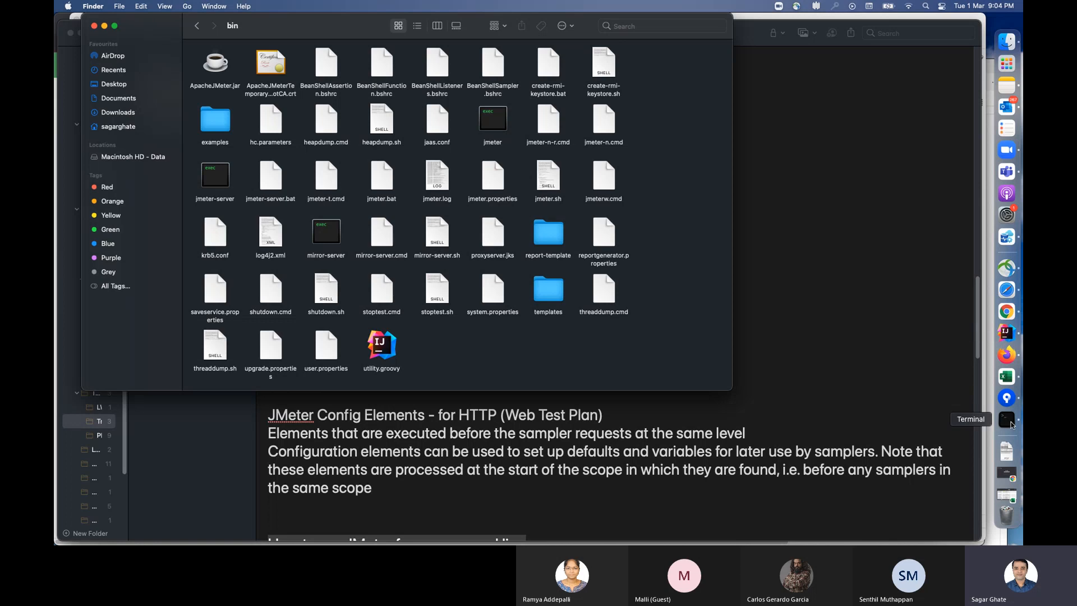
pyautogui.click(1008, 420)
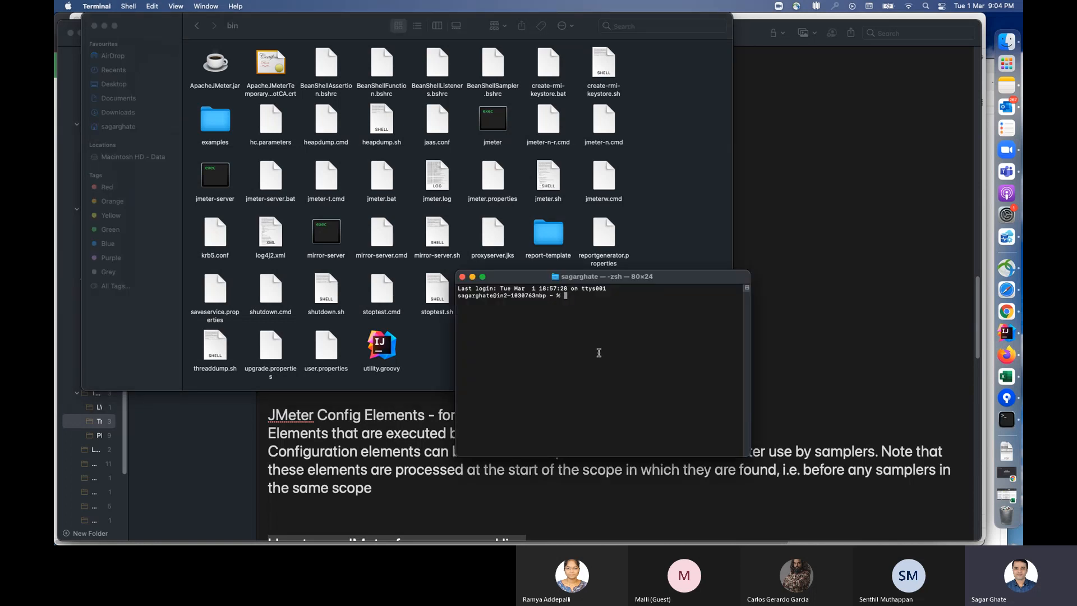
pyautogui.write('cd')
pyautogui.moveTo(548, 235); pyautogui.dragTo(561, 312)
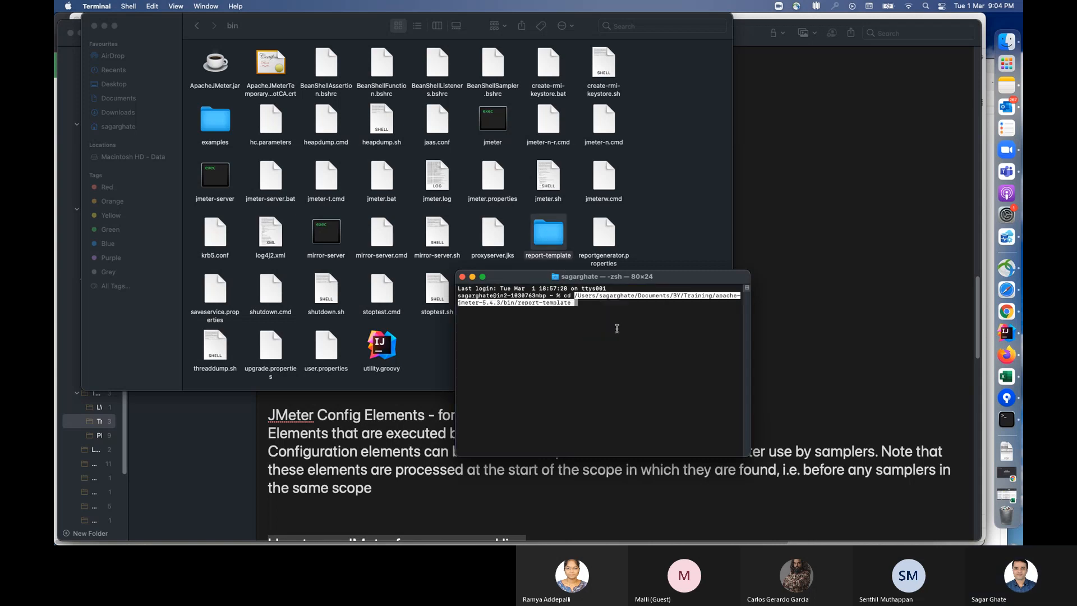
pyautogui.press('BackSpace')
pyautogui.press('BackSpace')
pyautogui.press('BackSpace')
pyautogui.press('BackSpace')
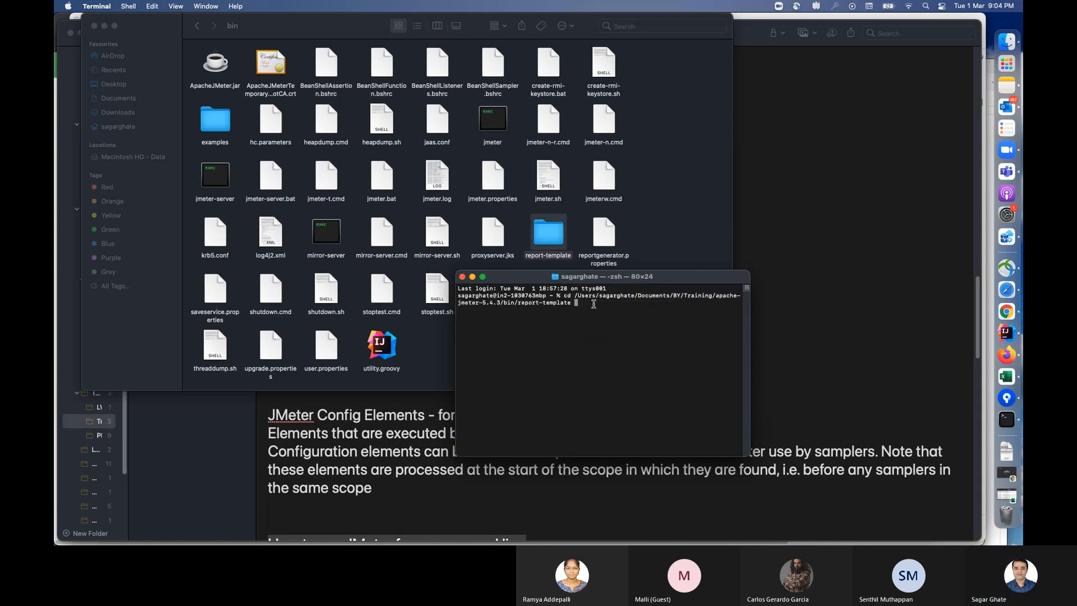
pyautogui.press('BackSpace')
pyautogui.press('BackSpace')
pyautogui.press('BackSpace')
pyautogui.press('BackSpace')
pyautogui.press('BackSpace')
pyautogui.press('BackSpace')
pyautogui.press('BackSpace')
pyautogui.press('BackSpace')
pyautogui.press('BackSpace')
pyautogui.press('BackSpace')
pyautogui.press('BackSpace')
pyautogui.press('BackSpace')
pyautogui.press('BackSpace')
pyautogui.press('Return')
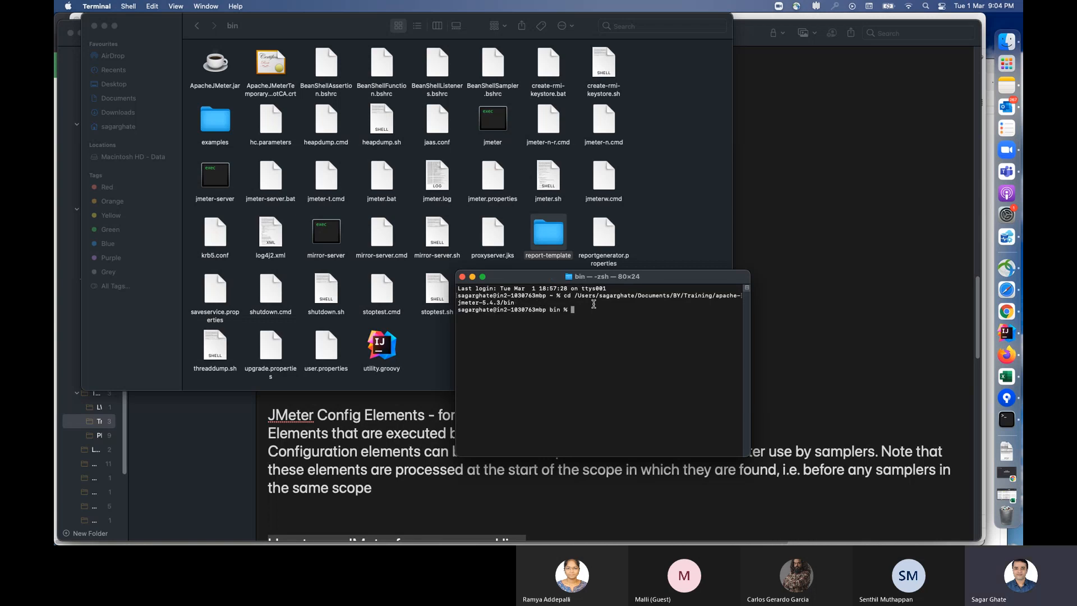
# Step: Launch JMeter by running "sh jmeter.sh" and enlarge its window to show more of the test plan
pyautogui.write('sh jmeter.sh')
pyautogui.press('Return')
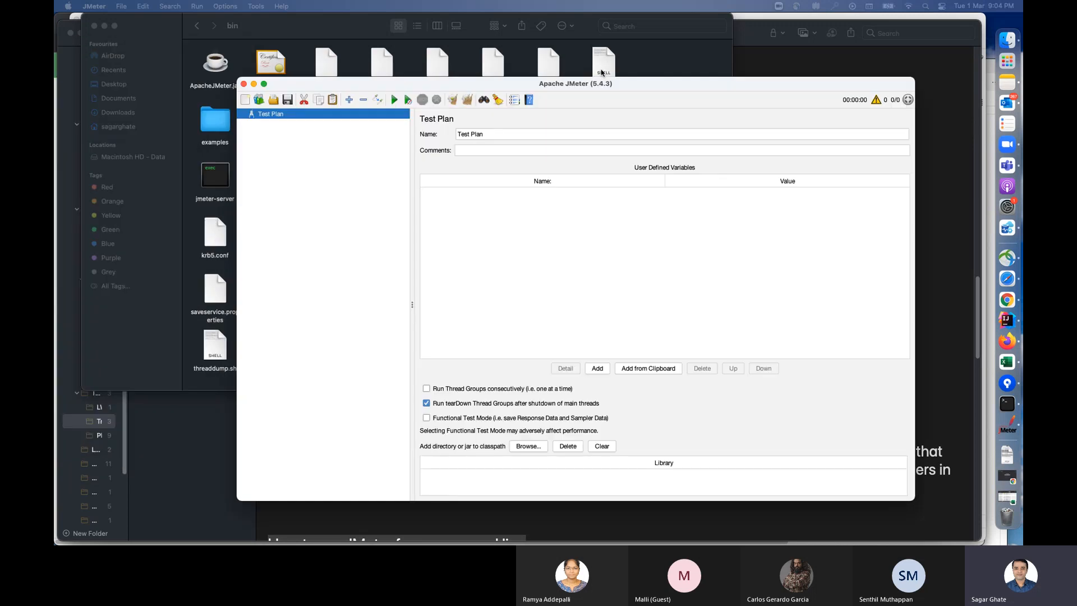
pyautogui.moveTo(621, 84); pyautogui.dragTo(536, 44)
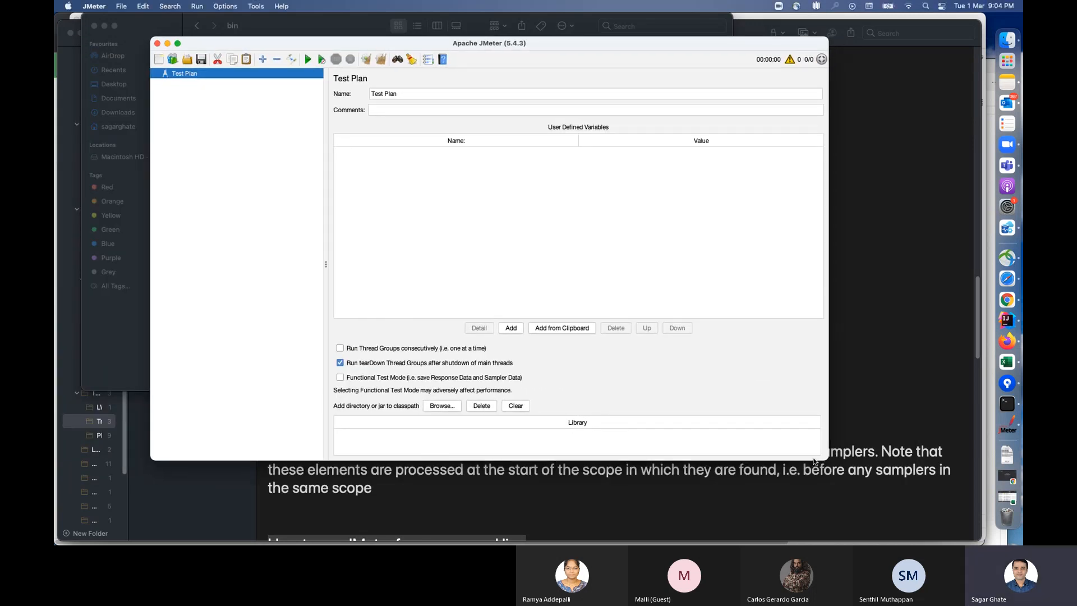
pyautogui.moveTo(824, 459); pyautogui.dragTo(919, 526)
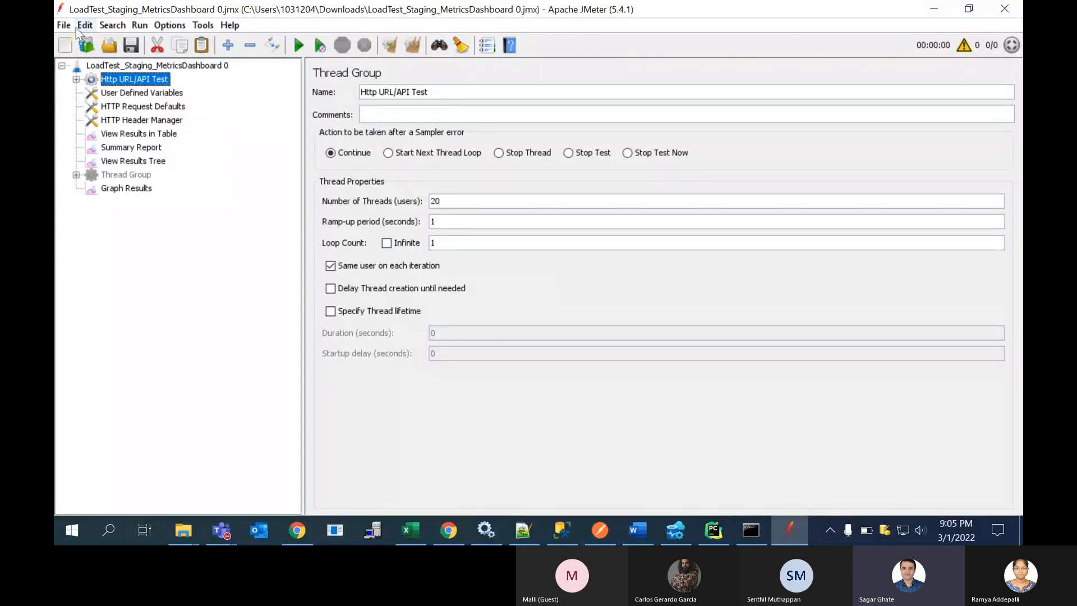
# Step: Create a new empty test plan in place of the open LoadTest_Staging_MetricsDashboard 0.jmx
pyautogui.click(68, 26)
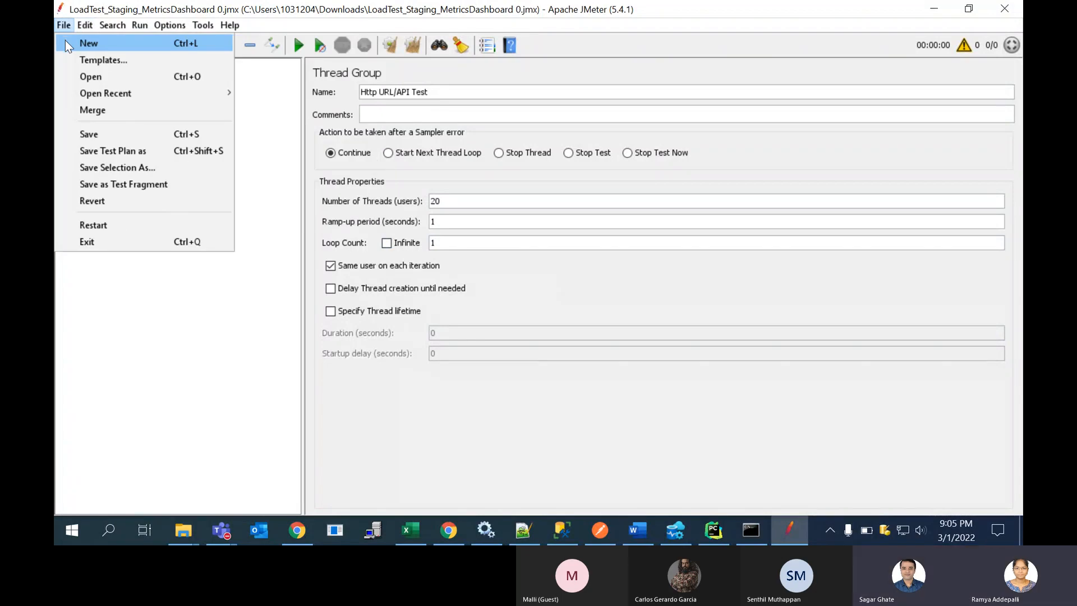
pyautogui.moveTo(86, 93)
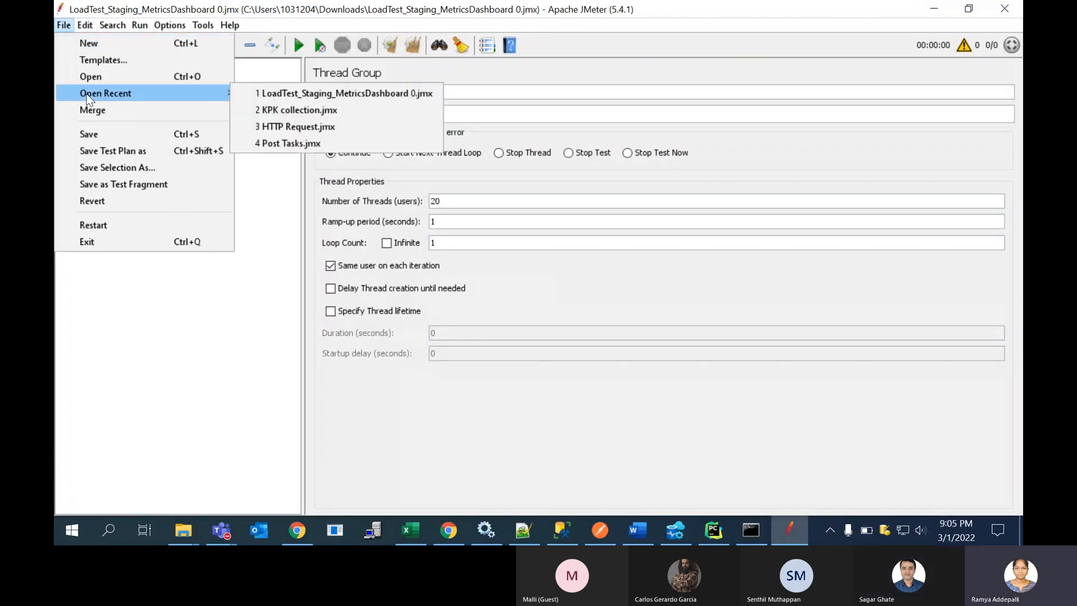
pyautogui.click(106, 45)
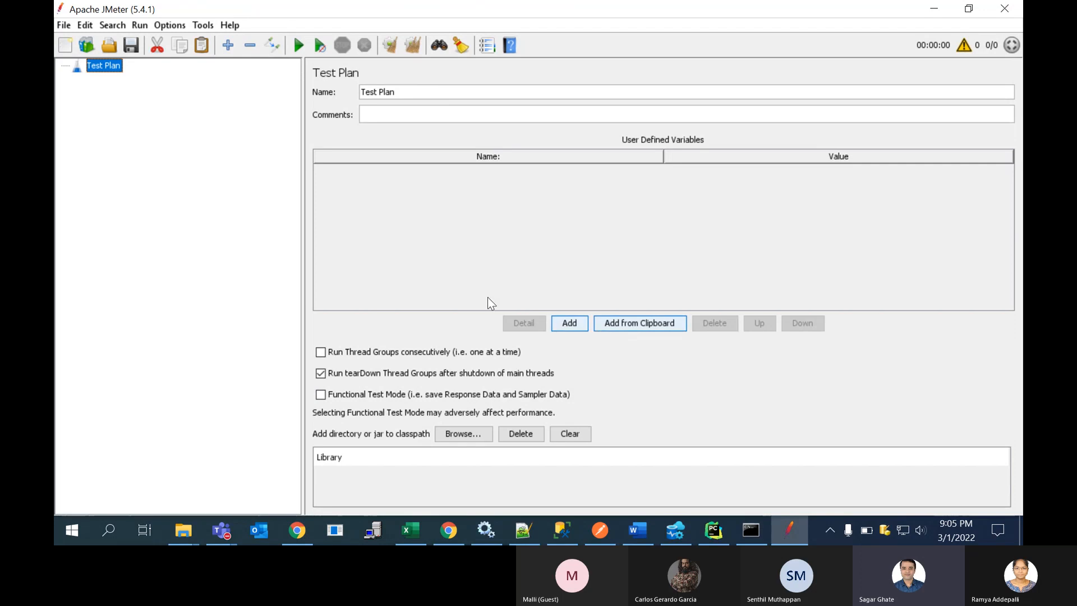
# Step: Add a Thread Group to the test plan
pyautogui.rightClick(97, 71)
pyautogui.moveTo(132, 82)
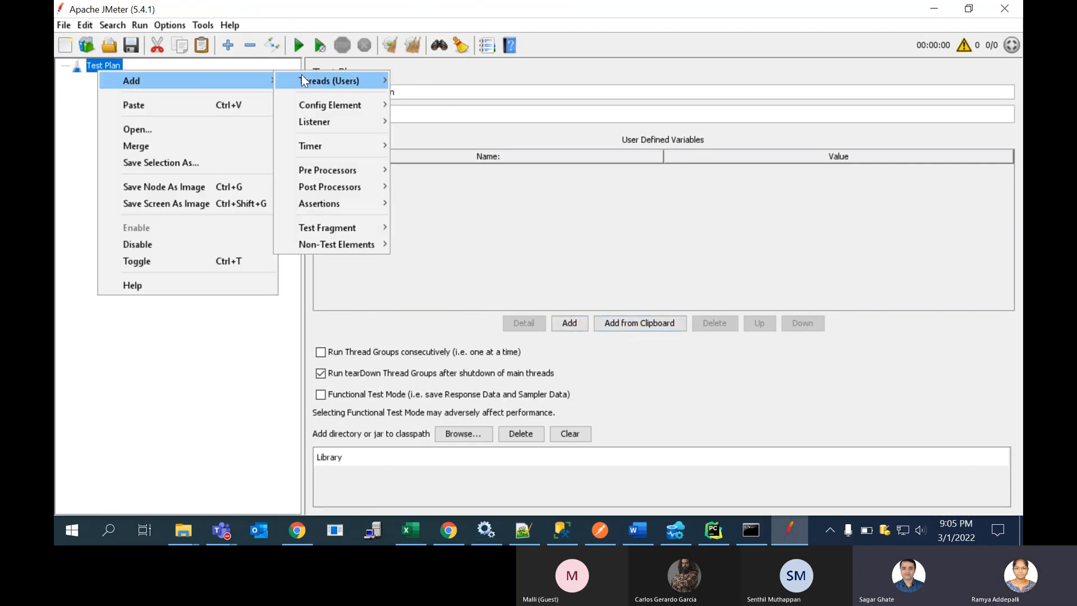
pyautogui.moveTo(324, 73)
pyautogui.click(434, 81)
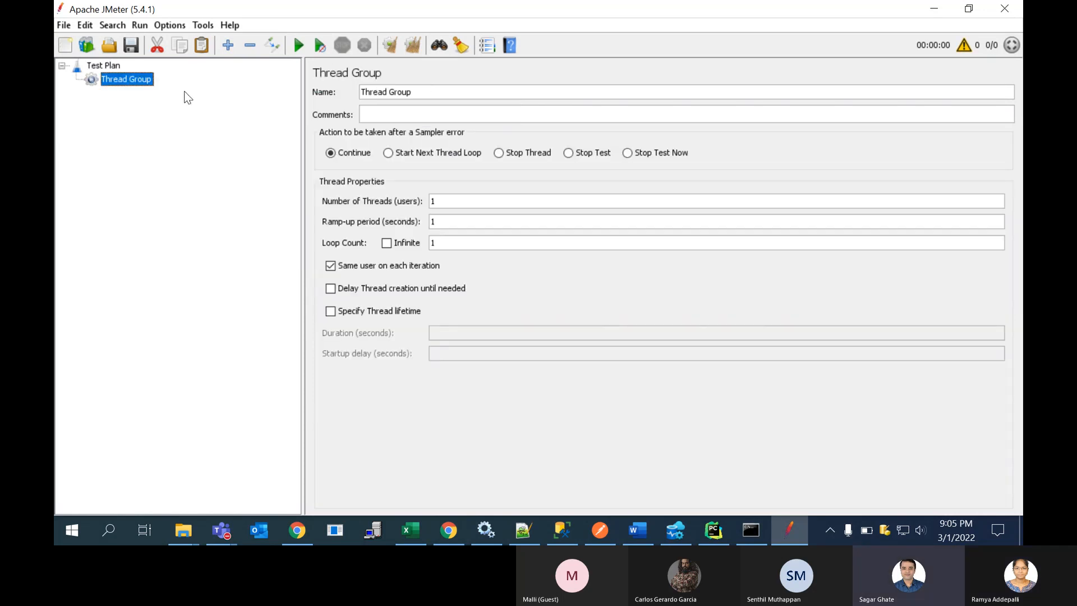
# Step: Add an HTTP Request sampler under the Thread Group
pyautogui.tripleClick(424, 86)
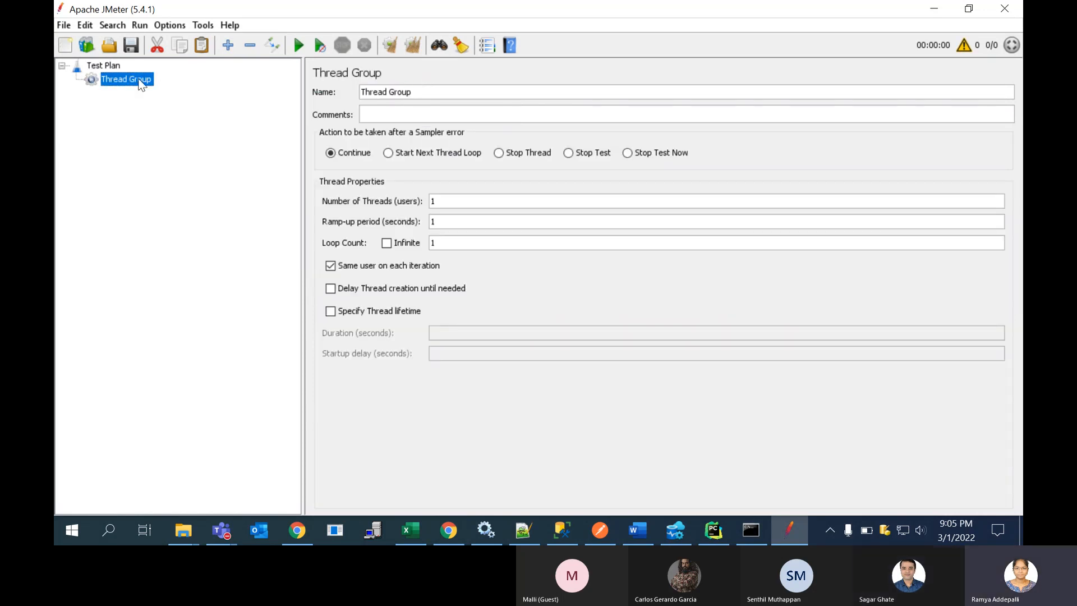
pyautogui.rightClick(138, 80)
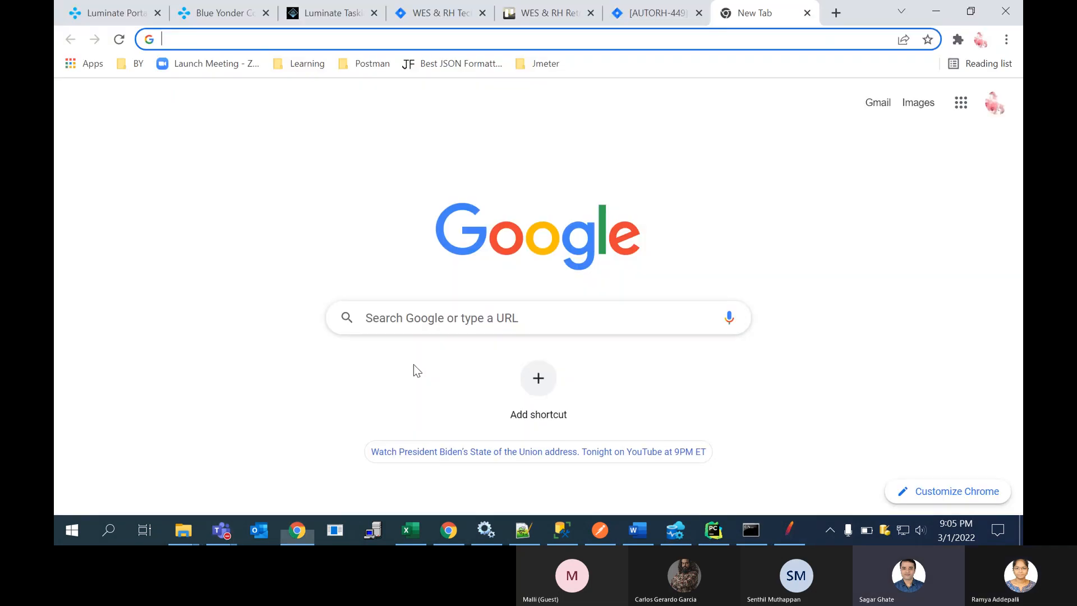
pyautogui.click(792, 528)
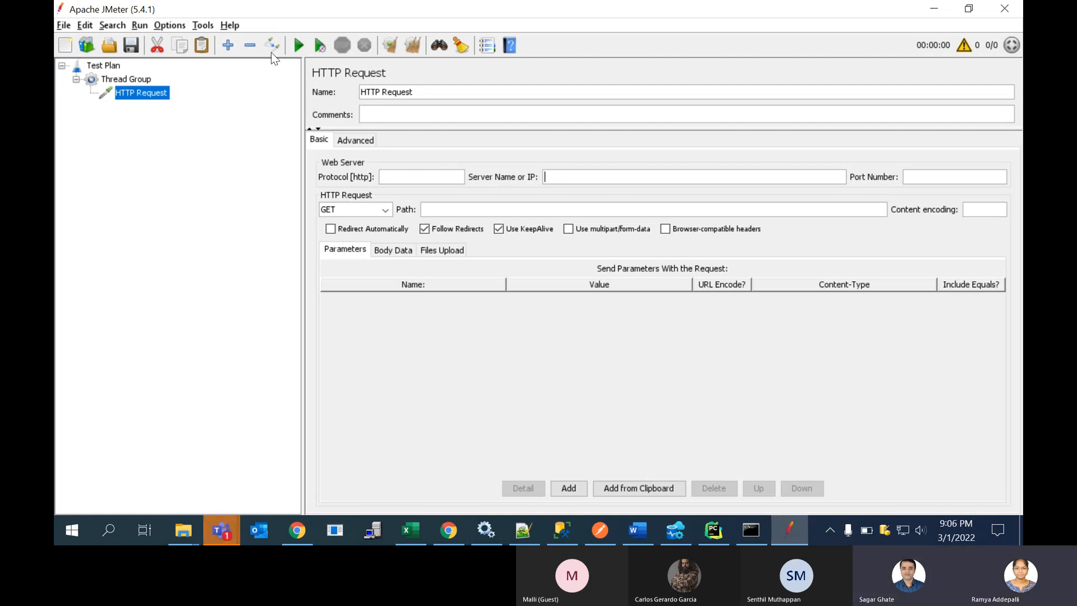
# Step: Open the online user manual page for the HTTP Request sampler, review its description, and return to JMeter
pyautogui.click(231, 26)
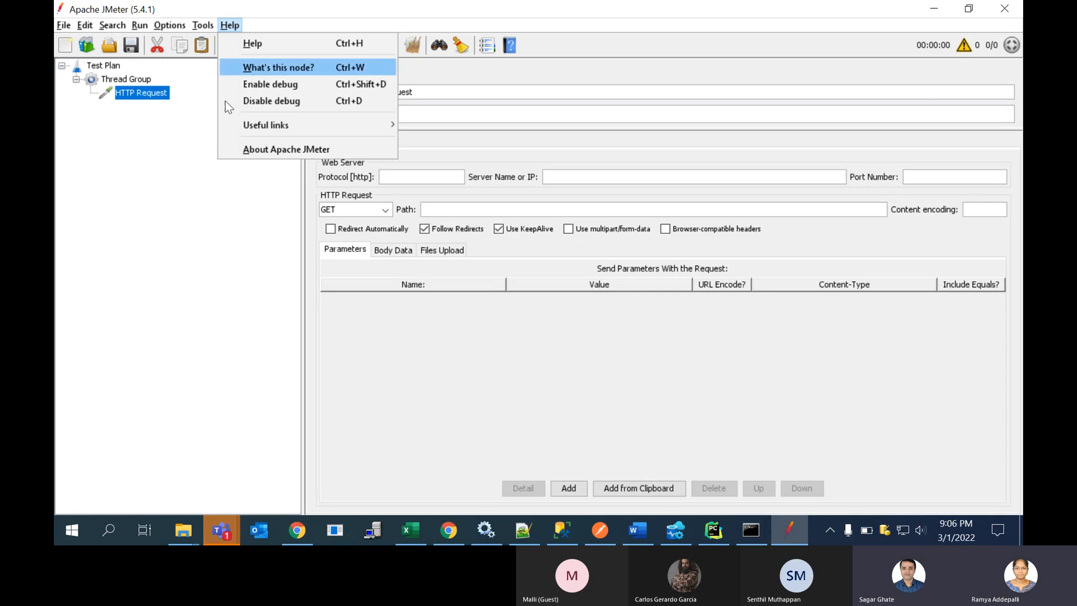
pyautogui.click(182, 187)
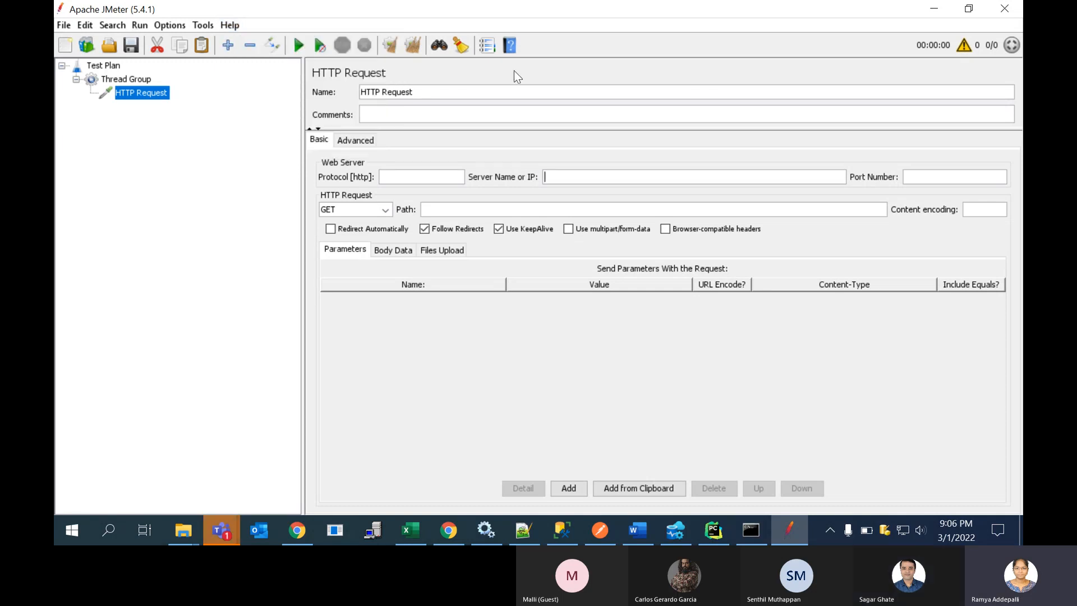
pyautogui.click(510, 50)
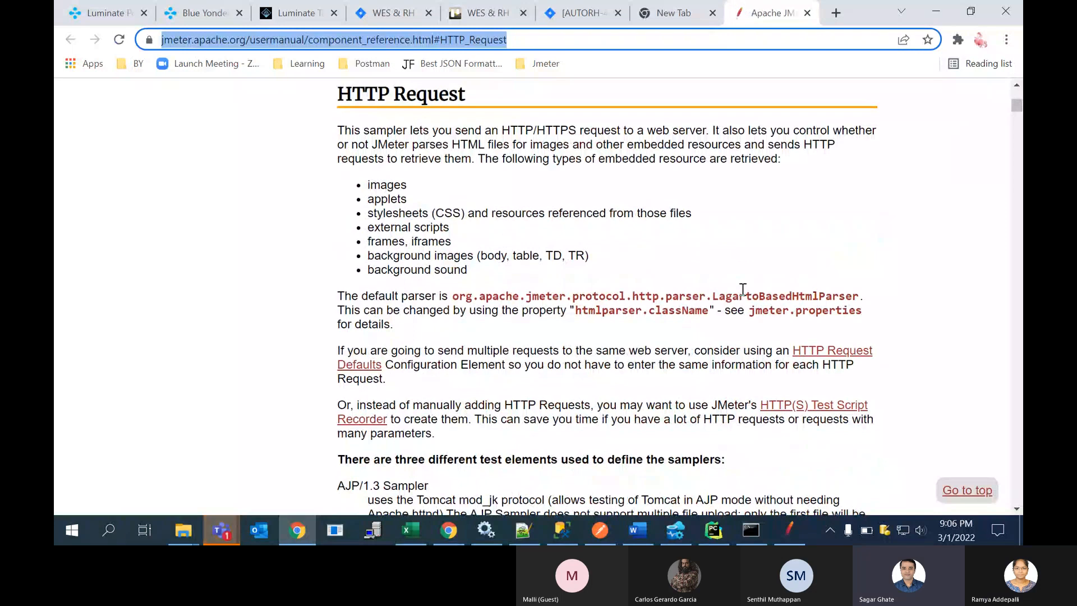
pyautogui.moveTo(790, 530)
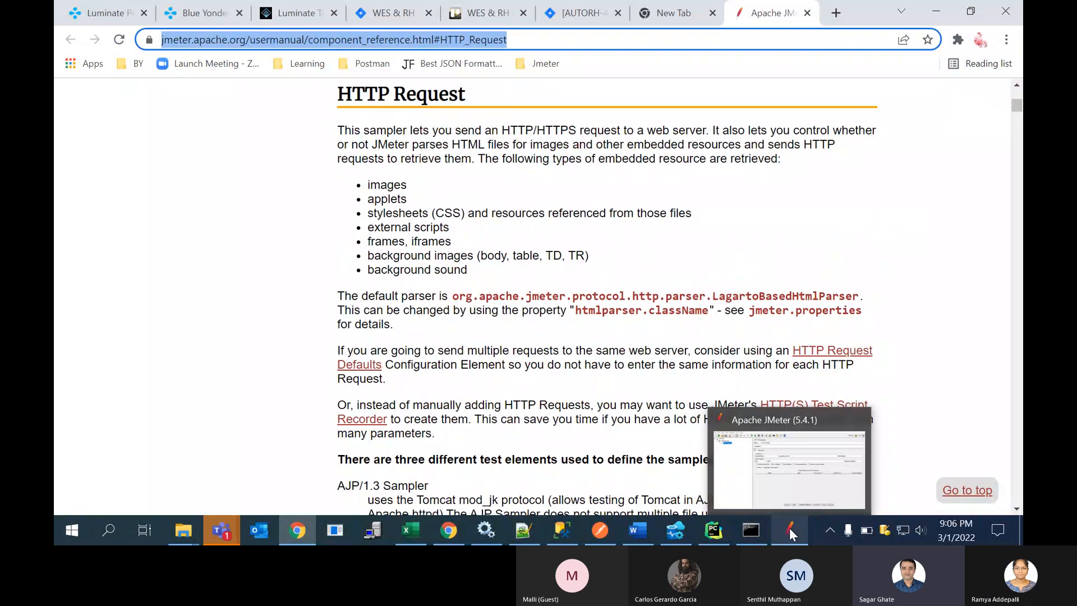
pyautogui.click(789, 530)
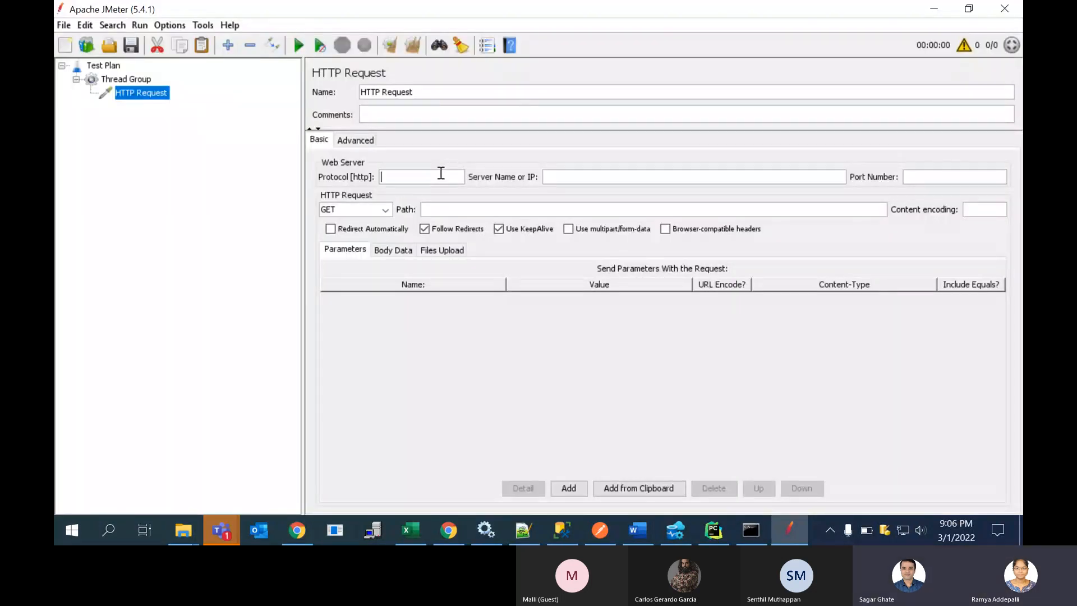
pyautogui.click(441, 173)
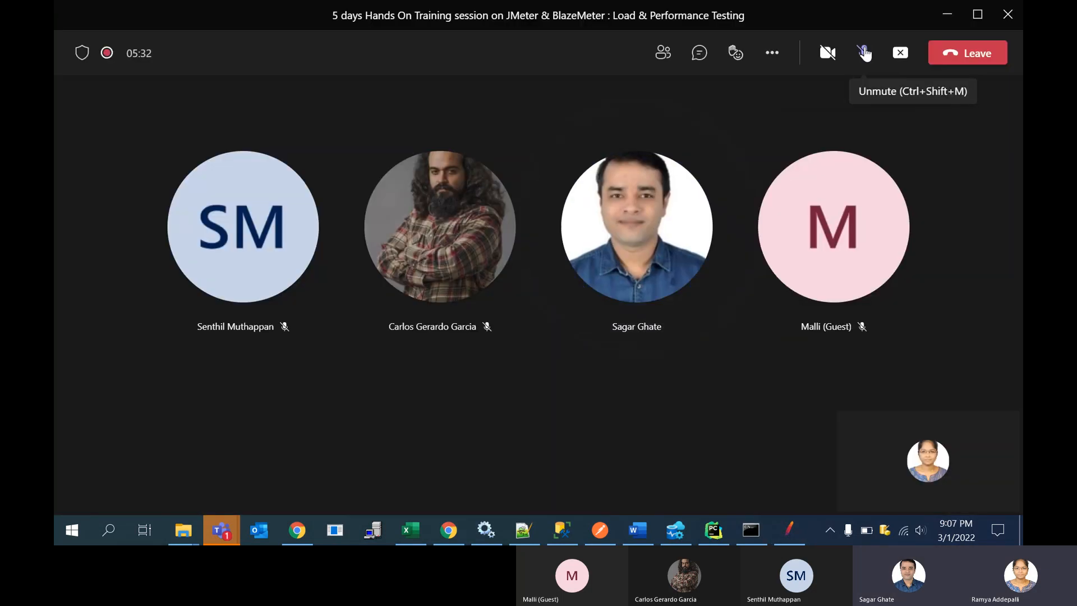
pyautogui.click(865, 52)
pyautogui.click(799, 527)
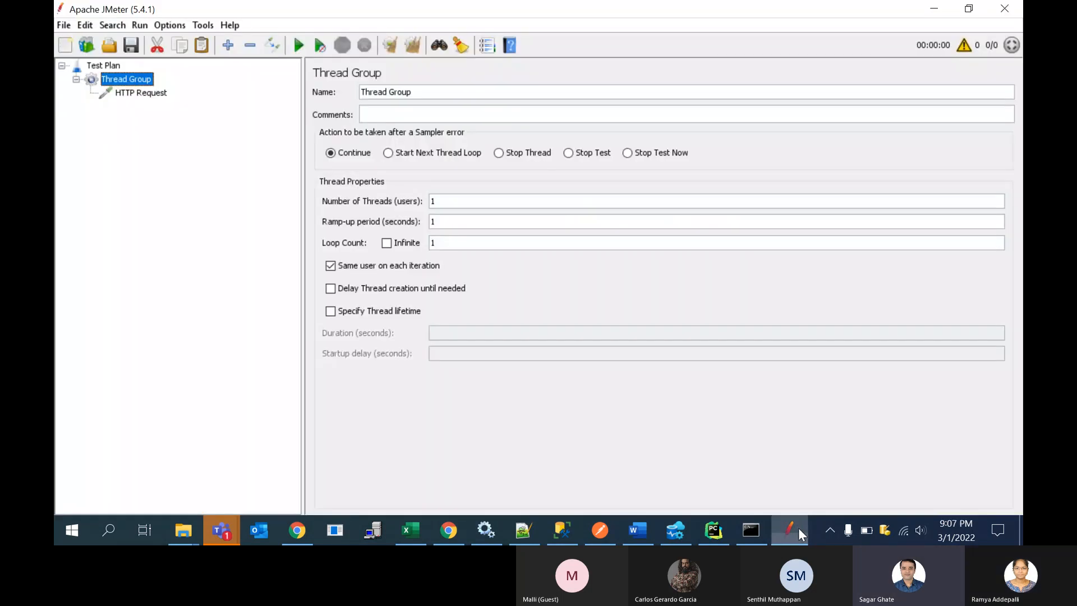
pyautogui.hotkey('alt', 'Tab')
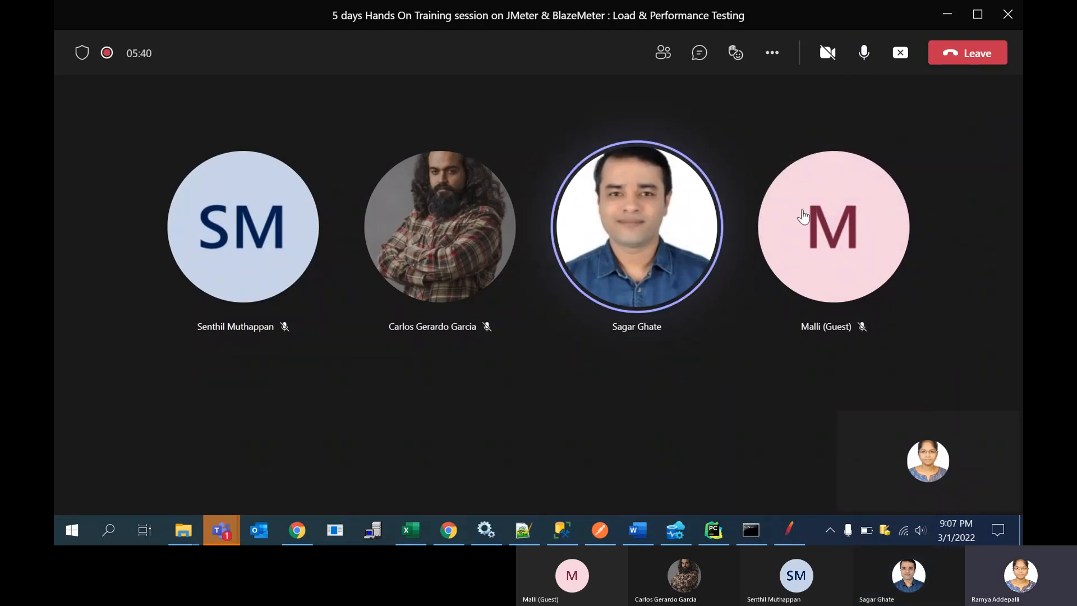
pyautogui.click(783, 530)
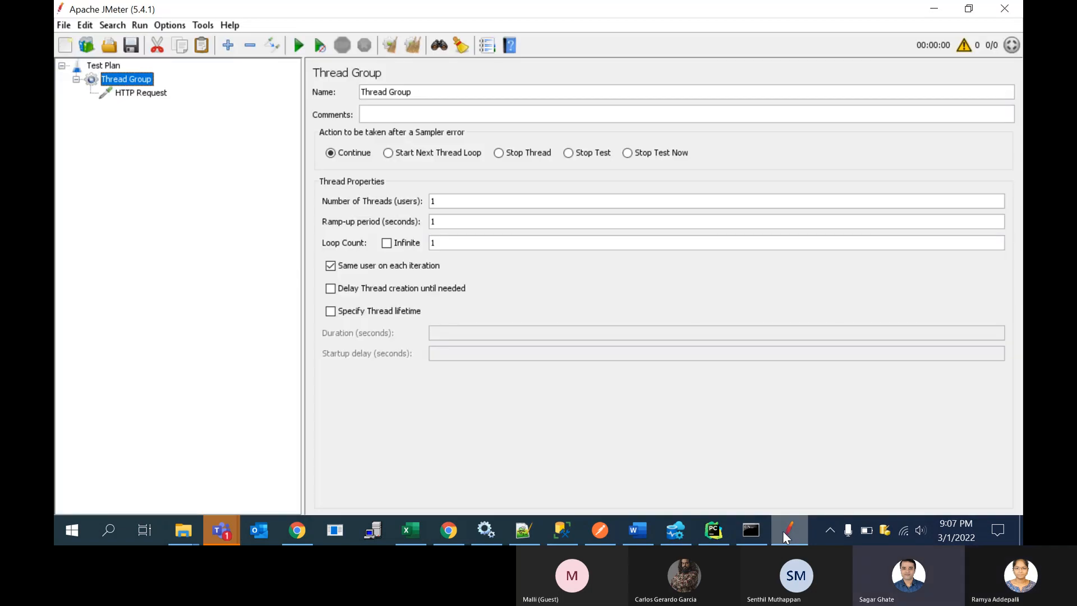
pyautogui.click(783, 531)
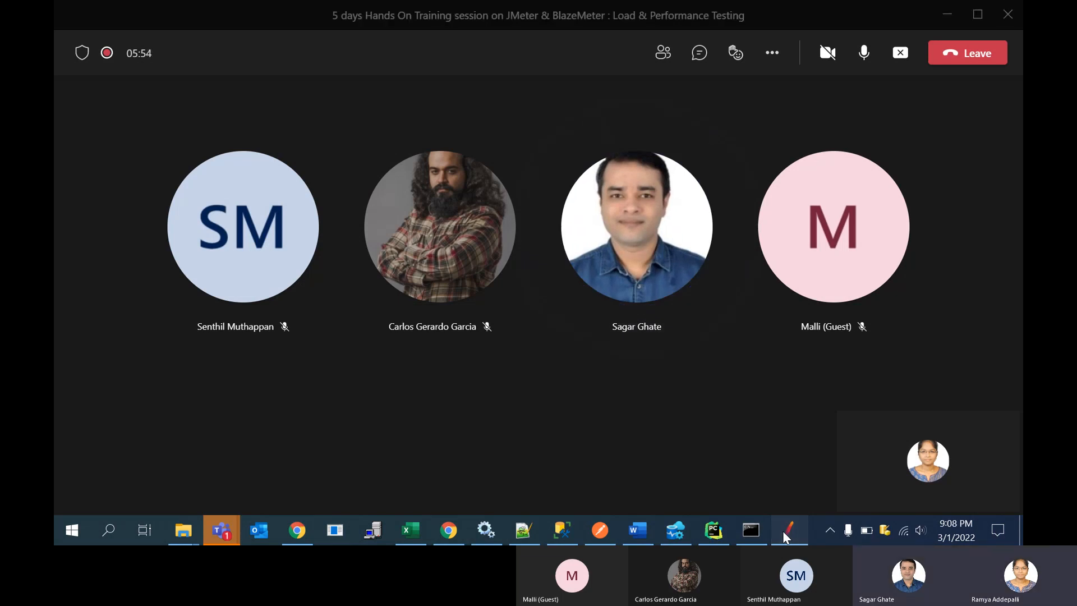
pyautogui.click(783, 531)
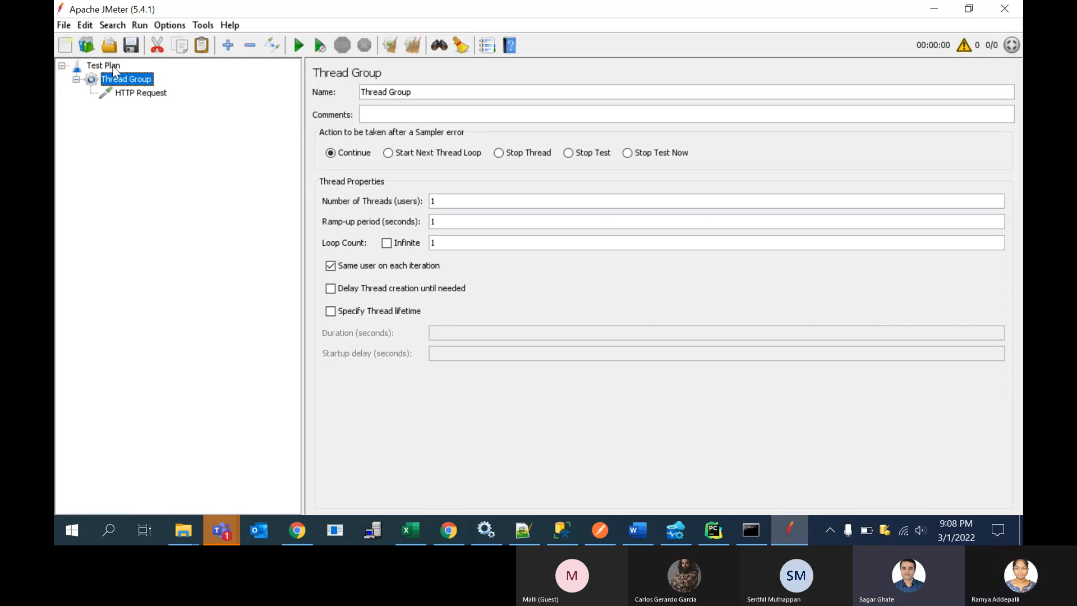
# Step: Add a CSV Data Set Config element to the Thread Group
pyautogui.rightClick(124, 79)
pyautogui.moveTo(169, 90)
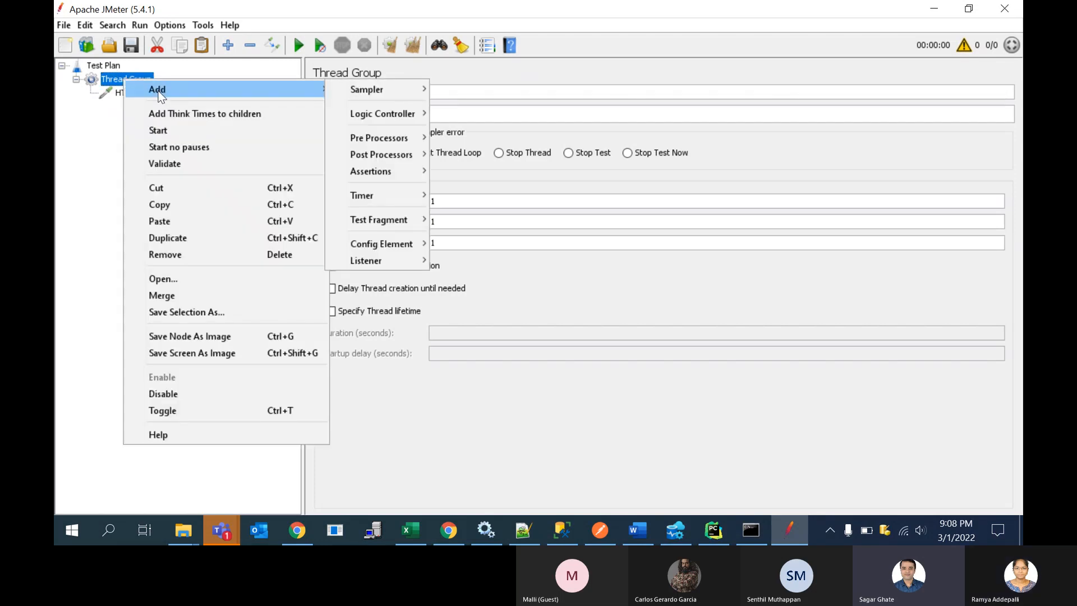
pyautogui.moveTo(366, 244)
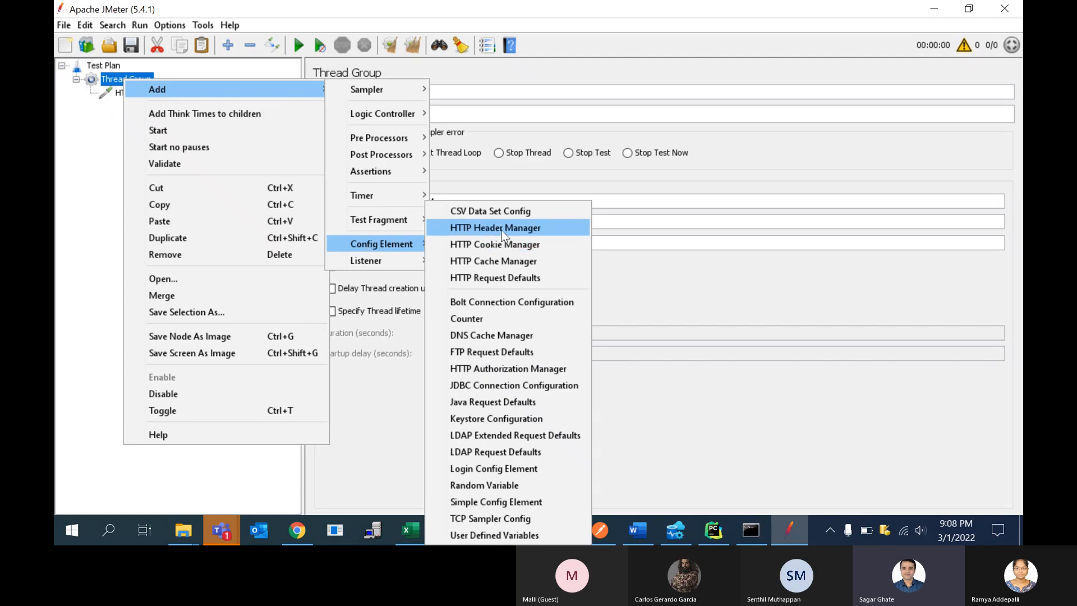
pyautogui.click(501, 210)
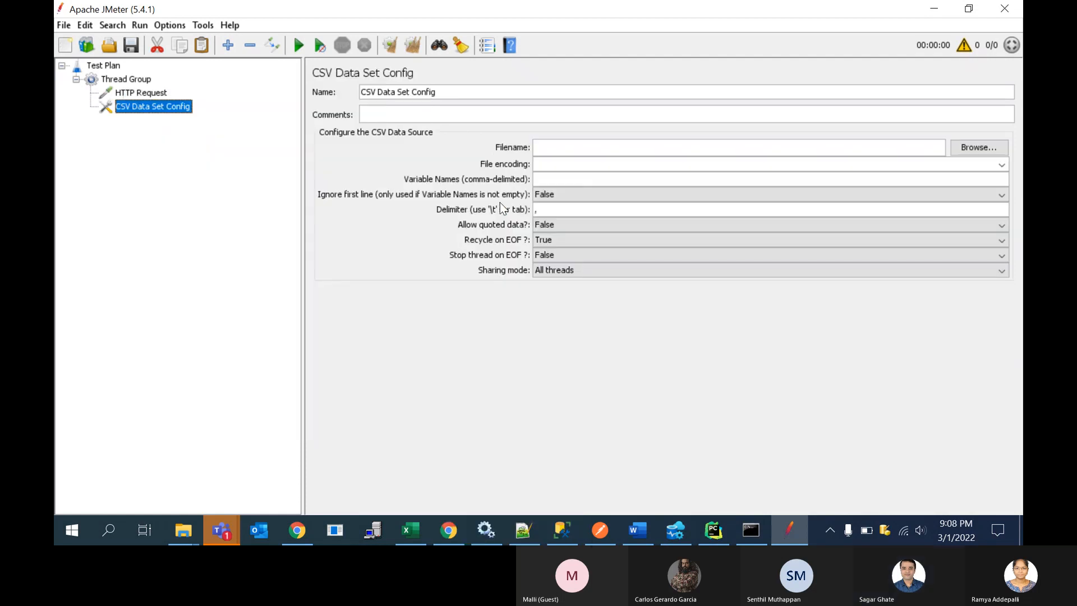
pyautogui.click(603, 113)
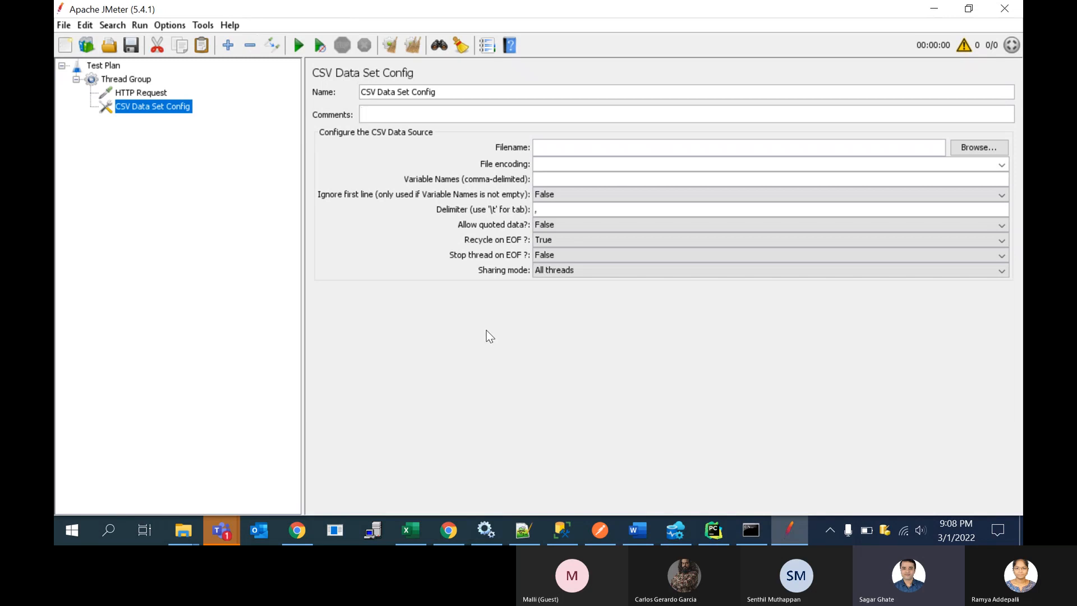
# Step: Switch to the desktop and create a new text document there with the base name FIrstJmeter
pyautogui.hotkey('alt', 'Tab')
pyautogui.press('super+d')
pyautogui.rightClick(534, 241)
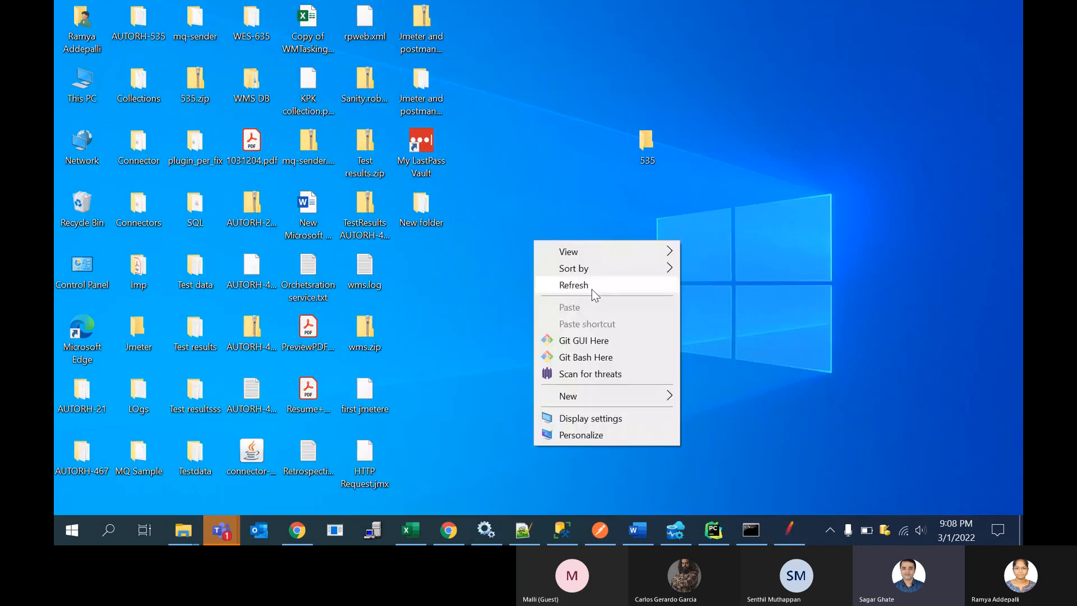
pyautogui.moveTo(587, 396)
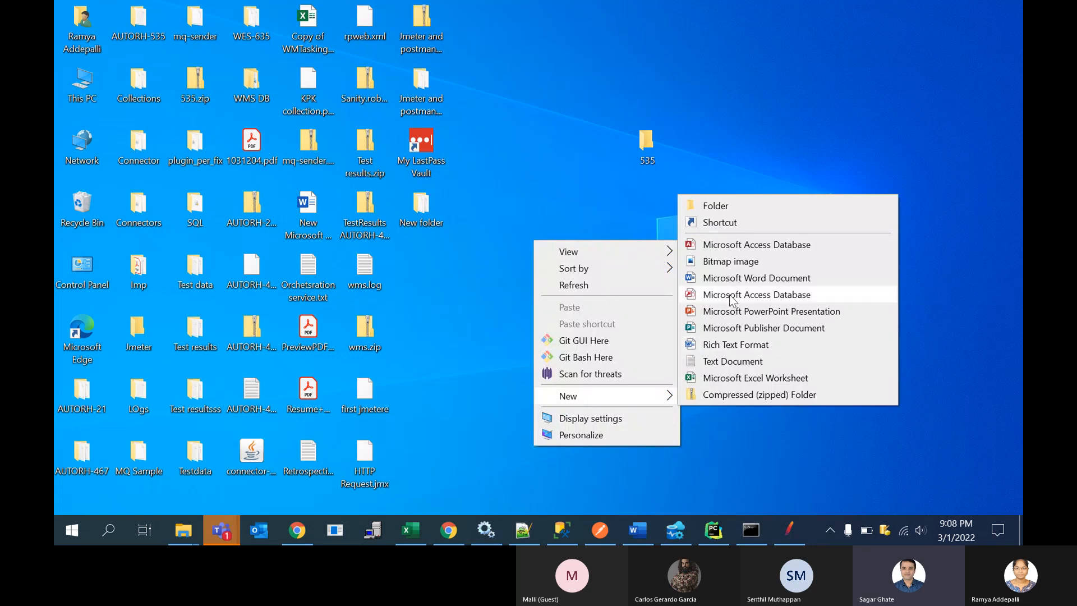
pyautogui.click(724, 362)
pyautogui.write('FIrst')
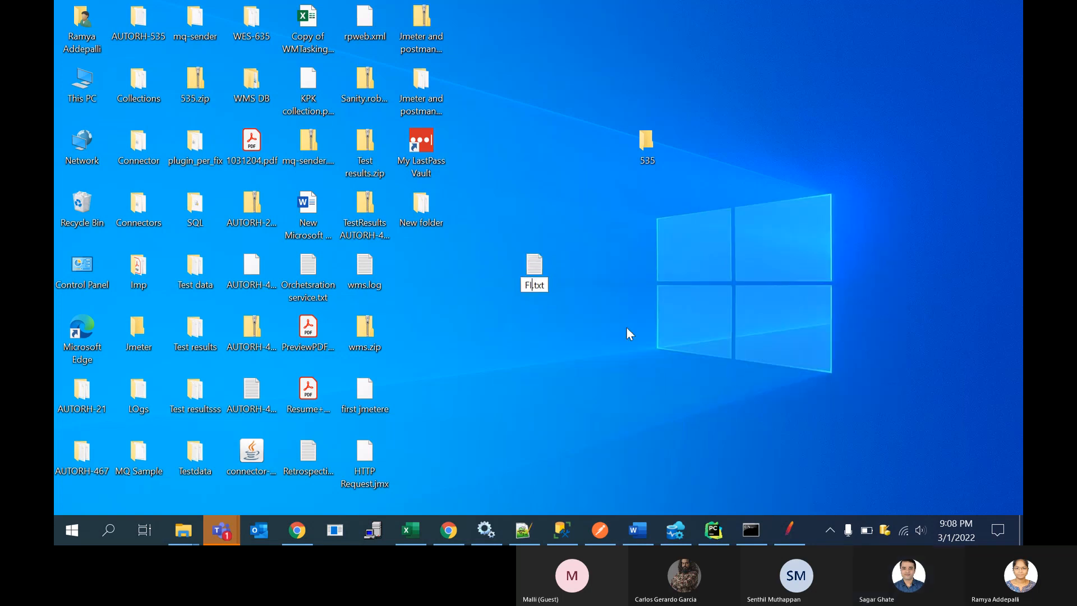
pyautogui.write('Jmeter')
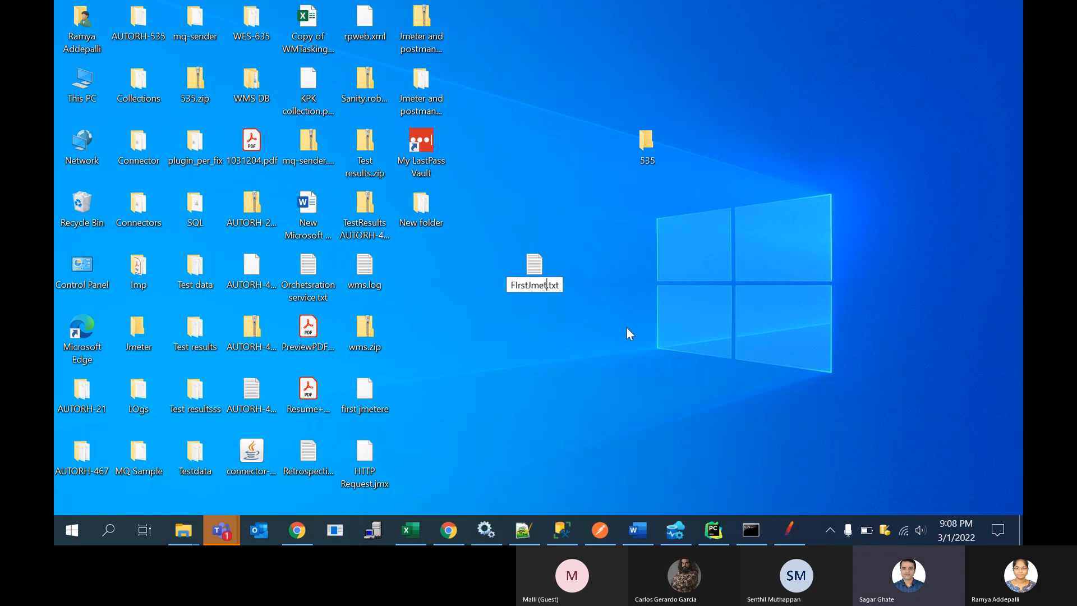
# Step: Change the new file's extension from .txt to .csv and accept the extension change
pyautogui.press('Right')
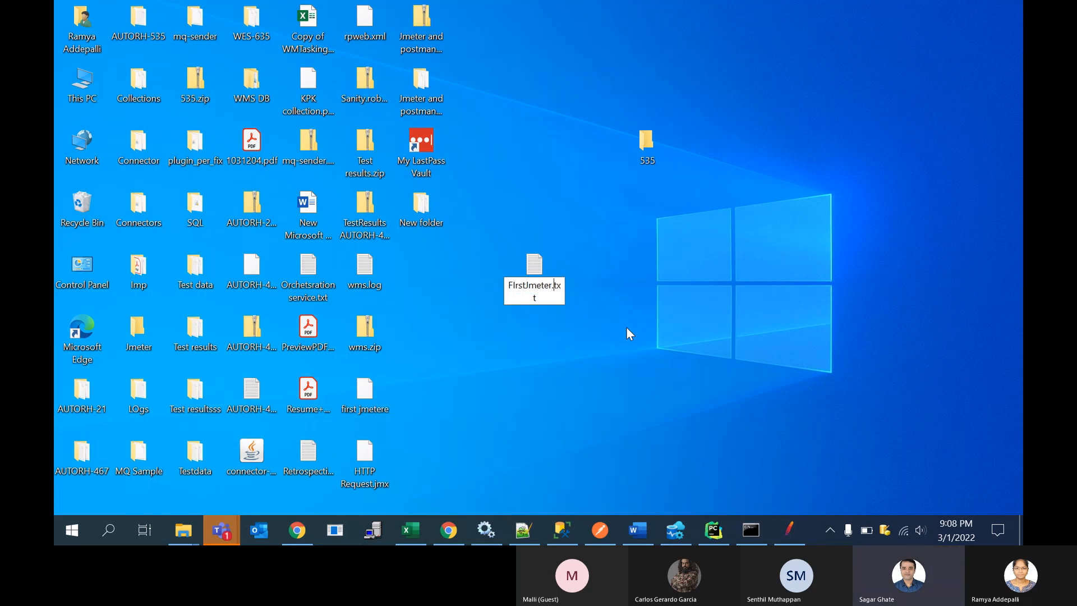
pyautogui.press('Delete')
pyautogui.press('Delete')
pyautogui.press('Delete')
pyautogui.write('D')
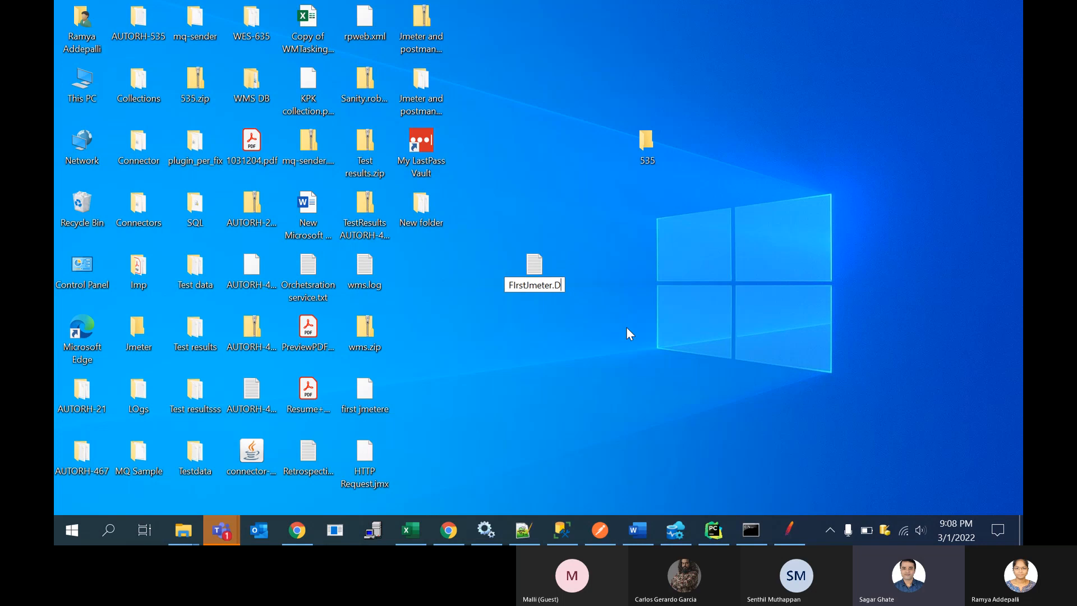
pyautogui.press('BackSpace')
pyautogui.write('C')
pyautogui.press('BackSpace')
pyautogui.write('csv')
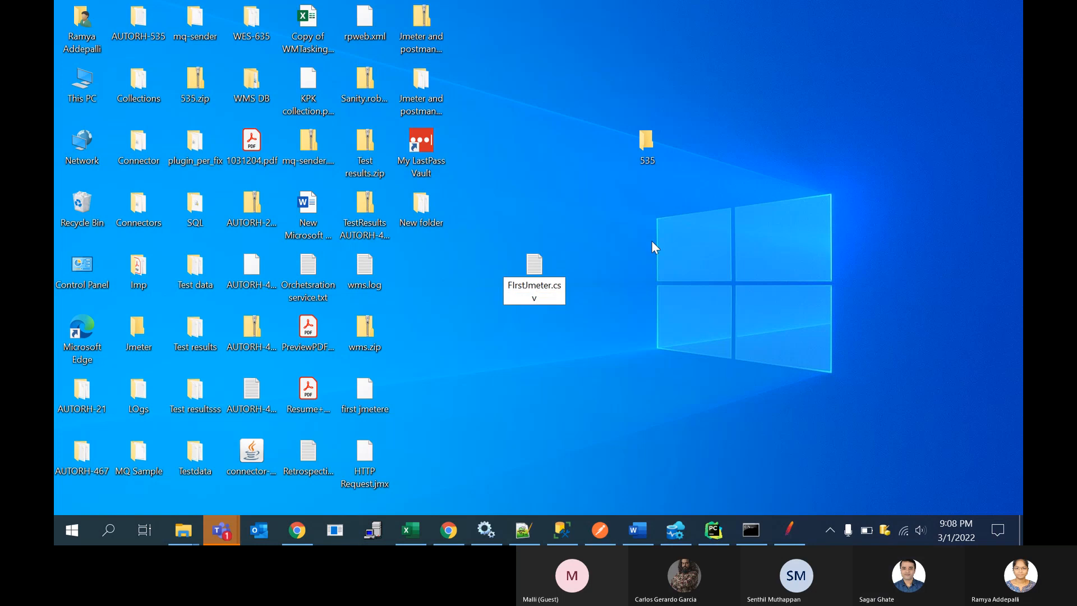
pyautogui.press('Return')
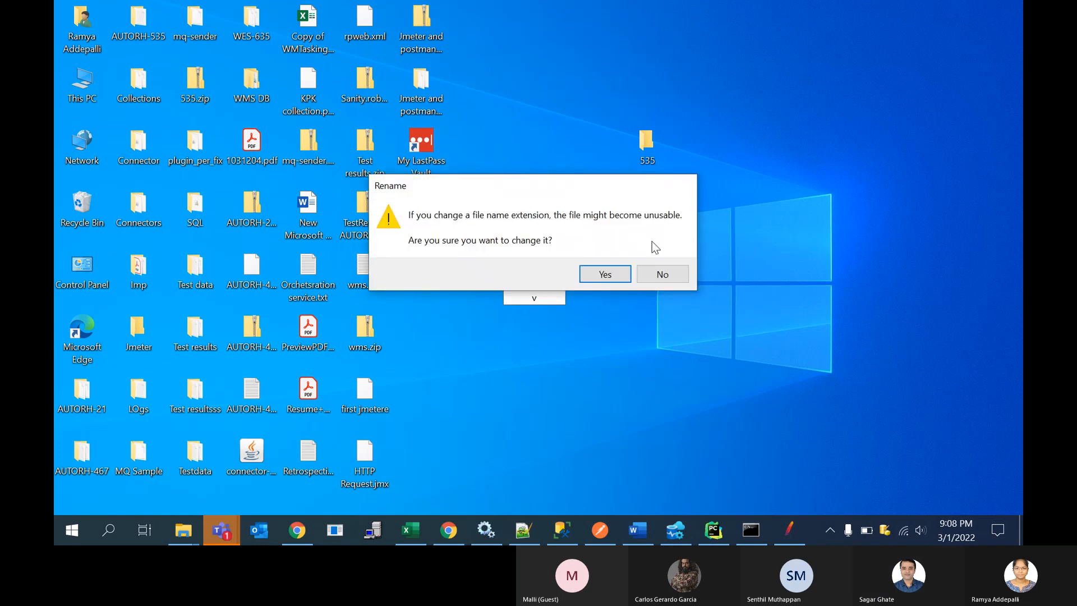
pyautogui.click(614, 273)
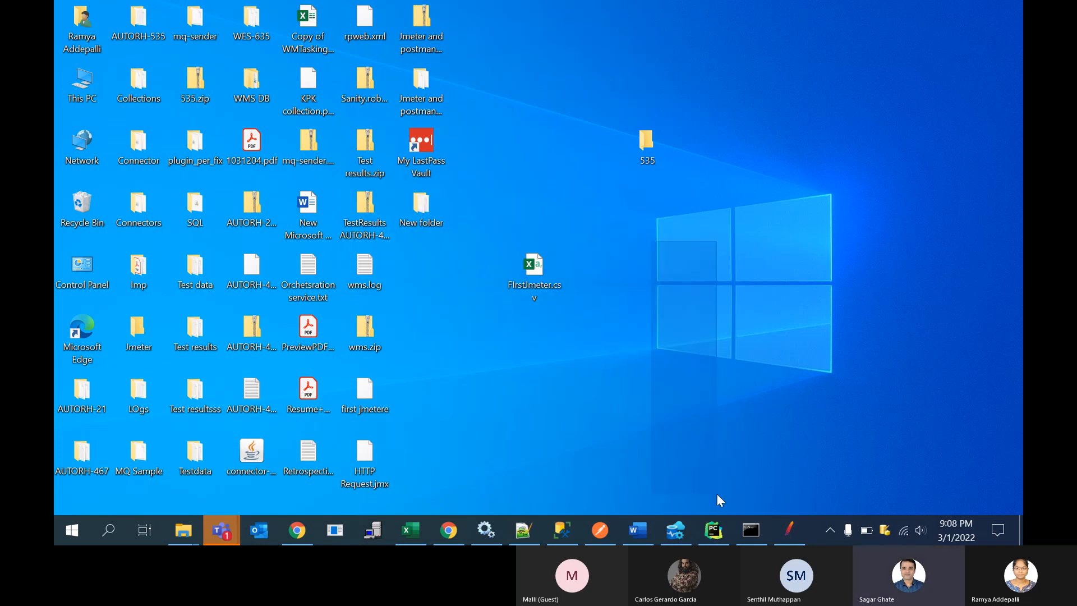
# Step: Open FIrstJmeter.csv from the desktop in Excel
pyautogui.click(797, 541)
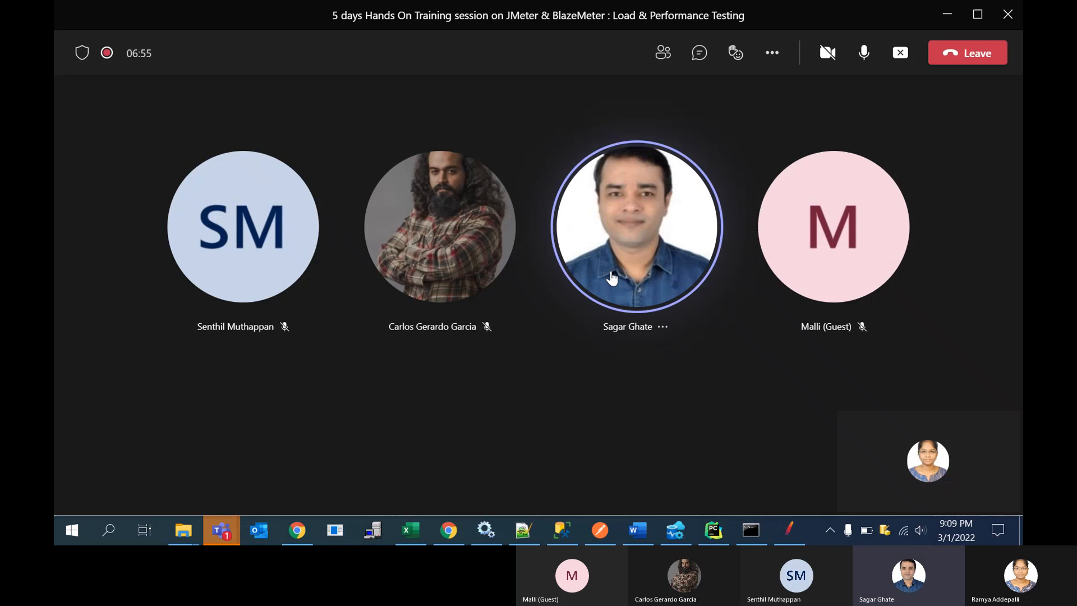
pyautogui.doubleClick(523, 267)
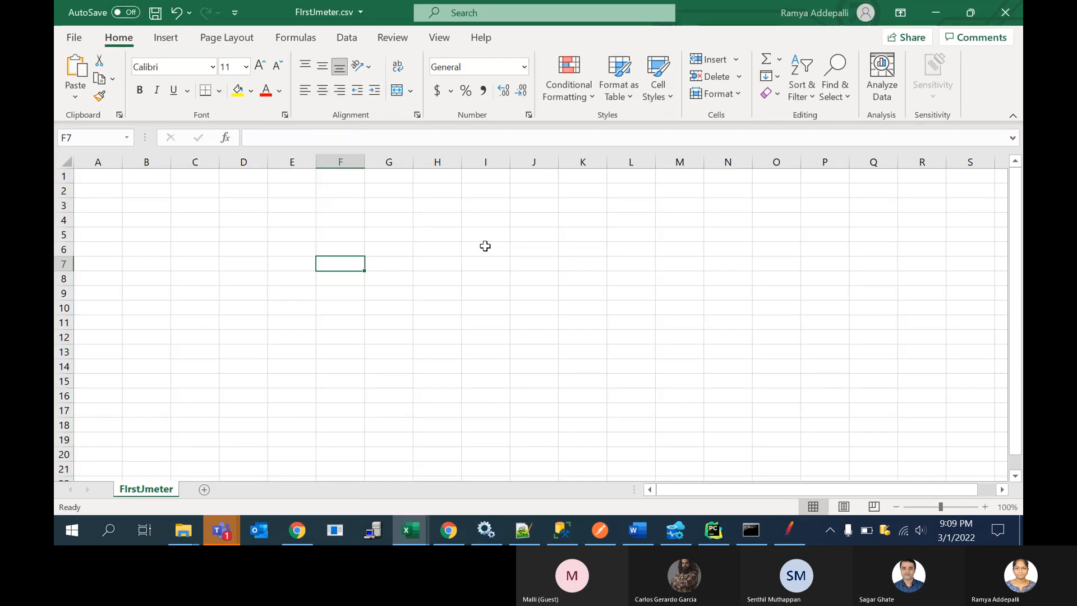
pyautogui.click(485, 248)
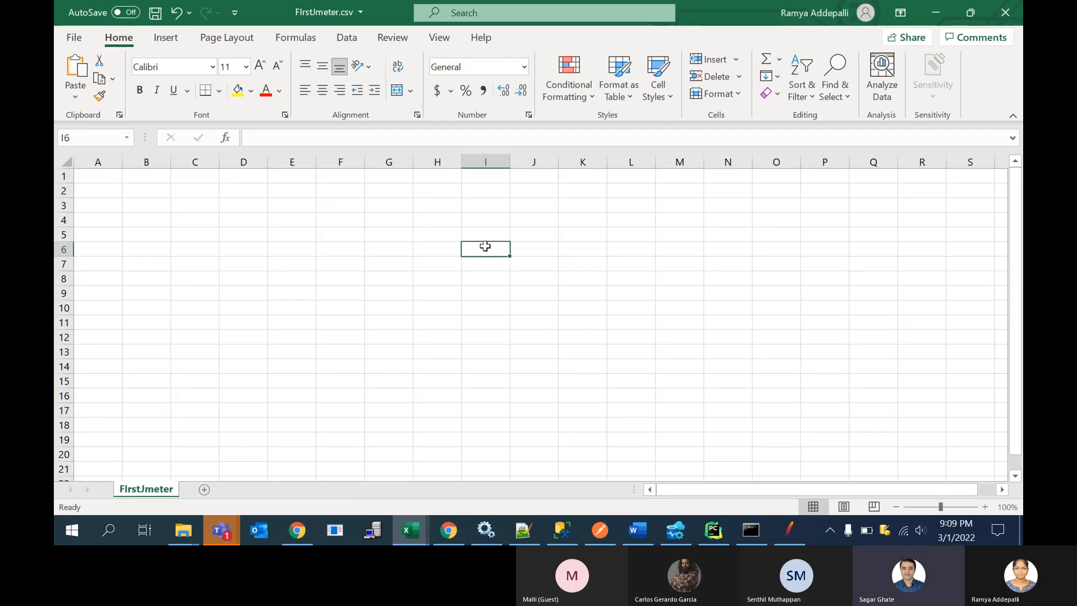
pyautogui.click(180, 182)
pyautogui.click(128, 189)
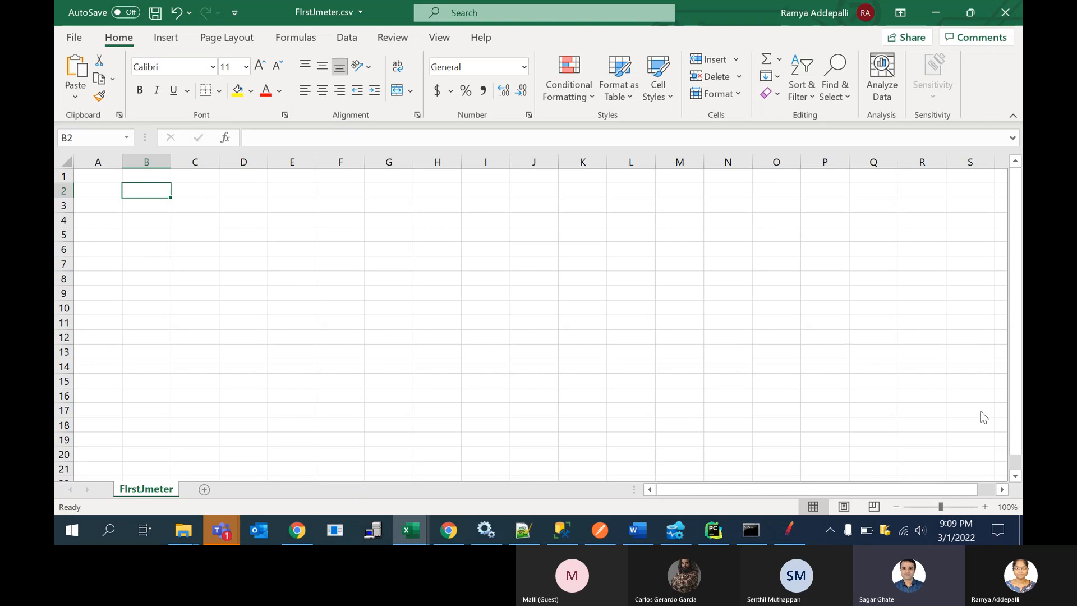
# Step: Enter Firstname as the column header in cell A1
pyautogui.click(985, 506)
pyautogui.click(985, 507)
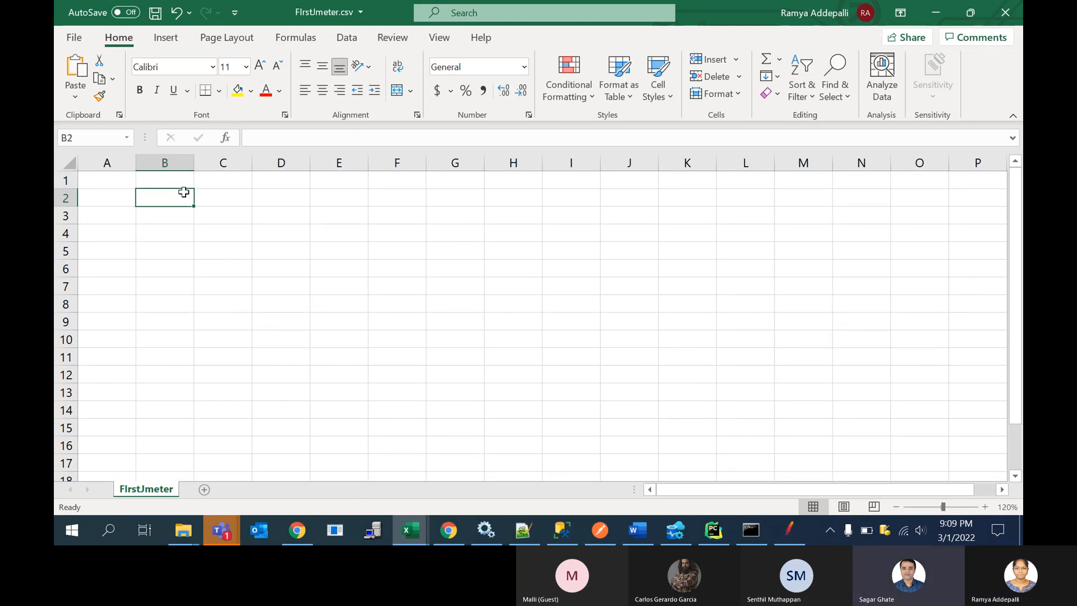
pyautogui.click(119, 194)
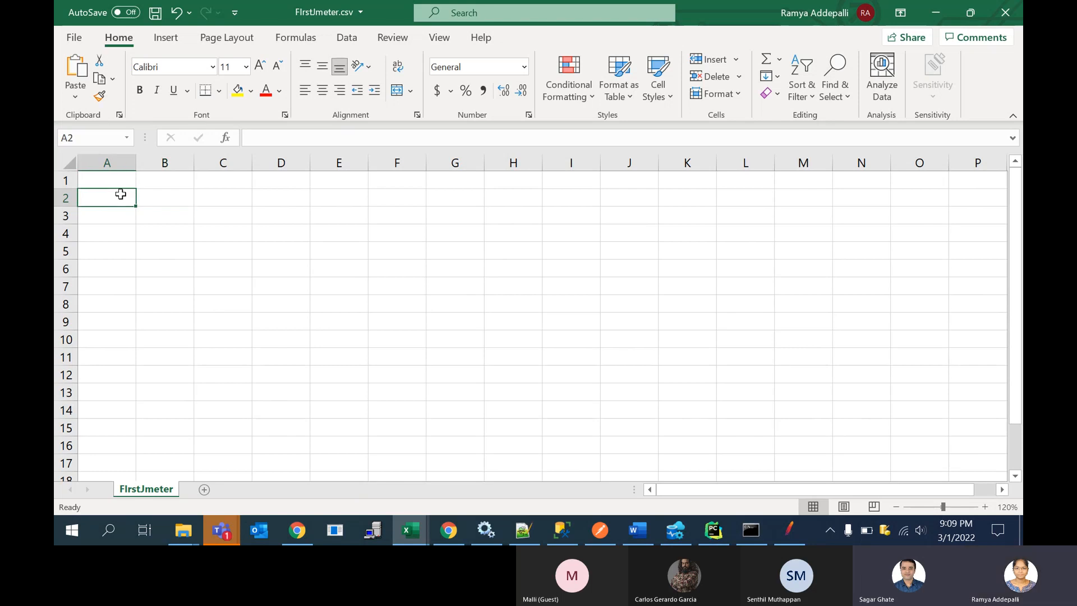
pyautogui.click(113, 181)
pyautogui.write('FIrst')
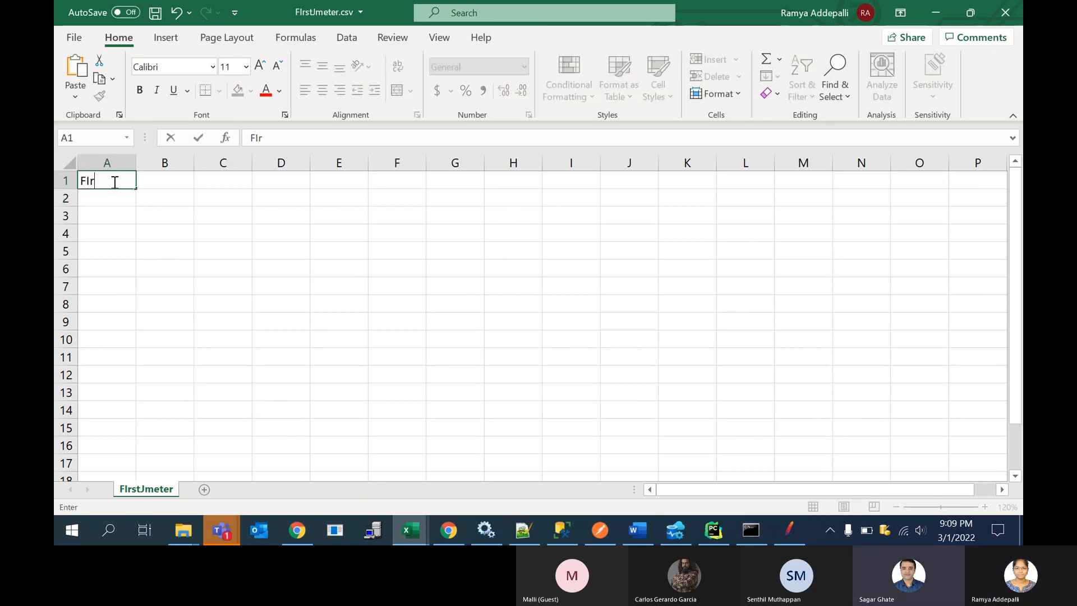
pyautogui.press('BackSpace')
pyautogui.write('name')
pyautogui.click(218, 180)
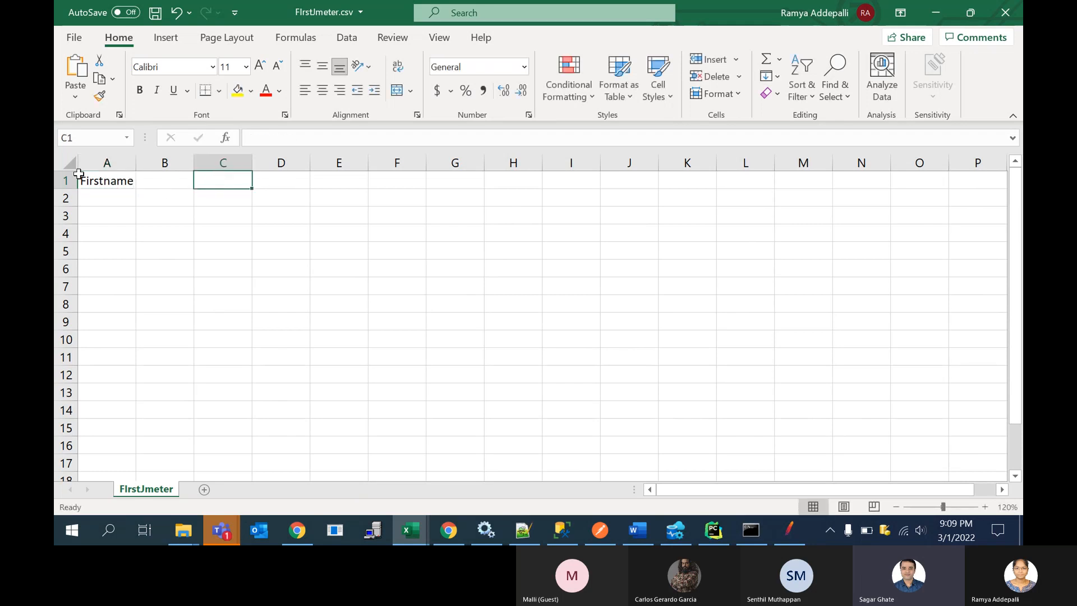
# Step: Change the column header in cell A1 to firstName
pyautogui.click(84, 181)
pyautogui.doubleClick(86, 181)
pyautogui.press('BackSpace')
pyautogui.write('f')
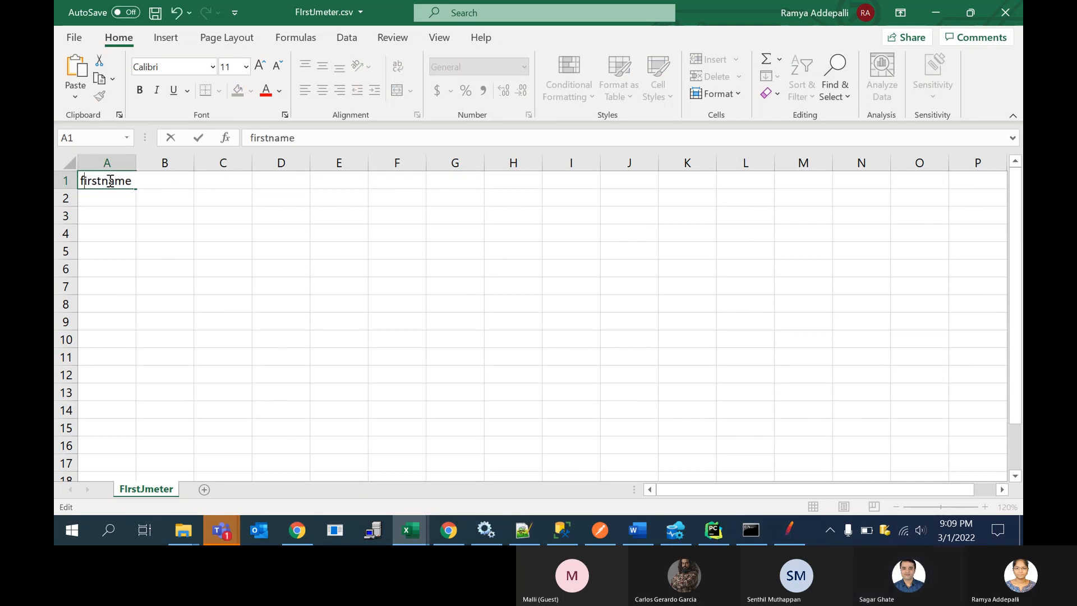
pyautogui.click(110, 180)
pyautogui.press('BackSpace')
pyautogui.write('N')
# Step: Enter lastName as the column header in cell B1
pyautogui.click(187, 187)
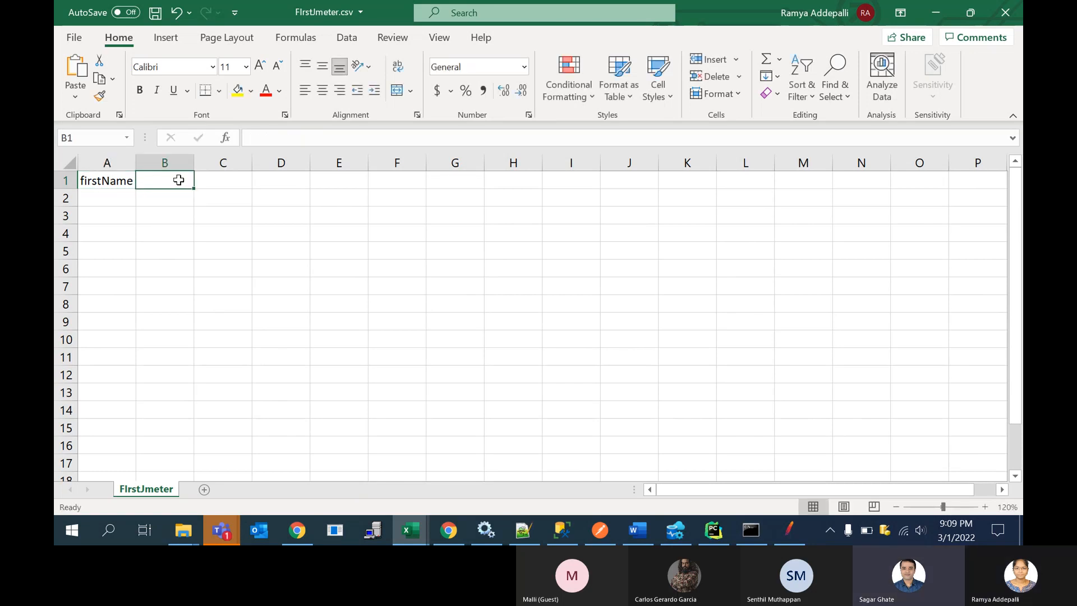
pyautogui.write('las')
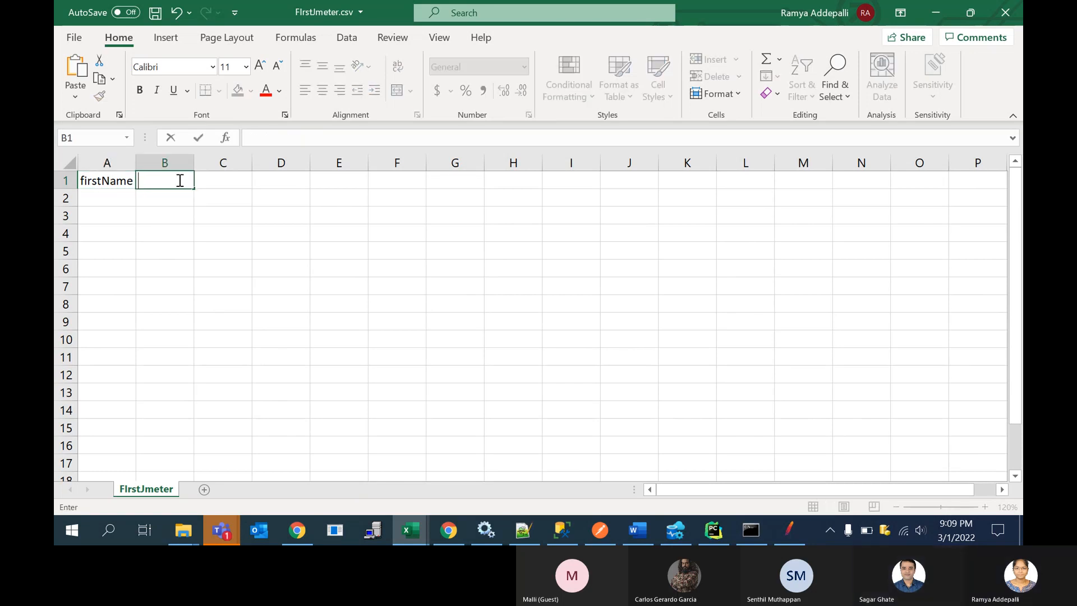
pyautogui.write('tName')
pyautogui.click(225, 180)
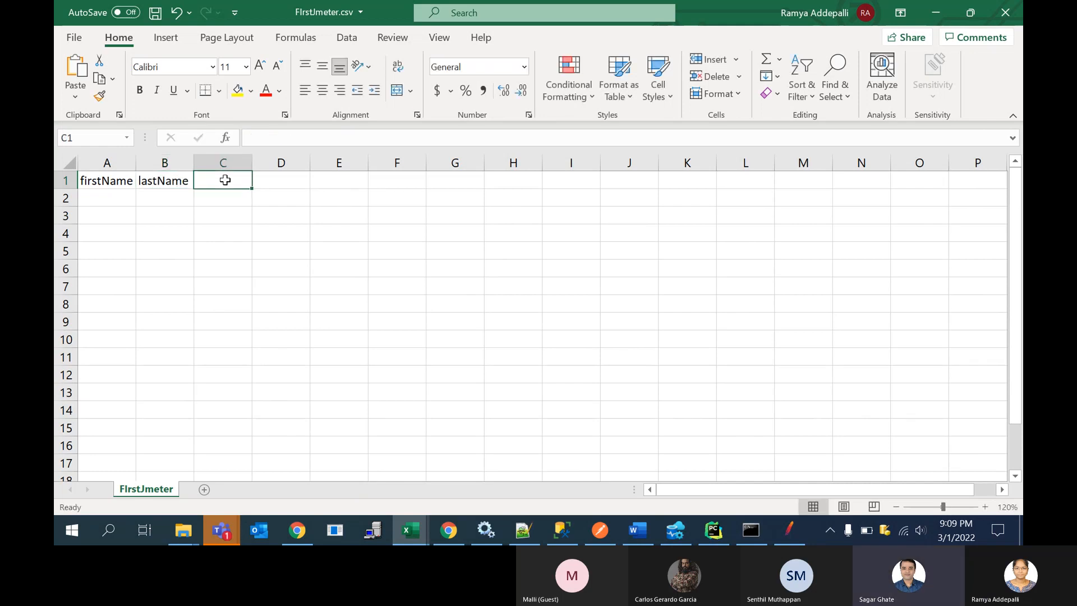
# Step: Fill row 2 with the first person's first name and last name in columns A and B
pyautogui.click(110, 195)
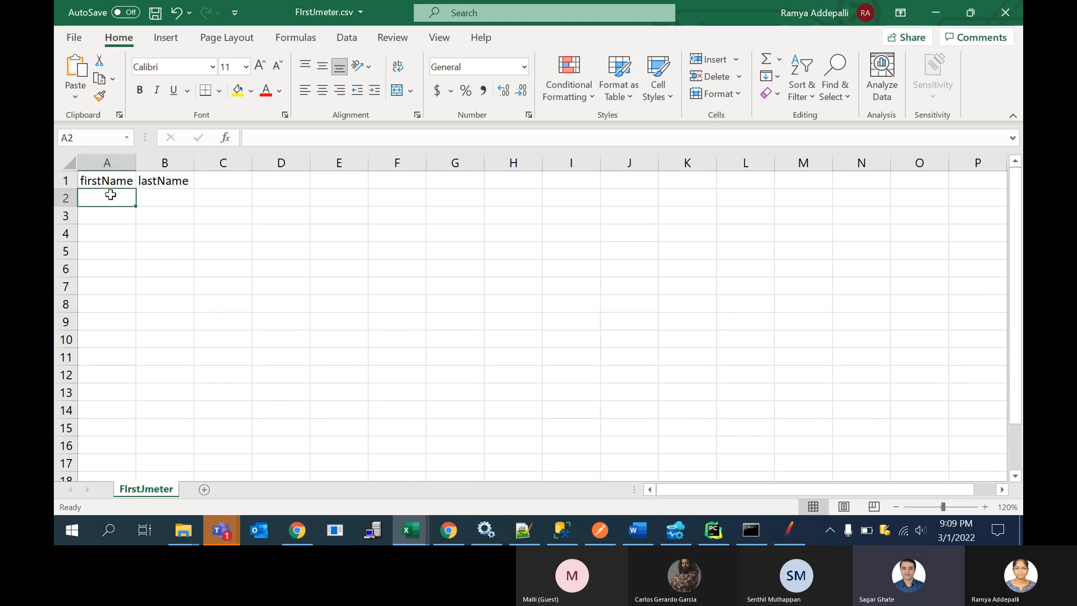
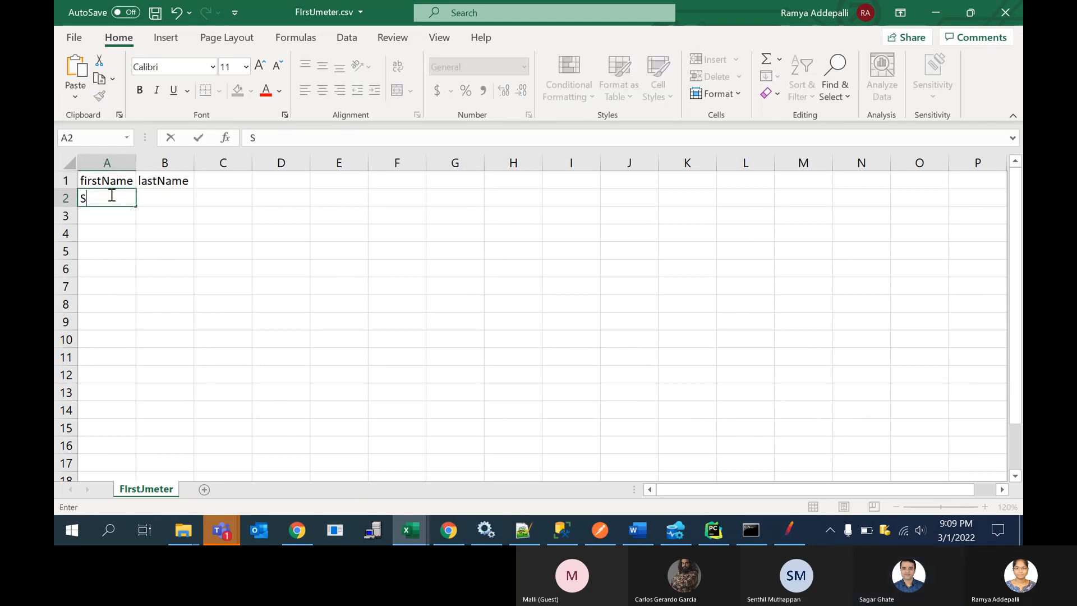
pyautogui.press('Tab')
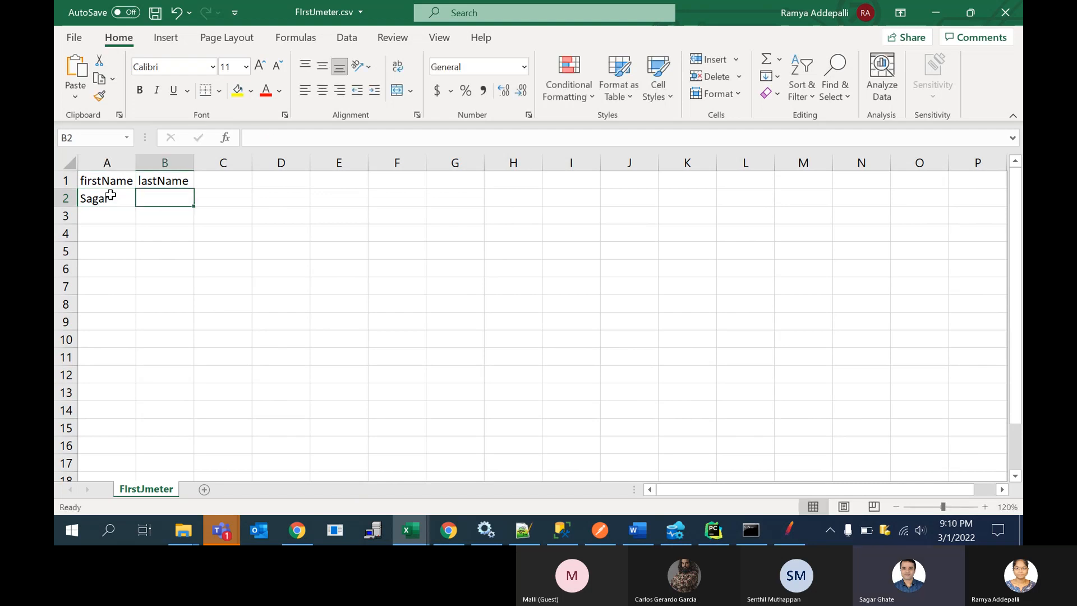
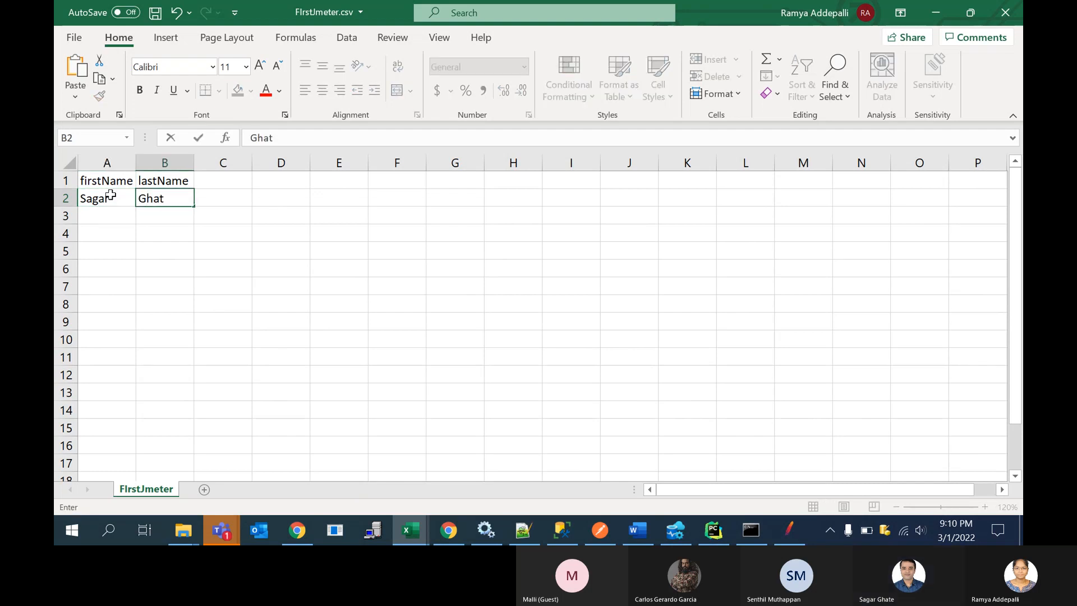
# Step: Fill row 3 with the second person's first name and last name
pyautogui.click(111, 217)
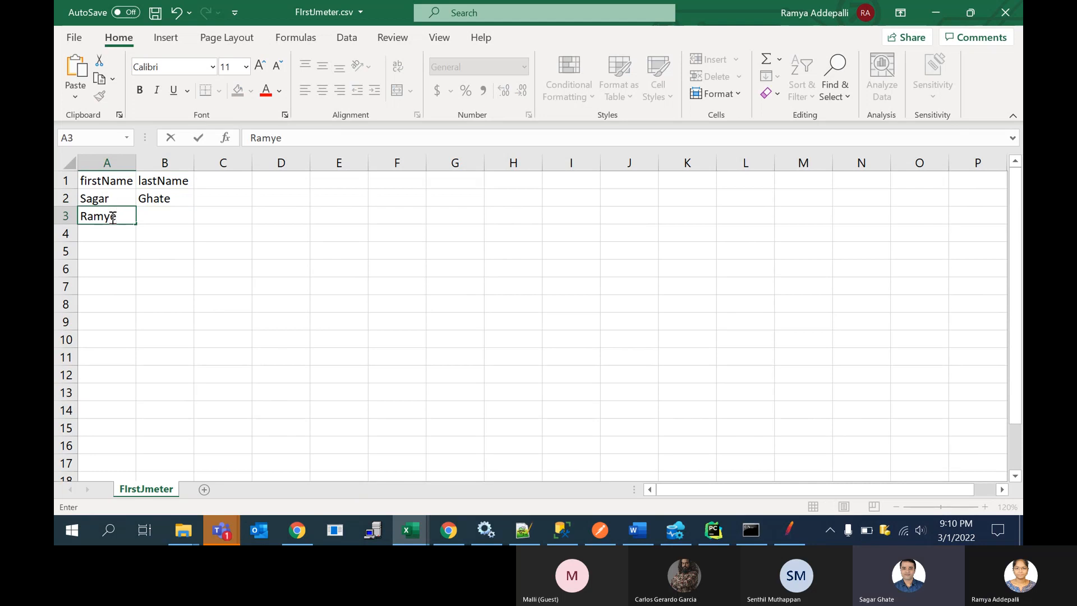
pyautogui.press('Tab')
pyautogui.press('Tab')
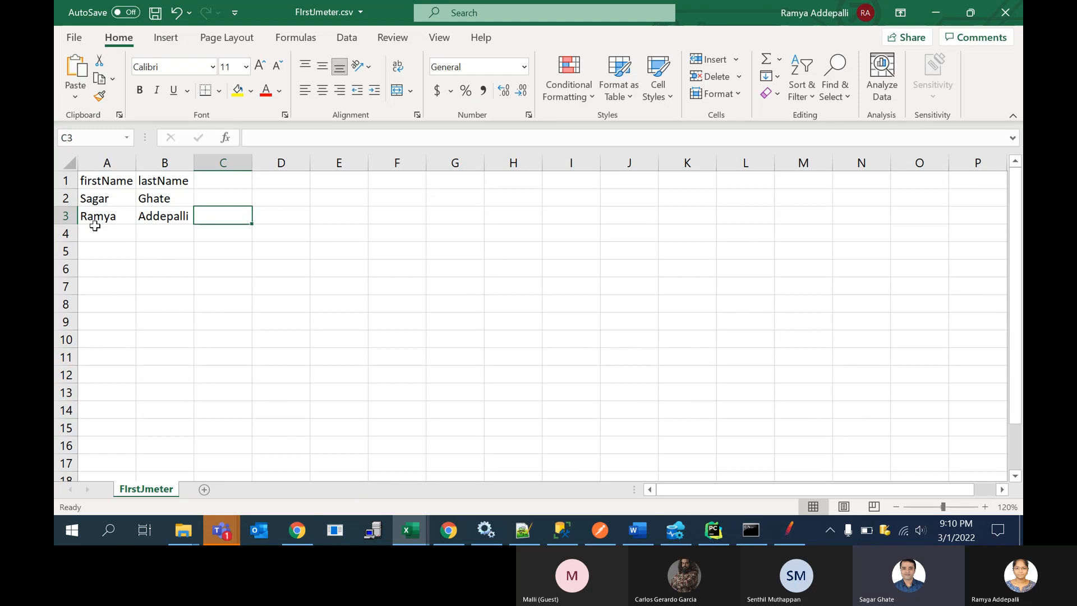
# Step: Fill row 4 with the third person's first name and last name
pyautogui.click(104, 238)
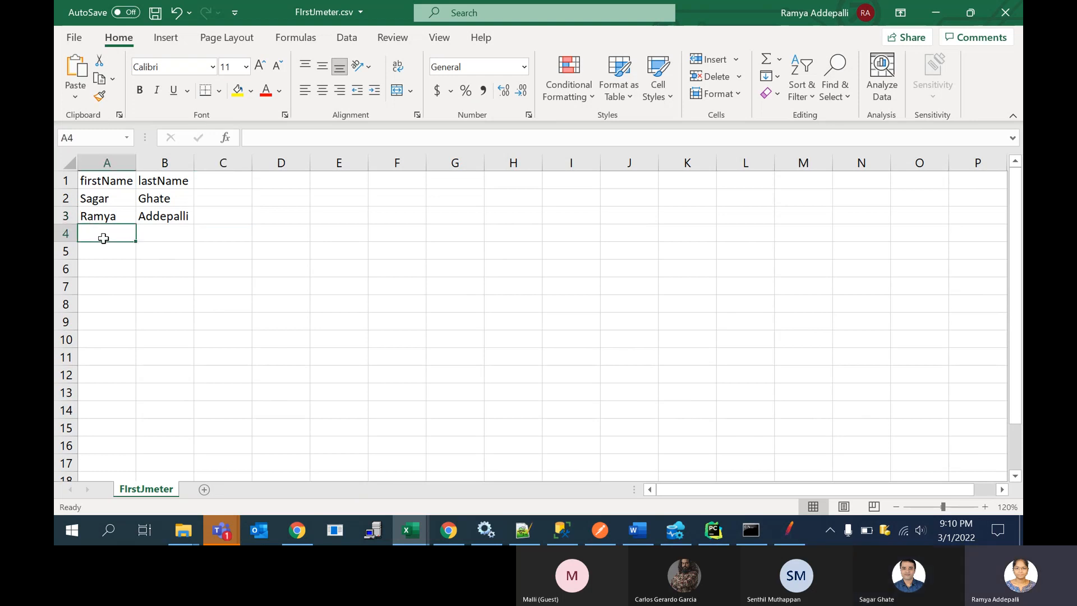
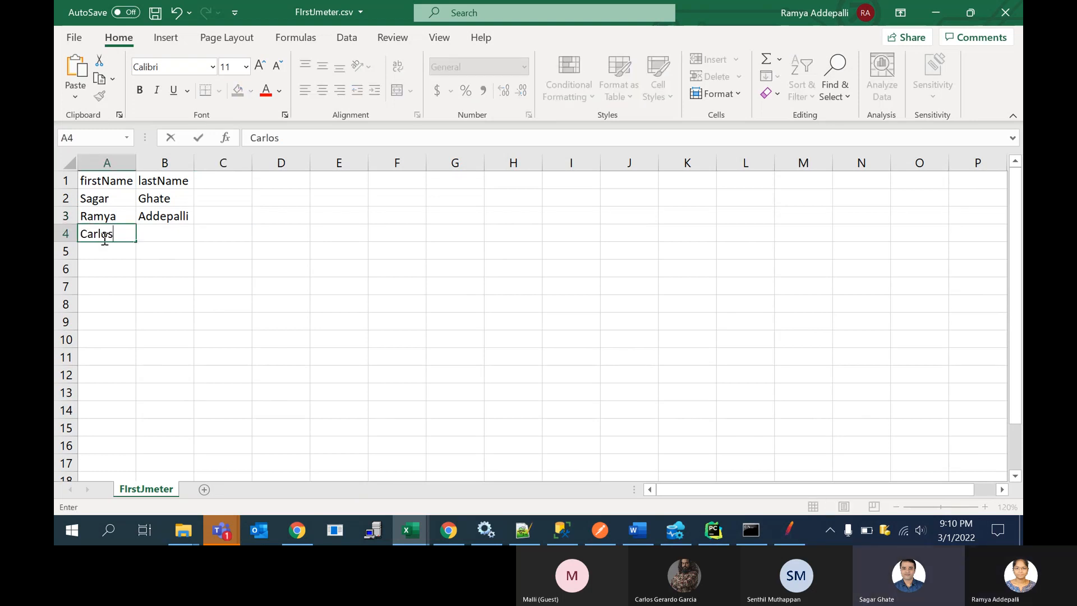
pyautogui.click(162, 235)
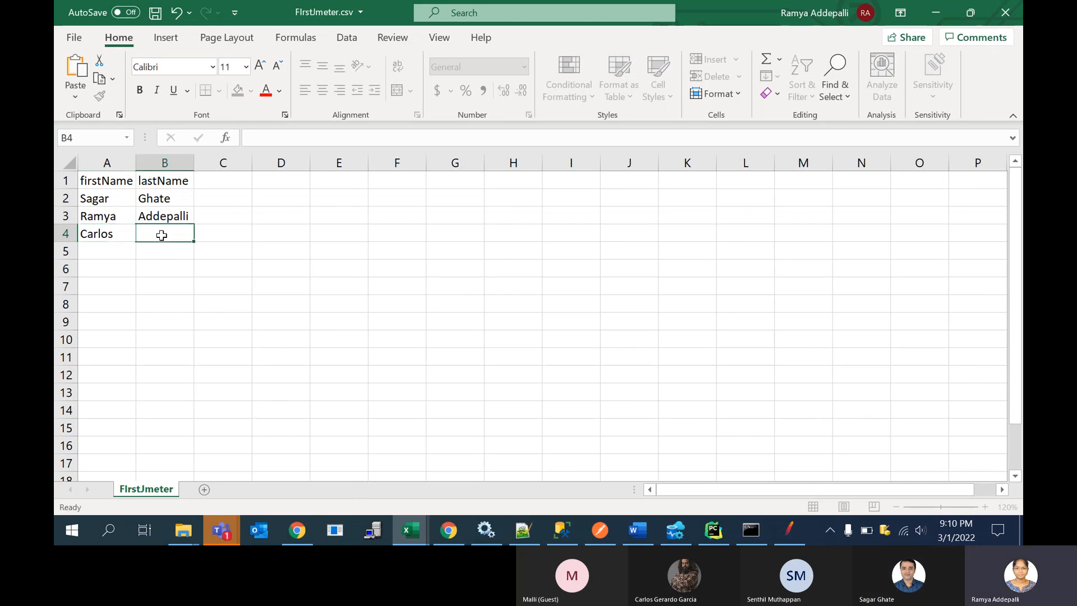
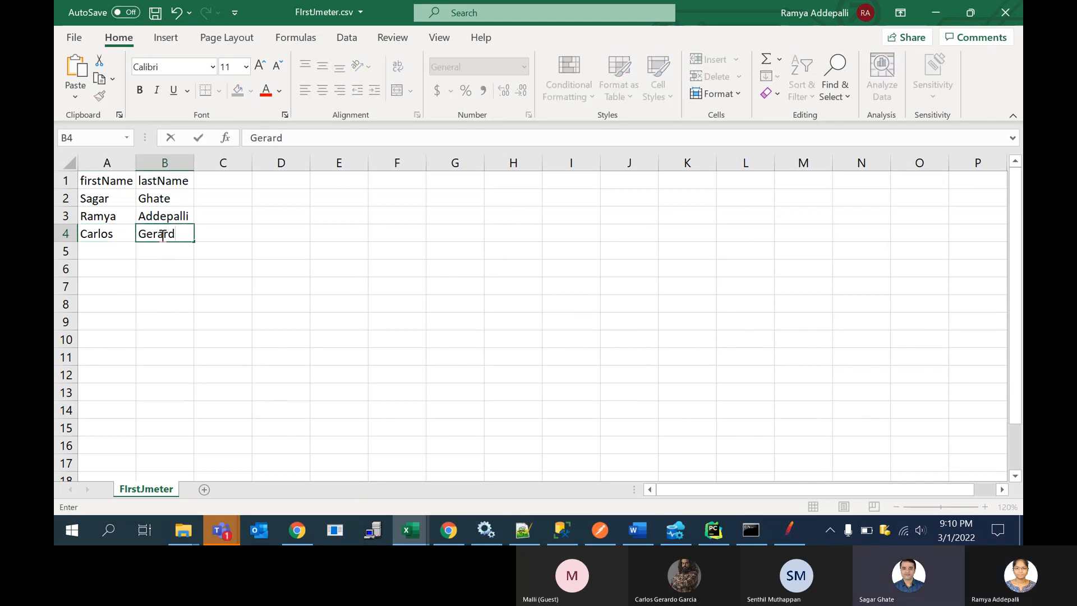
# Step: Fill row 5 with the fourth person's first name and last name
pyautogui.click(110, 252)
pyautogui.click(159, 253)
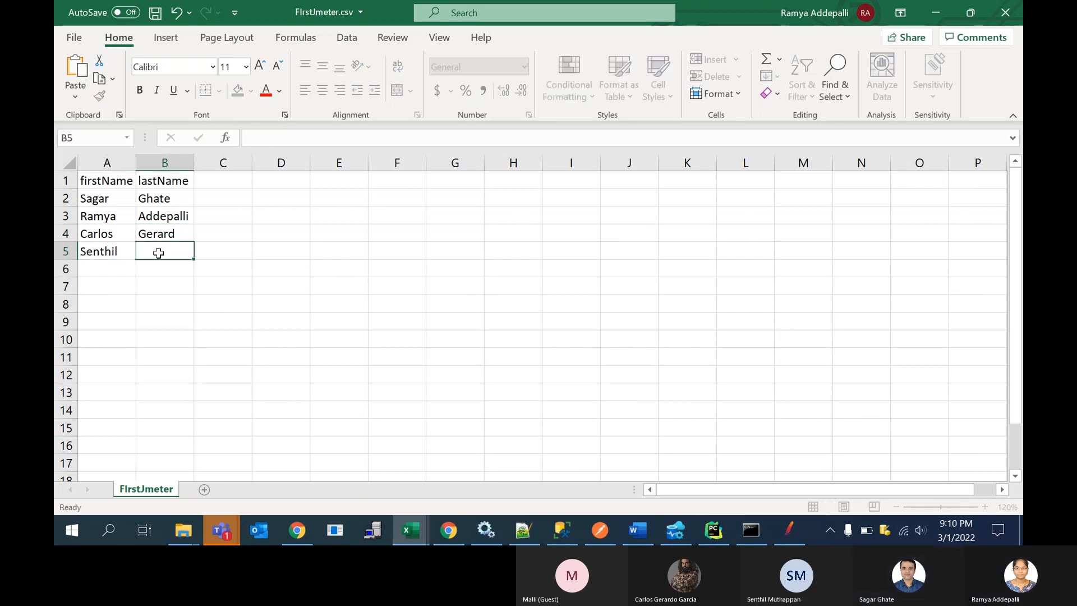
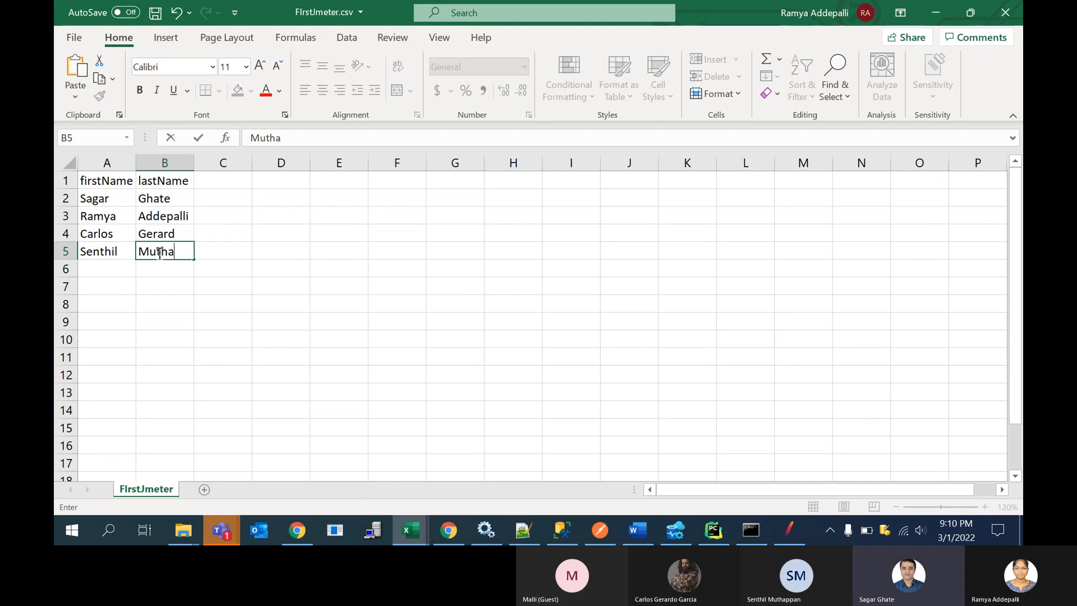
pyautogui.click(253, 253)
# Step: Widen column B slightly so the longest last name fits
pyautogui.click(176, 235)
pyautogui.moveTo(194, 170); pyautogui.dragTo(206, 170)
pyautogui.click(156, 250)
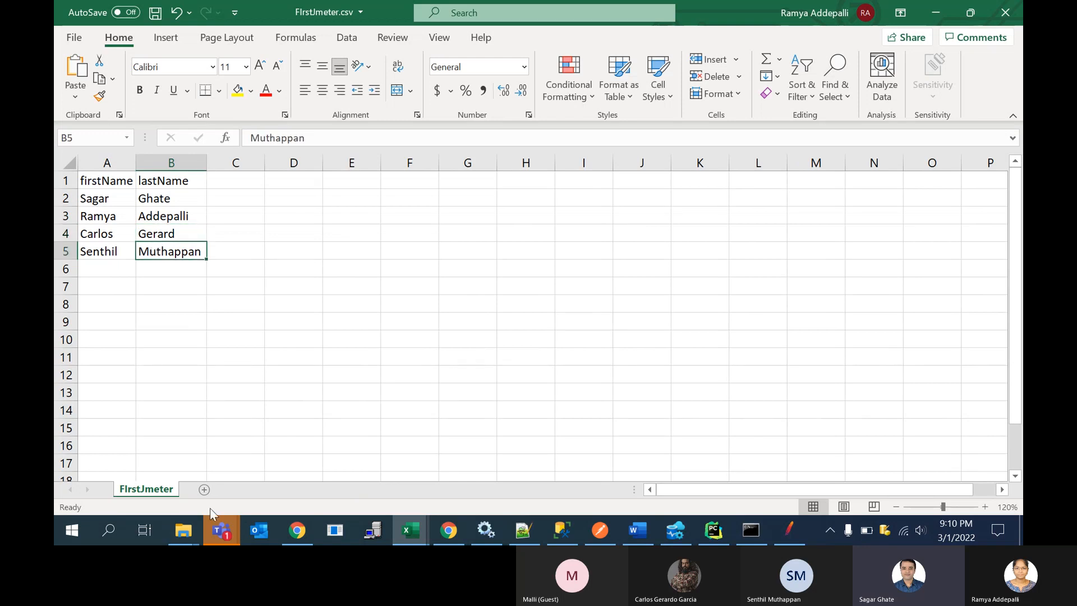
# Step: Check the participant names in the Teams meeting preview, complete the last name in cell B4 and save the CSV file
pyautogui.moveTo(219, 528)
pyautogui.moveTo(279, 461)
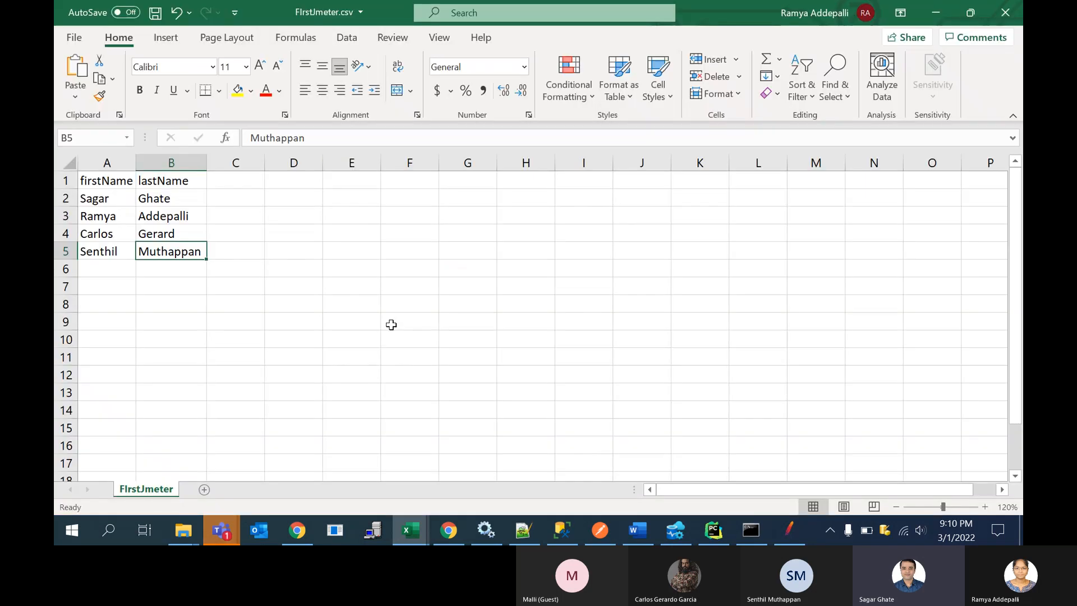
pyautogui.doubleClick(191, 234)
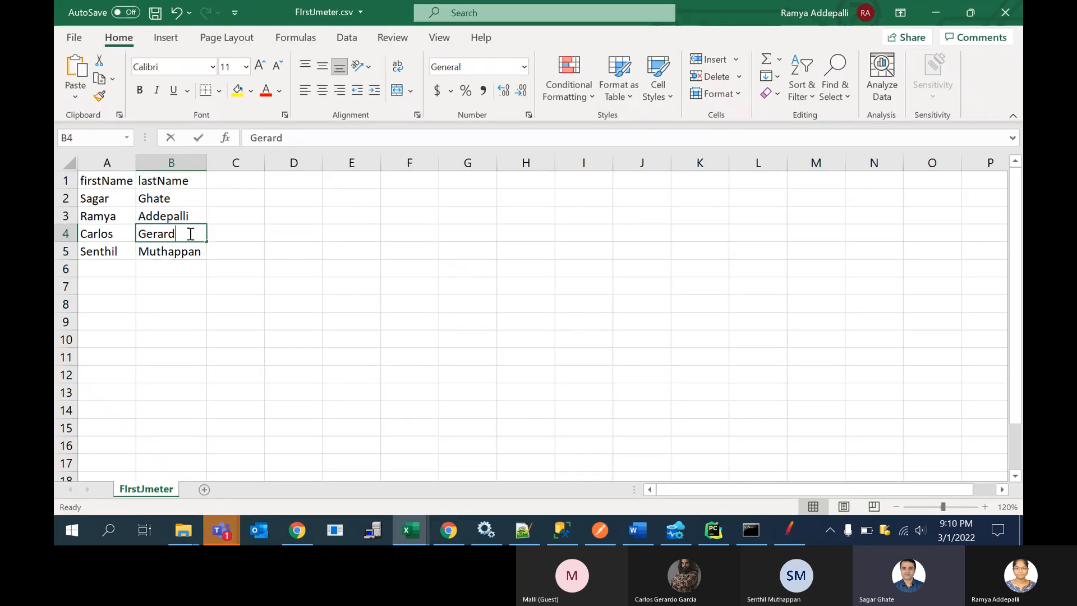
pyautogui.write('0')
pyautogui.press('BackSpace')
pyautogui.write('o')
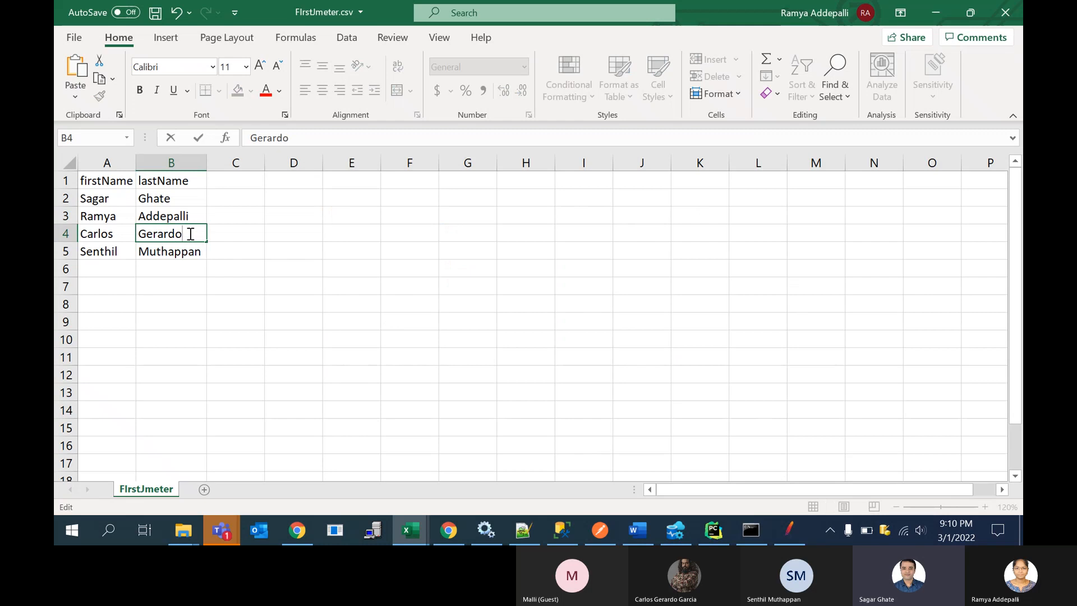
pyautogui.click(200, 254)
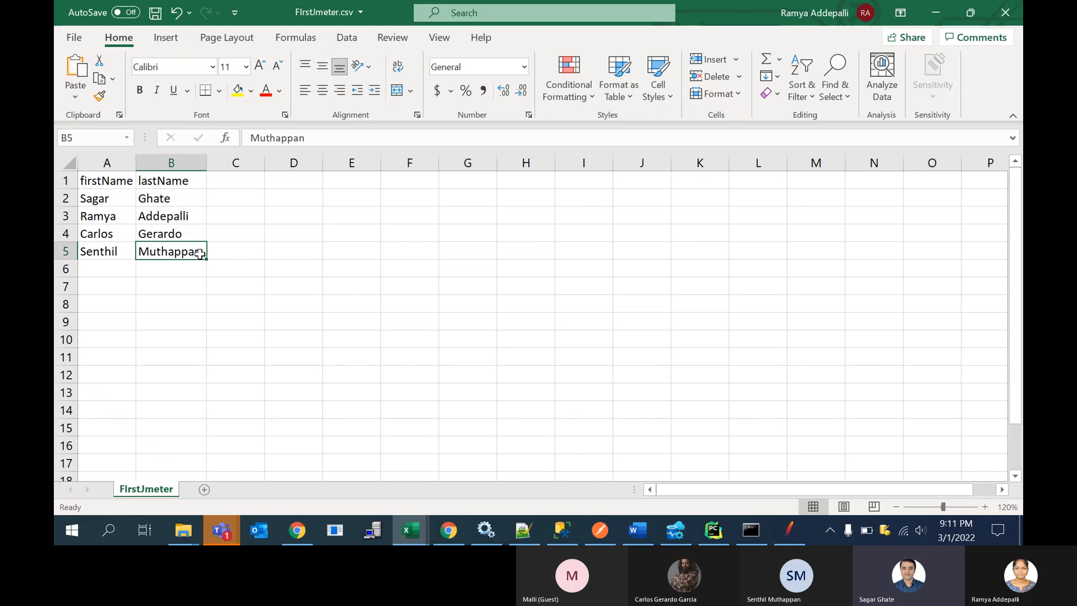
pyautogui.hotkey('ctrl', 's')
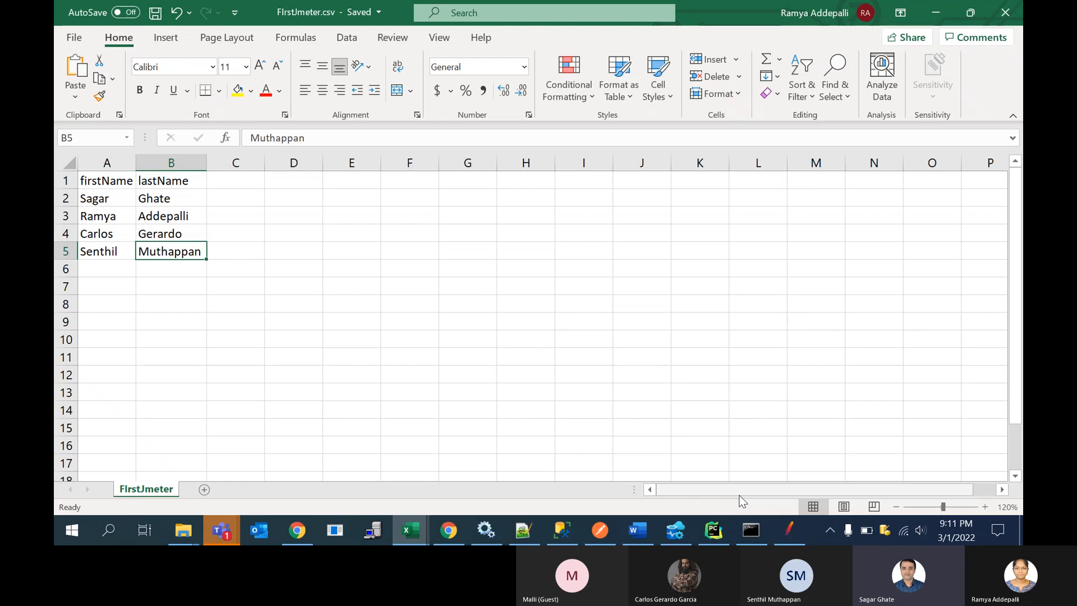
# Step: Switch to JMeter and set FIrstJmeter.csv from the Desktop as the CSV Data Set Config's file
pyautogui.click(782, 530)
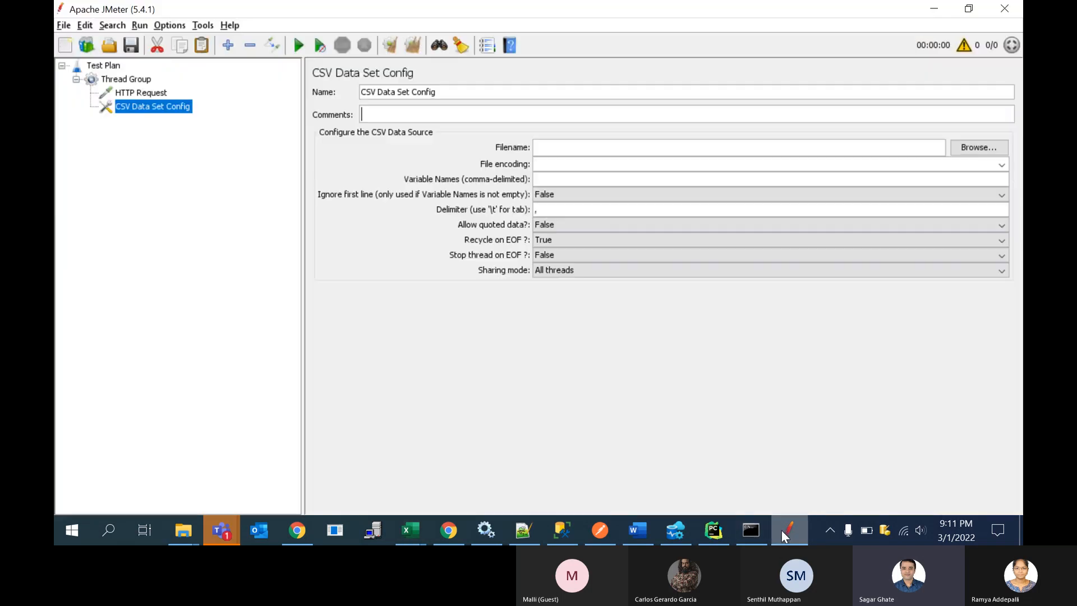
pyautogui.click(955, 147)
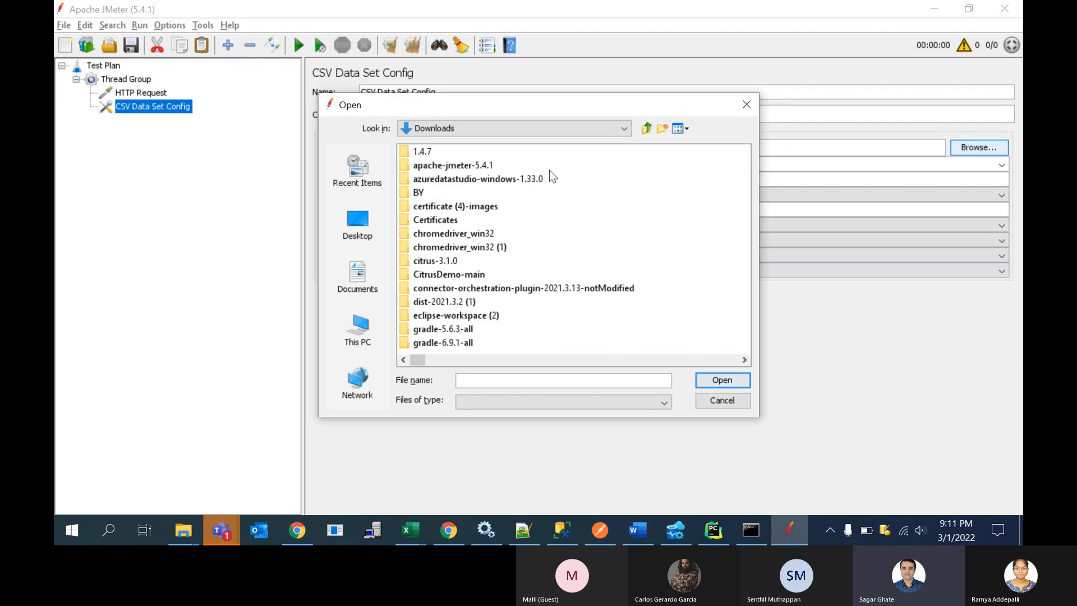
pyautogui.click(358, 223)
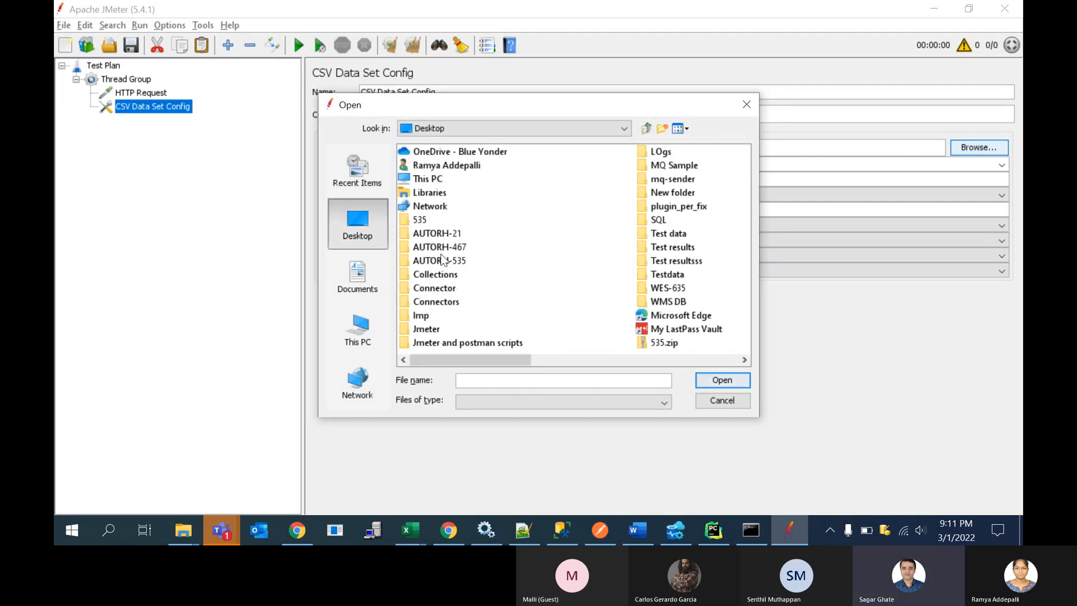
pyautogui.moveTo(521, 363); pyautogui.dragTo(656, 359)
pyautogui.click(682, 261)
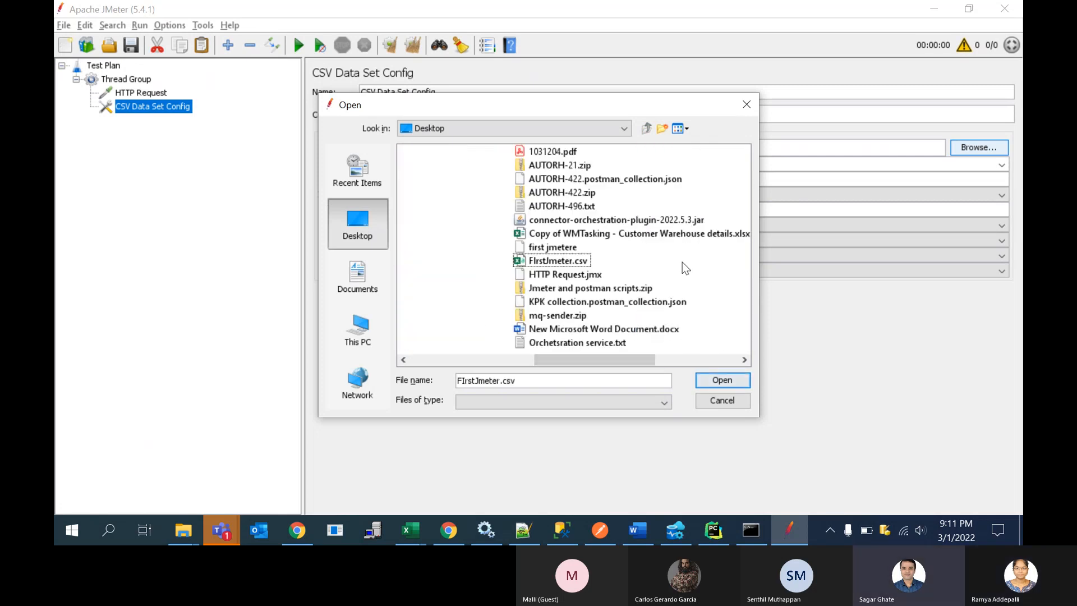
pyautogui.click(572, 260)
pyautogui.click(718, 382)
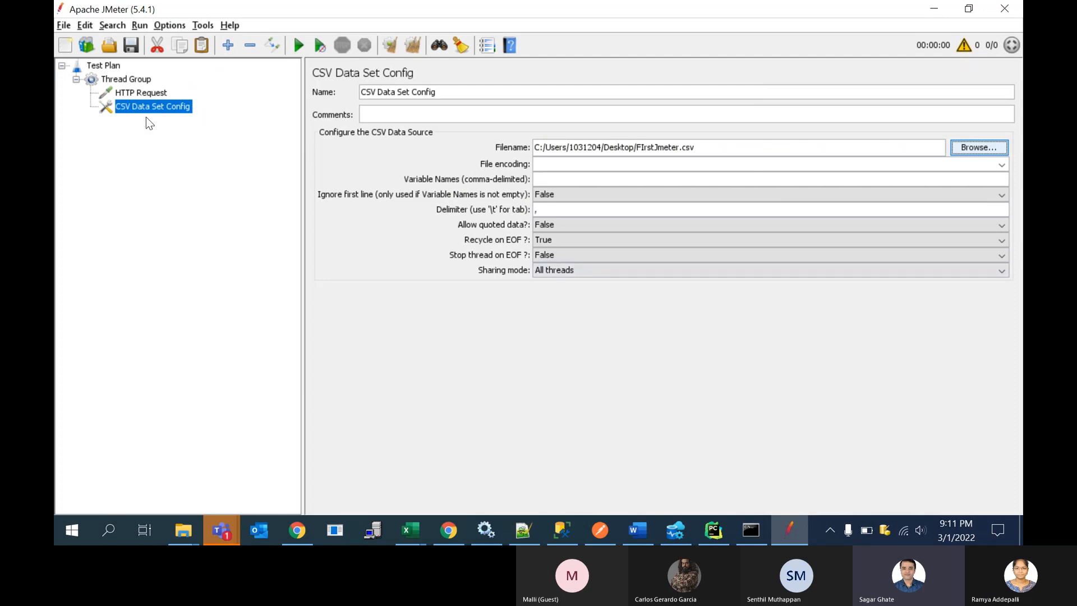
# Step: Remove the HTTP Request sampler from the Thread Group and confirm the removal
pyautogui.click(147, 94)
pyautogui.click(153, 109)
pyautogui.click(151, 97)
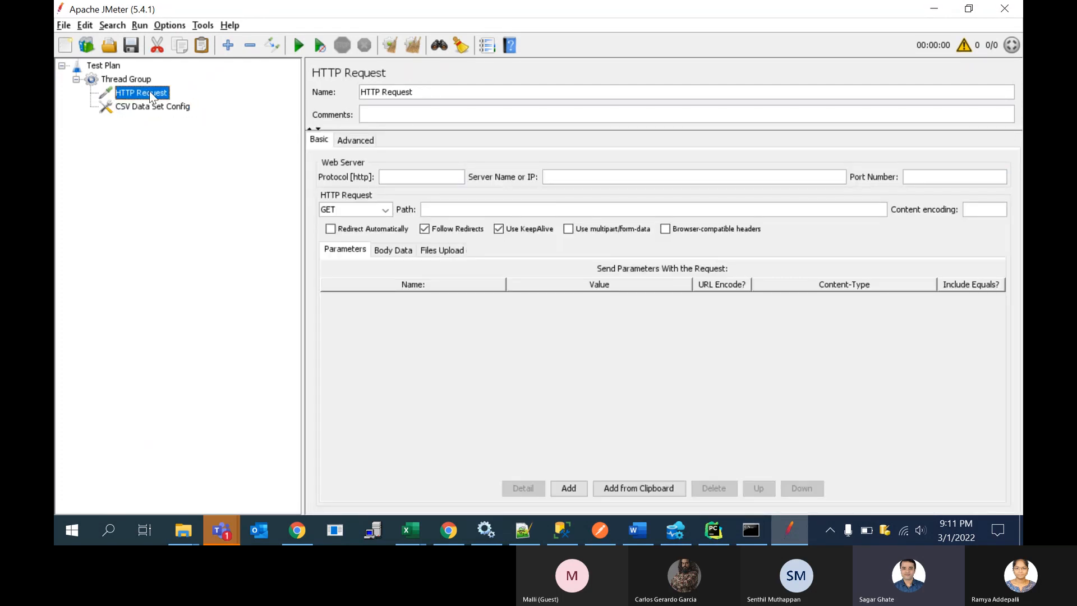
pyautogui.rightClick(152, 96)
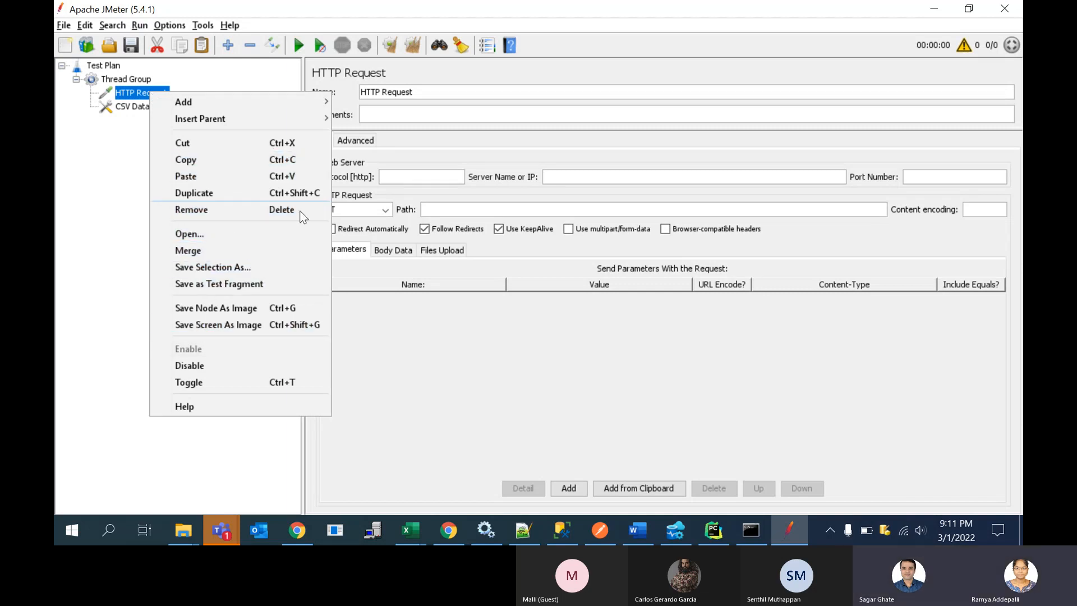
pyautogui.click(227, 211)
pyautogui.click(515, 280)
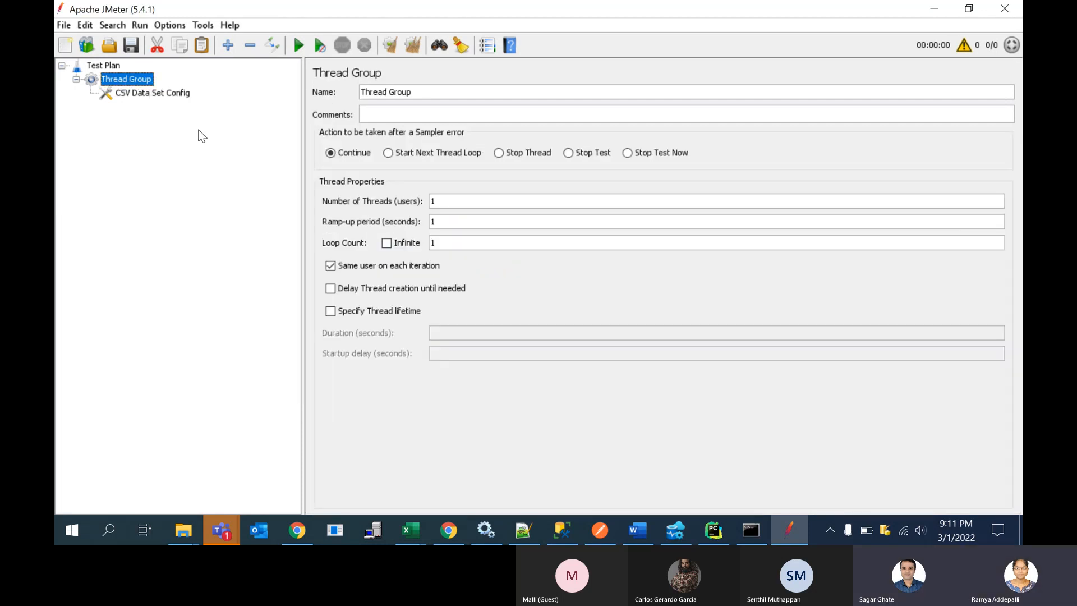
# Step: Add a Java Request sampler to the Thread Group
pyautogui.rightClick(148, 80)
pyautogui.moveTo(180, 90)
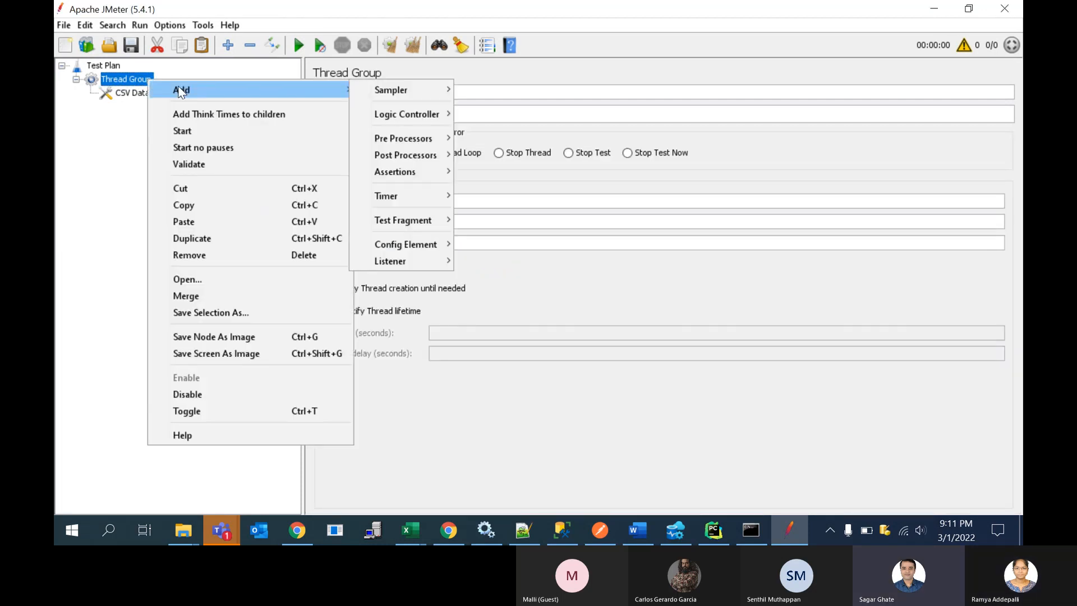
pyautogui.moveTo(375, 96)
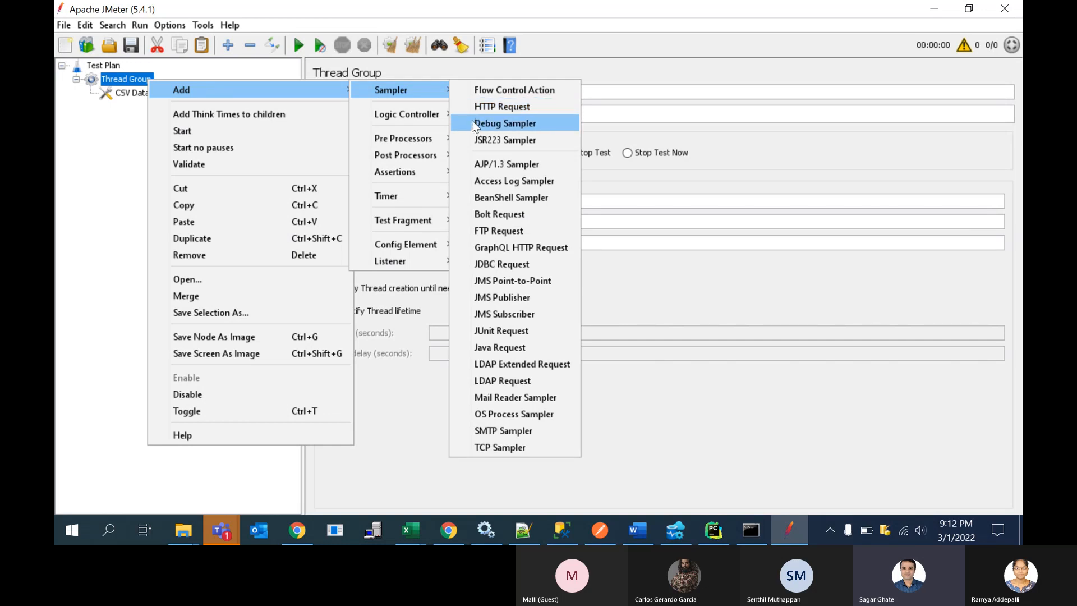
pyautogui.click(489, 348)
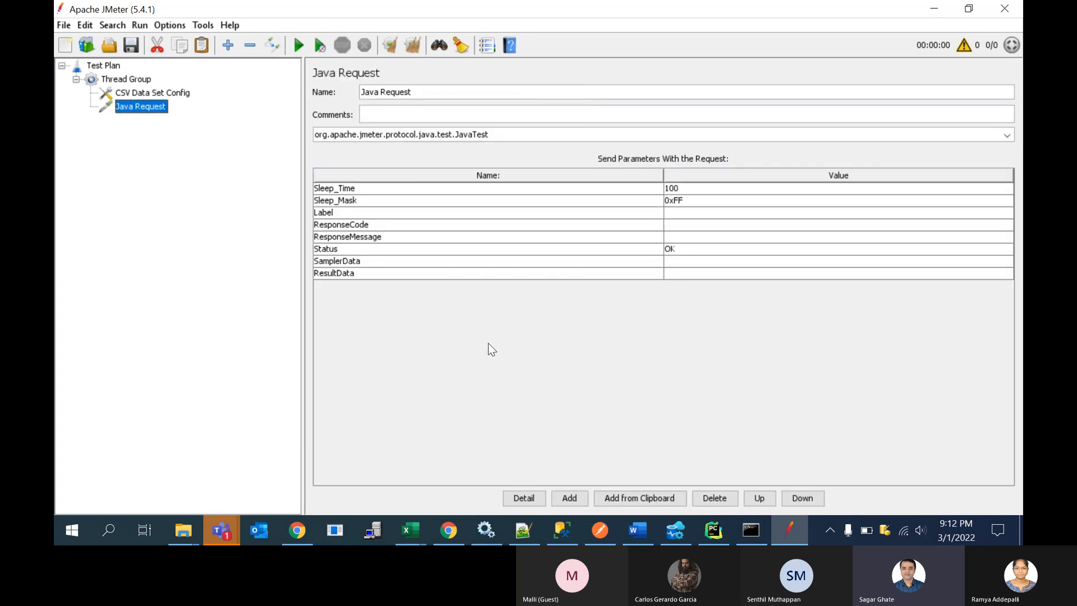
# Step: Rename the Java Request sampler as Test
pyautogui.tripleClick(431, 93)
pyautogui.click(431, 93)
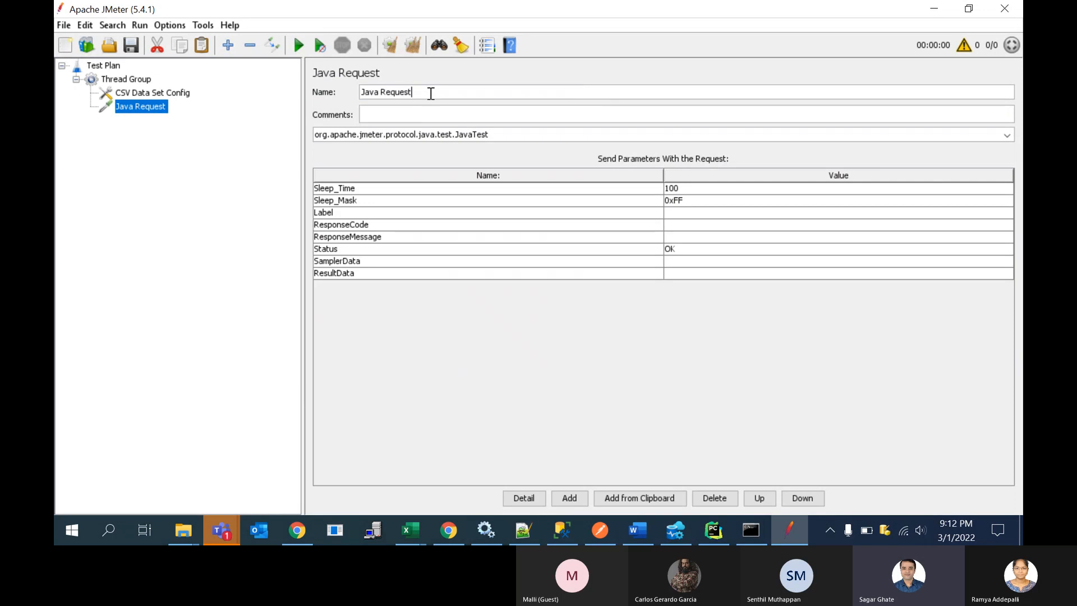
pyautogui.click(431, 116)
pyautogui.tripleClick(419, 89)
pyautogui.write('F')
pyautogui.press('BackSpace')
pyautogui.write('Test')
pyautogui.click(413, 112)
# Step: Extend the Java Request sampler's name to Test_{firstName}_{lastName} and open the Thread Group's settings
pyautogui.click(489, 93)
pyautogui.write('_')
pyautogui.write('{}')
pyautogui.write('firstn')
pyautogui.press('BackSpace')
pyautogui.write('Name')
pyautogui.click(497, 95)
pyautogui.write('_{}')
pyautogui.press('Left')
pyautogui.write('lastName')
pyautogui.click(483, 111)
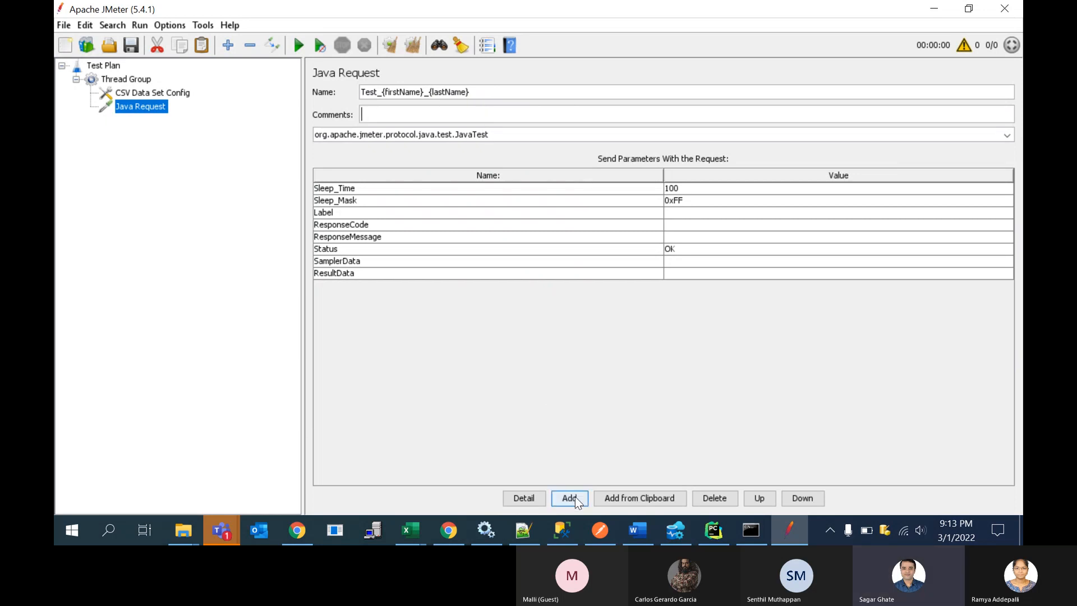
pyautogui.click(113, 79)
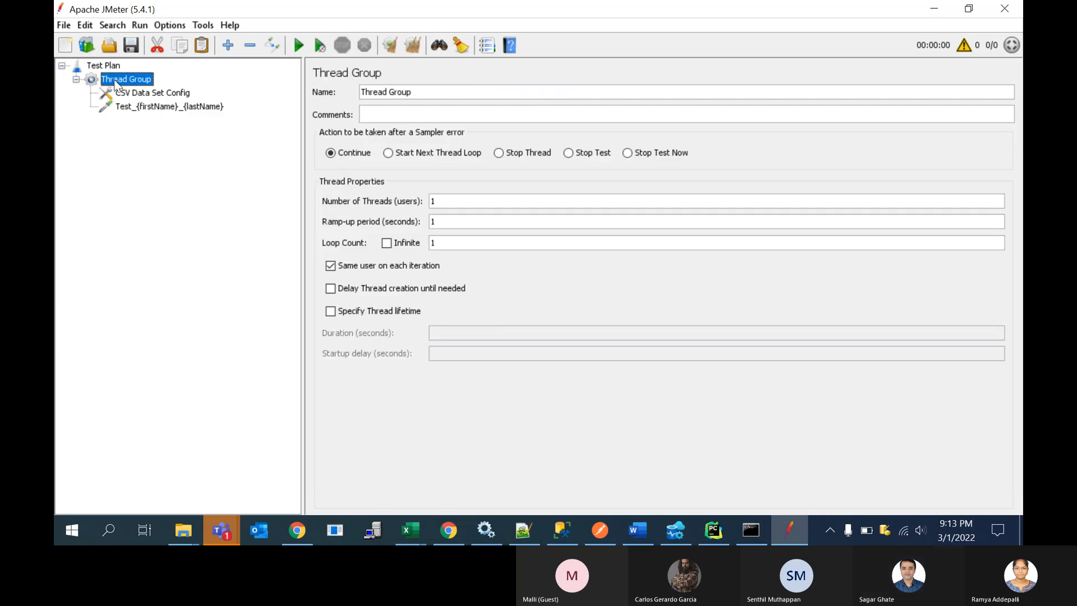
# Step: Add a View Results Tree listener to the Thread Group and reopen the CSV Data Set Config settings
pyautogui.rightClick(114, 79)
pyautogui.moveTo(167, 89)
pyautogui.moveTo(378, 261)
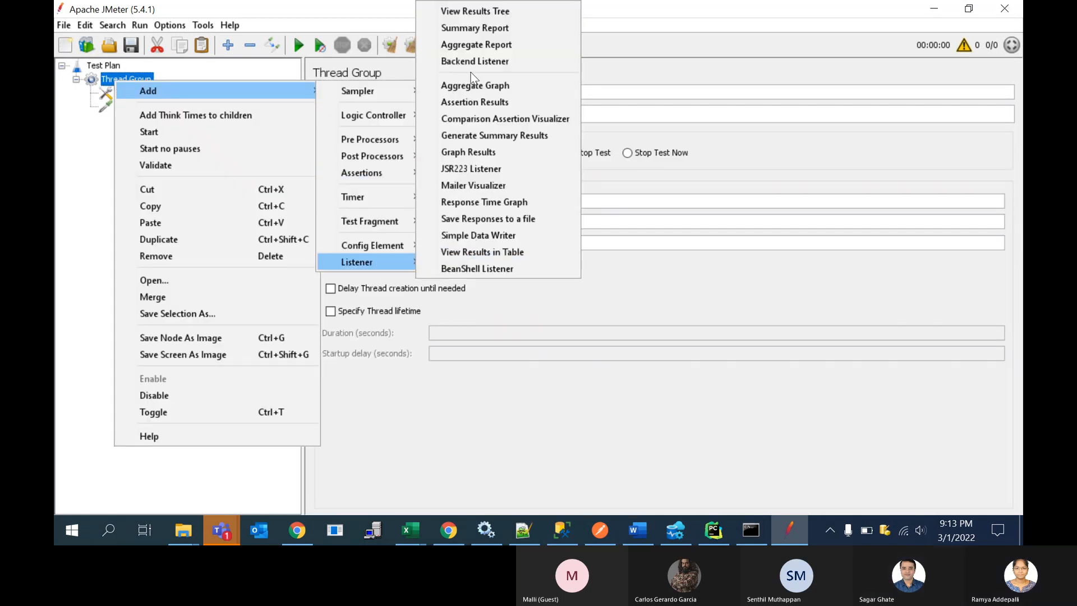
pyautogui.click(466, 11)
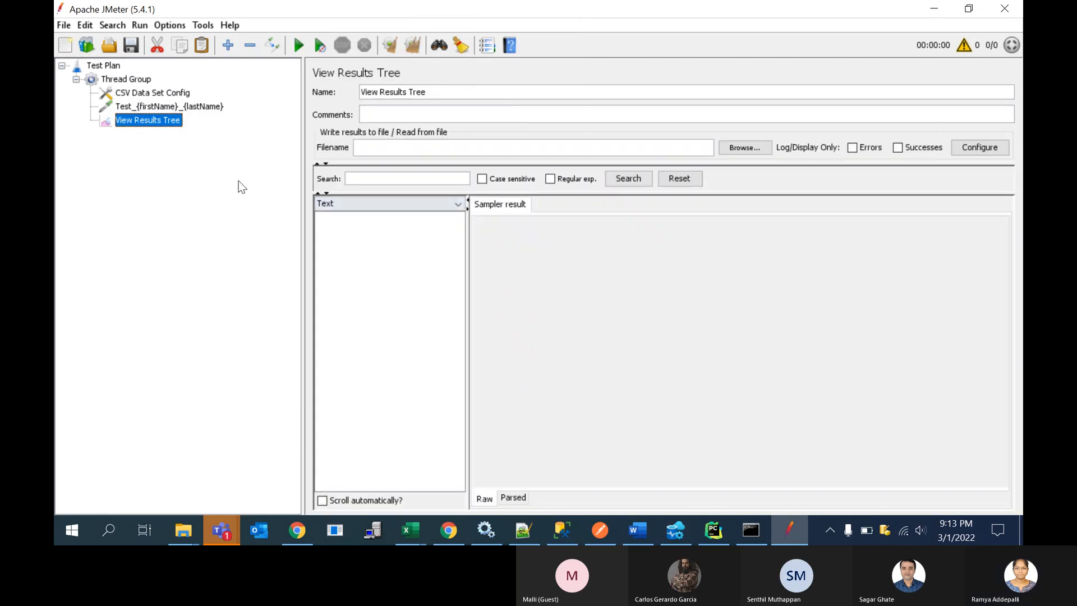
pyautogui.click(154, 108)
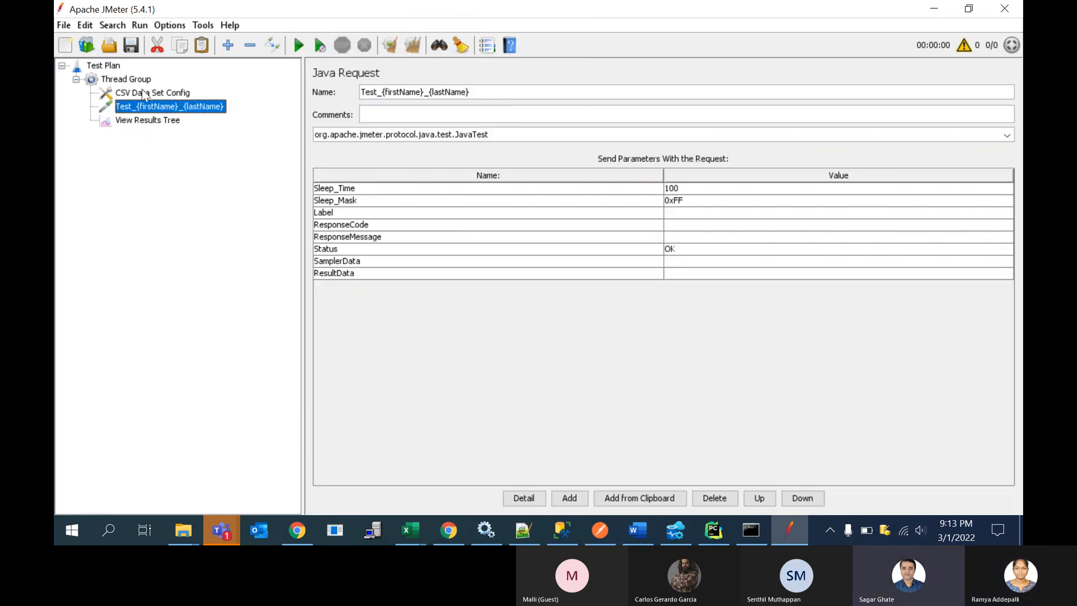
pyautogui.click(141, 84)
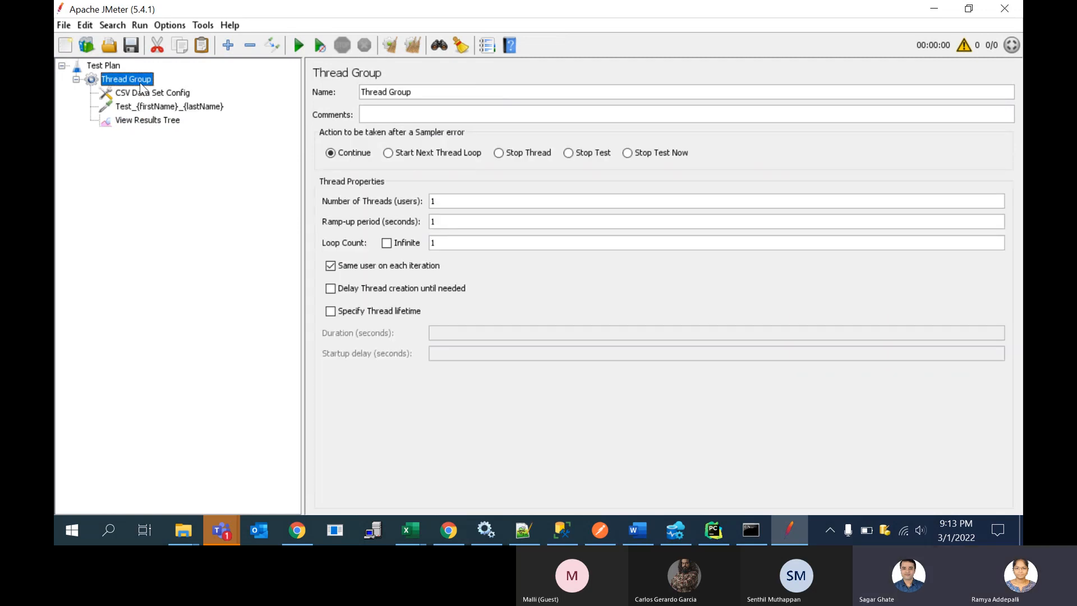
pyautogui.click(146, 92)
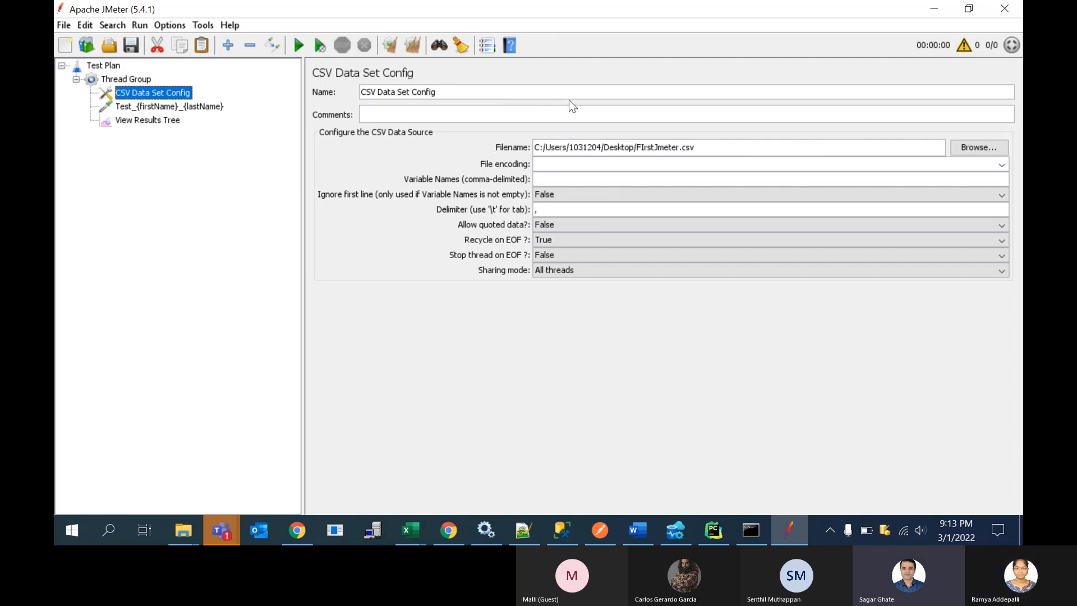
pyautogui.click(112, 44)
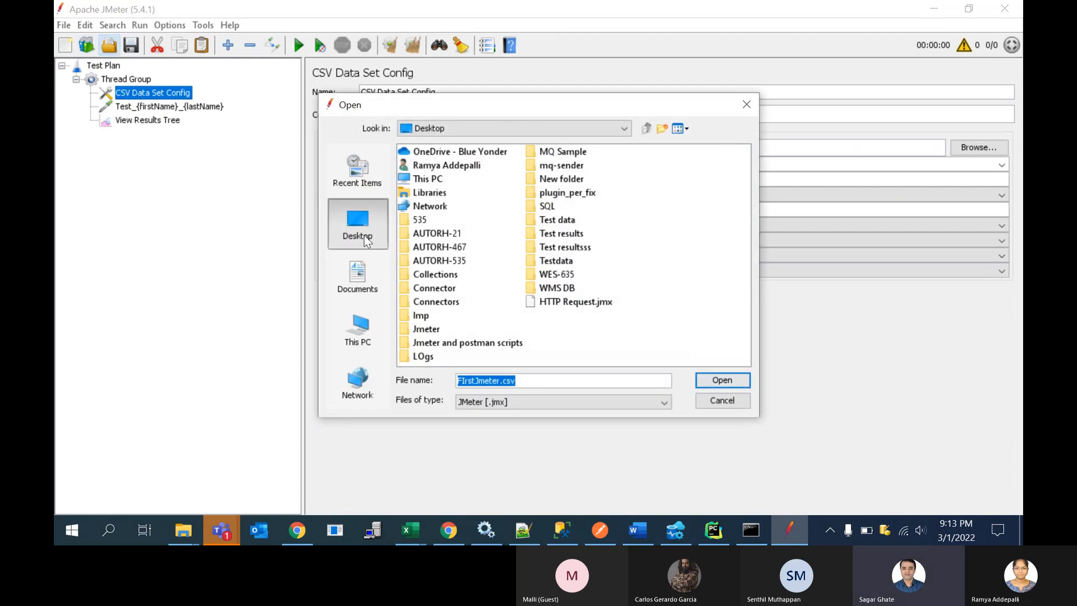
pyautogui.click(515, 381)
pyautogui.doubleClick(541, 385)
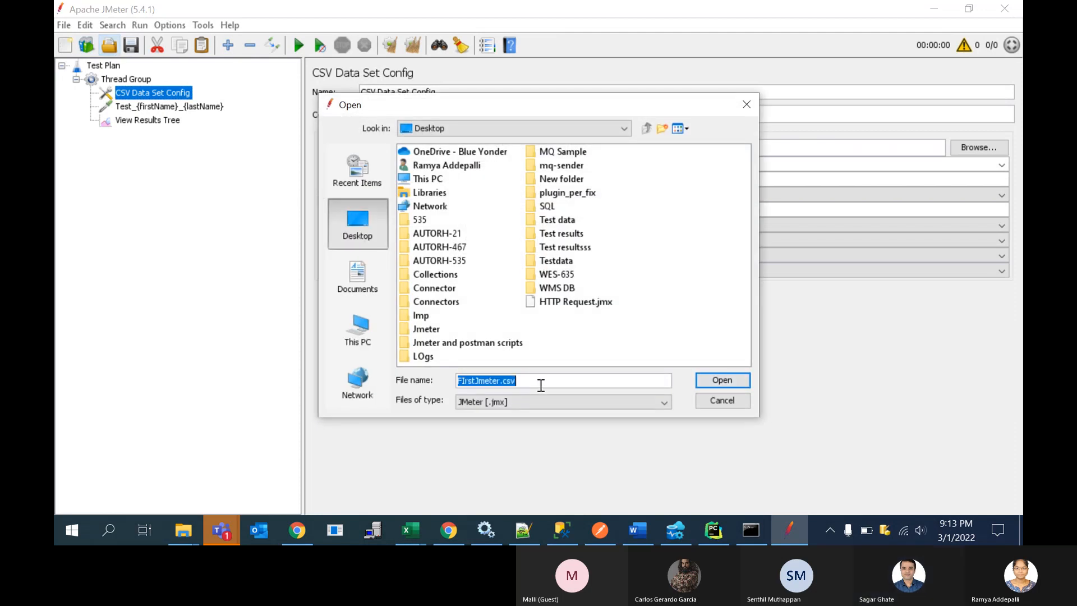
pyautogui.click(541, 385)
pyautogui.doubleClick(541, 385)
pyautogui.click(541, 385)
pyautogui.press('BackSpace')
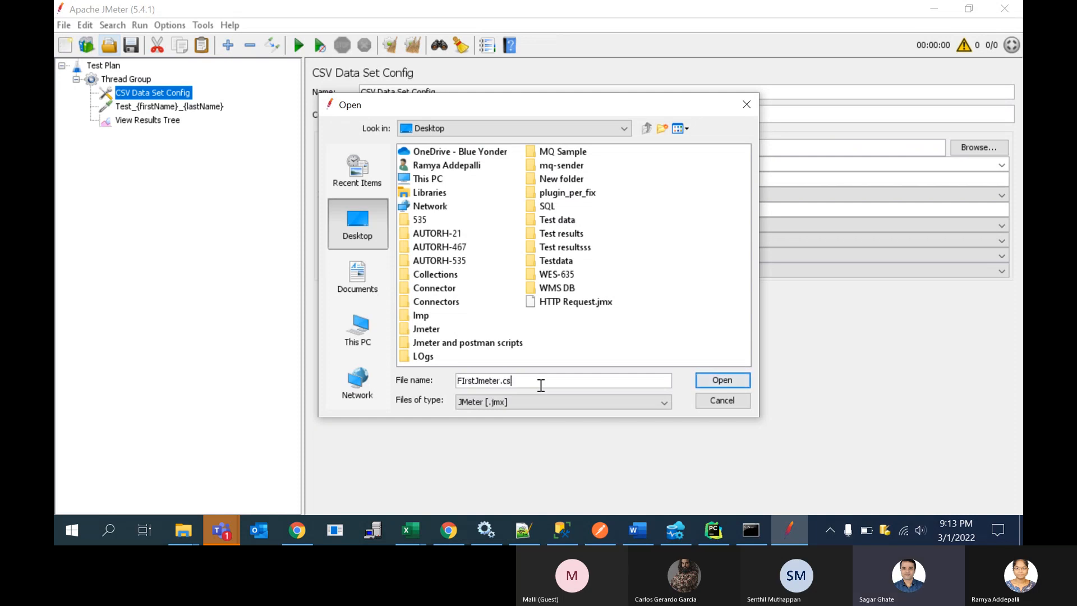
pyautogui.click(748, 106)
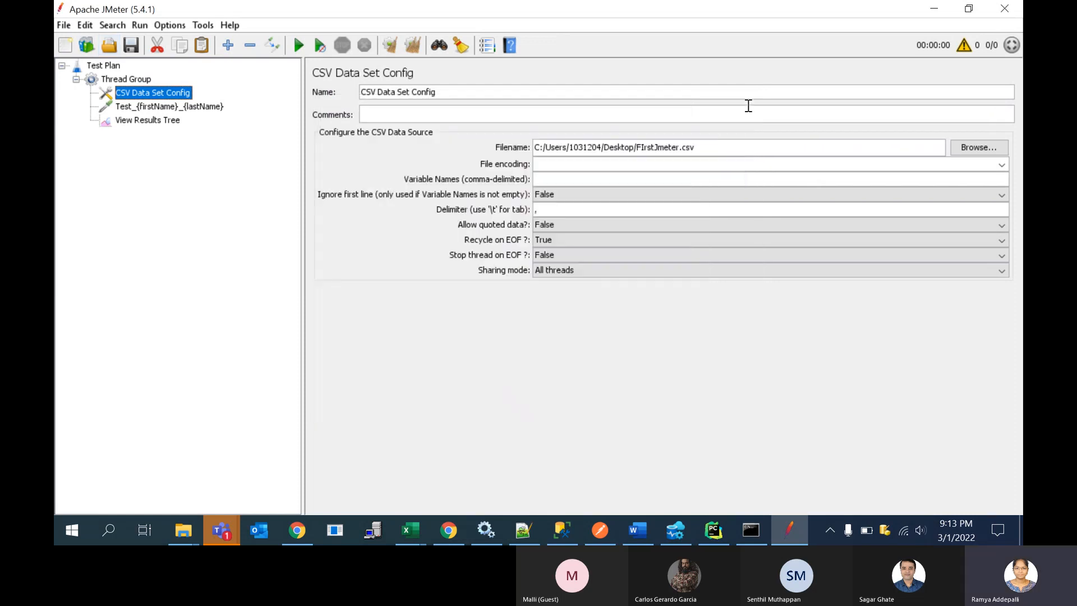
# Step: Save the test plan to the Desktop as CSV Data Set Config.jmx and run it with View Results Tree displayed
pyautogui.click(131, 46)
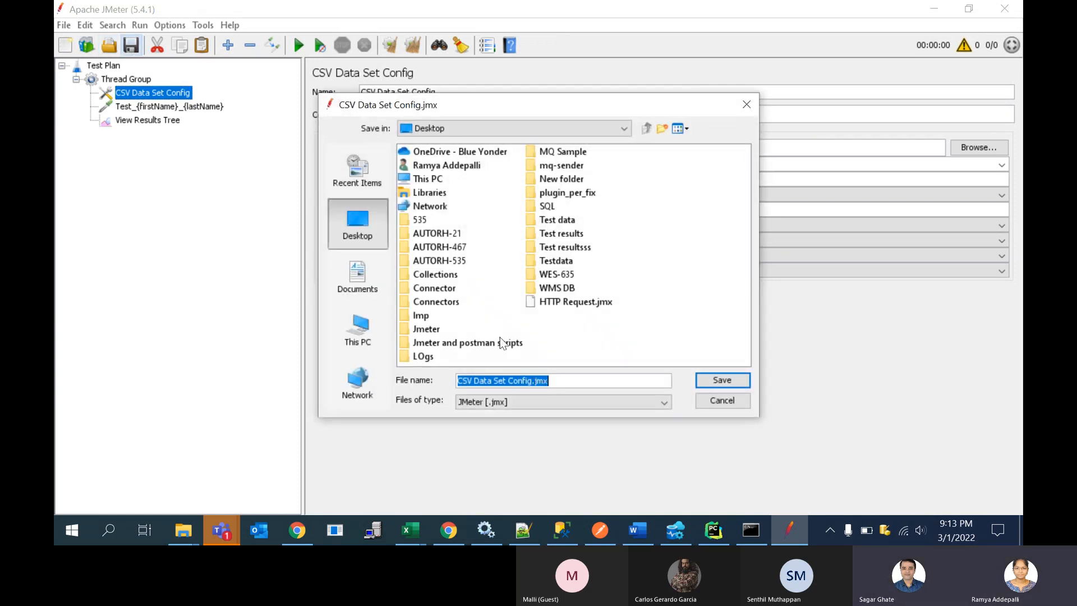
pyautogui.click(726, 381)
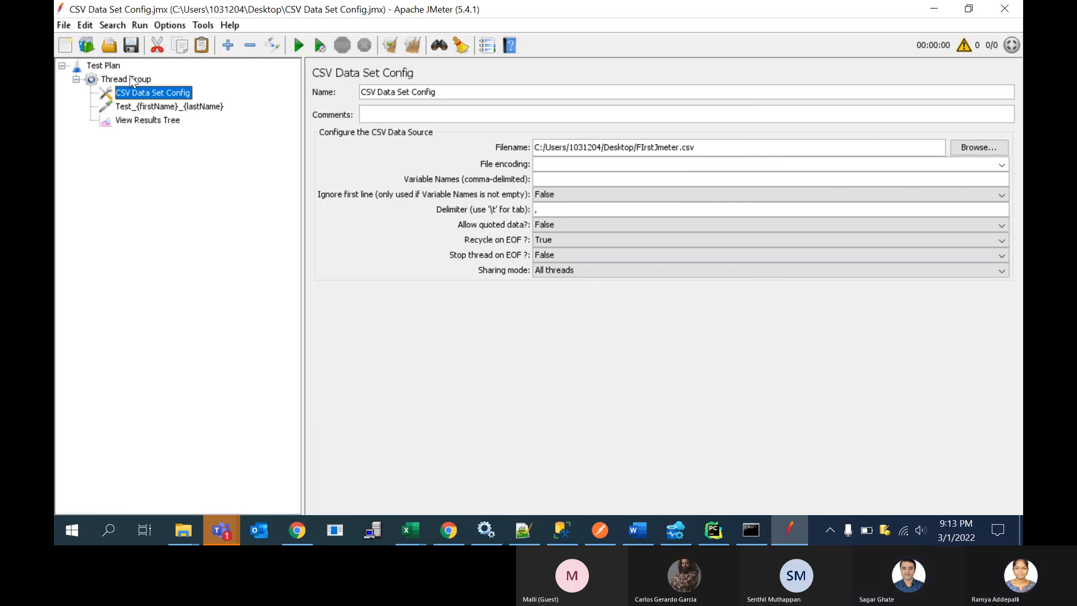
pyautogui.click(144, 116)
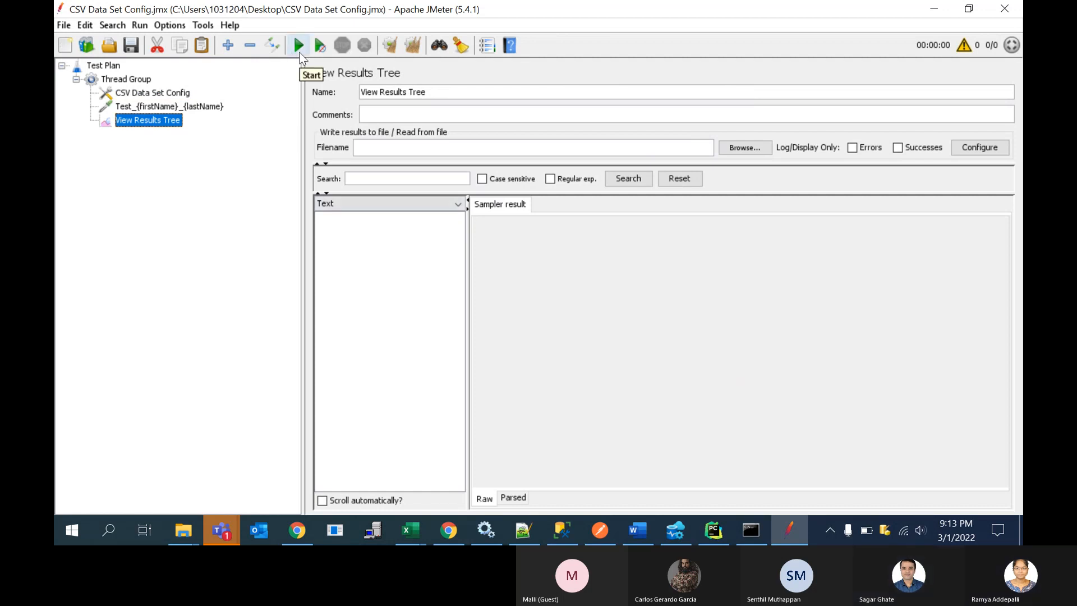
pyautogui.click(299, 52)
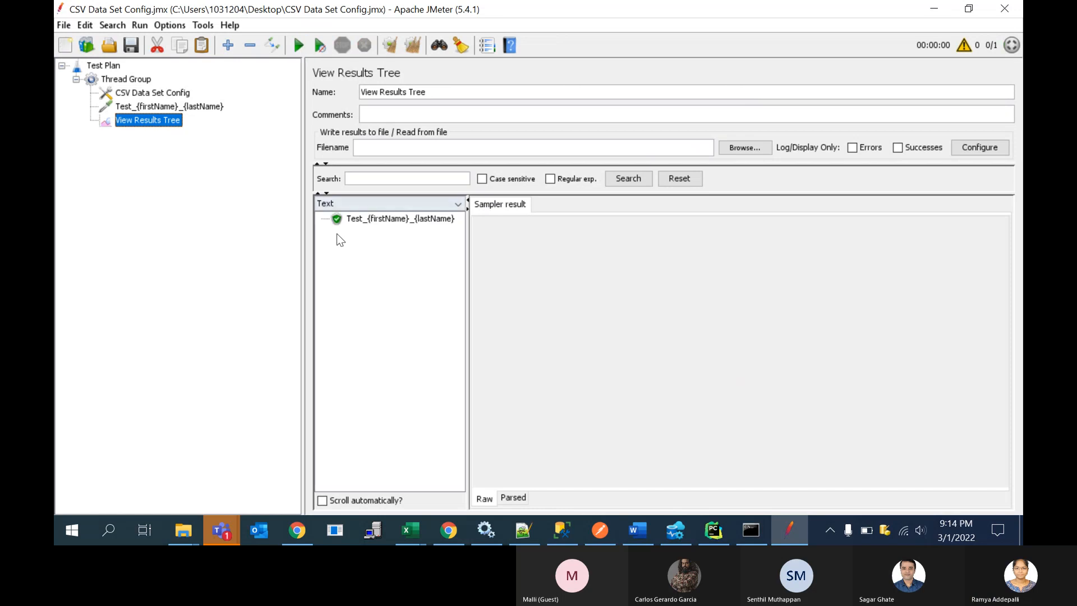
# Step: Examine the sampler result, request, response body and response headers of the Test_{firstName}_{lastName} sample
pyautogui.click(374, 221)
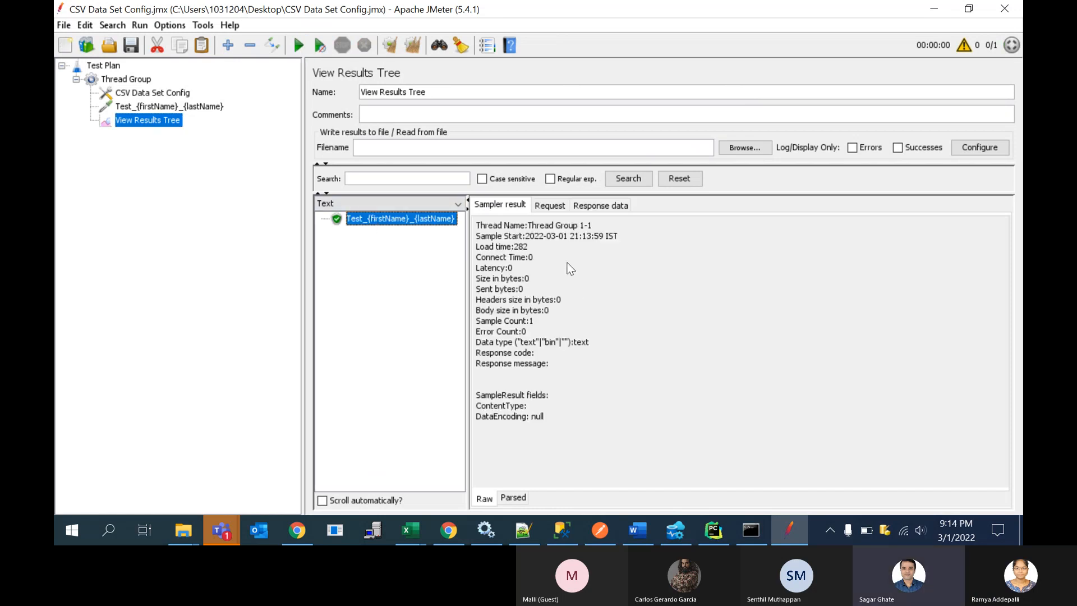
pyautogui.click(544, 208)
pyautogui.click(518, 207)
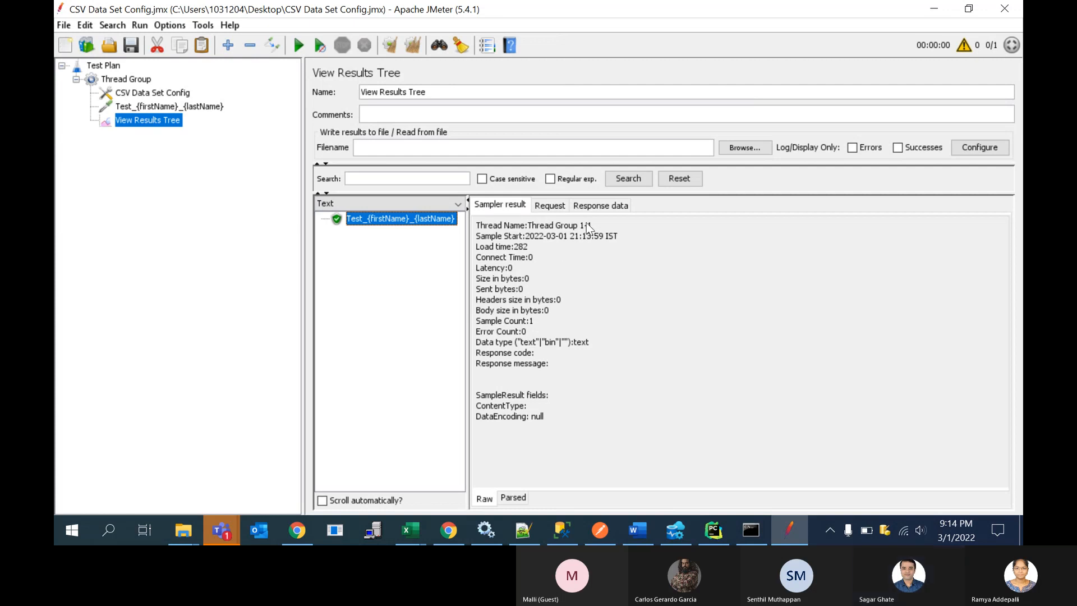
pyautogui.click(604, 206)
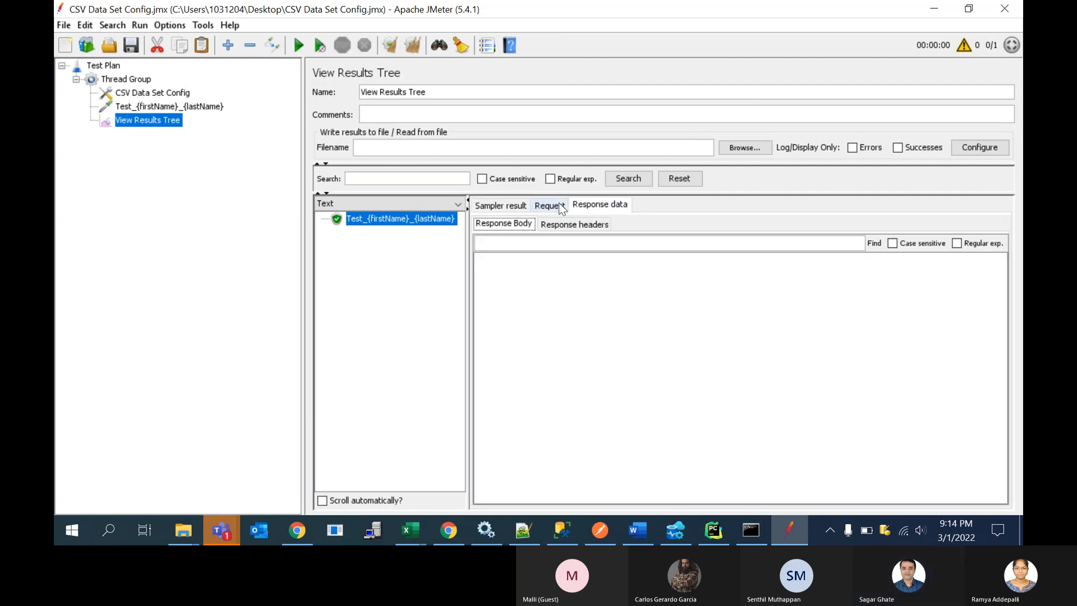
pyautogui.click(561, 207)
pyautogui.click(592, 205)
pyautogui.click(580, 226)
pyautogui.click(503, 210)
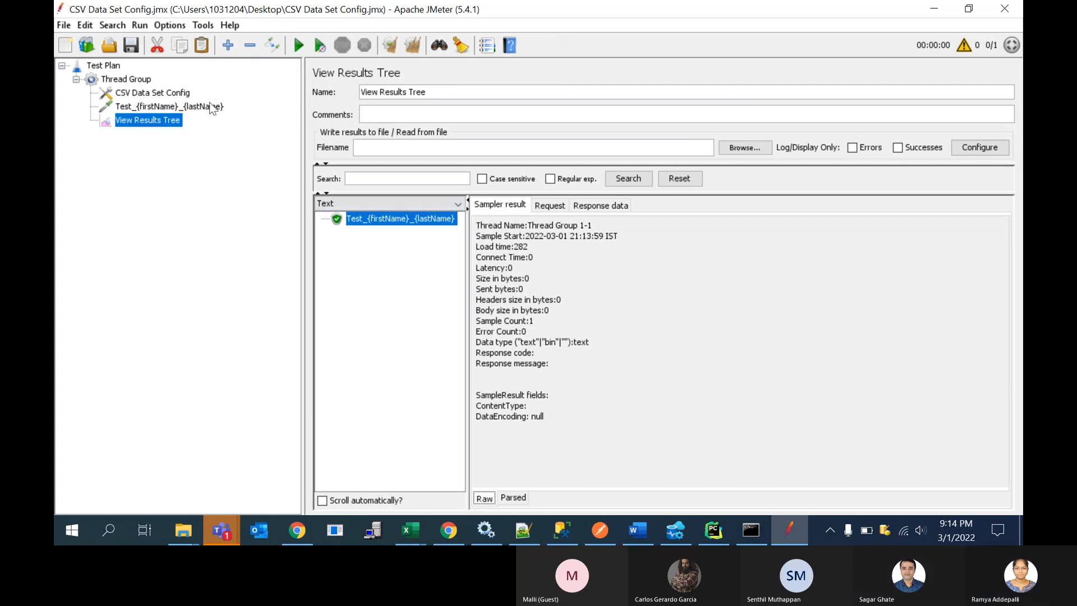
pyautogui.click(65, 27)
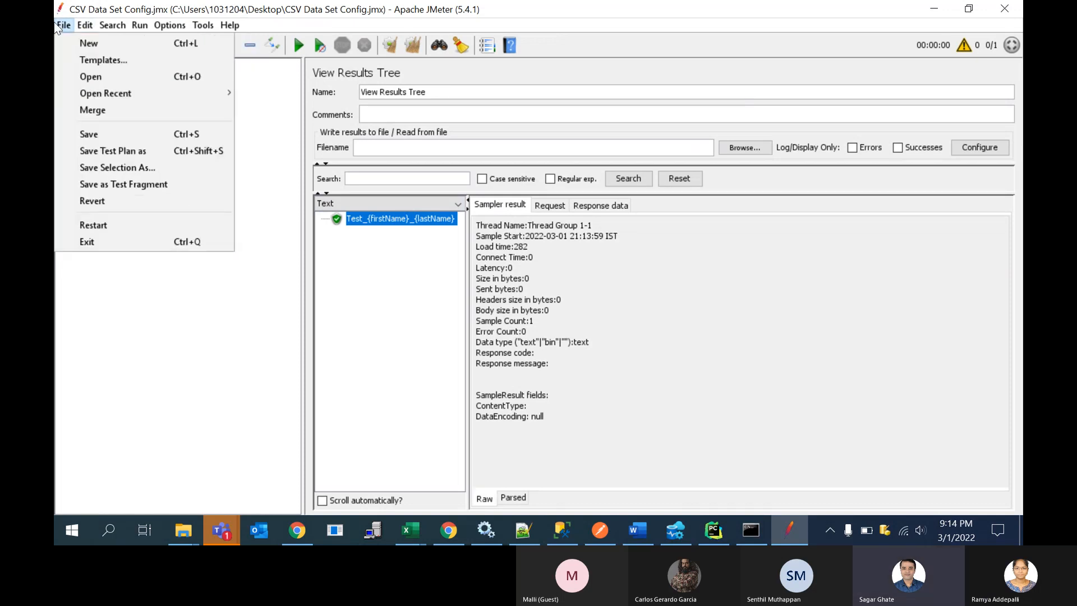
pyautogui.click(119, 154)
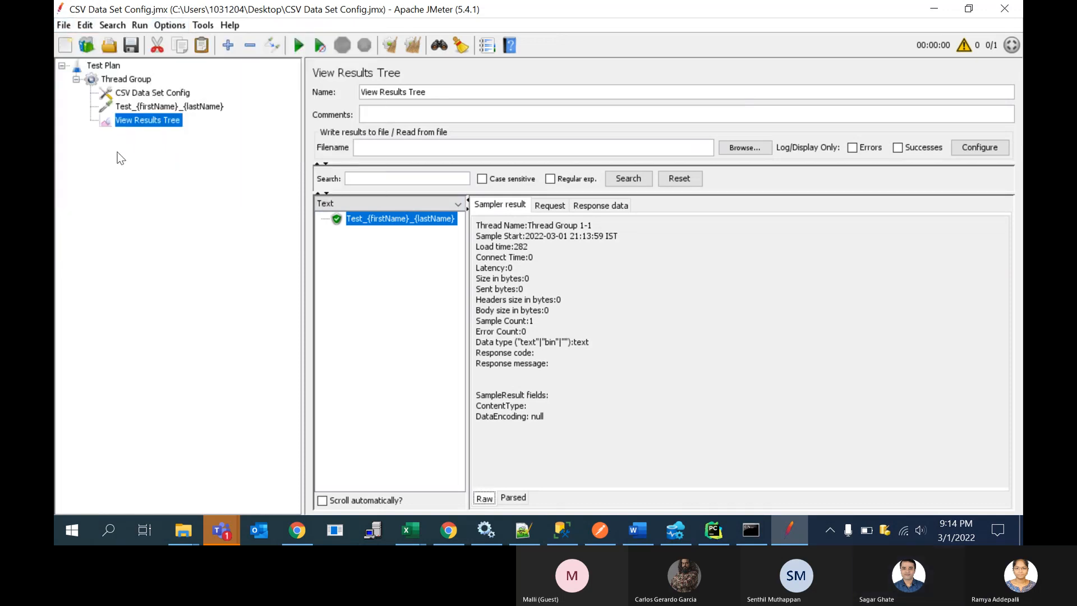
# Step: Compare the Java Request sampler's name and the CSV Data Set Config settings with the columns of FIrstJmeter.csv in Excel
pyautogui.click(158, 108)
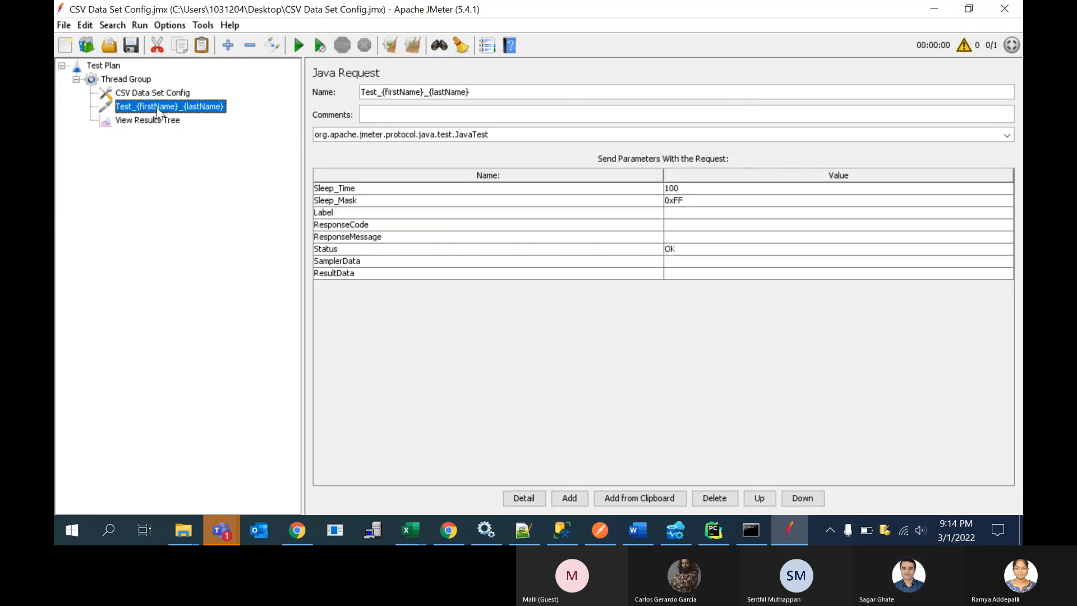
pyautogui.click(430, 94)
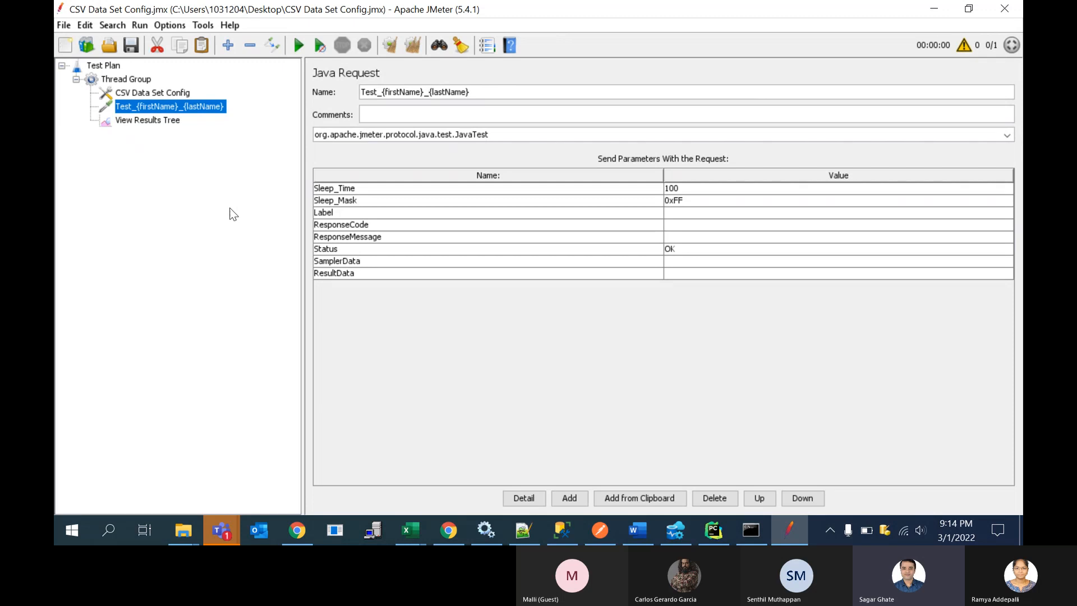
pyautogui.click(169, 94)
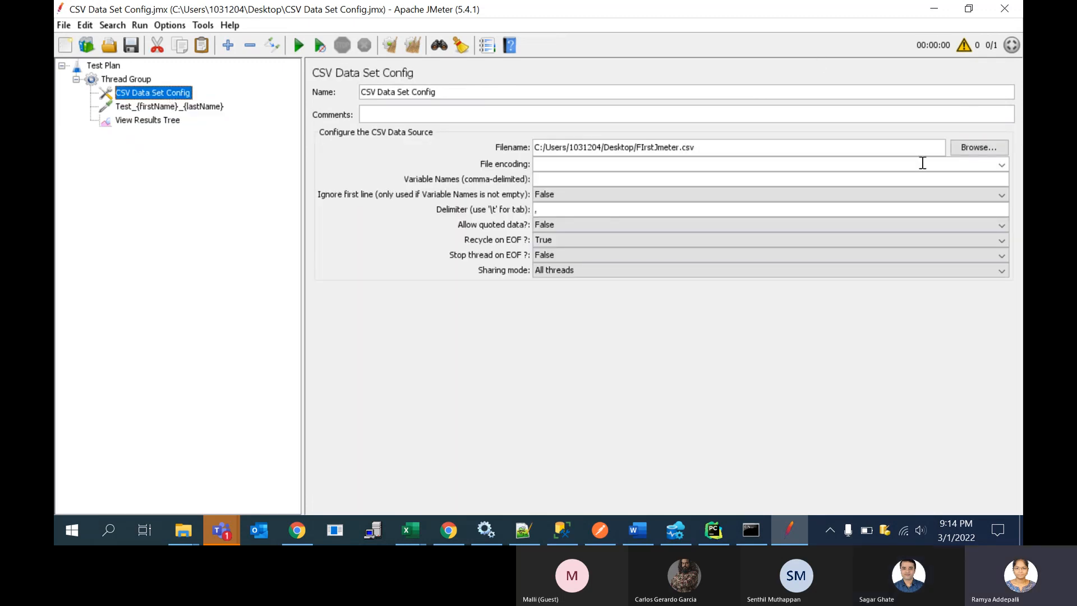
pyautogui.moveTo(419, 530)
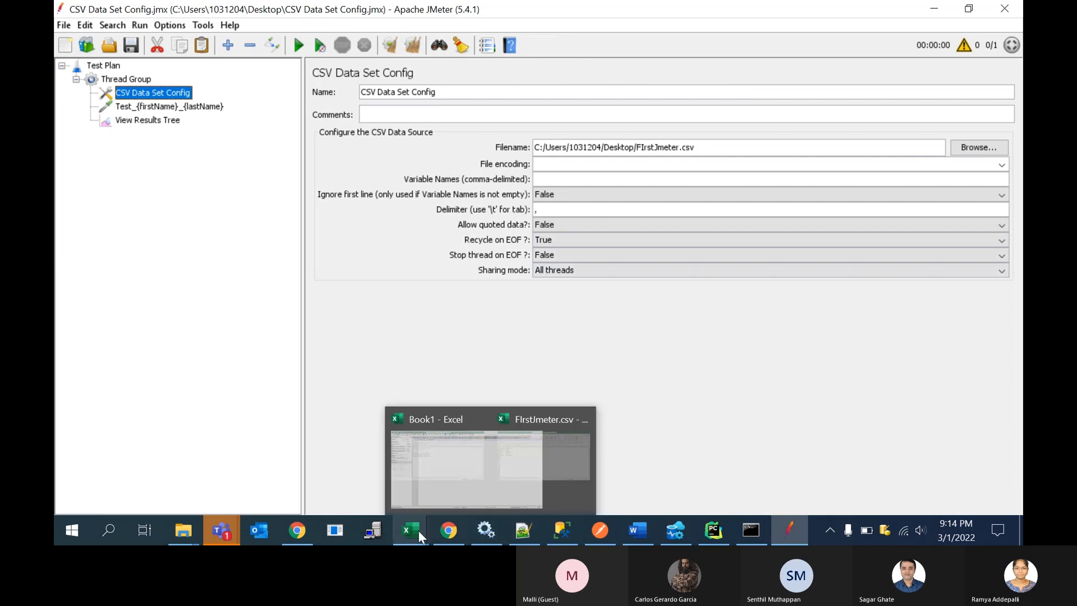
pyautogui.click(503, 453)
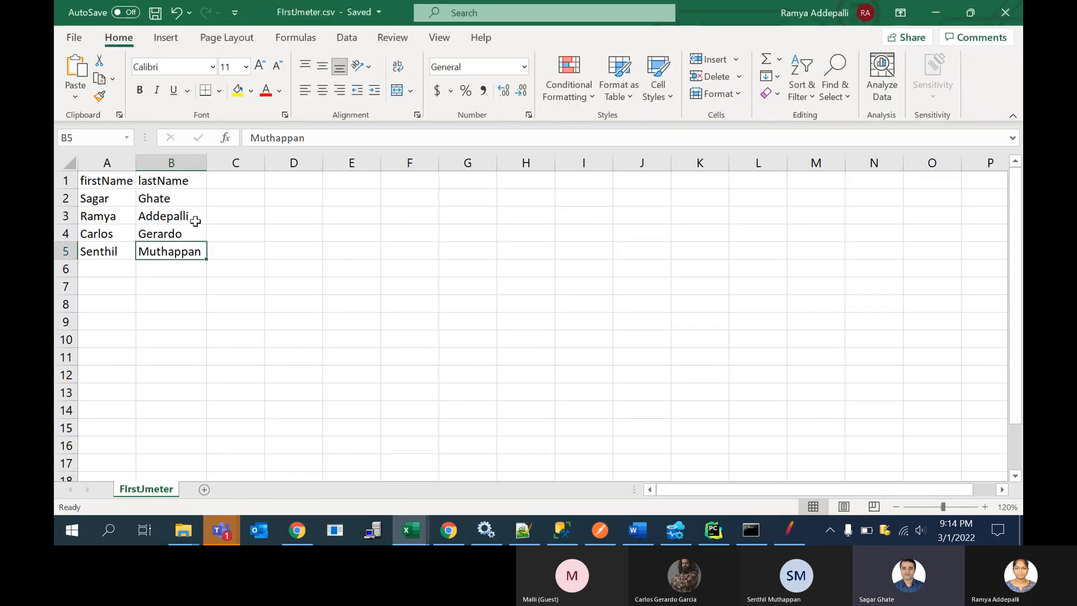
pyautogui.click(184, 198)
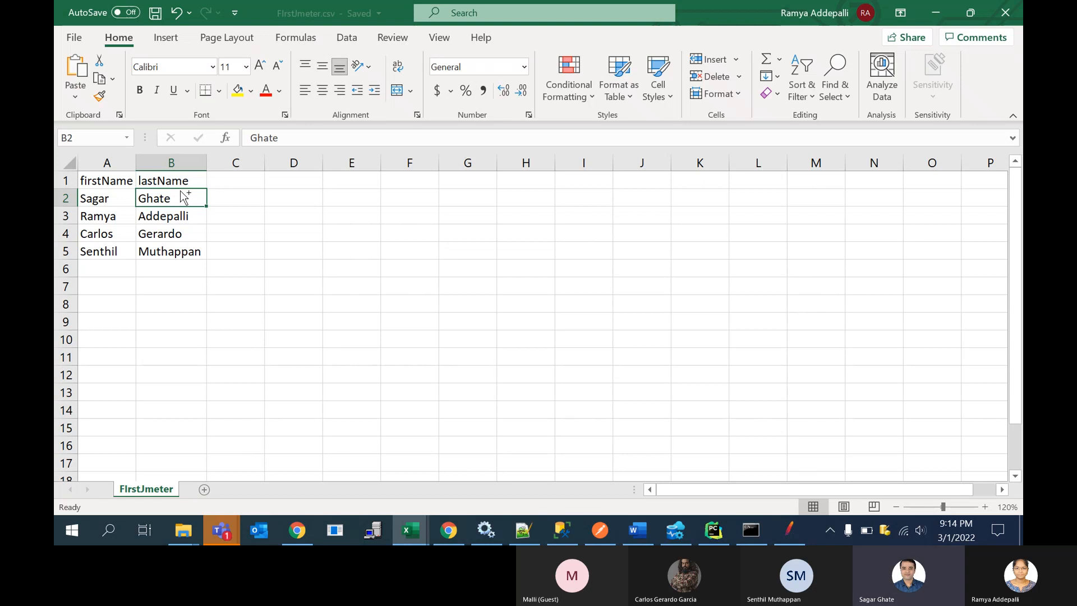
# Step: Switch to the LoadTest_Staging_MetricsDashboard 0 plan in JMeter and check the variable syntax of the Authorization header in HTTP Header Manager
pyautogui.hotkey('alt', 'Tab')
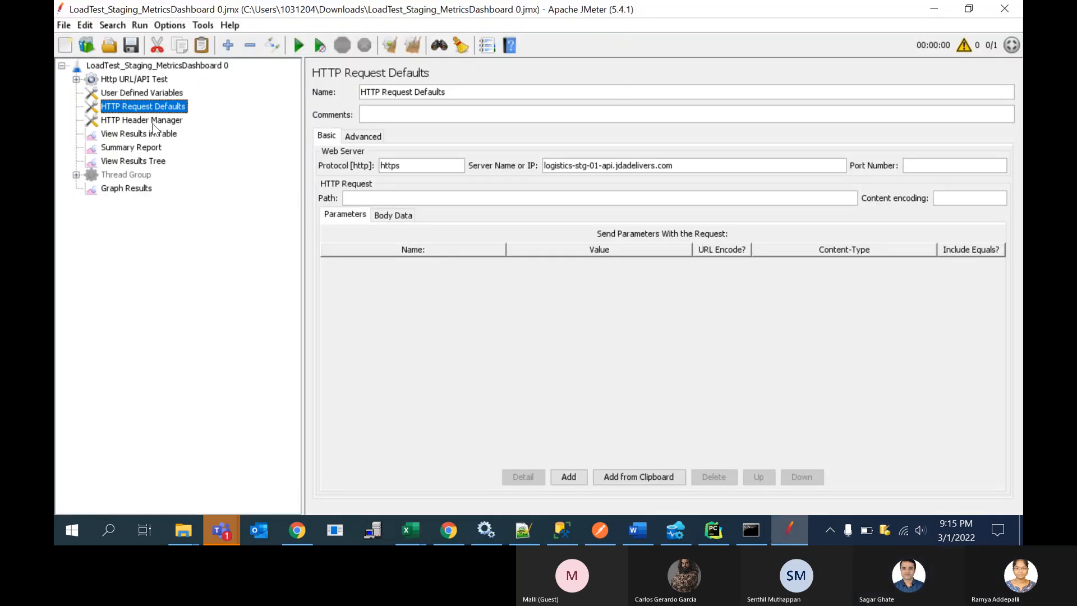
pyautogui.click(149, 120)
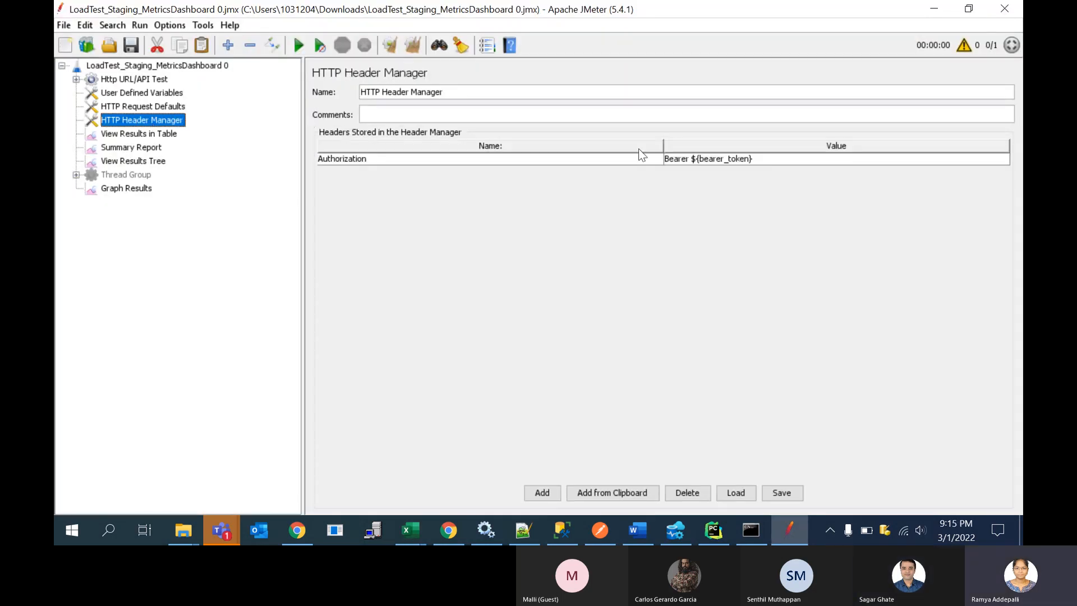
pyautogui.click(694, 161)
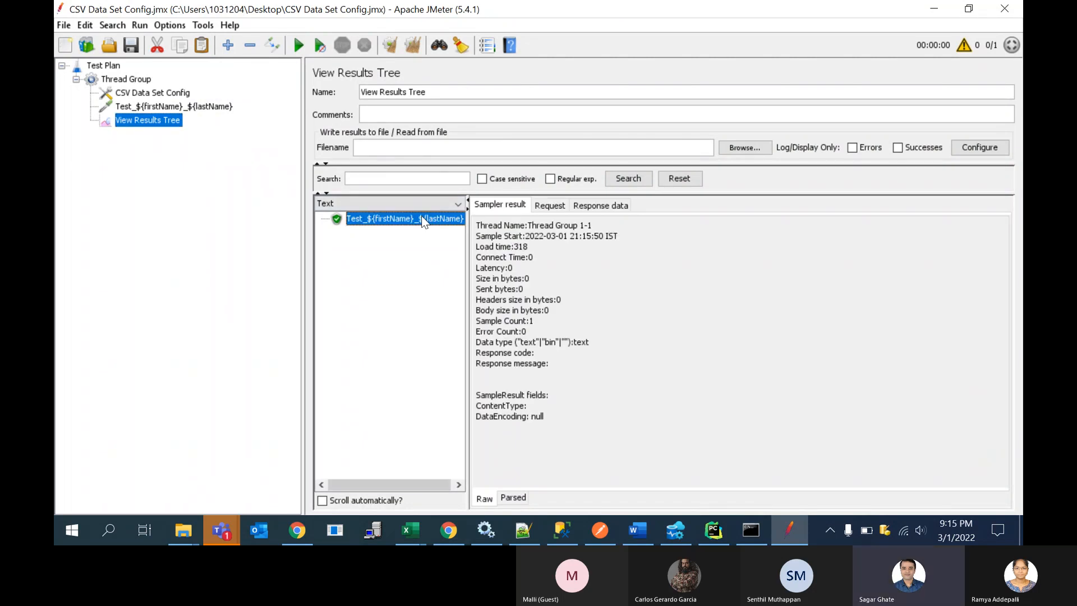
# Step: Inspect the sample's request and sampler result, and recheck the CSV Data Set Config against FIrstJmeter.csv in Excel
pyautogui.click(537, 207)
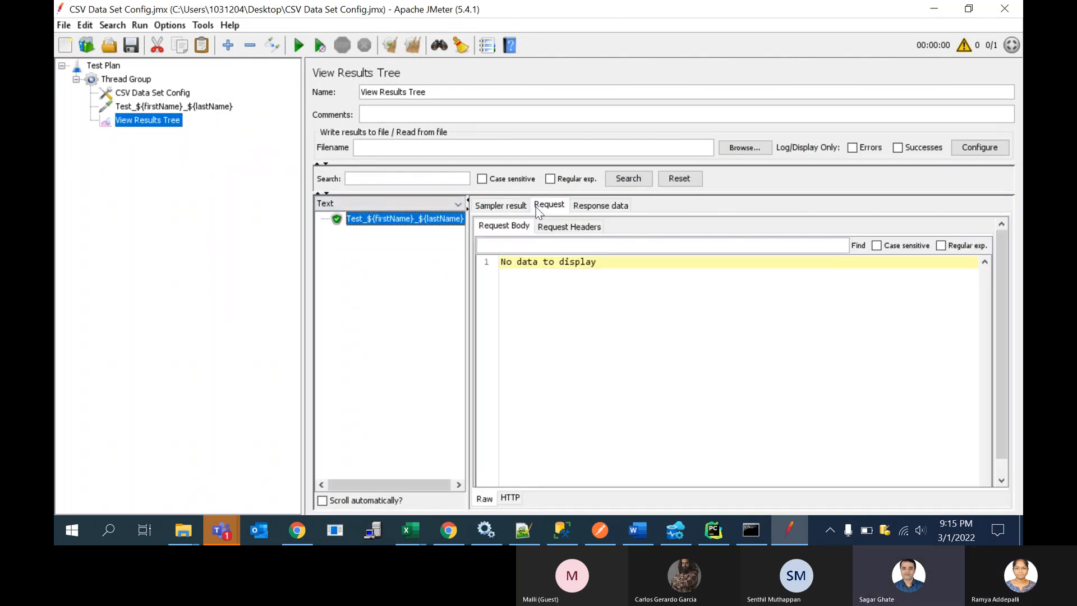
pyautogui.click(498, 206)
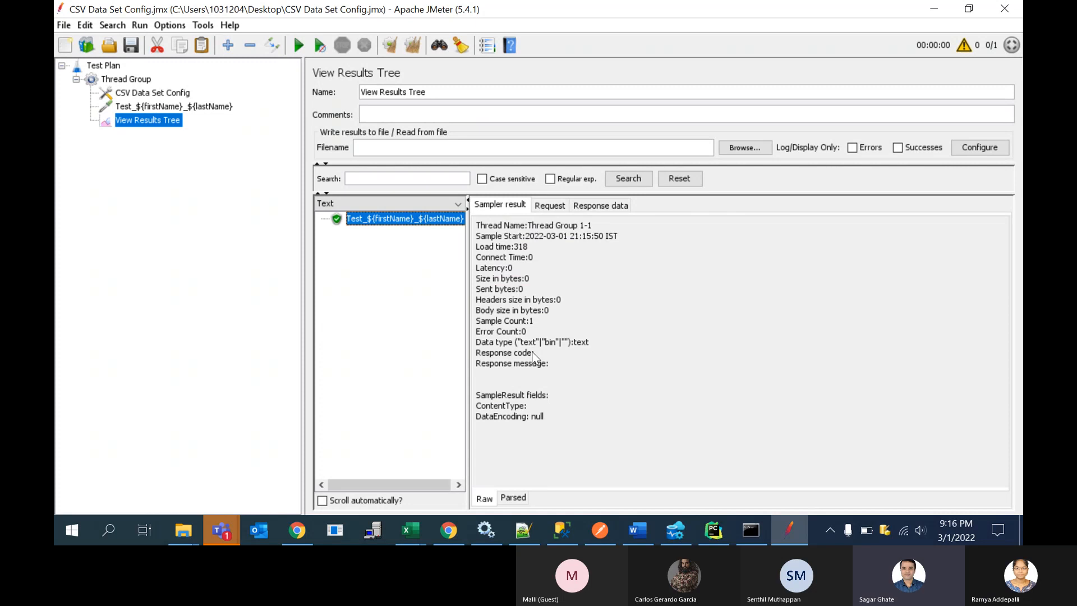
pyautogui.click(180, 97)
pyautogui.moveTo(419, 522)
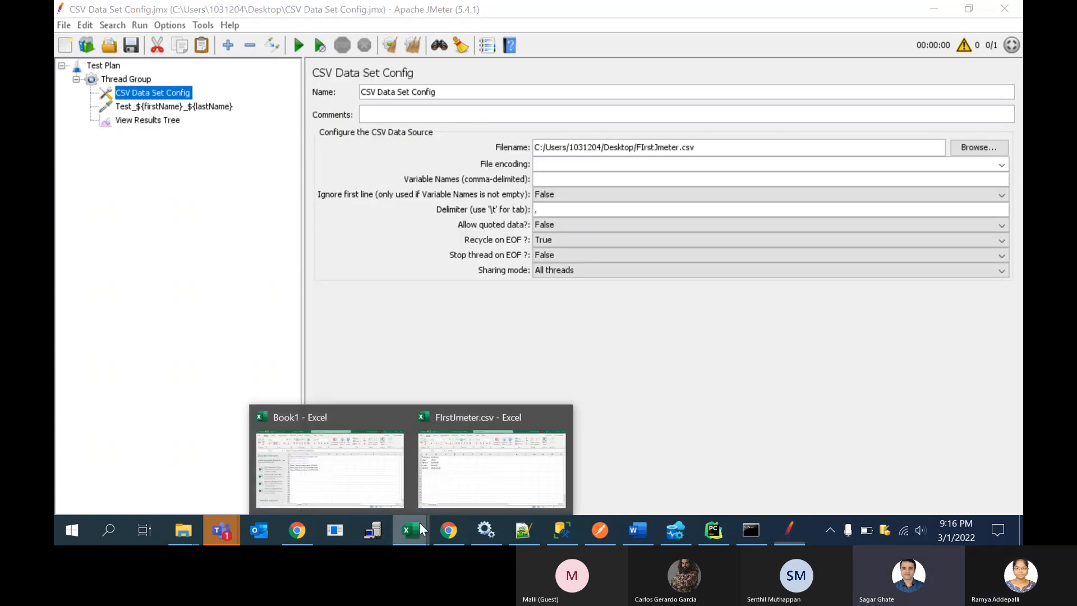
pyautogui.click(496, 448)
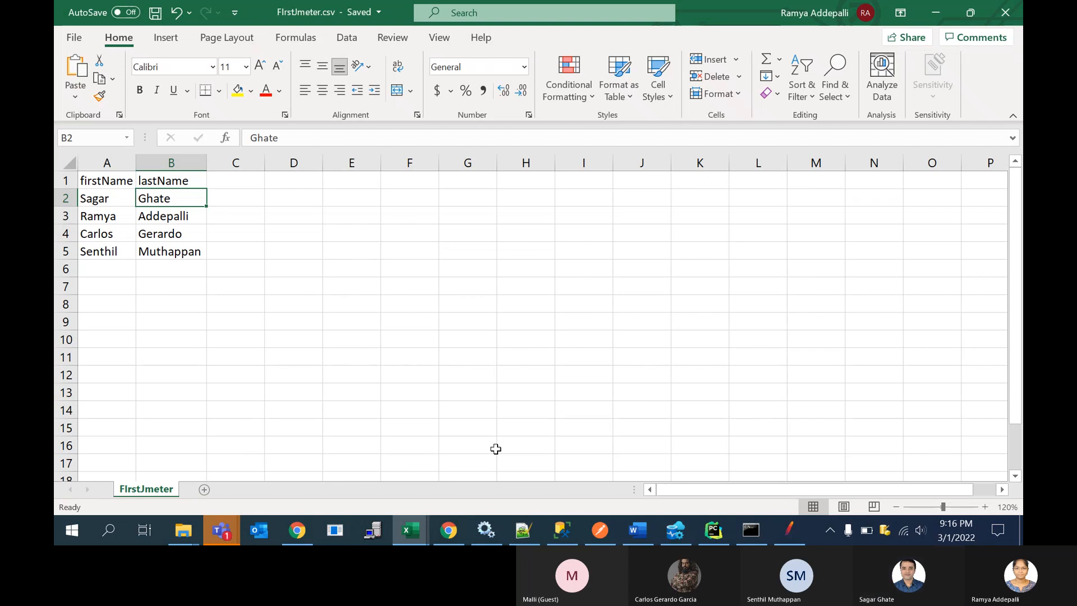
# Step: Switch back to JMeter, run the test plan again and inspect the thread name in the new sampler result
pyautogui.hotkey('alt', 'Tab')
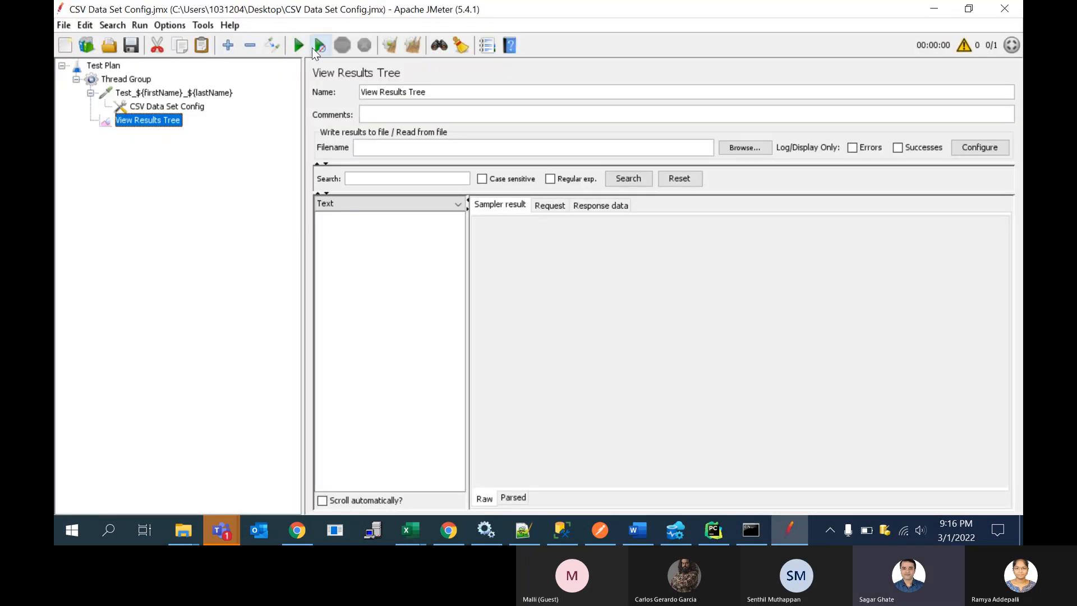
pyautogui.click(299, 44)
pyautogui.click(403, 223)
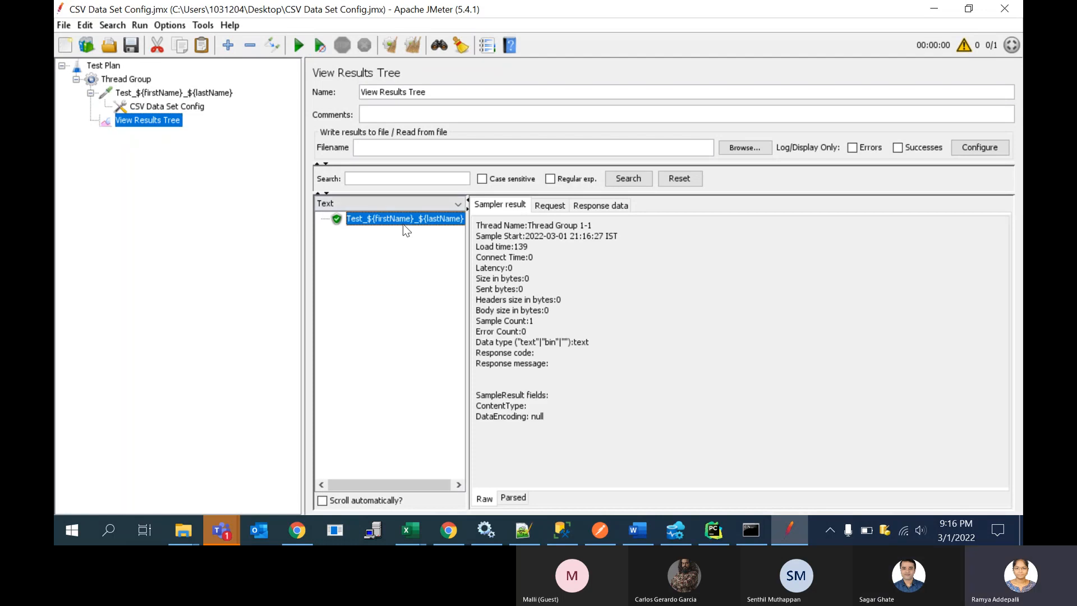
pyautogui.doubleClick(532, 227)
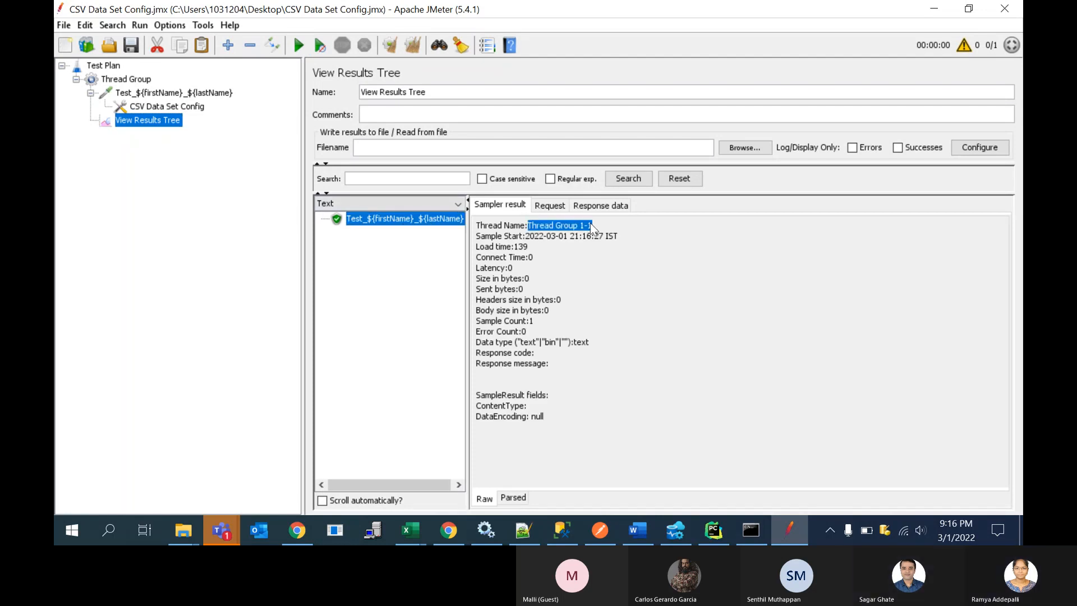
# Step: Add an HTTP Request sampler to the Thread Group and set its protocol to https
pyautogui.click(575, 275)
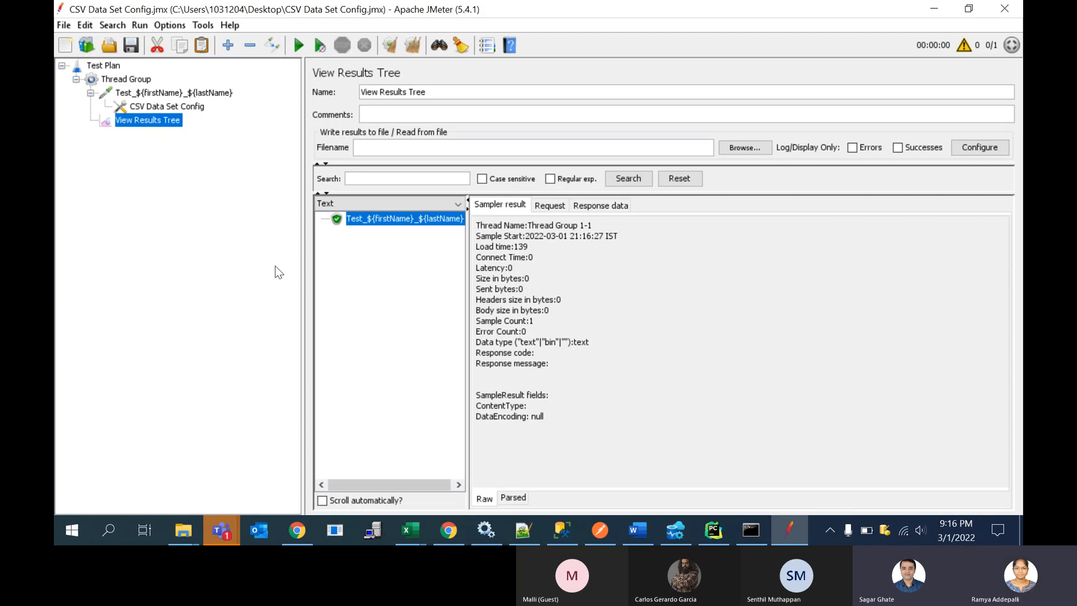
pyautogui.click(144, 83)
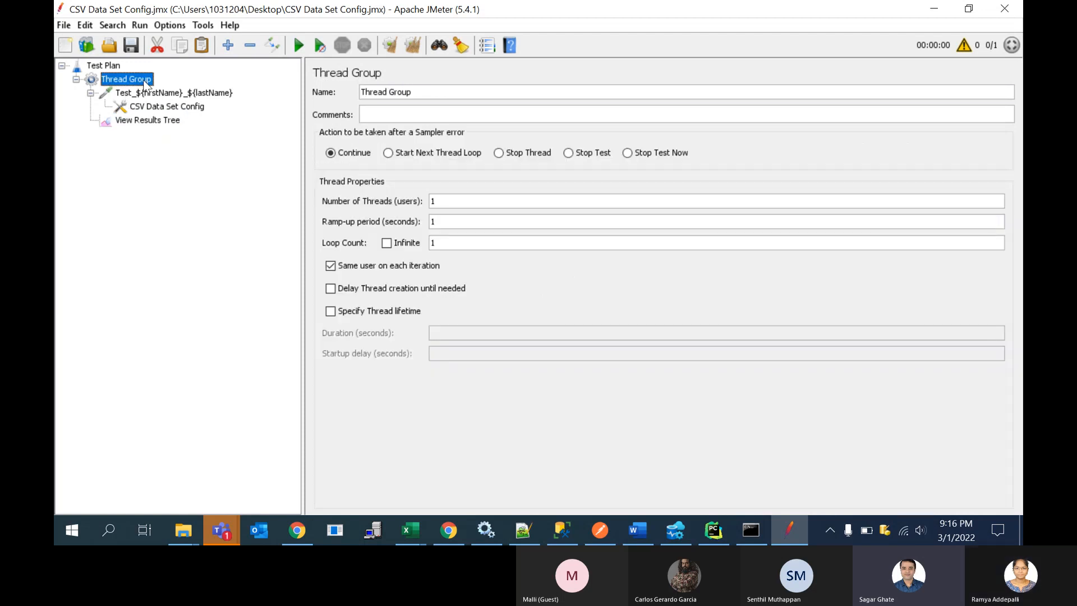
pyautogui.rightClick(144, 82)
pyautogui.moveTo(189, 92)
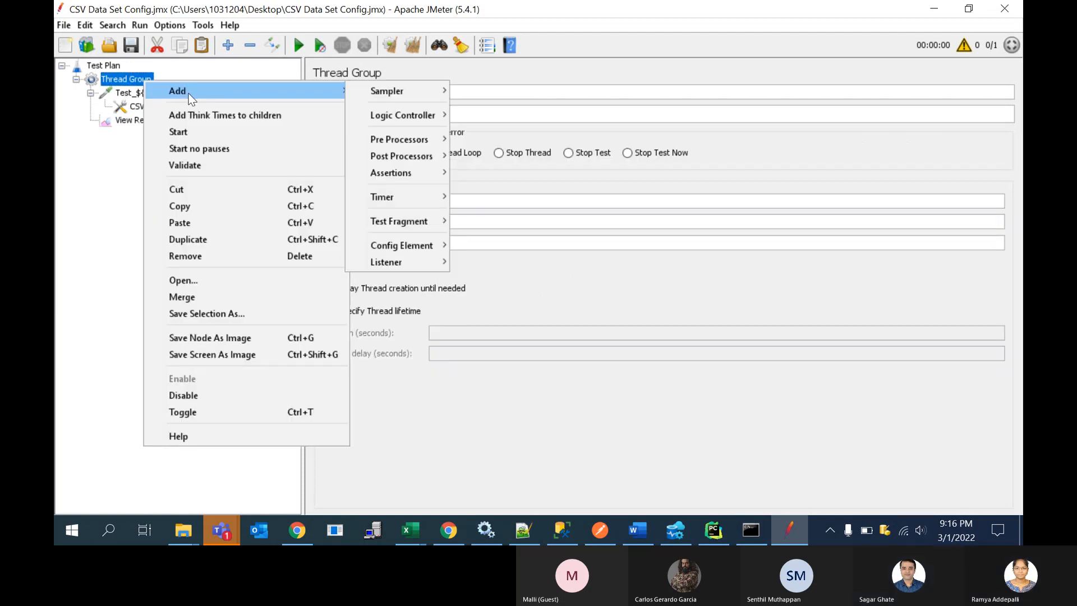
pyautogui.moveTo(412, 93)
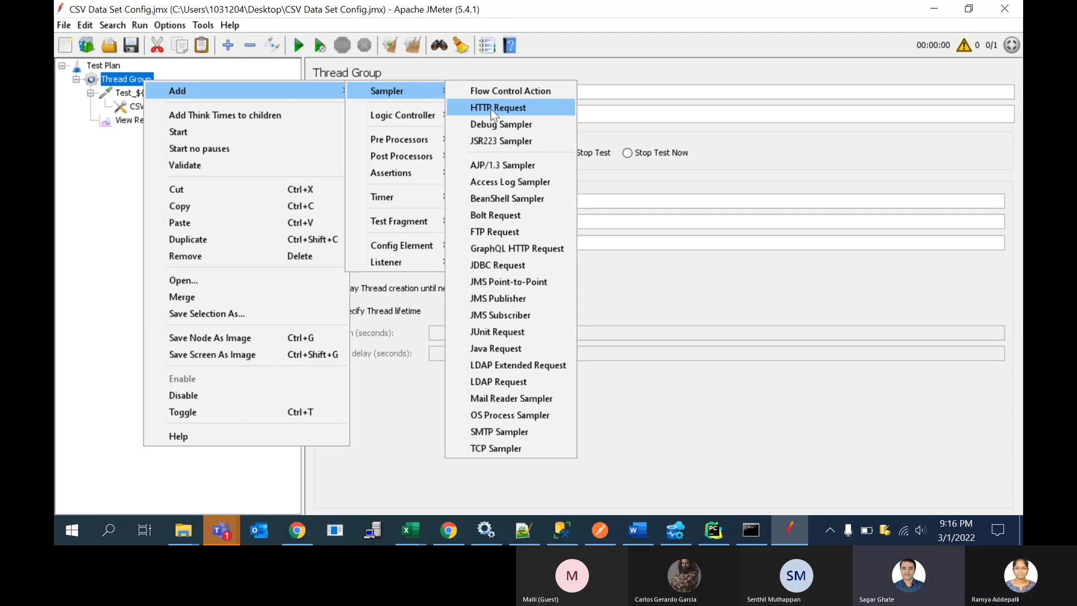
pyautogui.click(490, 109)
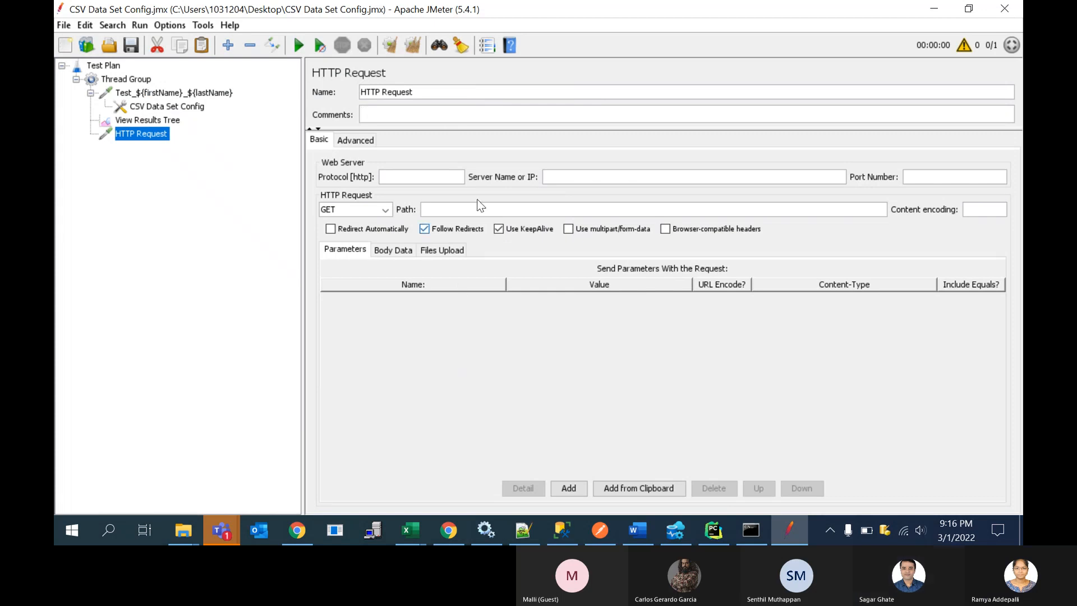
pyautogui.click(434, 172)
pyautogui.write('htt')
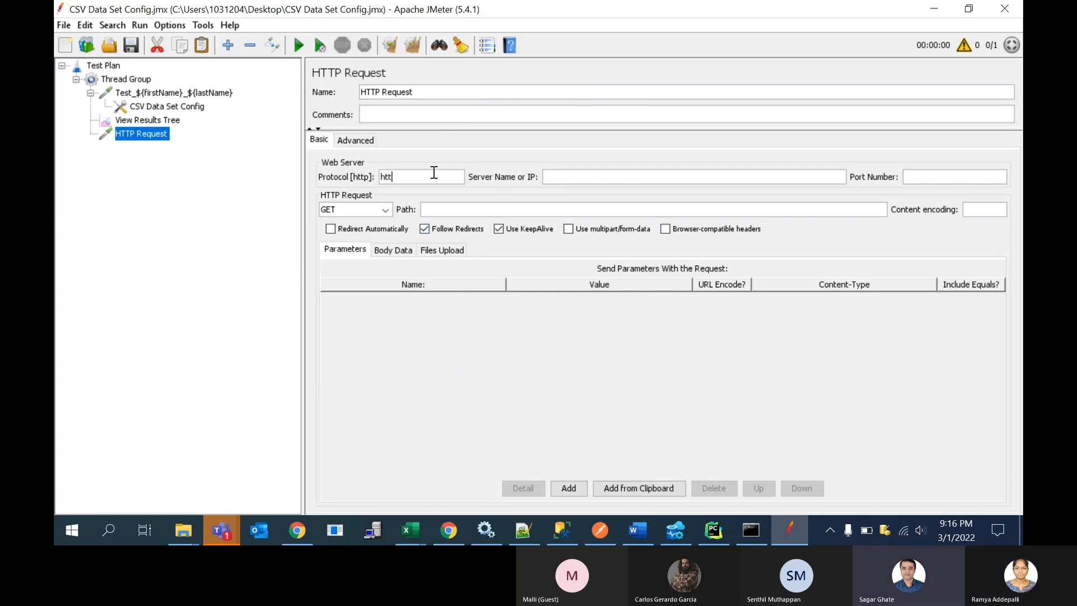
pyautogui.write('ps')
# Step: Switch to Chrome and open a new browser tab
pyautogui.click(591, 177)
pyautogui.hotkey('alt', 'Tab')
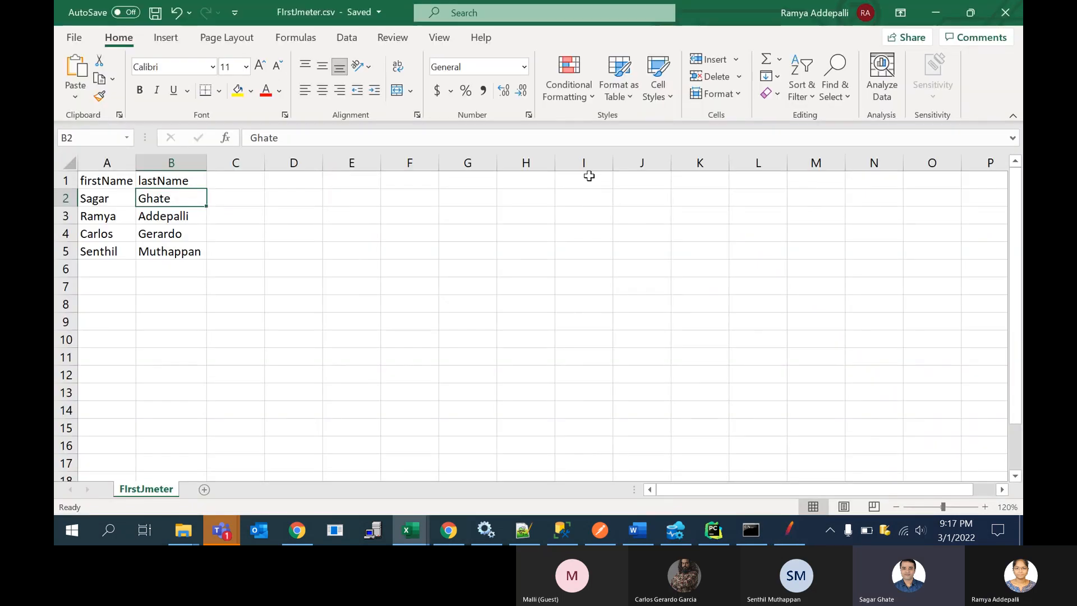
pyautogui.hotkey('alt', 'Tab')
pyautogui.click(310, 530)
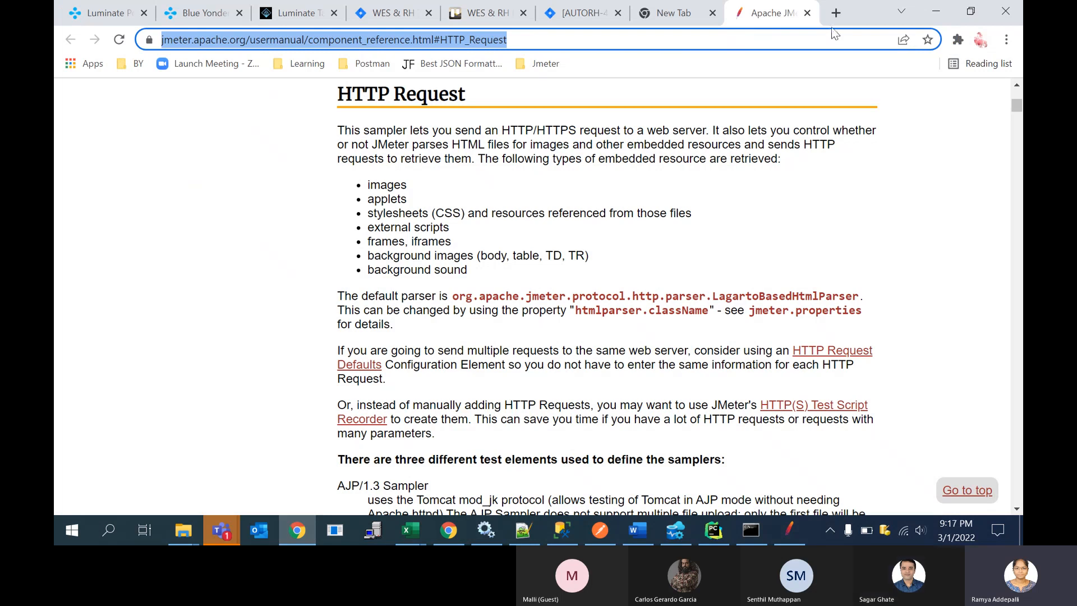
pyautogui.click(836, 16)
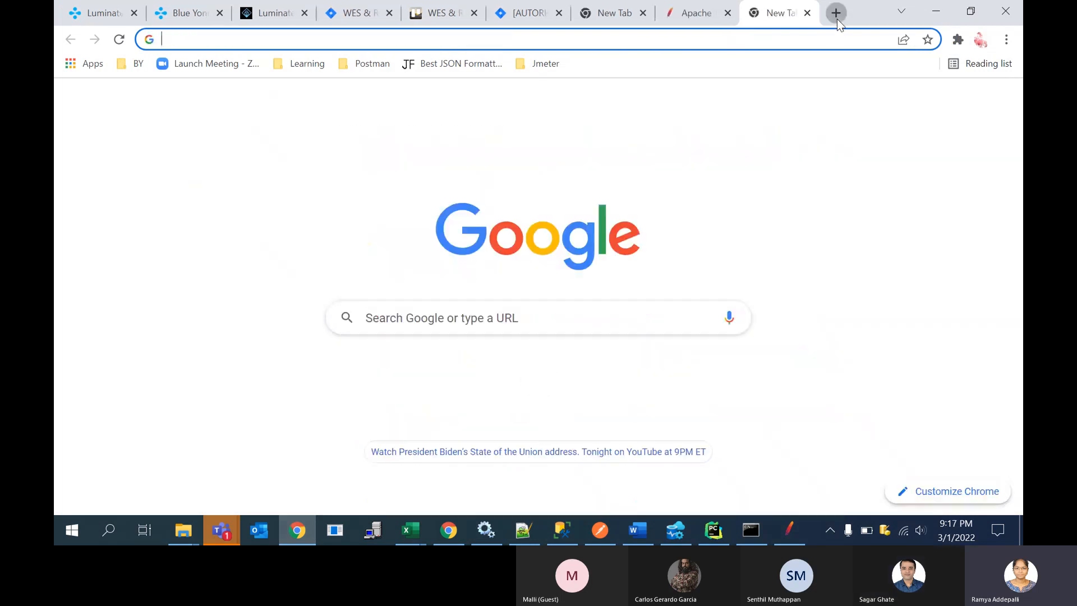
pyautogui.click(546, 47)
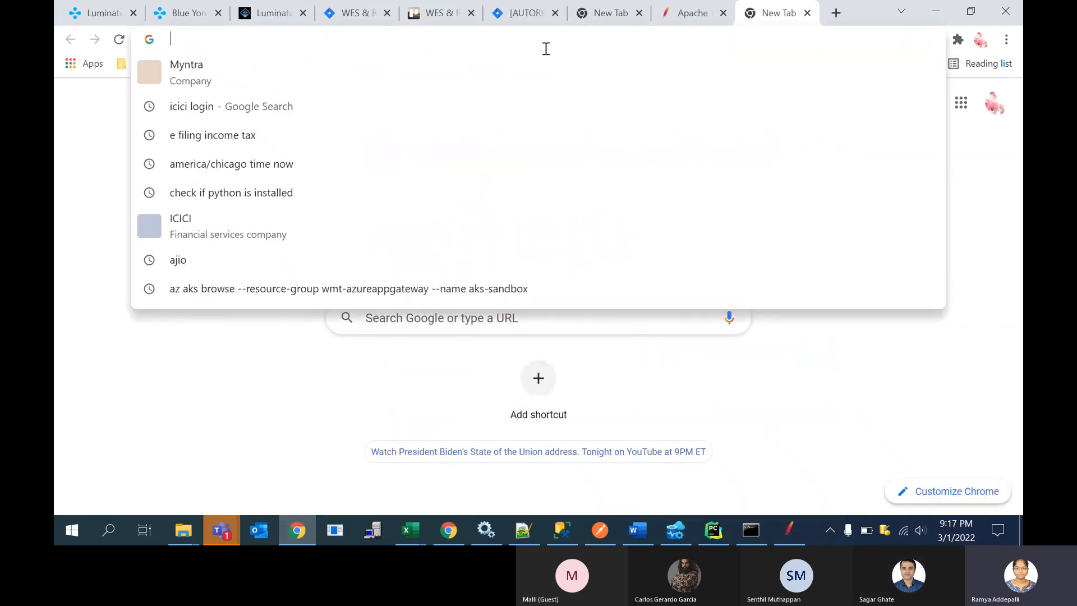
pyautogui.click(265, 363)
pyautogui.hotkey('alt', 'Tab')
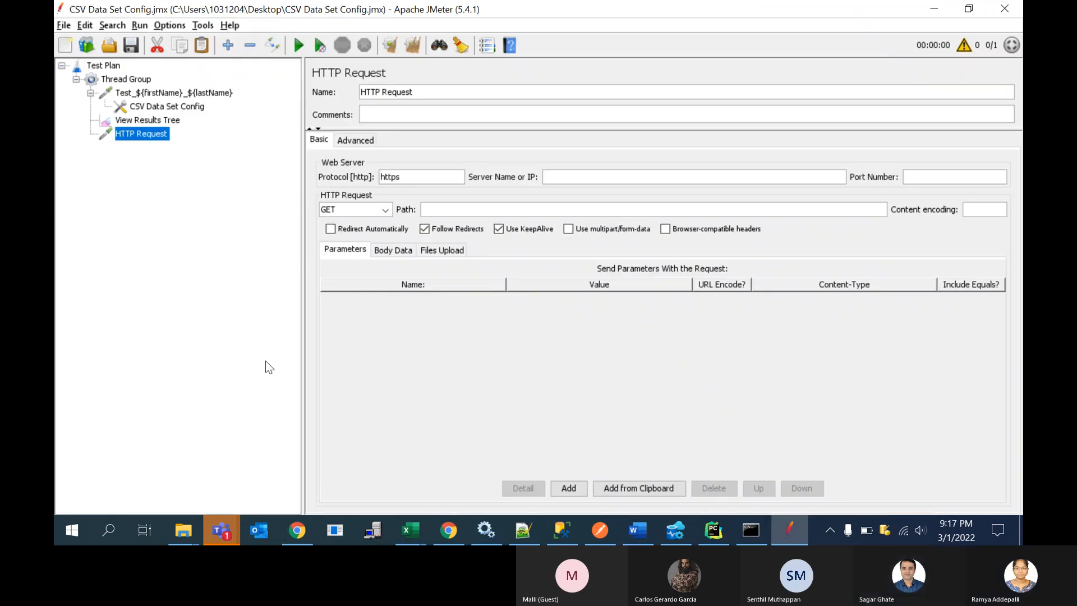
pyautogui.hotkey('alt', 'Tab')
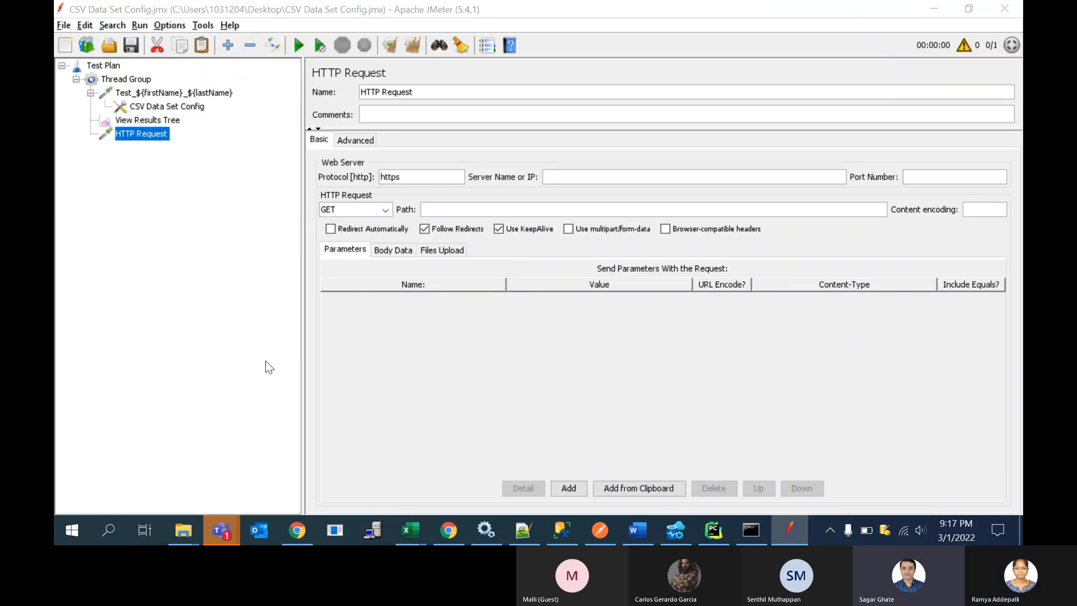
# Step: Load jamesclear.com in the new browser tab
pyautogui.click(423, 40)
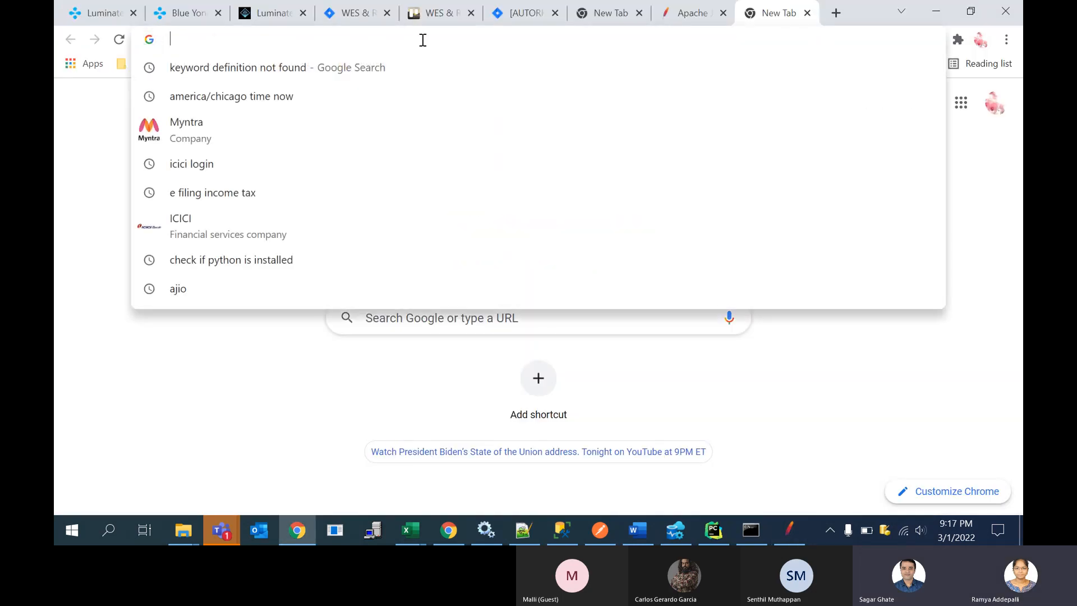
pyautogui.write('jm')
pyautogui.press('BackSpace')
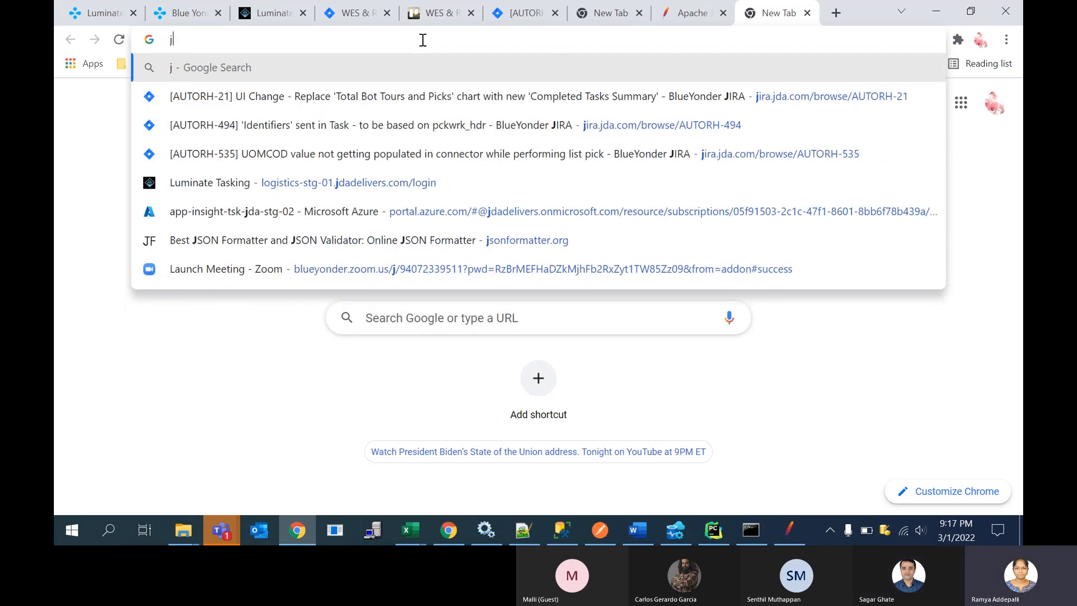
pyautogui.write('amesc')
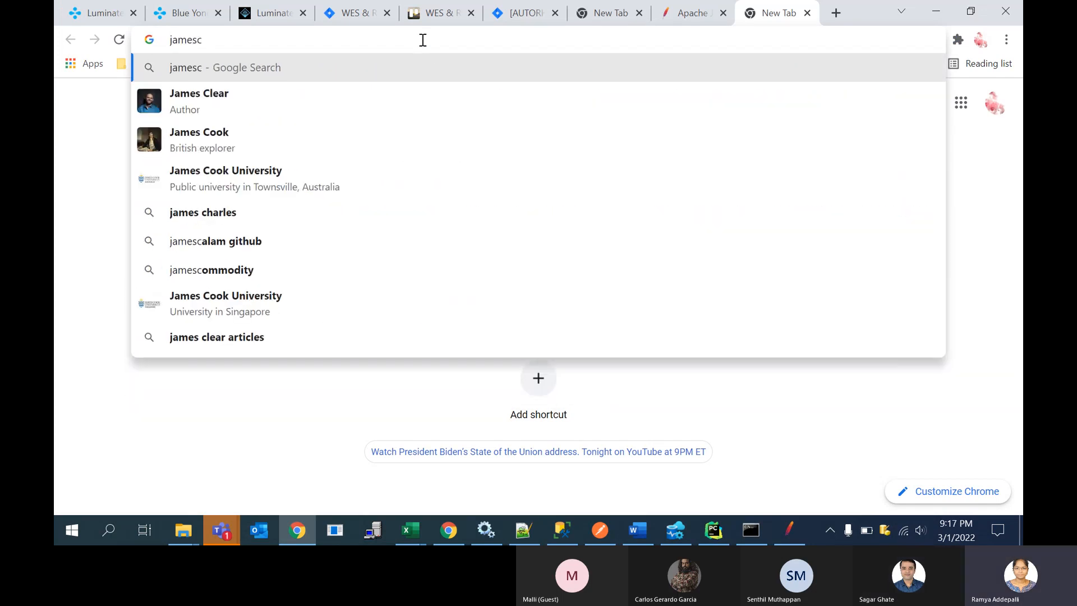
pyautogui.write('lear.com')
pyautogui.press('Return')
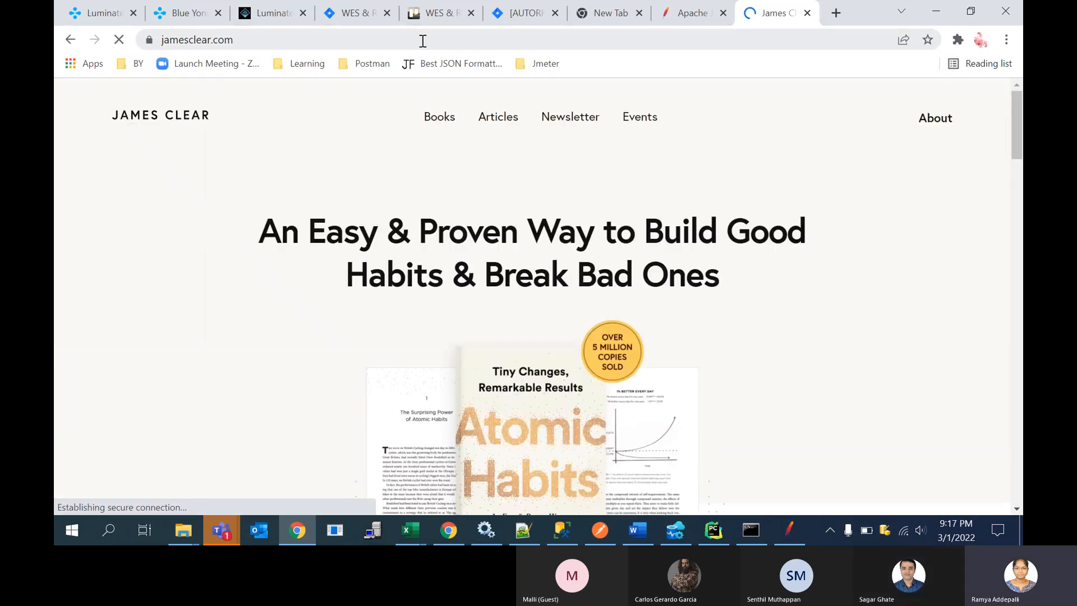
pyautogui.click(422, 41)
pyautogui.click(421, 42)
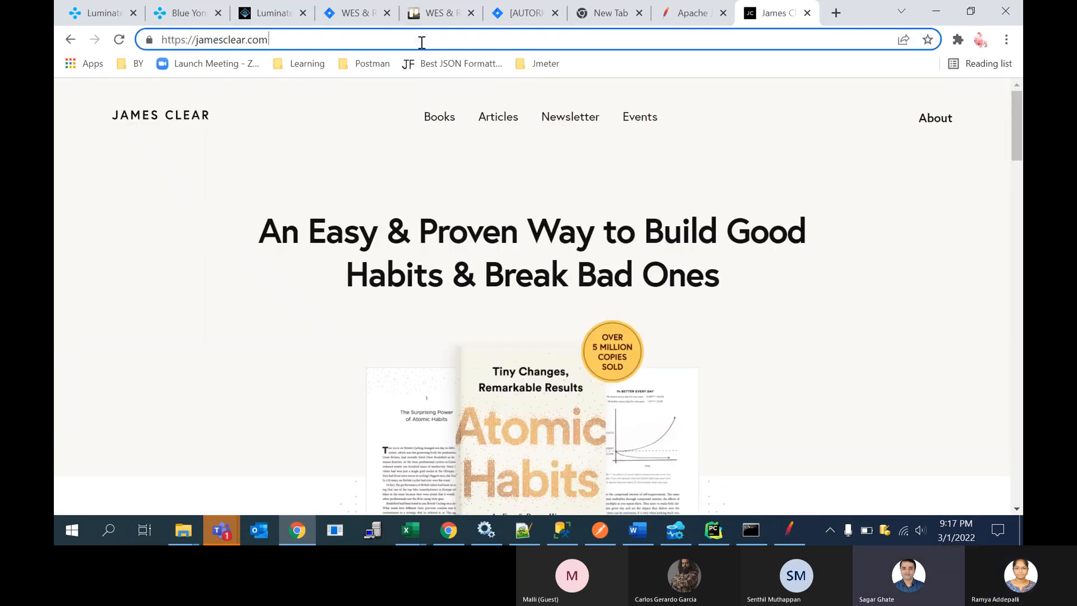
pyautogui.moveTo(192, 42); pyautogui.dragTo(318, 45)
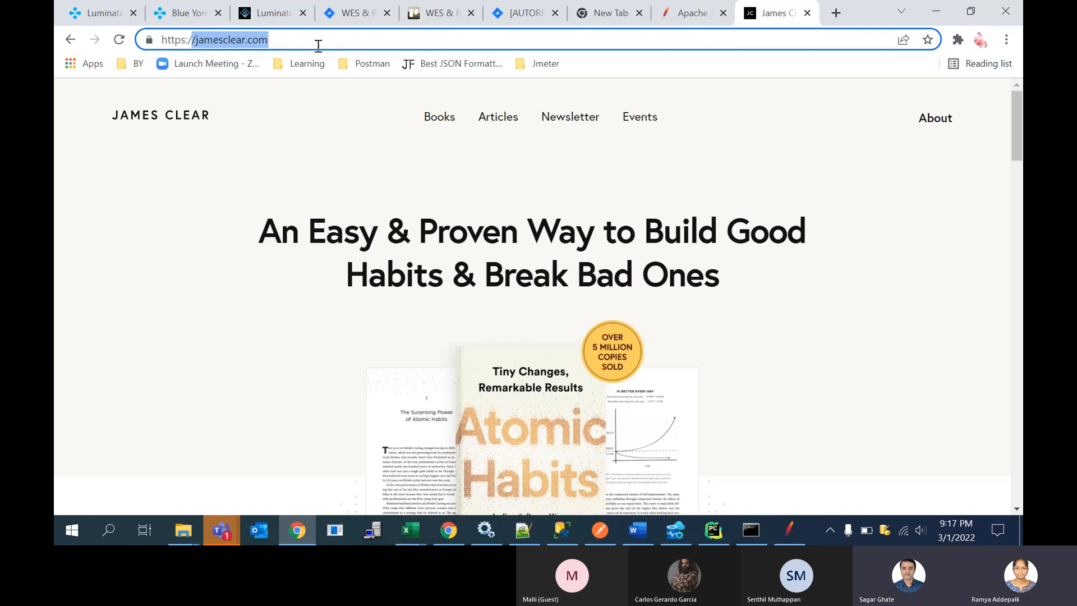
pyautogui.hotkey('ctrl', 'c')
pyautogui.hotkey('alt', 'Tab')
pyautogui.click(572, 178)
pyautogui.hotkey('ctrl', 'v')
pyautogui.click(548, 175)
pyautogui.press('BackSpace')
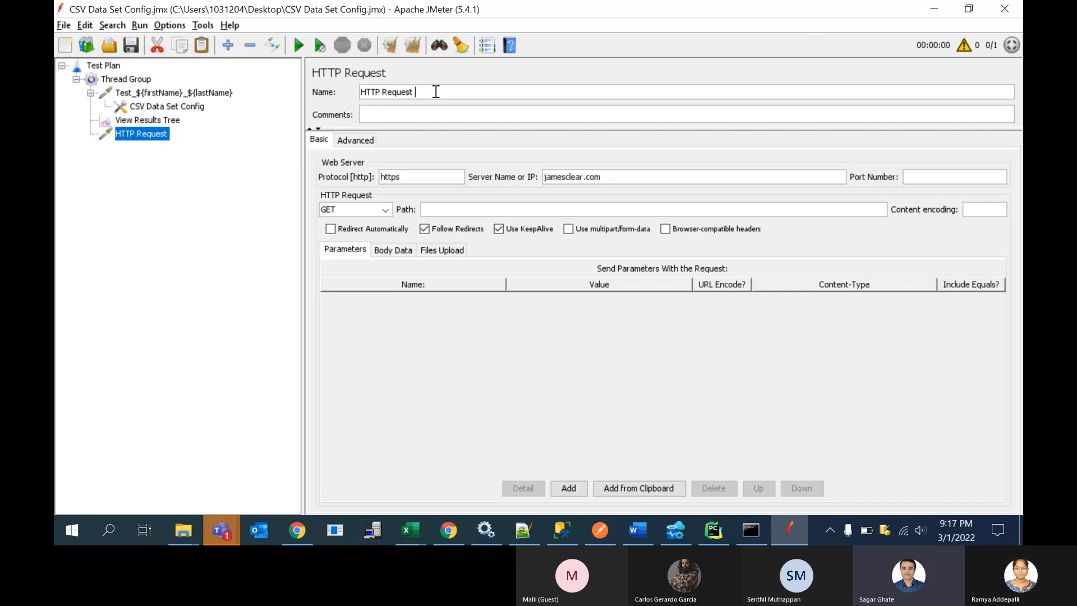
# Step: Rename the HTTP Request sampler to HTTP Request ${firstName} ${lastName}
pyautogui.write('${}')
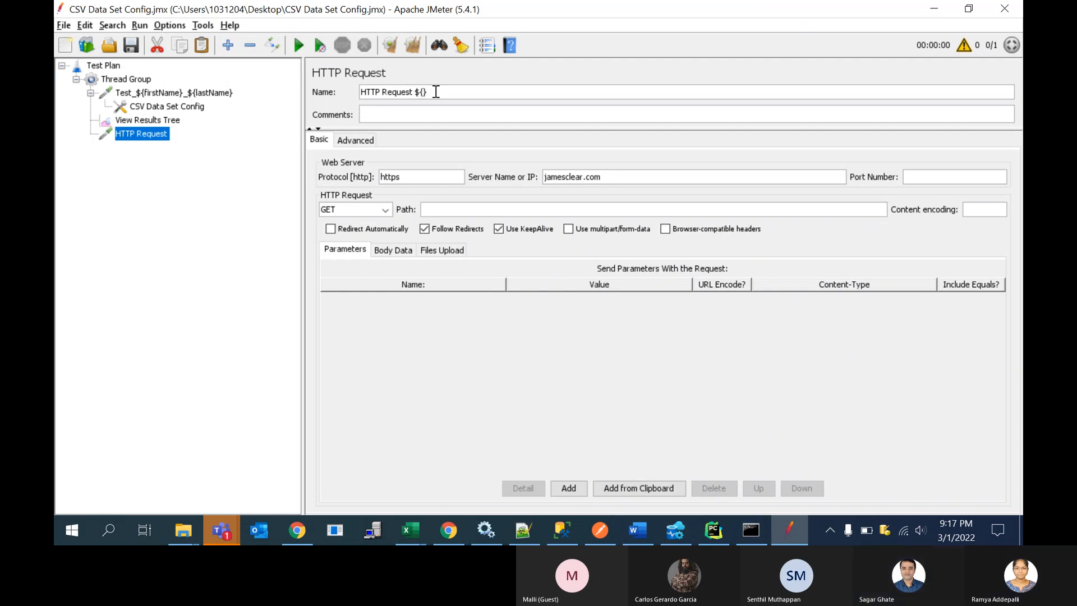
pyautogui.write('firstname')
pyautogui.click(477, 92)
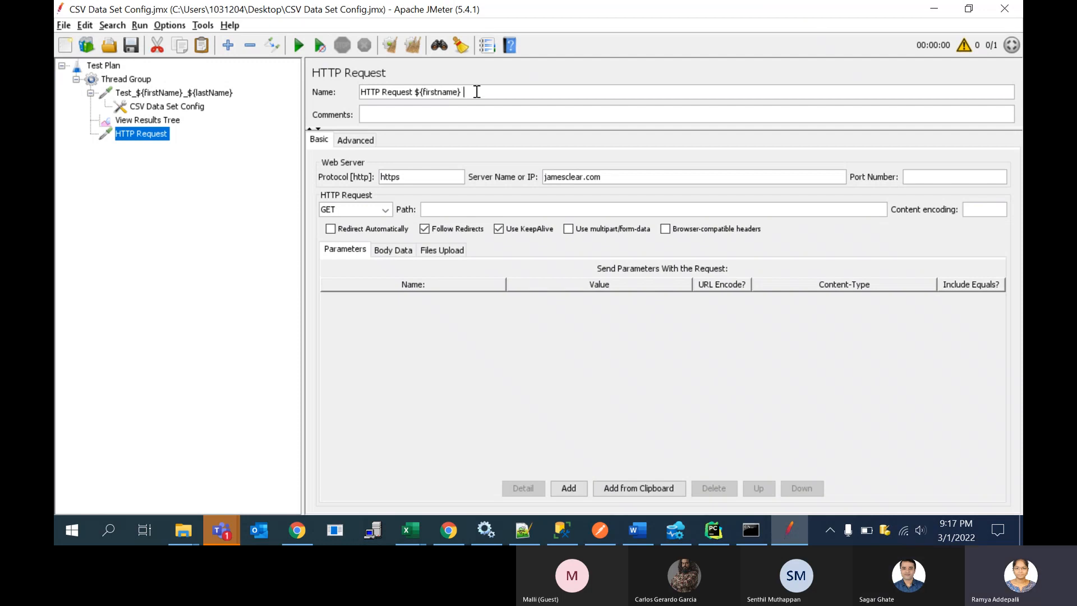
pyautogui.write('$')
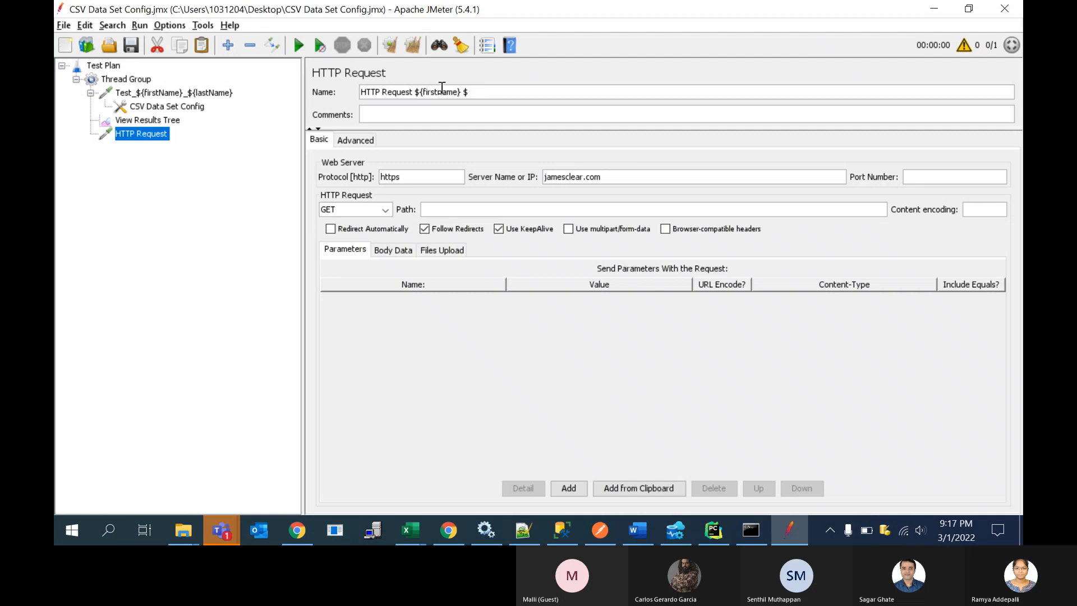
pyautogui.click(443, 92)
pyautogui.press('BackSpace')
pyautogui.write('N')
pyautogui.click(486, 92)
pyautogui.write('{}lastName')
pyautogui.click(481, 110)
pyautogui.click(147, 135)
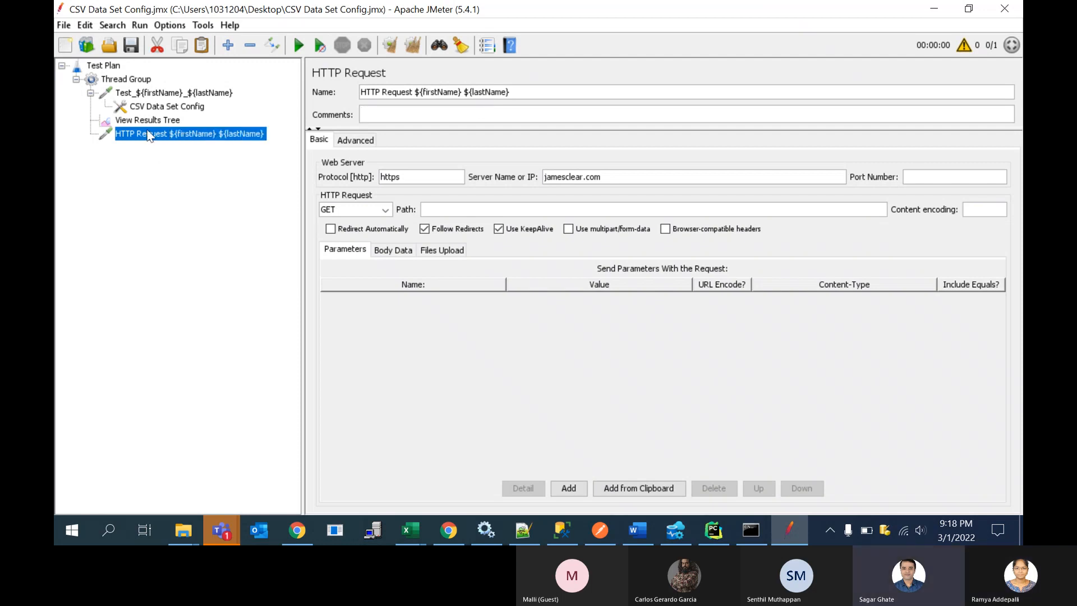
# Step: Open the help page for CSV Data Set Config and read its usage notes on header lines, sharing and end-of-file handling
pyautogui.click(166, 108)
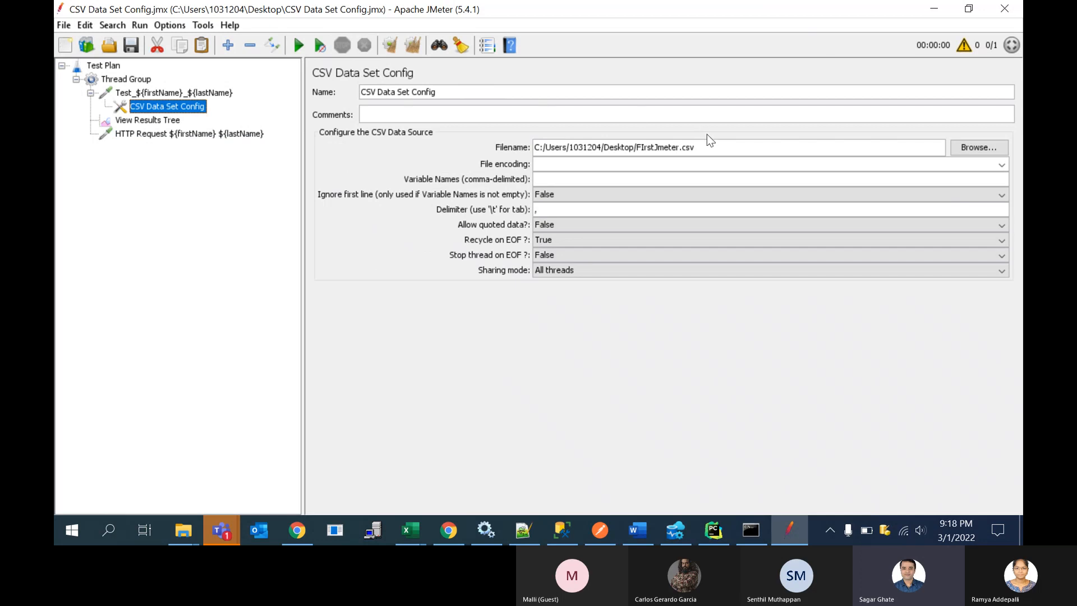
pyautogui.click(509, 45)
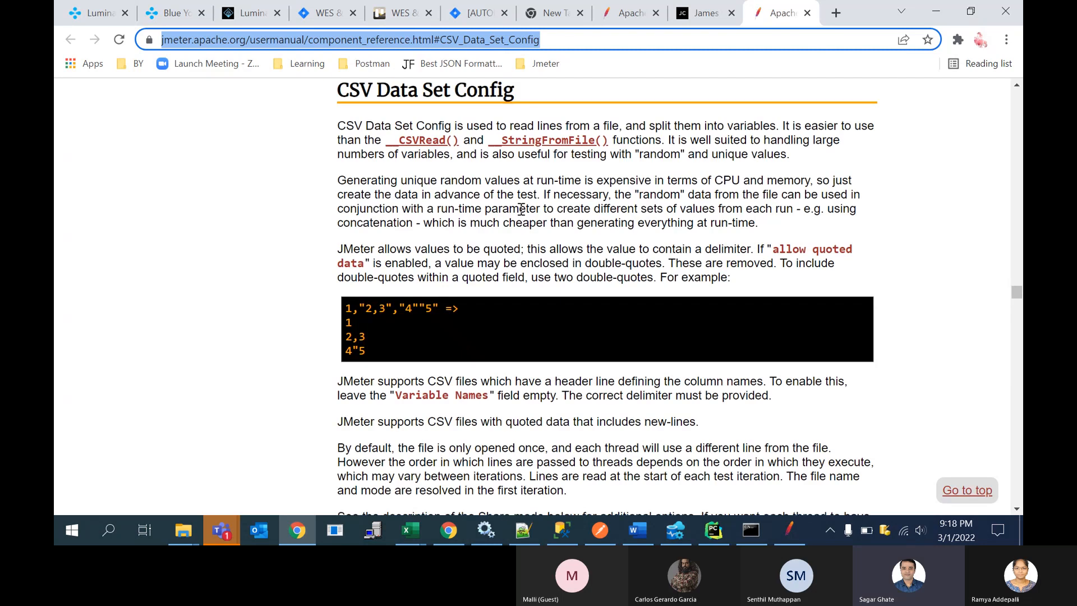
pyautogui.scroll(-2, 505, 265)
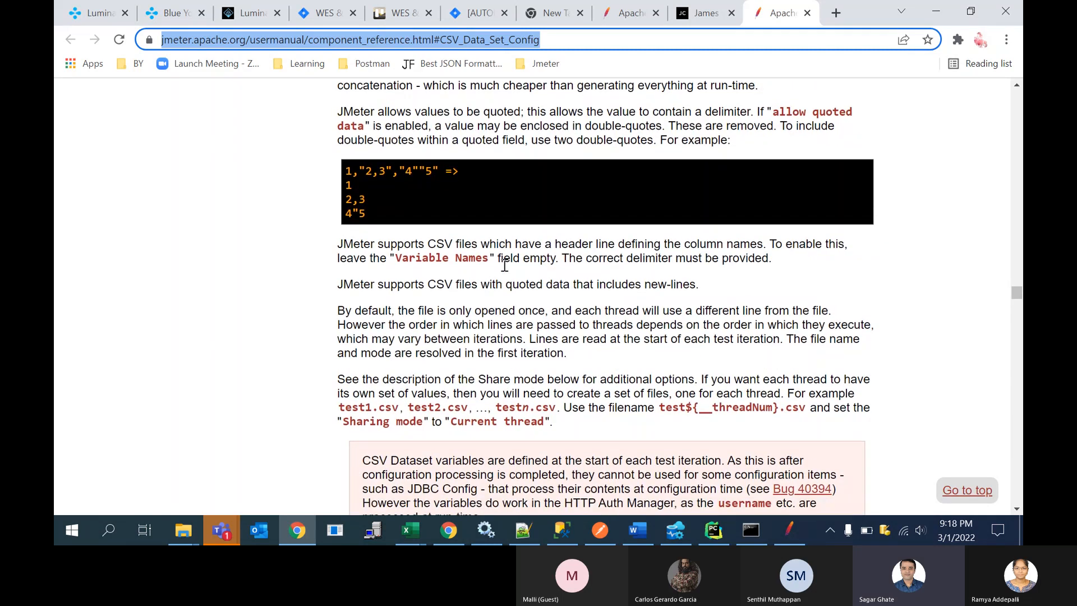
pyautogui.scroll(2, 505, 265)
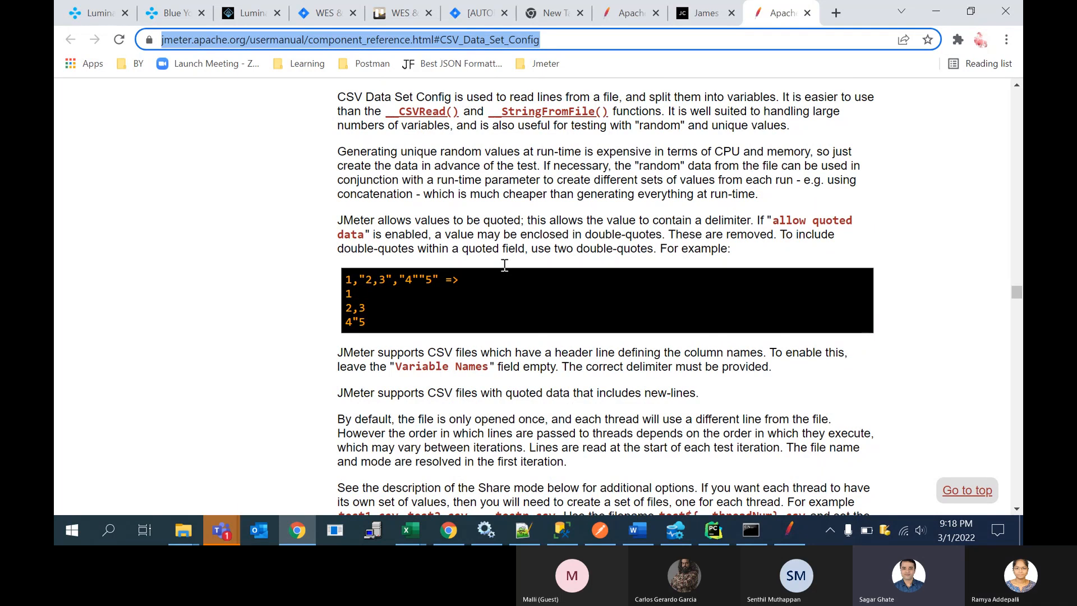
pyautogui.scroll(-3, 505, 265)
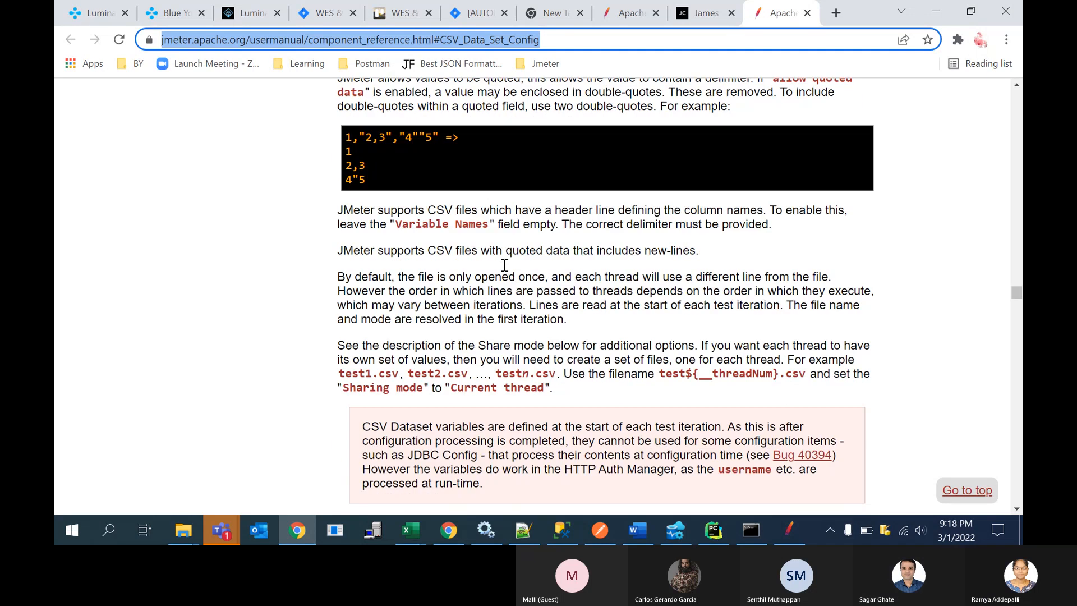
pyautogui.scroll(-2, 504, 264)
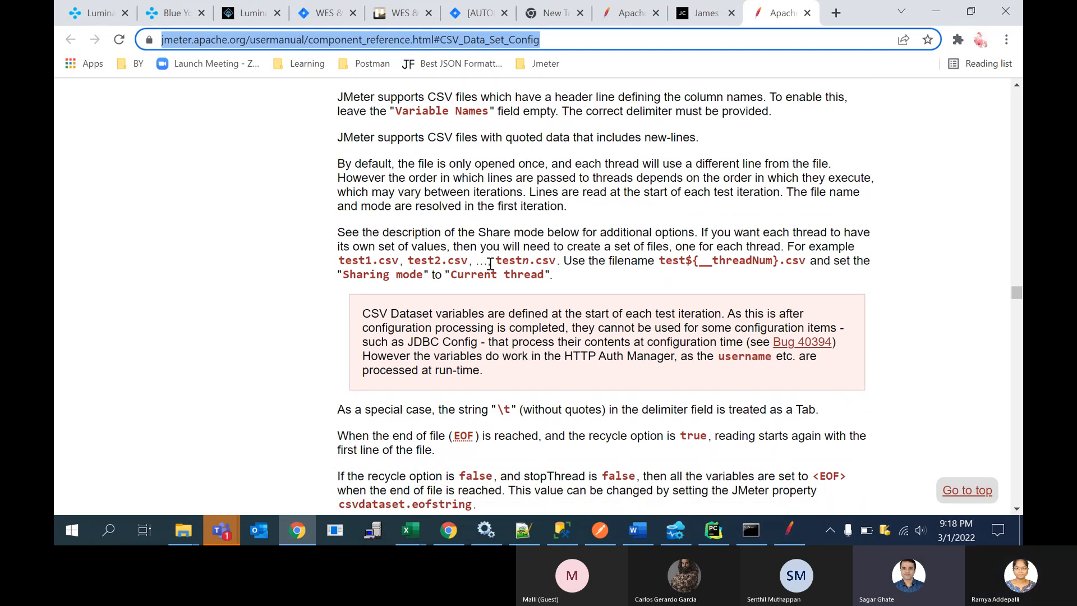
pyautogui.scroll(-3, 490, 264)
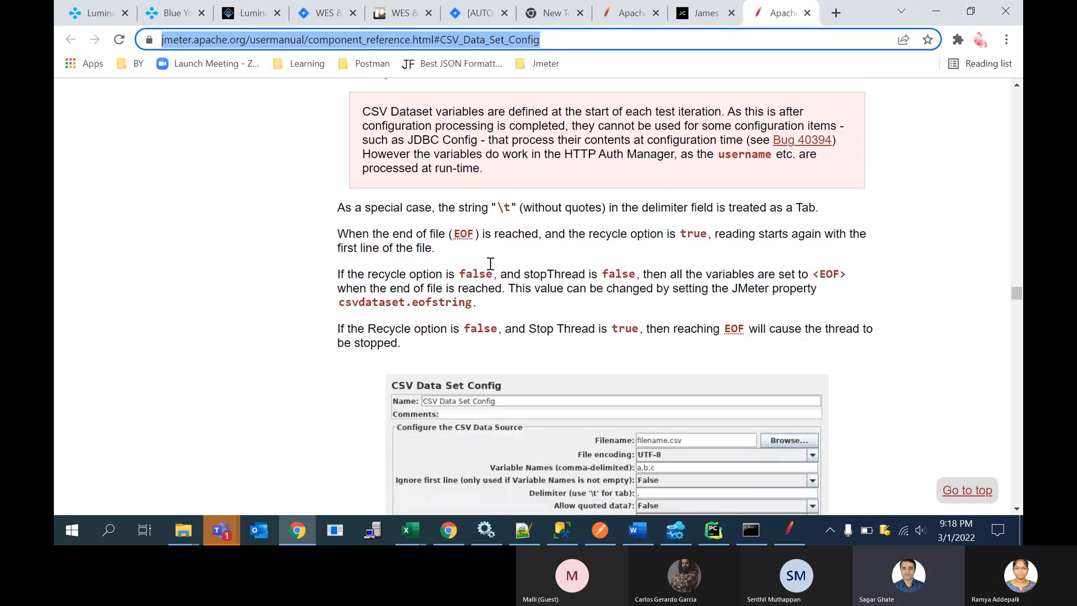
pyautogui.scroll(-3, 490, 264)
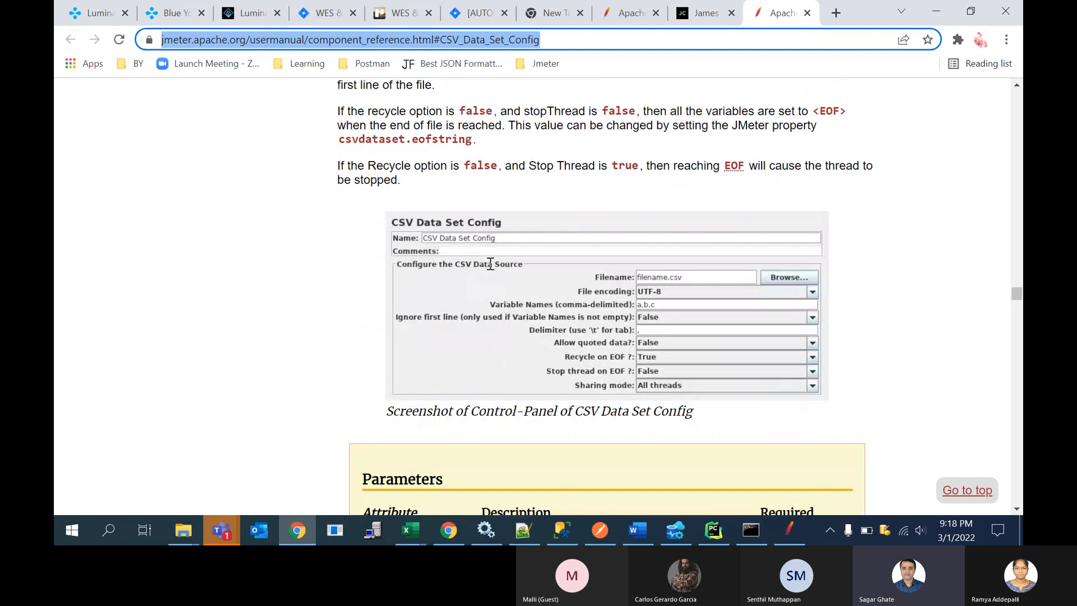
pyautogui.scroll(-1, 490, 264)
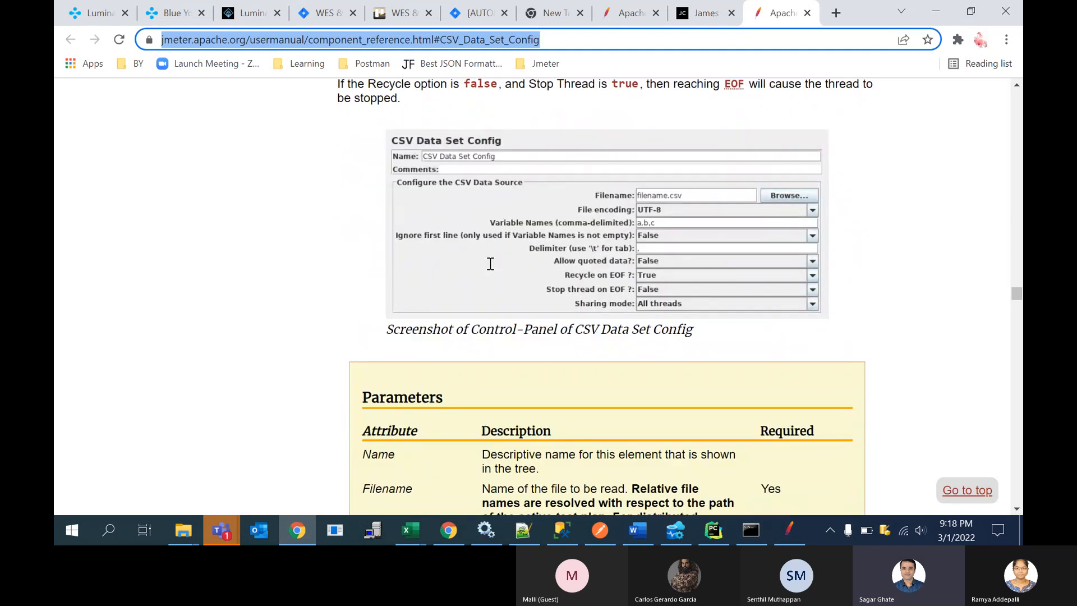
# Step: Examine the control-panel screenshot and parameter descriptions of CSV Data Set Config in the manual, and return to JMeter
pyautogui.scroll(1, 510, 249)
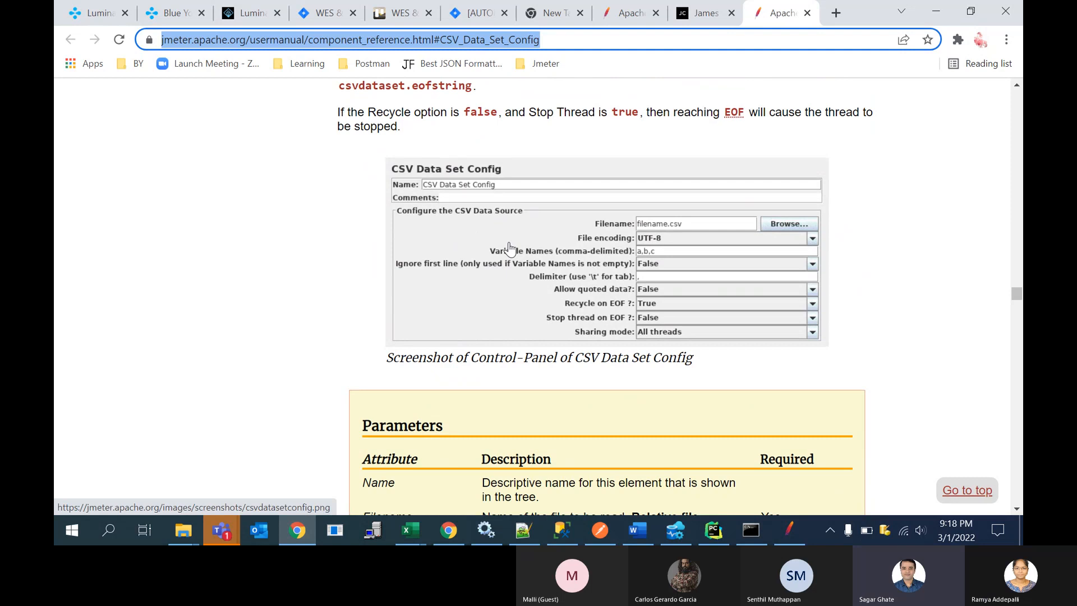
pyautogui.scroll(-5, 510, 248)
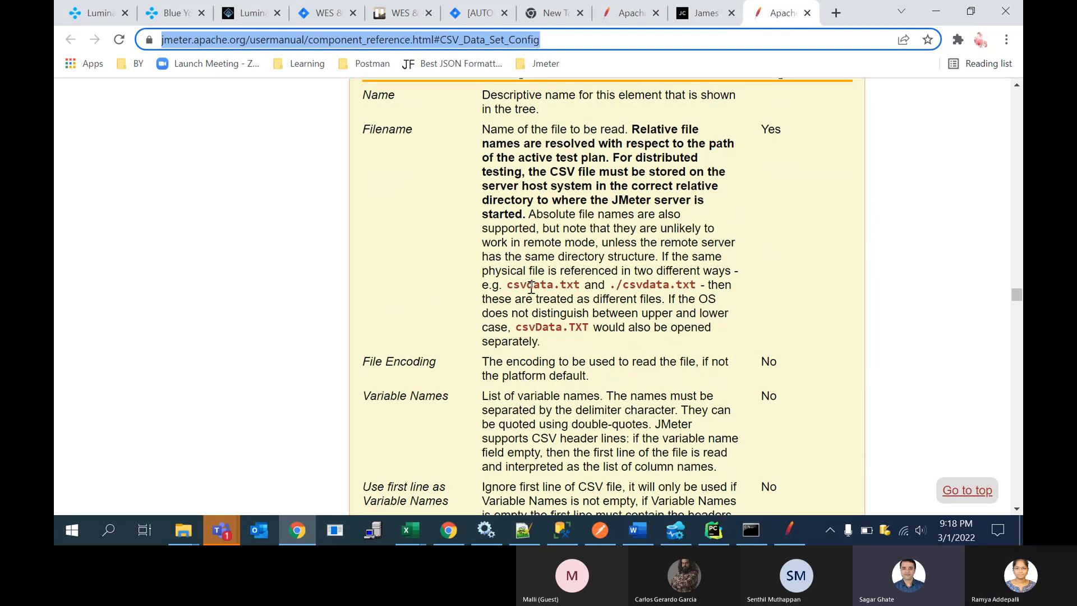
pyautogui.scroll(-1, 531, 287)
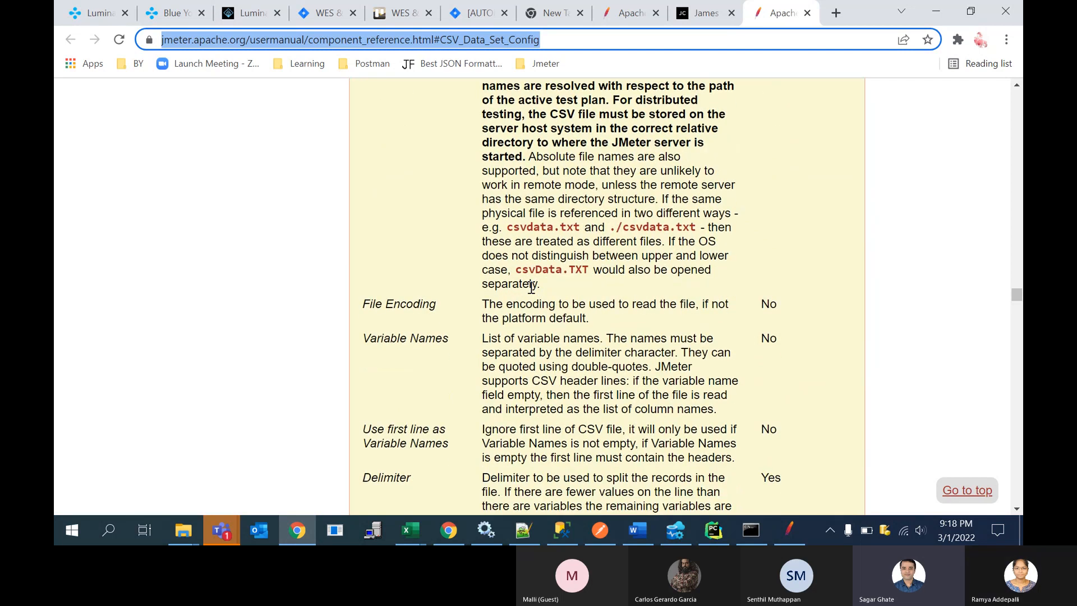
pyautogui.scroll(-9, 532, 287)
pyautogui.scroll(-2, 531, 287)
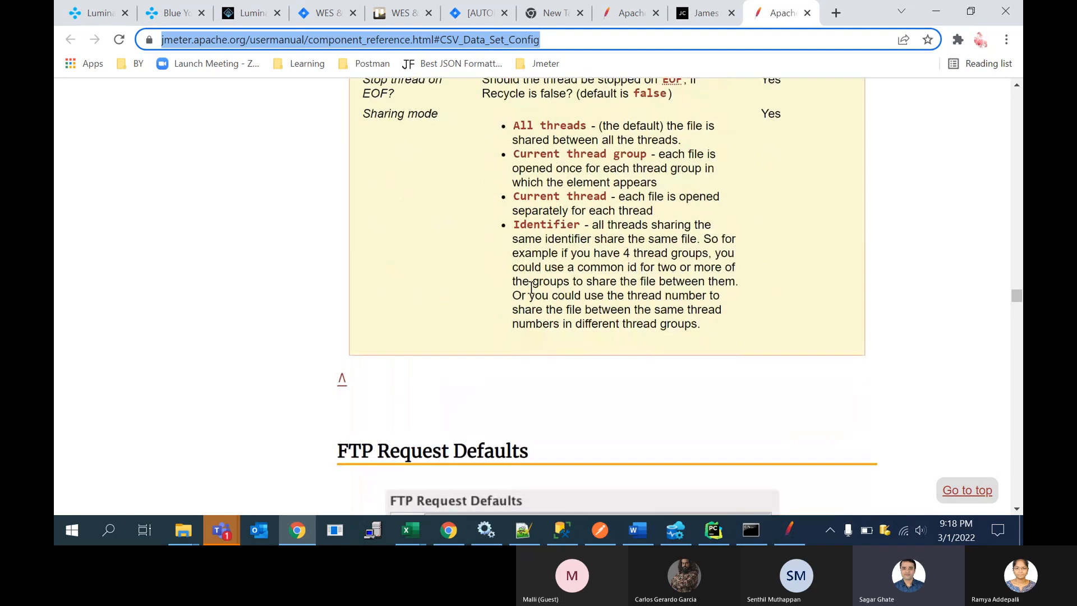
pyautogui.scroll(2, 532, 287)
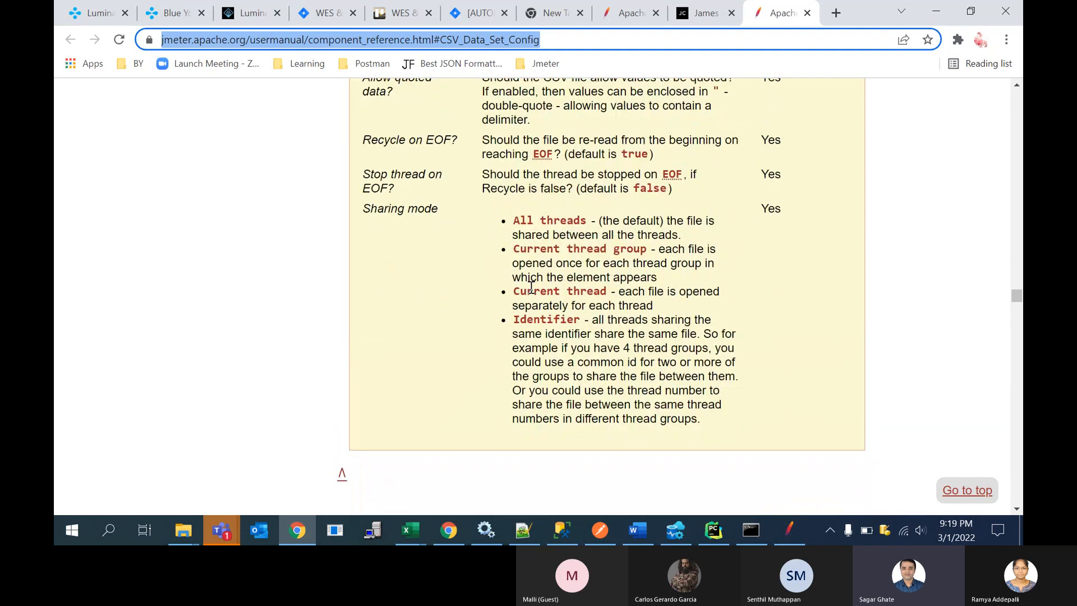
pyautogui.scroll(1, 531, 288)
pyautogui.scroll(12, 531, 287)
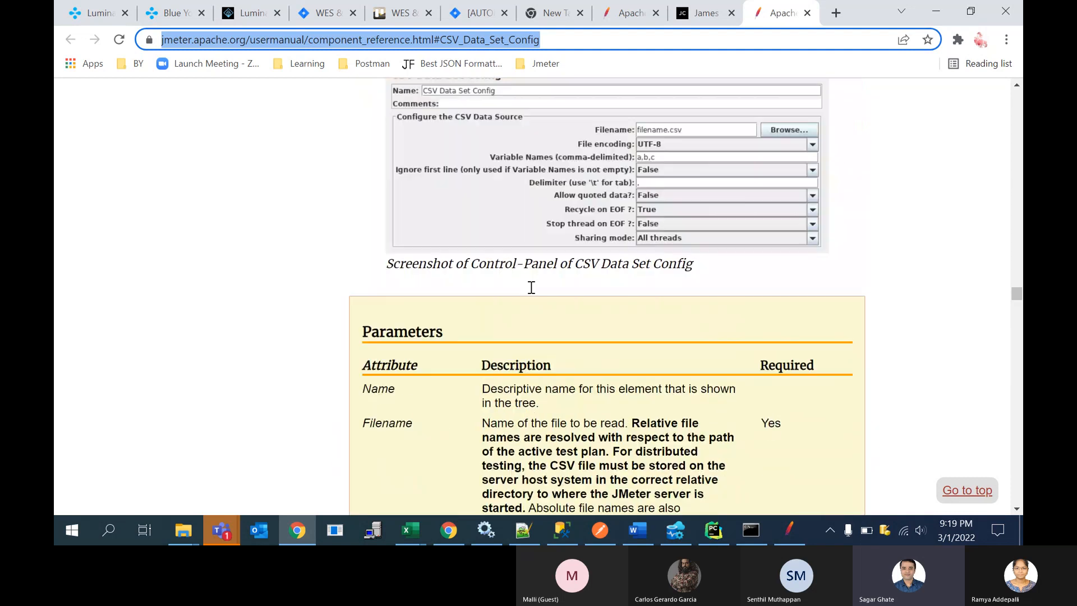
pyautogui.hotkey('alt', 'Tab')
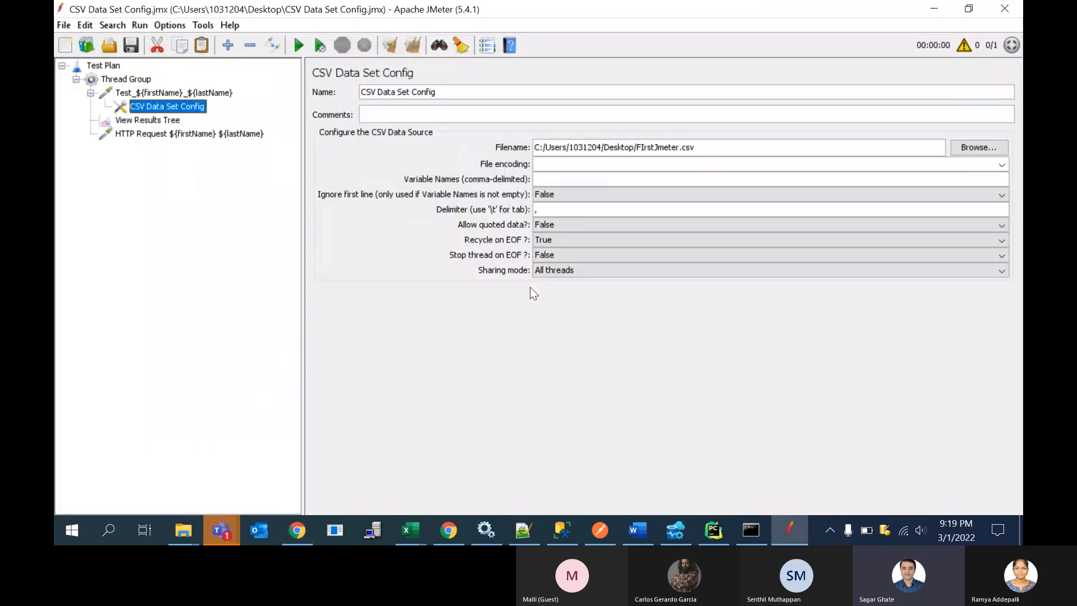
# Step: Check the HTTP Request and CSV Data Set Config settings and clear the earlier results in View Results Tree
pyautogui.click(151, 133)
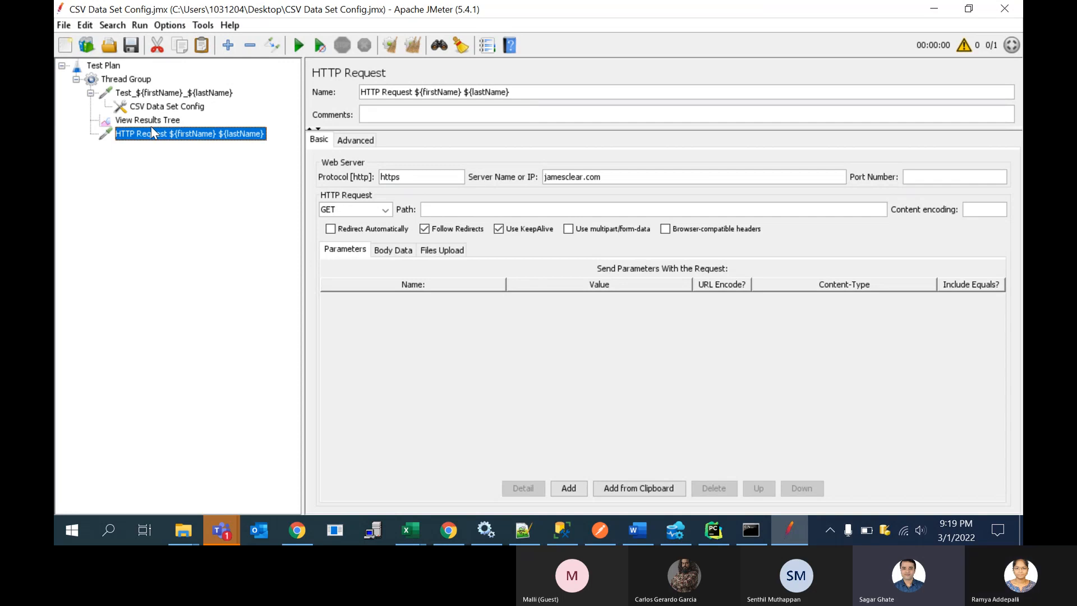
pyautogui.click(173, 109)
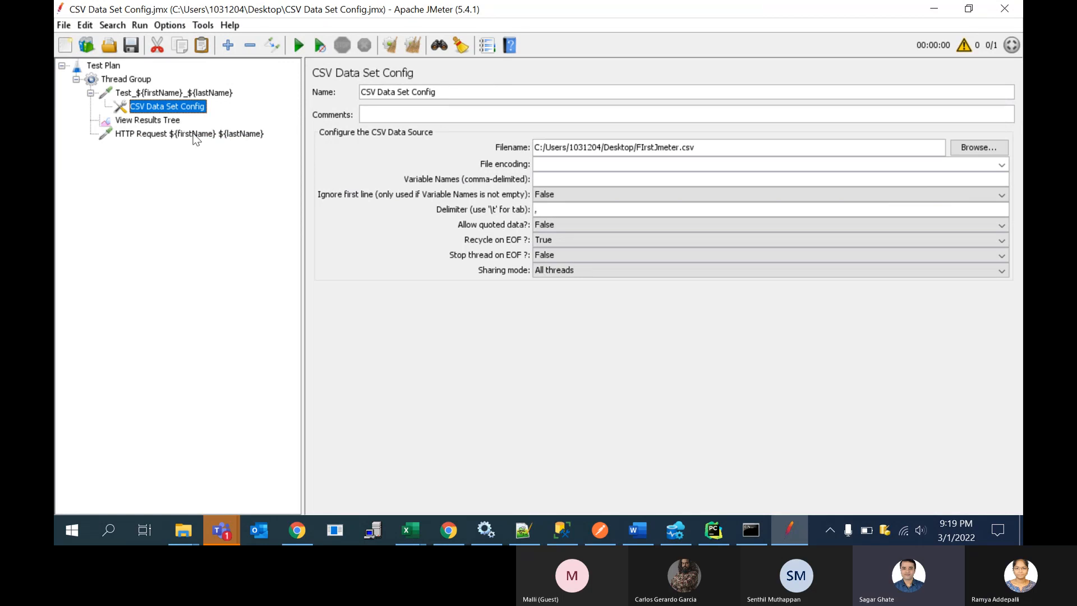
pyautogui.click(191, 135)
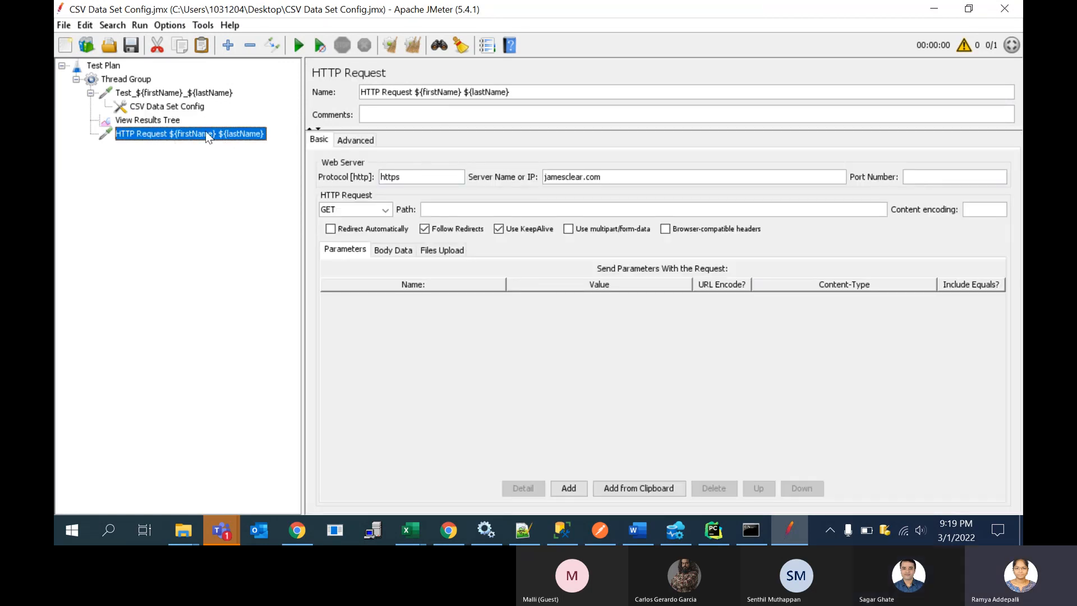
pyautogui.click(170, 120)
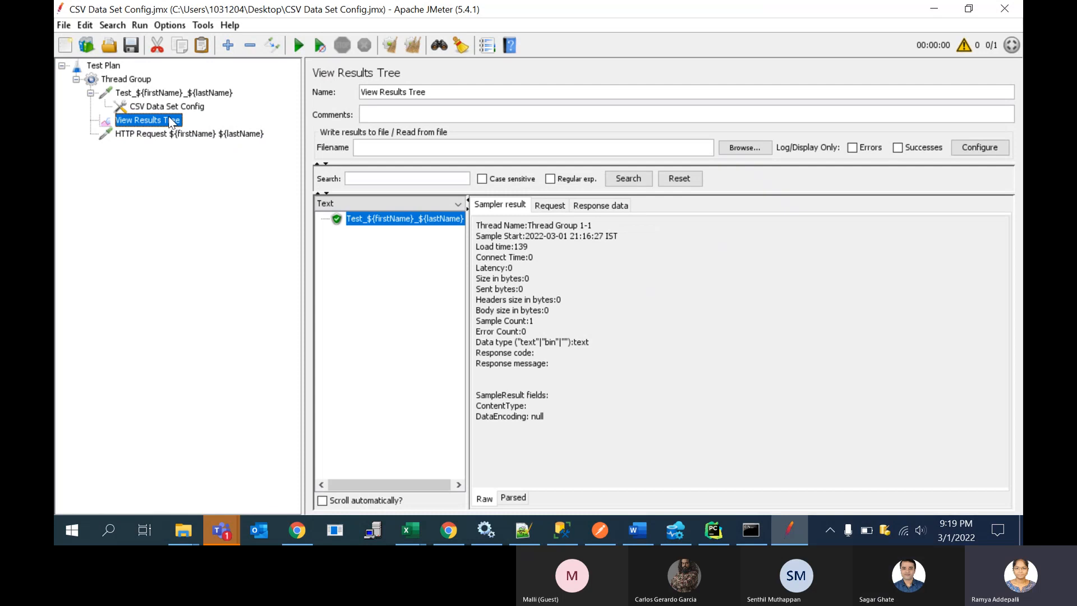
pyautogui.click(413, 43)
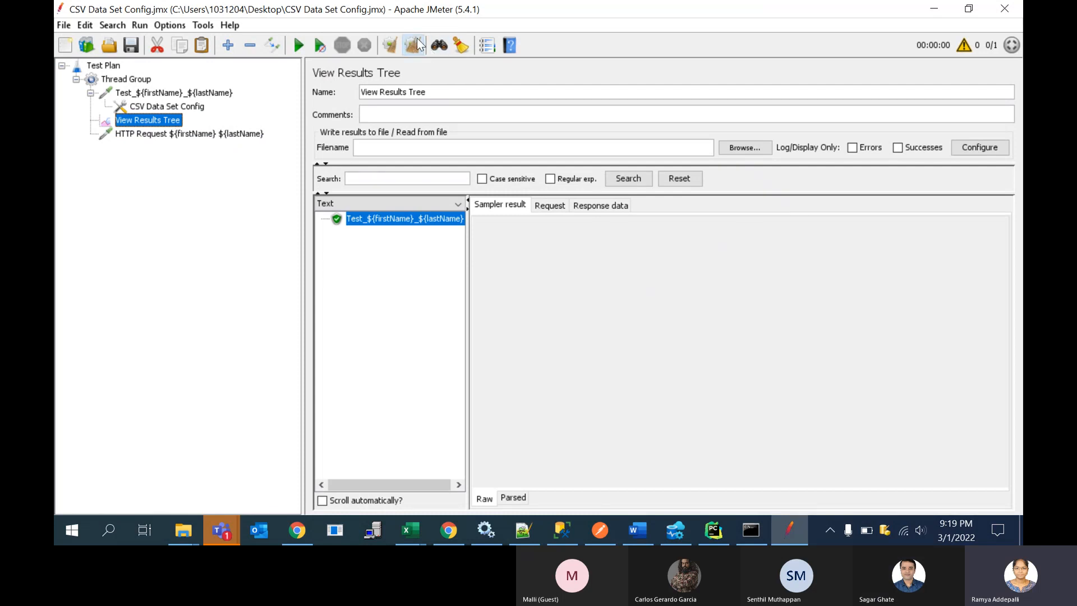
pyautogui.click(190, 110)
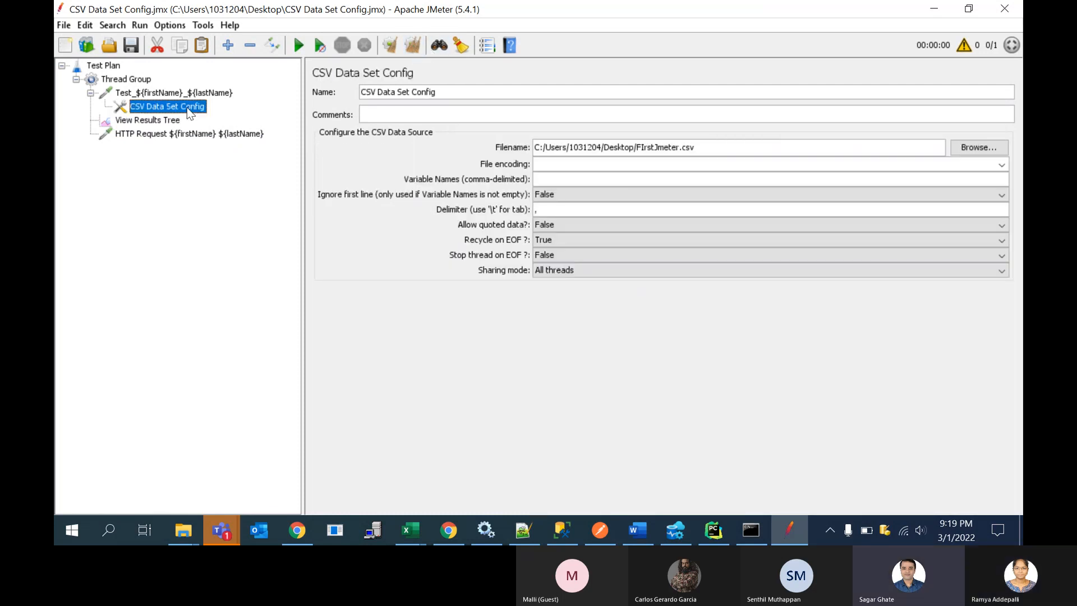
pyautogui.rightClick(188, 111)
pyautogui.click(144, 160)
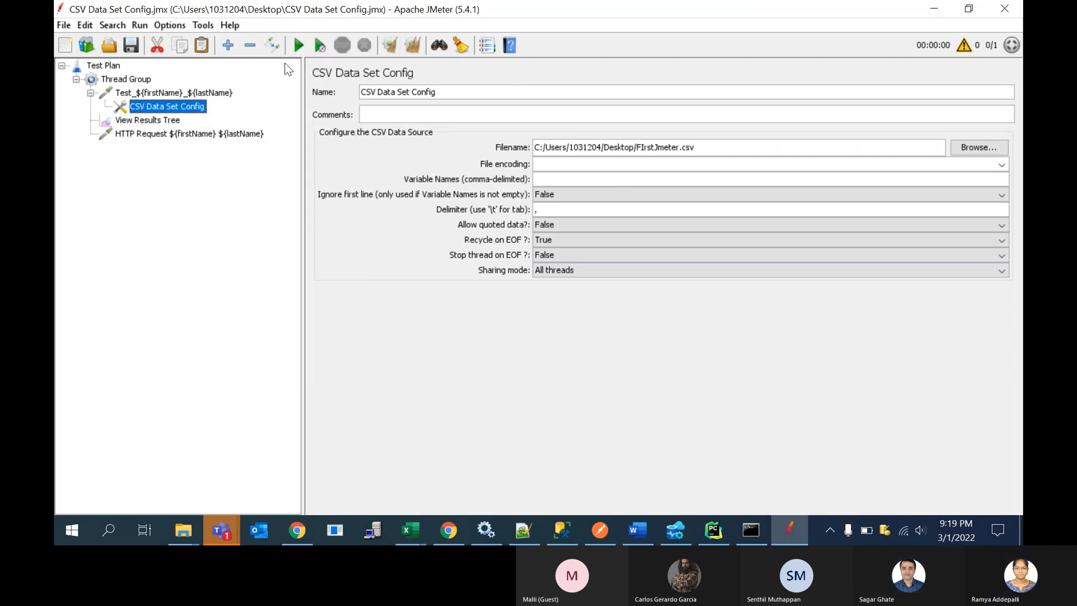
# Step: Run the test plan and inspect the Java Request and HTTP Request results in View Results Tree
pyautogui.click(174, 121)
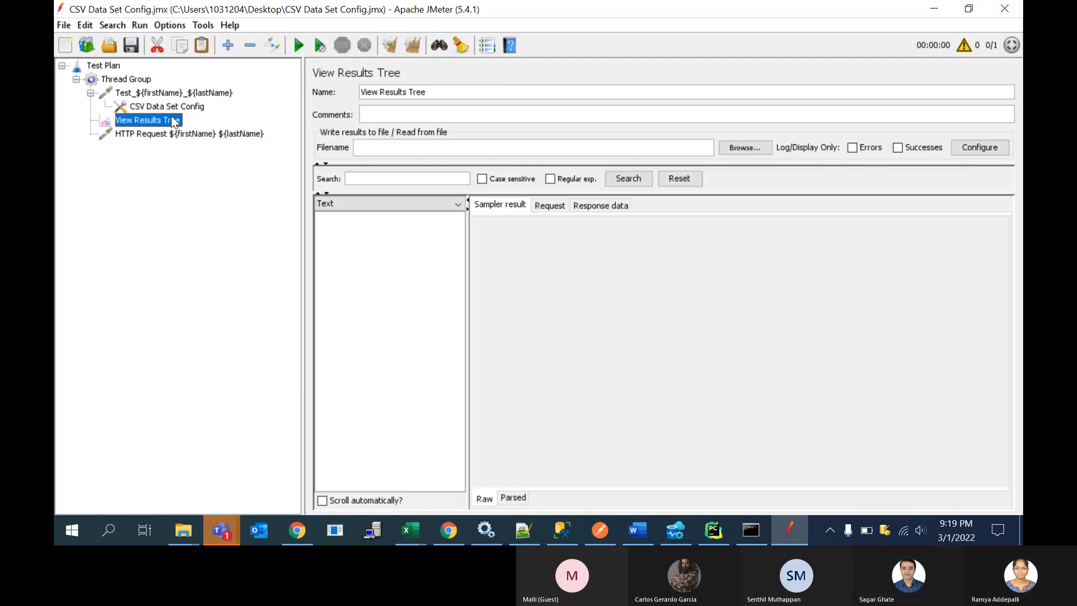
pyautogui.click(298, 46)
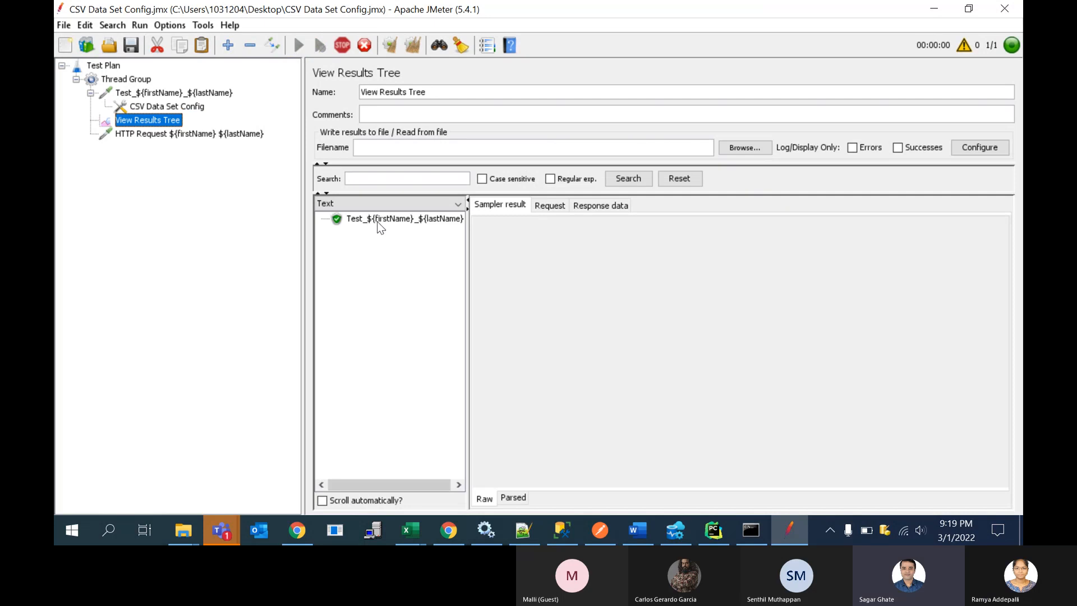
pyautogui.click(386, 219)
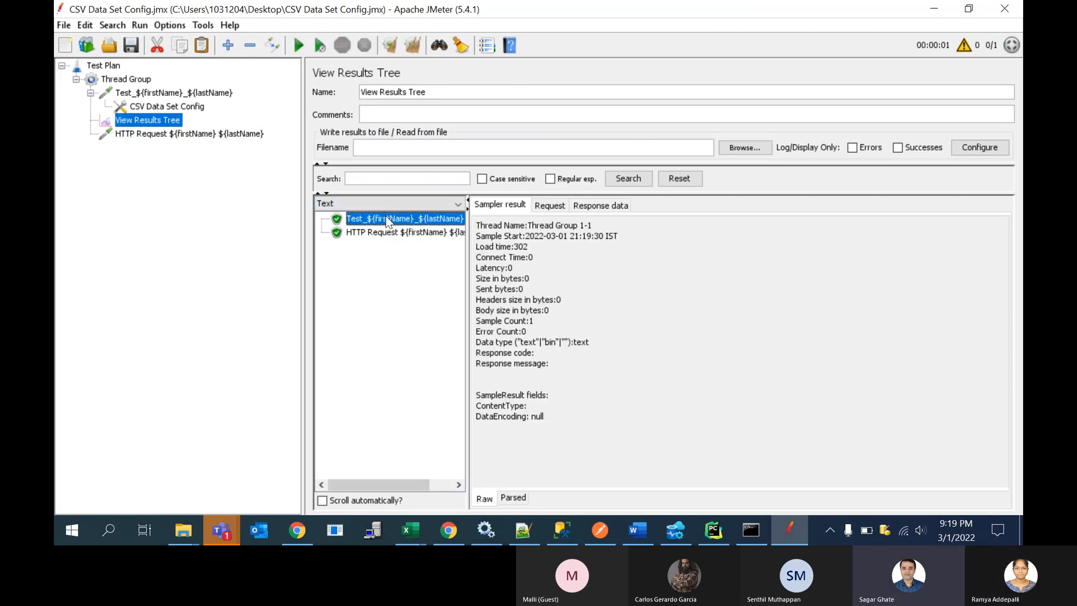
pyautogui.click(393, 235)
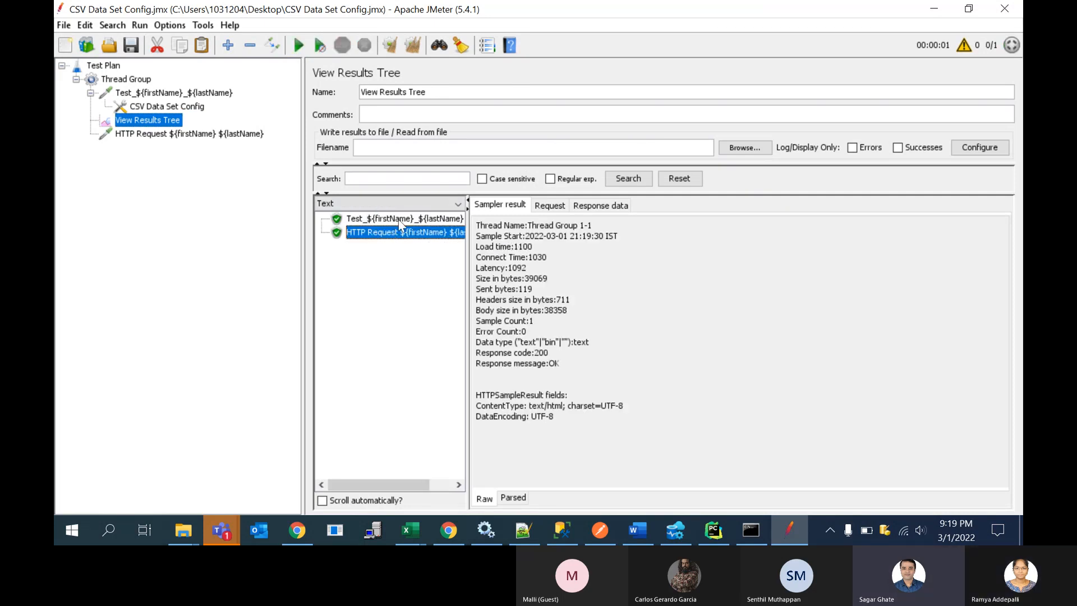
pyautogui.click(405, 219)
# Step: Copy the CSV Data Set Config from the Java Request into the HTTP Request sampler and expand that sampler's node
pyautogui.click(181, 105)
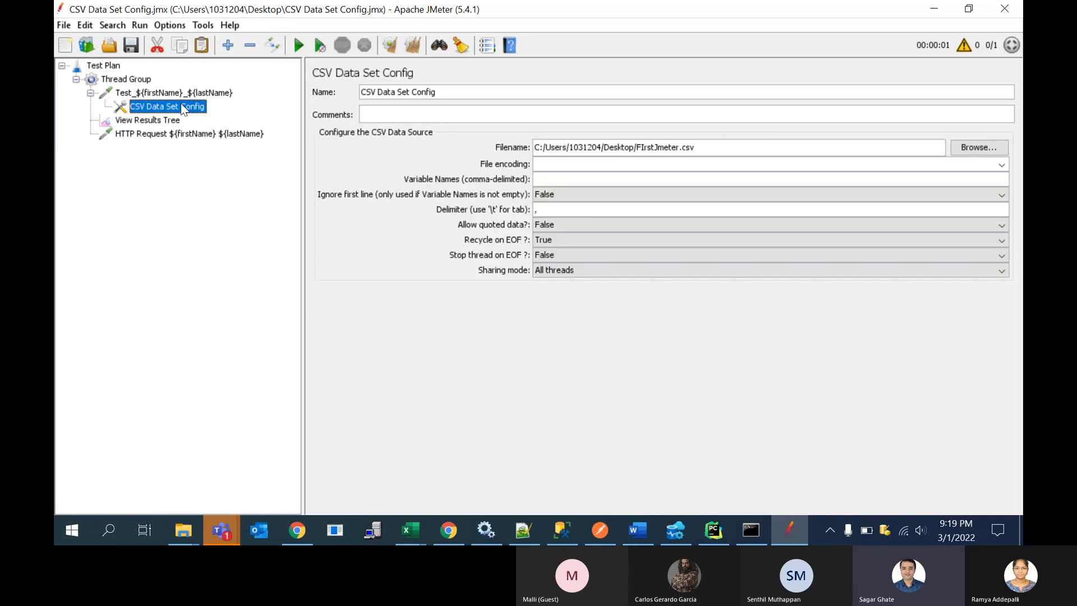
pyautogui.rightClick(181, 105)
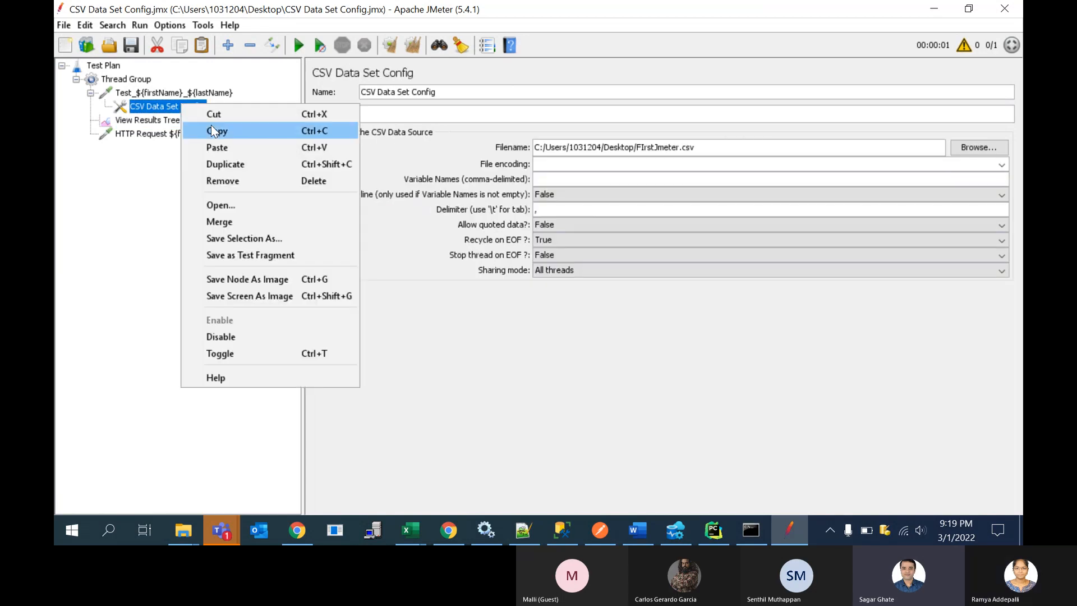
pyautogui.click(211, 126)
pyautogui.click(177, 136)
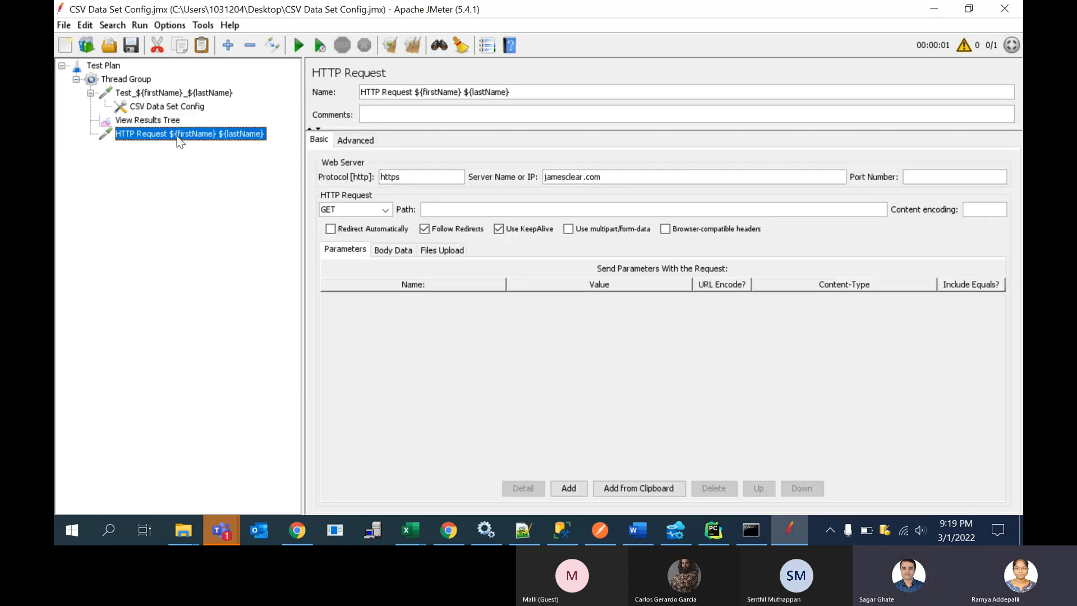
pyautogui.rightClick(176, 135)
pyautogui.click(221, 220)
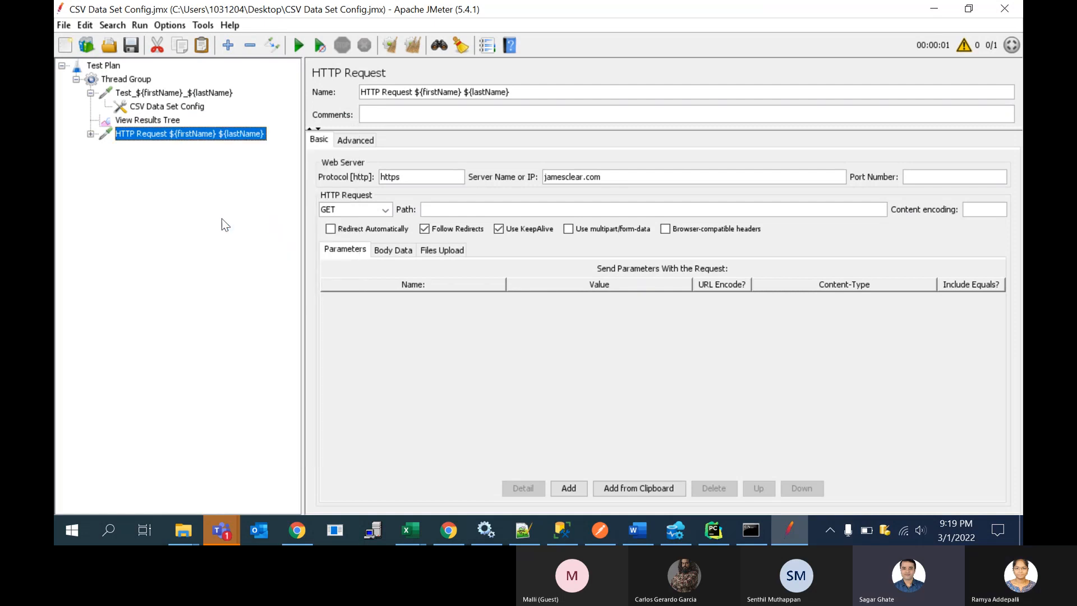
pyautogui.click(90, 133)
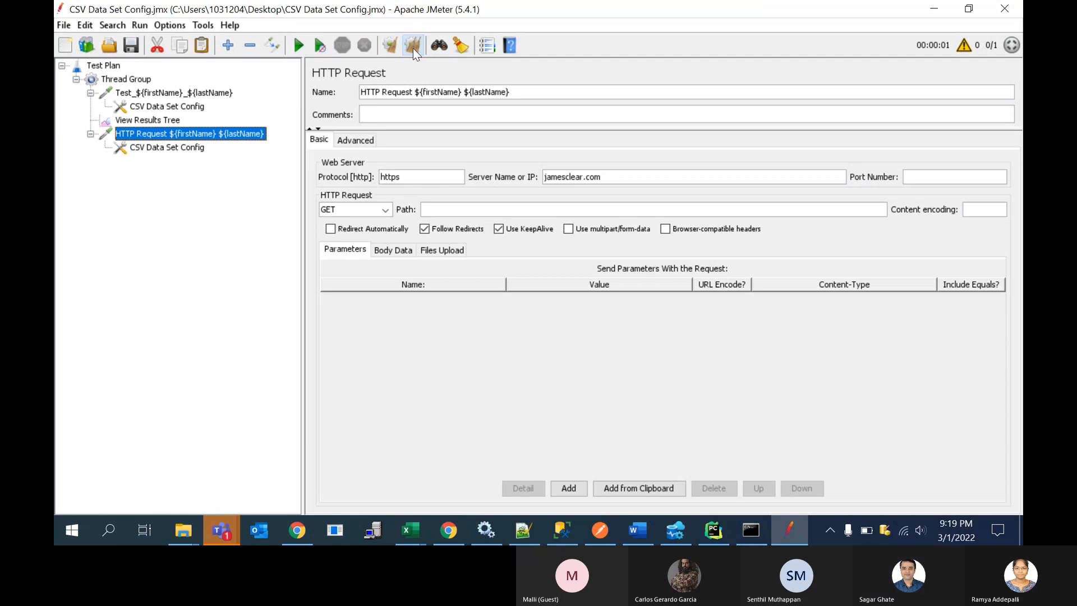
# Step: Rerun the test plan with cleared results and compare the two samplers' entries in View Results Tree
pyautogui.click(173, 121)
pyautogui.click(297, 42)
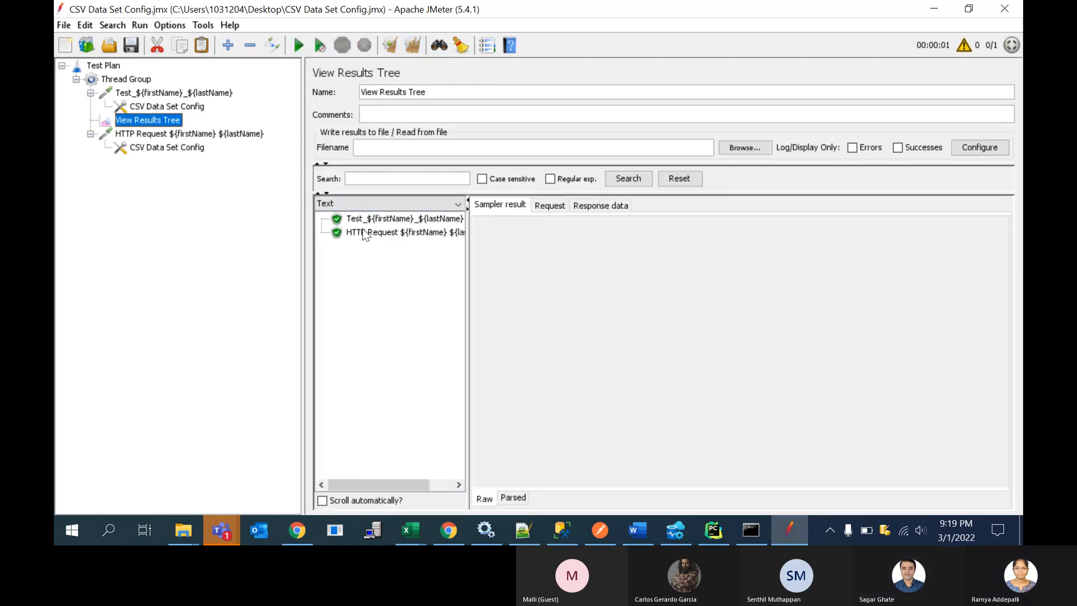
pyautogui.click(362, 230)
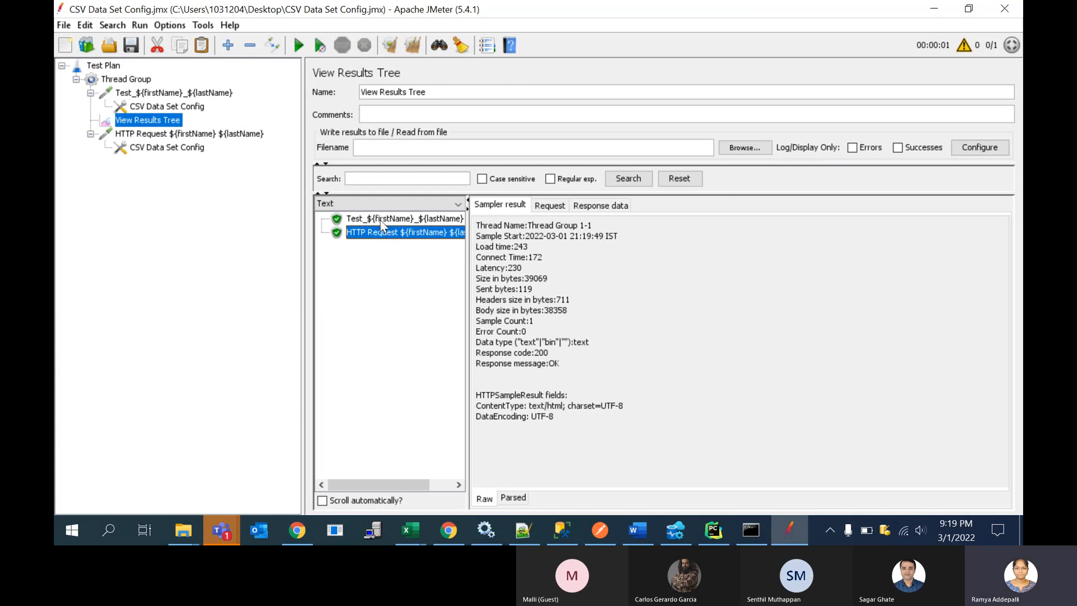
pyautogui.click(379, 219)
pyautogui.click(381, 232)
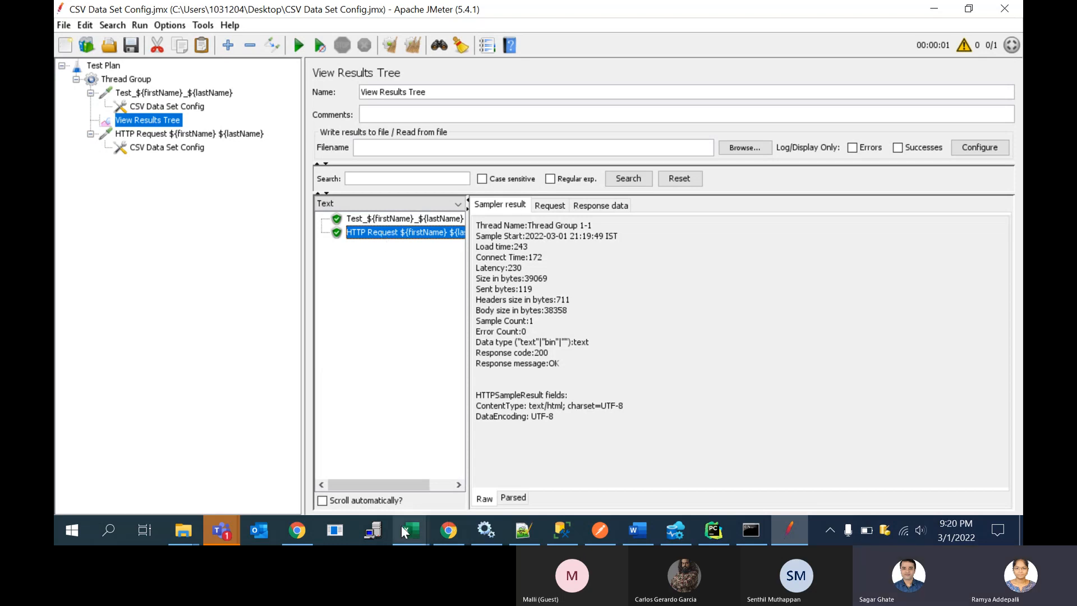
# Step: Switch to FIrstJmeter.csv in Excel, copy the firstName header text from cell A1, and return to JMeter
pyautogui.moveTo(402, 528)
pyautogui.click(447, 487)
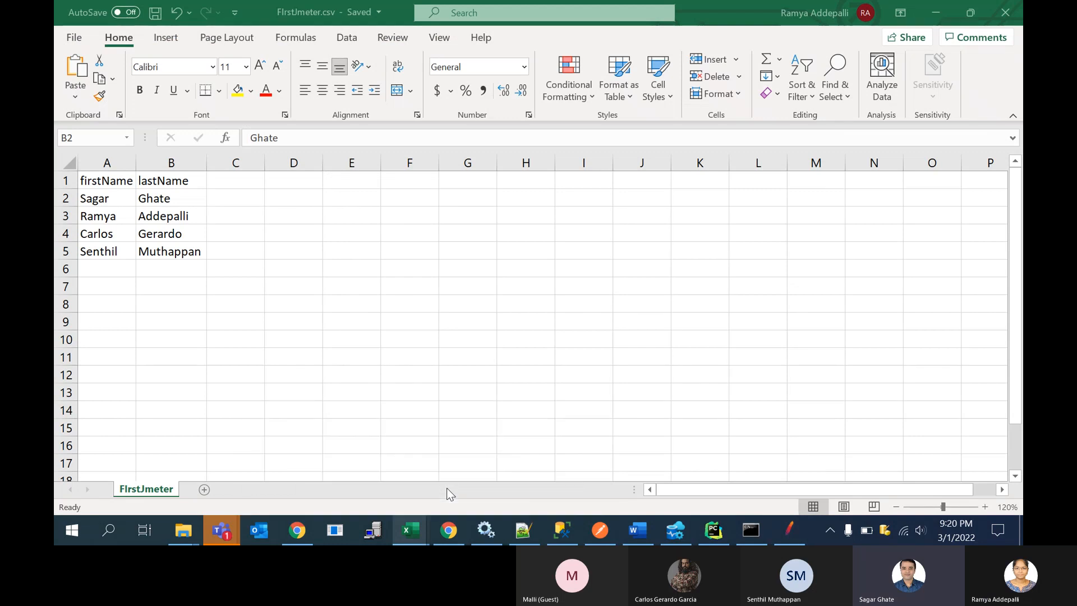
pyautogui.hotkey('alt', 'Tab')
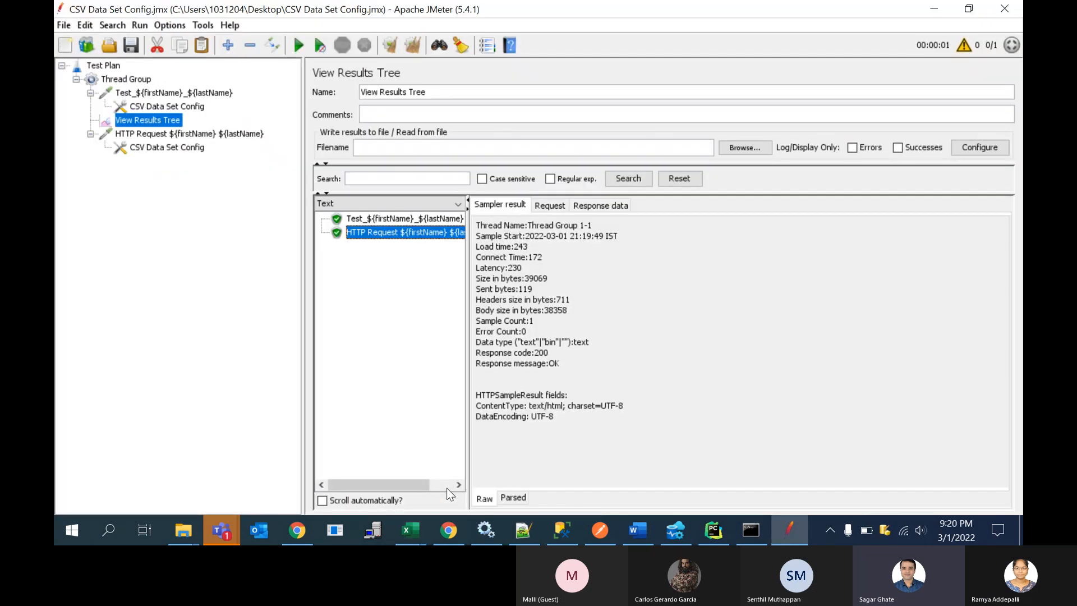
pyautogui.hotkey('alt', 'Tab')
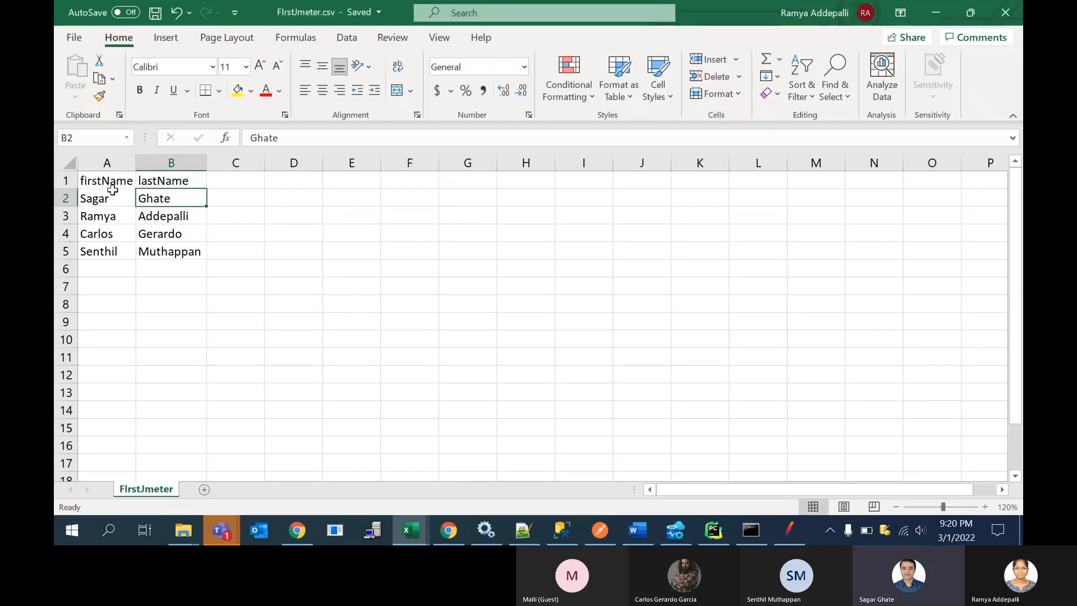
pyautogui.click(112, 184)
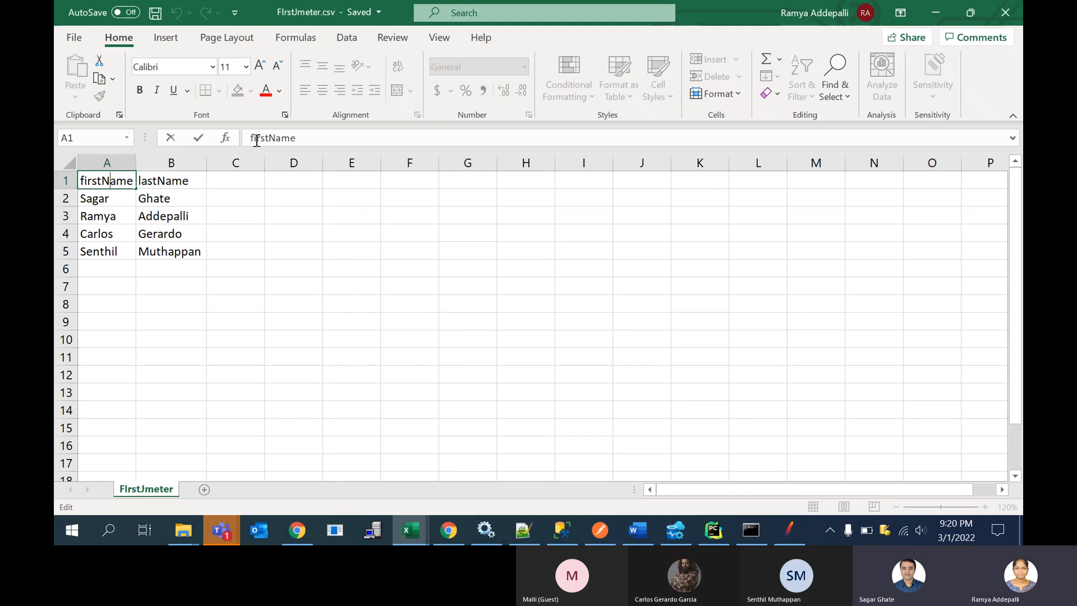
pyautogui.doubleClick(256, 139)
pyautogui.hotkey('ctrl', 'c')
pyautogui.hotkey('alt', 'Tab')
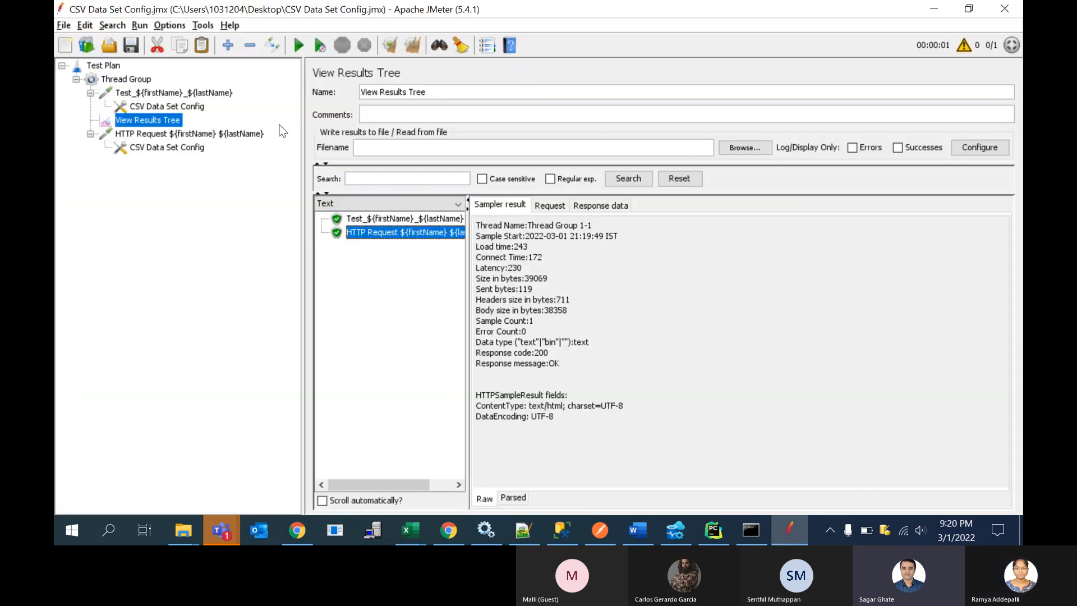
# Step: Check the firstName variable in the Java Request and HTTP Request sampler names against the CSV column header
pyautogui.click(185, 94)
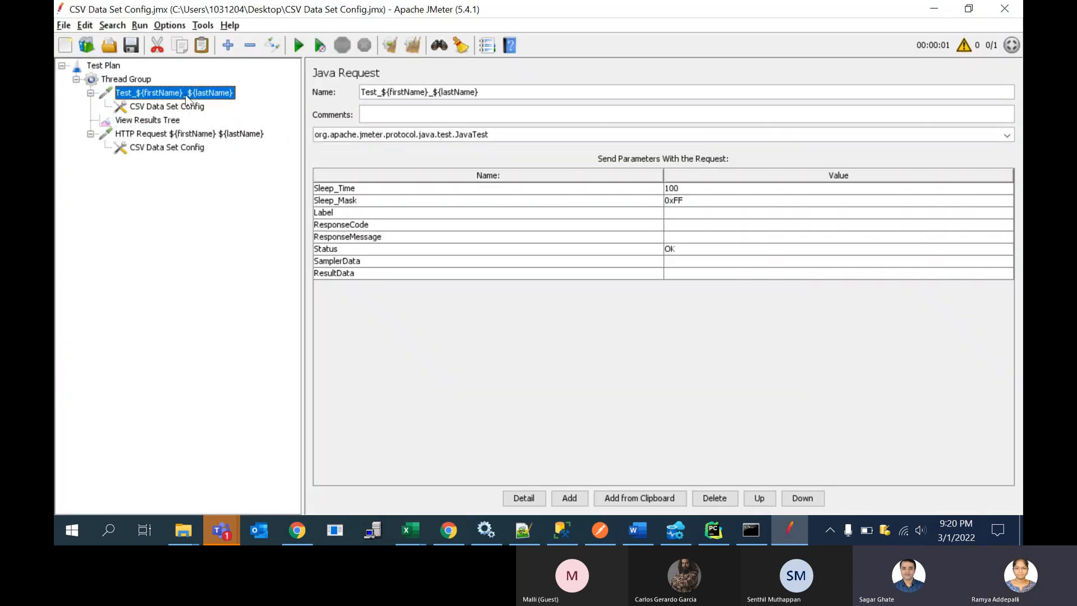
pyautogui.doubleClick(409, 93)
pyautogui.click(408, 94)
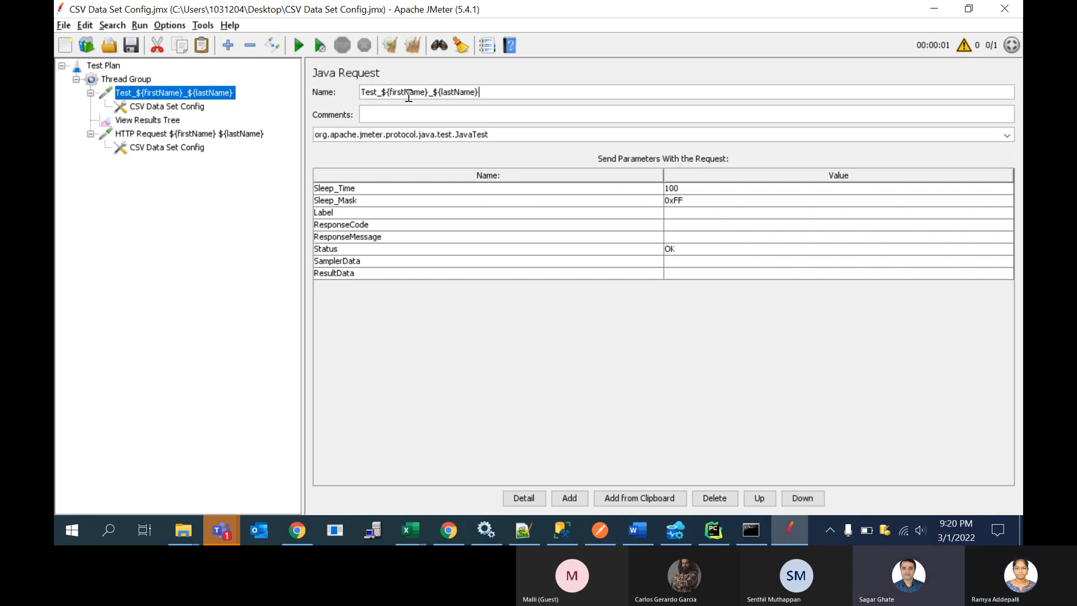
pyautogui.click(226, 138)
pyautogui.doubleClick(441, 93)
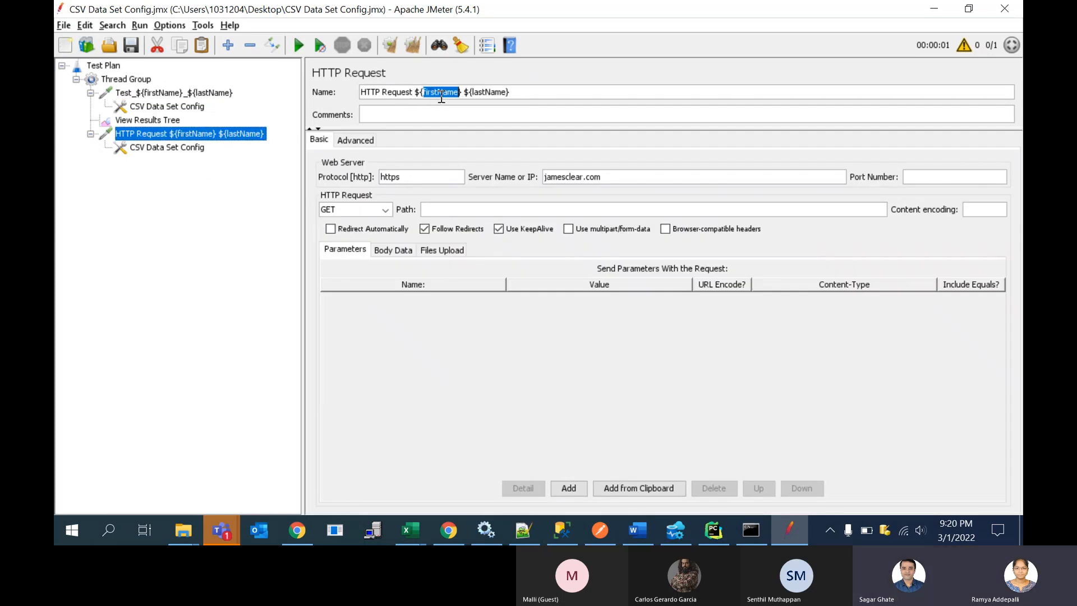
pyautogui.press('End')
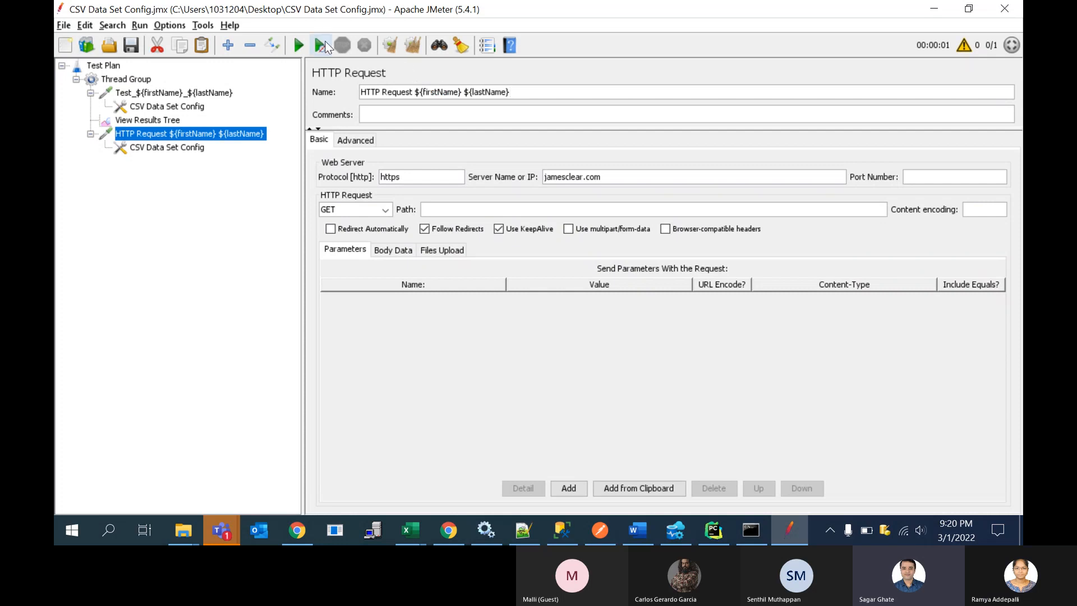
# Step: Clear the old results, run the test plan again, and inspect both samplers' entries in View Results Tree
pyautogui.click(415, 48)
pyautogui.click(298, 46)
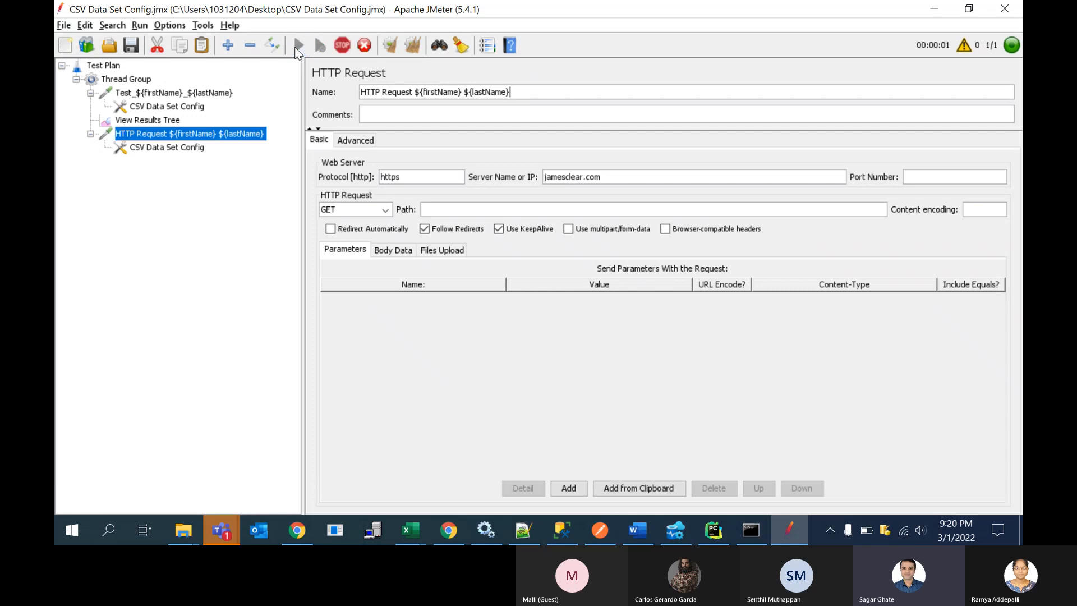
pyautogui.click(167, 120)
pyautogui.click(404, 219)
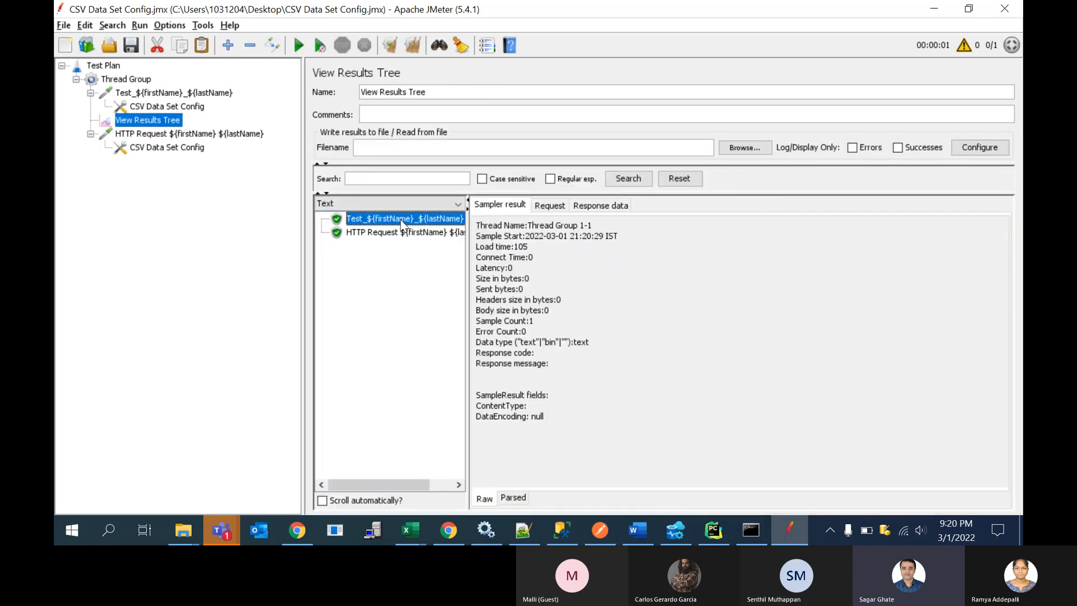
pyautogui.click(406, 233)
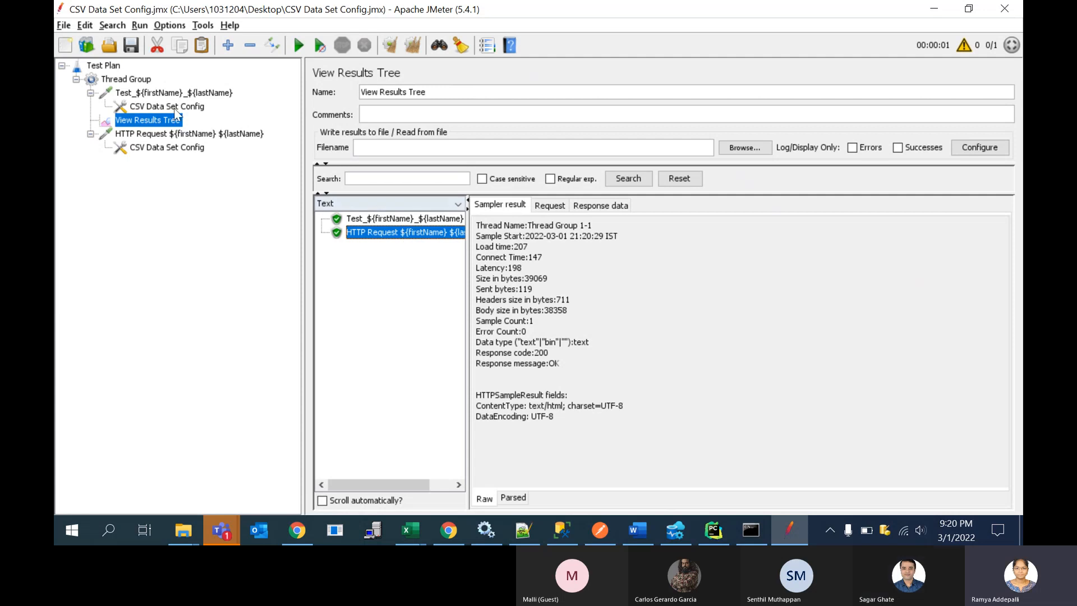
# Step: Move the Java Request's CSV Data Set Config directly under the Thread Group, then rerun the plan and compare both samplers' results
pyautogui.moveTo(181, 109); pyautogui.dragTo(139, 86)
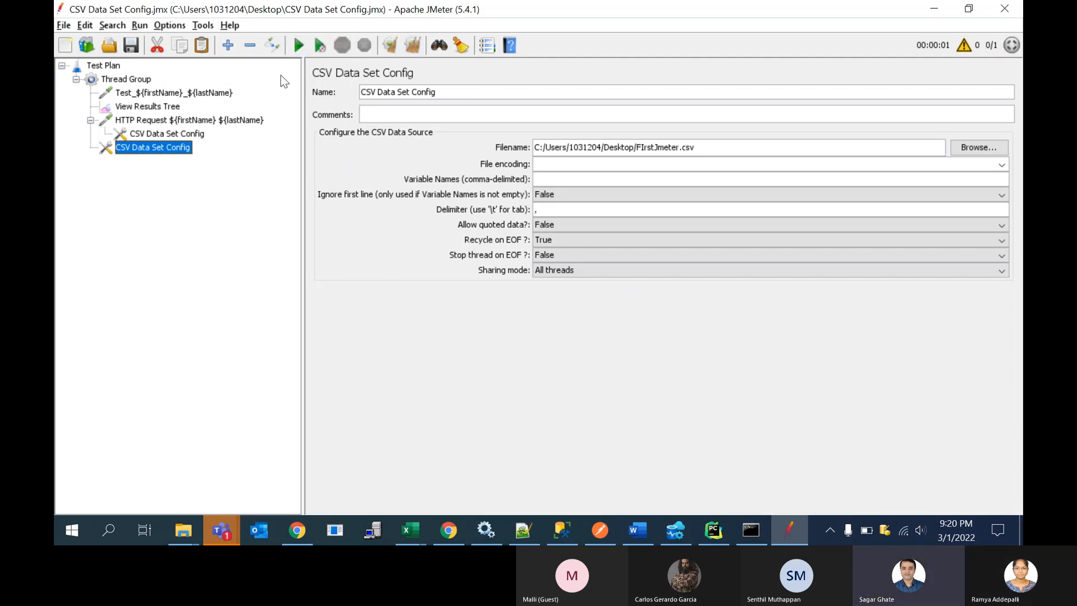
pyautogui.click(158, 106)
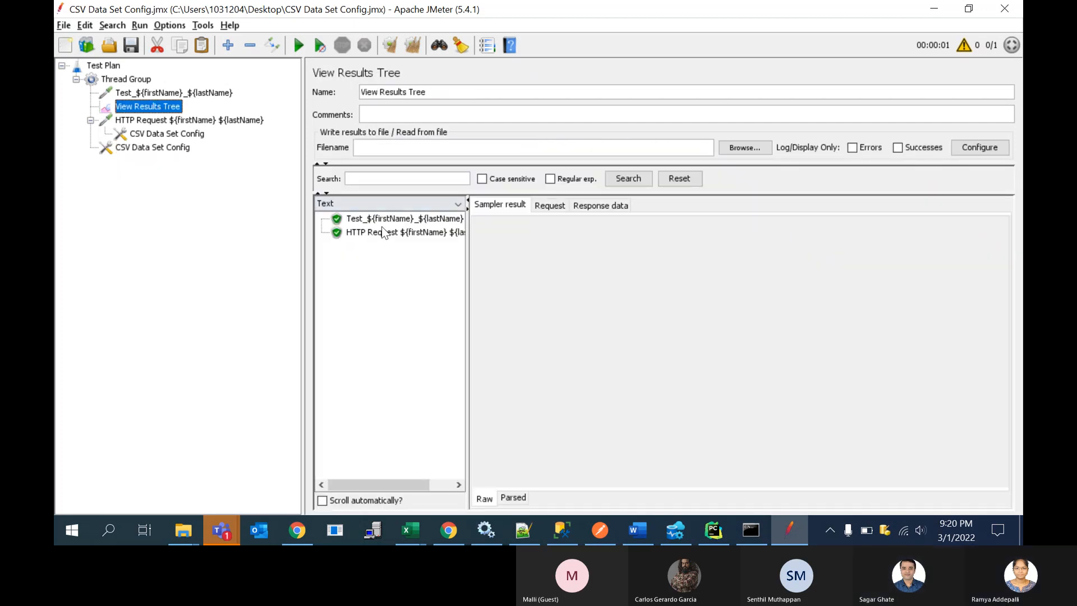
pyautogui.click(382, 231)
pyautogui.click(401, 222)
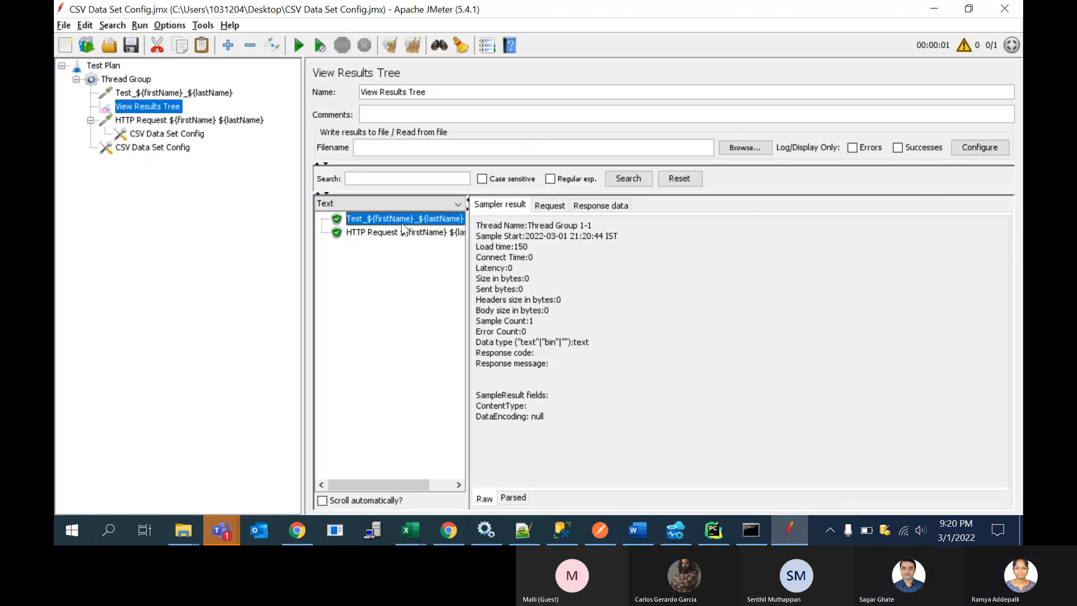
pyautogui.click(402, 231)
pyautogui.click(401, 221)
pyautogui.click(177, 147)
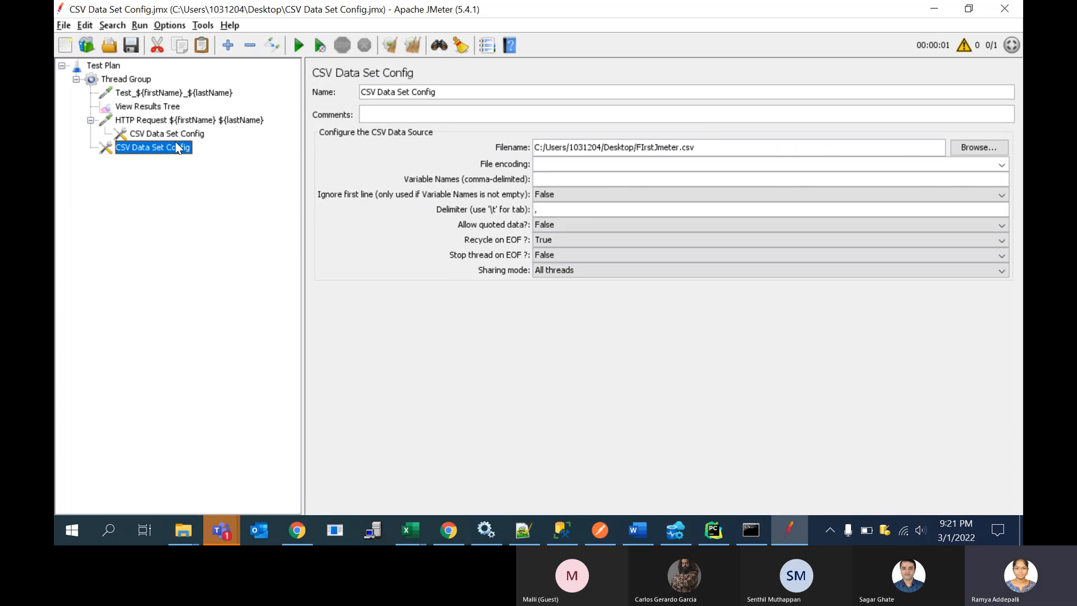
pyautogui.click(157, 112)
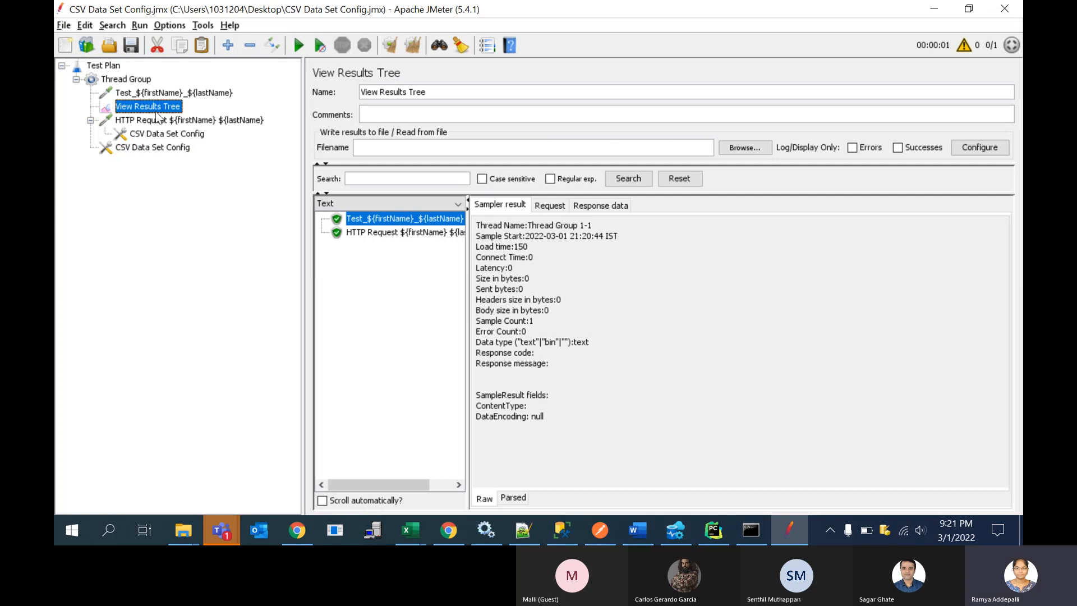
pyautogui.click(61, 30)
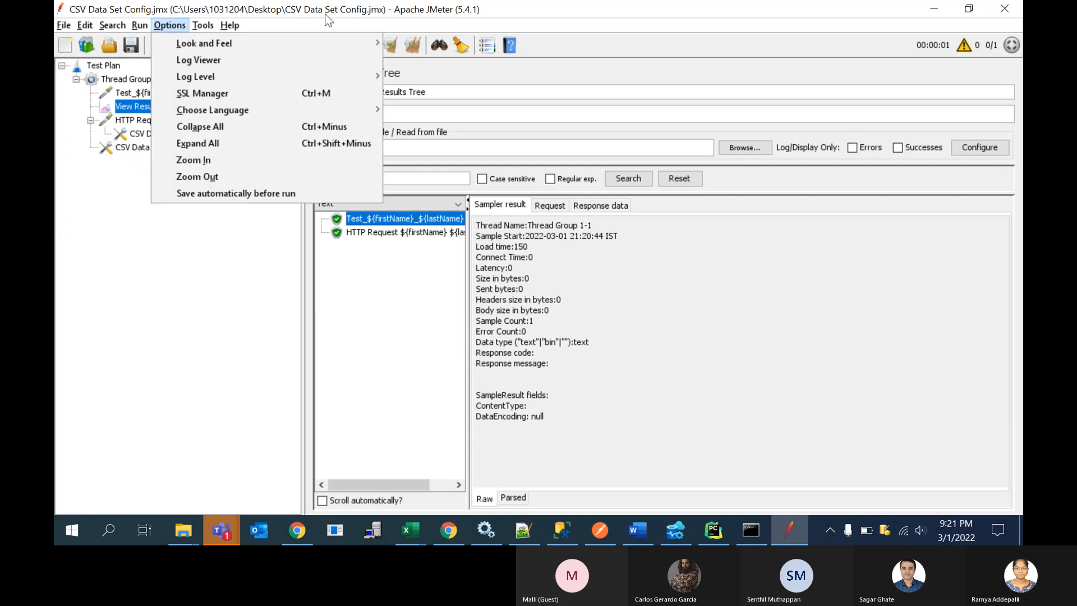
pyautogui.click(83, 177)
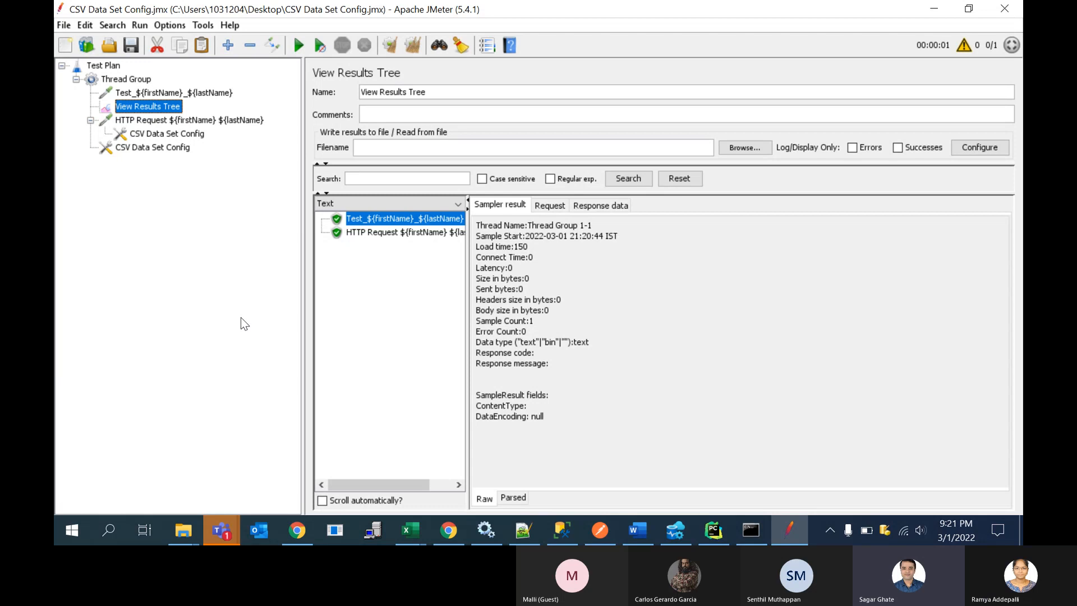
# Step: Switch to Chrome and read the JMeter manual's CSV Data Set Config section and its linked __CSVRead function reference
pyautogui.click(296, 533)
pyautogui.scroll(17, 561, 269)
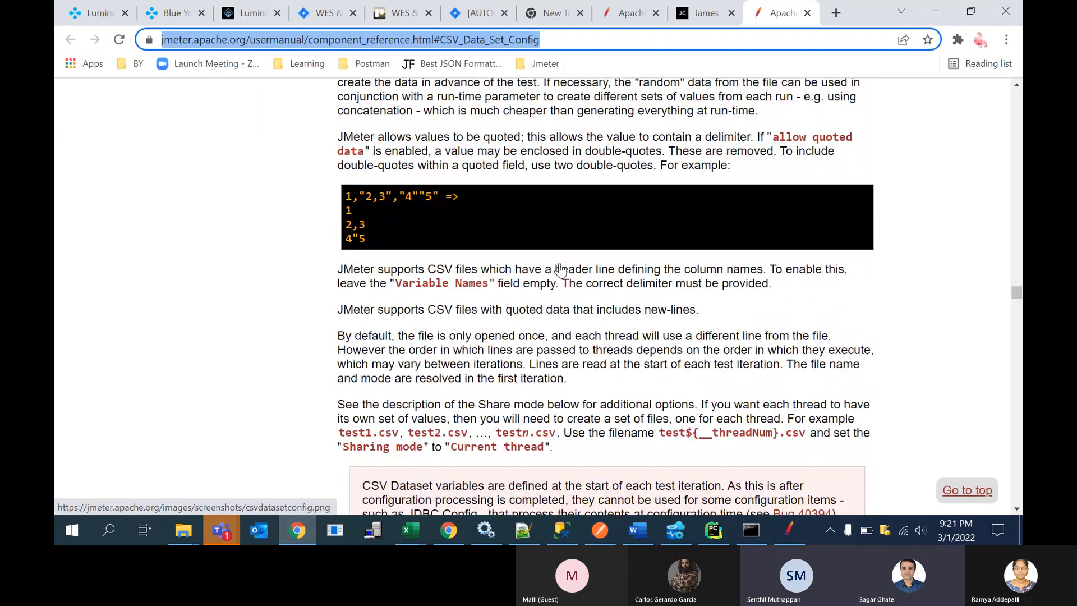
pyautogui.scroll(1, 561, 268)
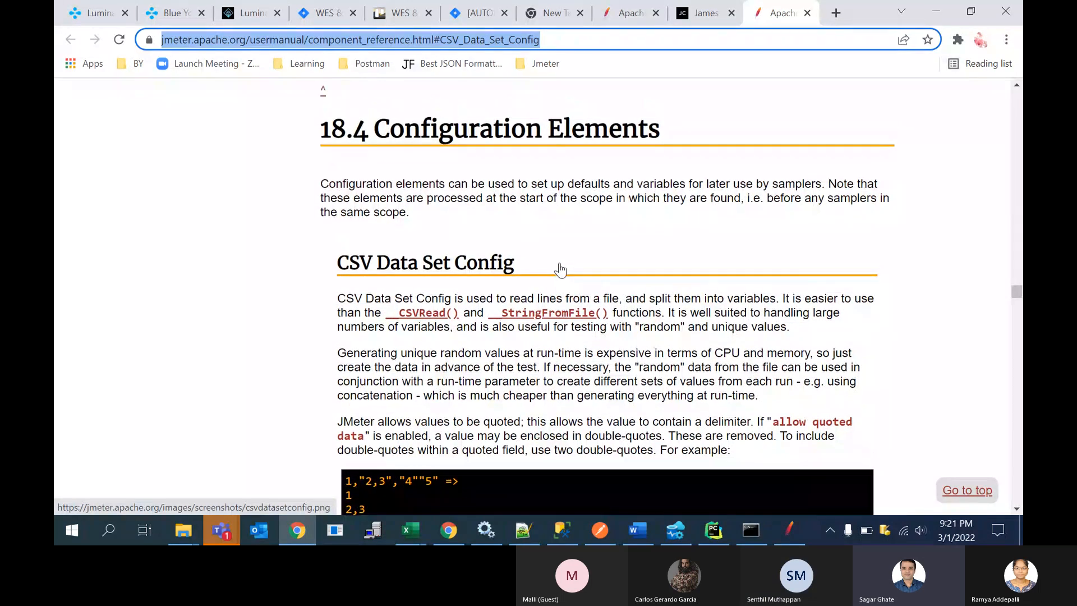
pyautogui.click(443, 322)
pyautogui.scroll(-2, 443, 319)
pyautogui.scroll(-2, 443, 319)
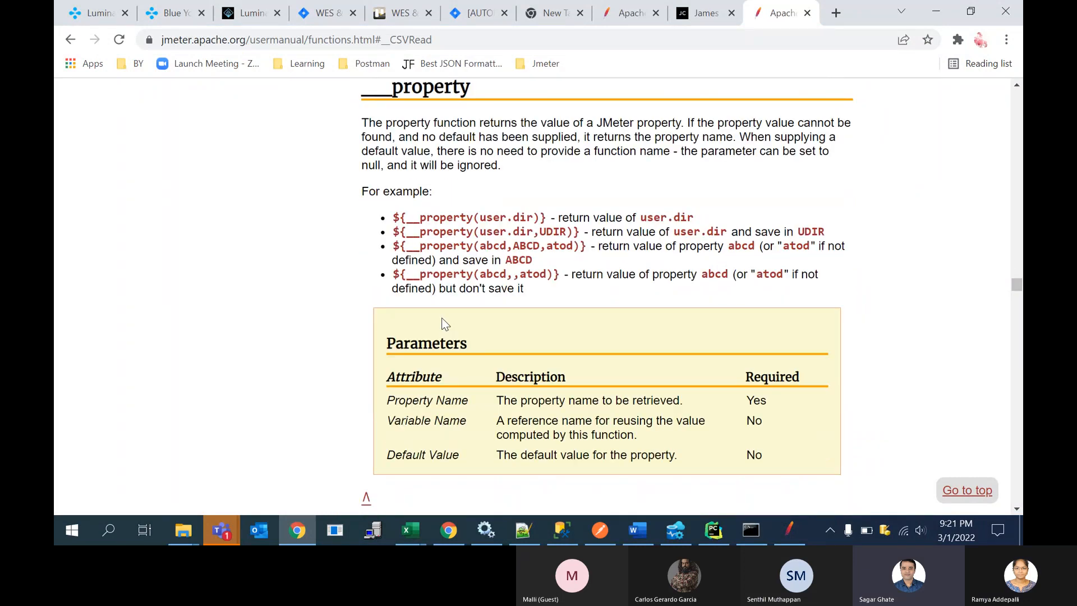
pyautogui.scroll(7, 443, 318)
pyautogui.scroll(6, 442, 318)
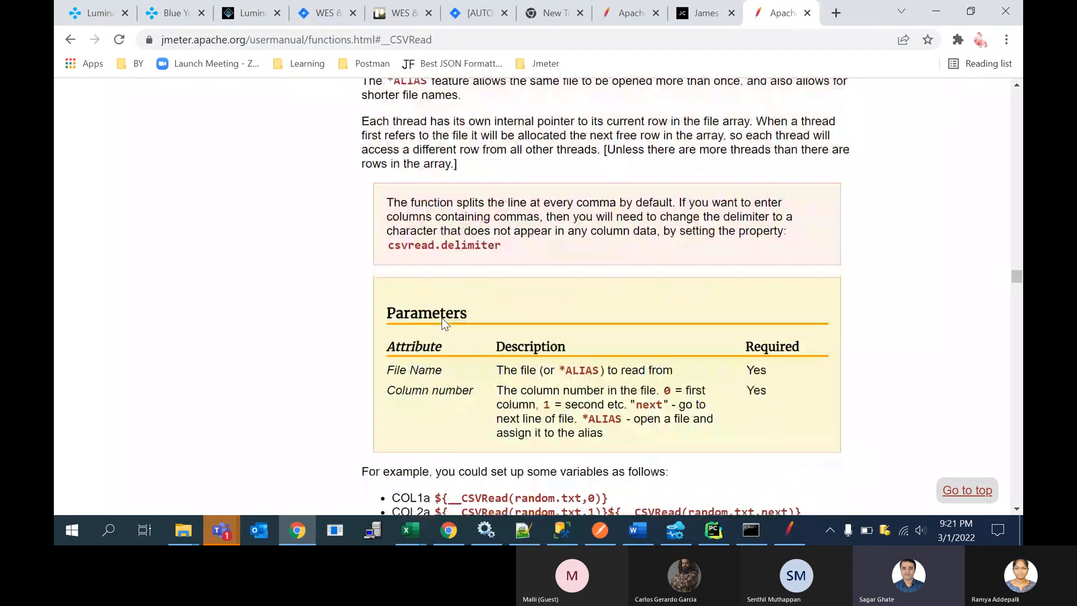
pyautogui.click(71, 39)
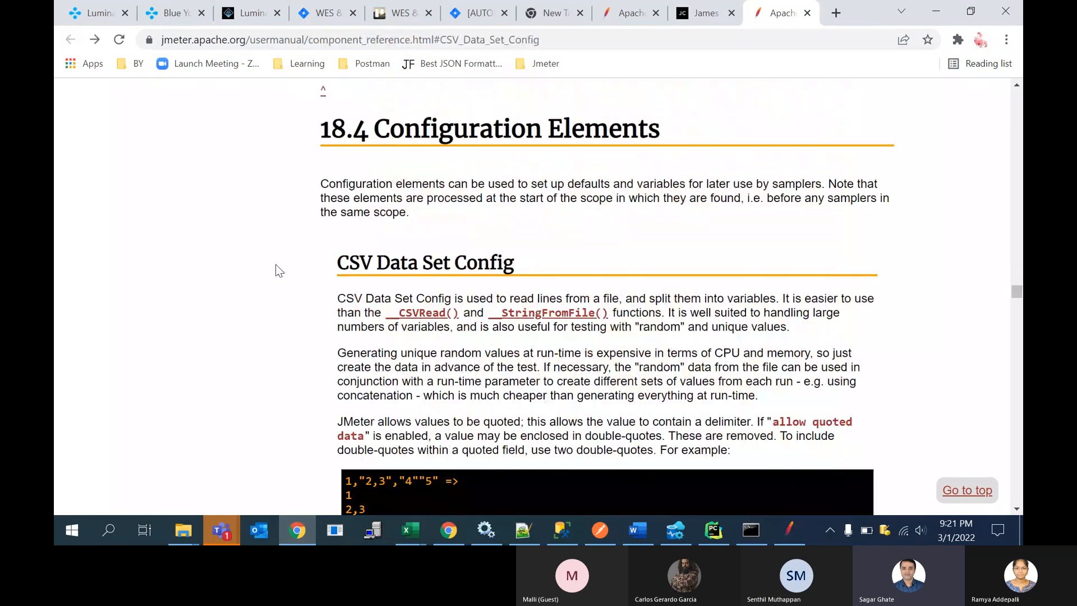
# Step: Switch to the training session's meeting window in Microsoft Teams
pyautogui.click(228, 530)
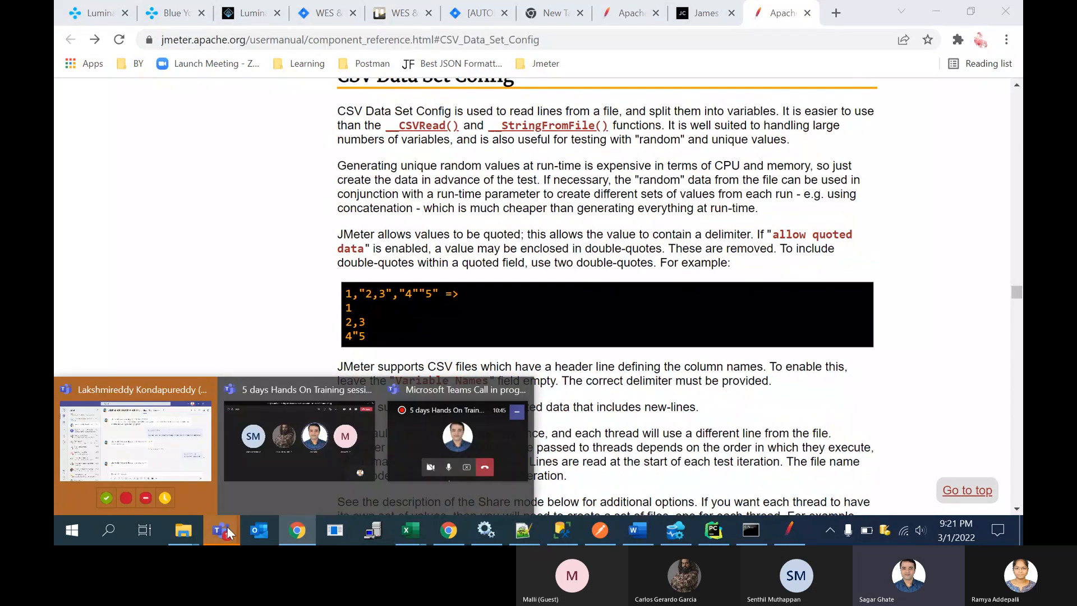
pyautogui.click(301, 468)
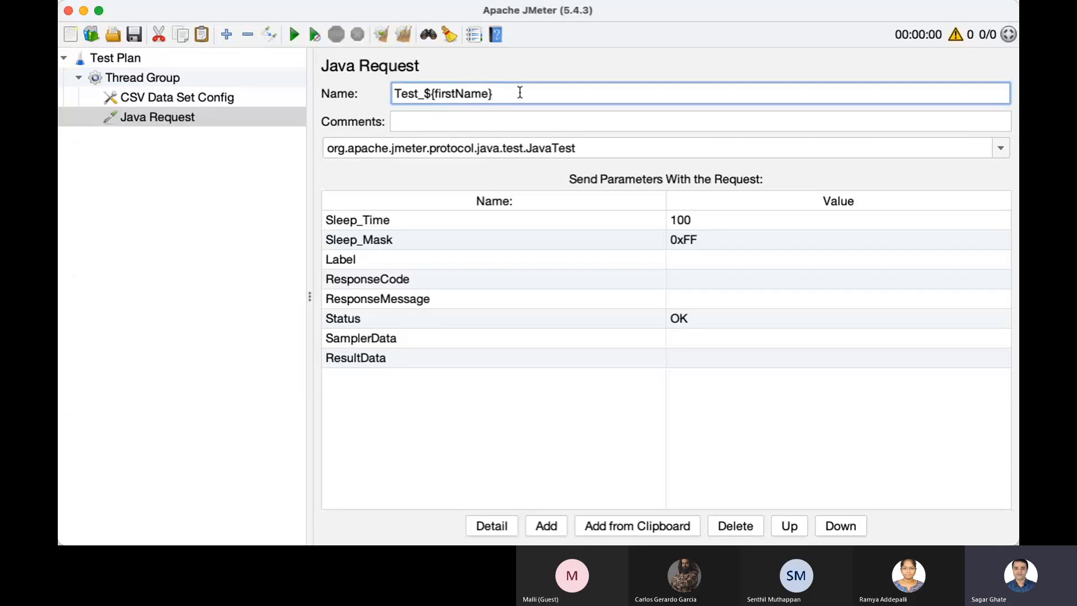
# Step: Extend the Java Request sampler's name to Test_${firstName}_$(lastName)
pyautogui.write('_$(lastName}')
# Step: Open the CSV Data Set Config under the Thread Group and start browsing for its CSV data file
pyautogui.click(215, 98)
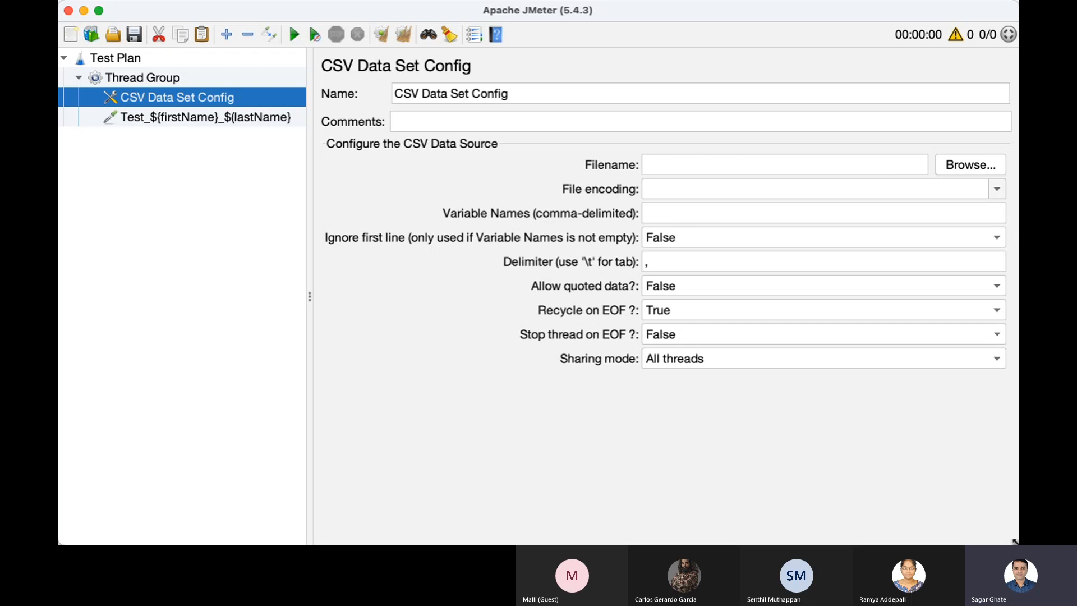
pyautogui.moveTo(1016, 541); pyautogui.dragTo(1039, 542)
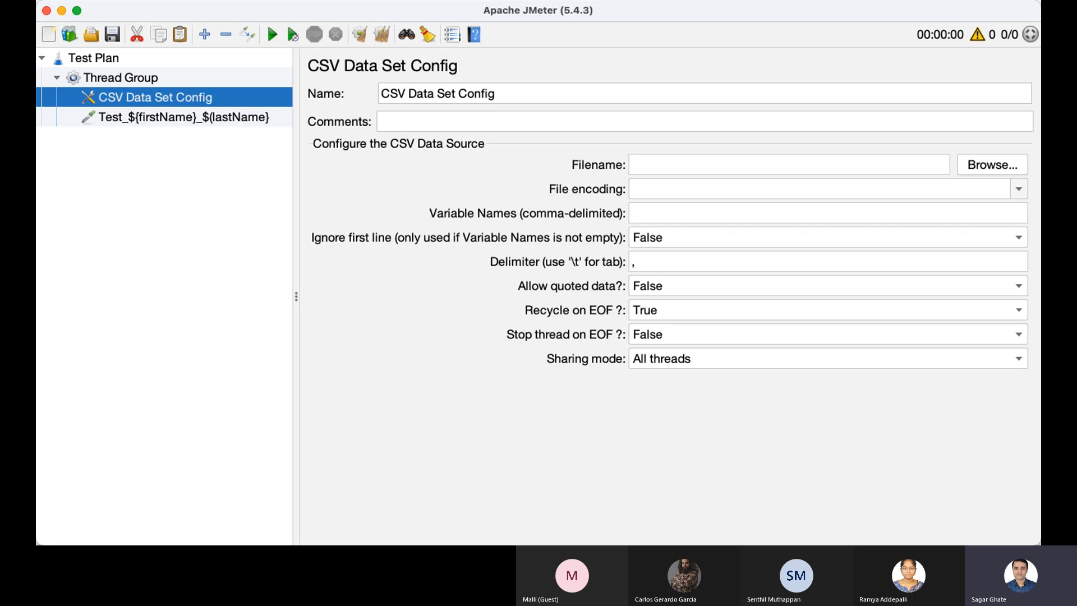
pyautogui.click(997, 169)
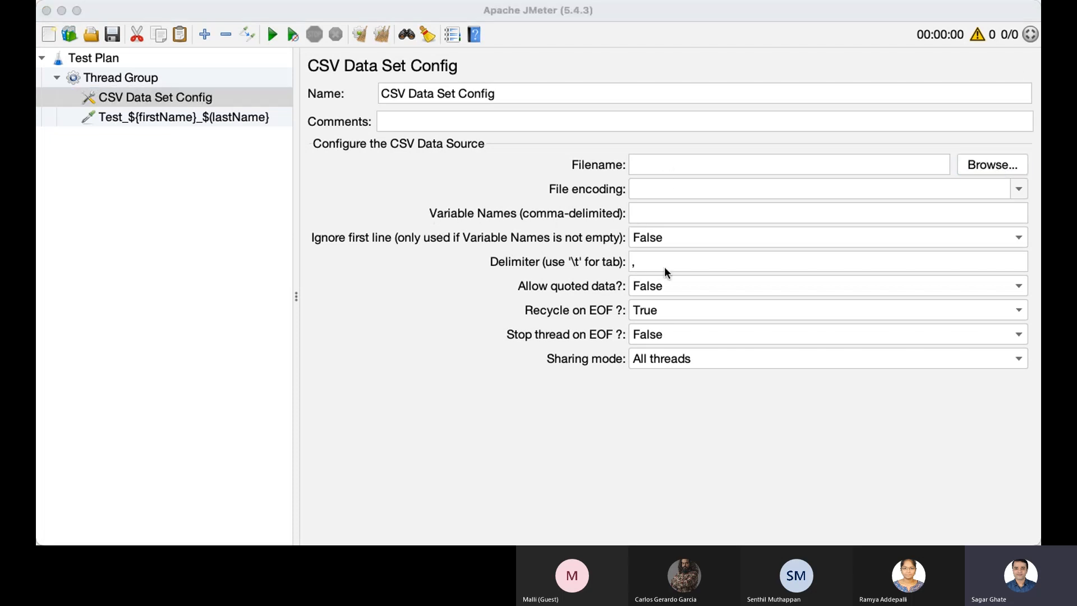
pyautogui.click(752, 390)
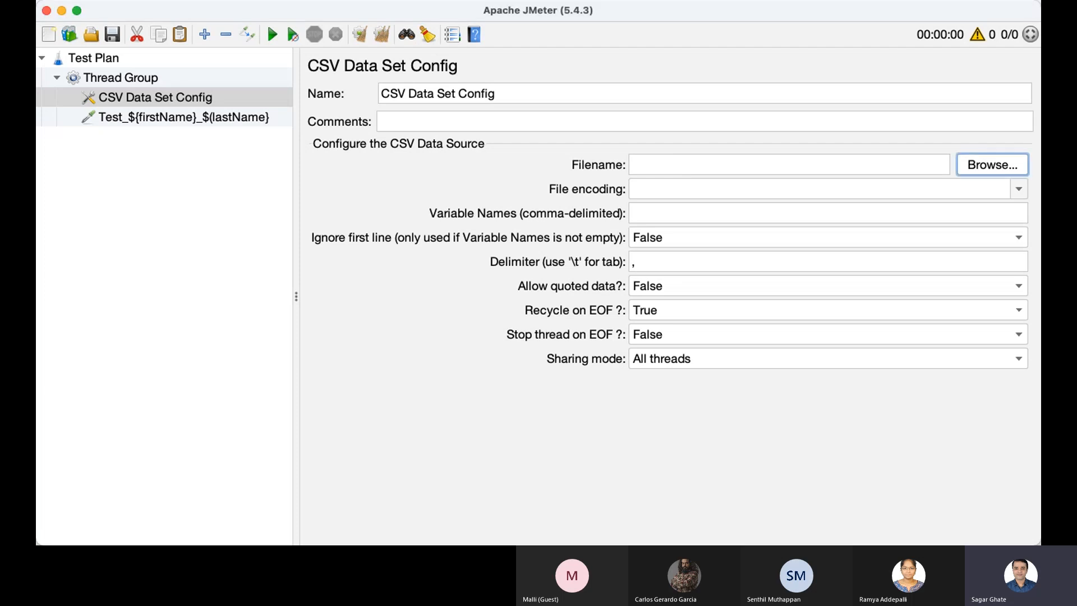
pyautogui.press('super+Tab')
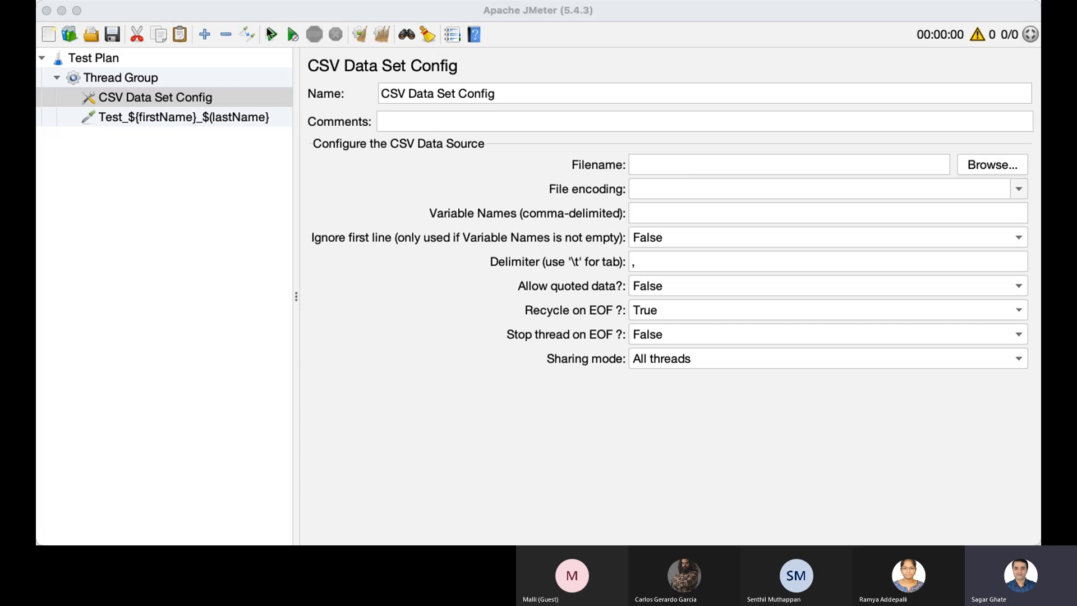
# Step: Switch to the user workbook in Excel and enter the headers firstName and lastName in A1 and B1
pyautogui.click(1013, 127)
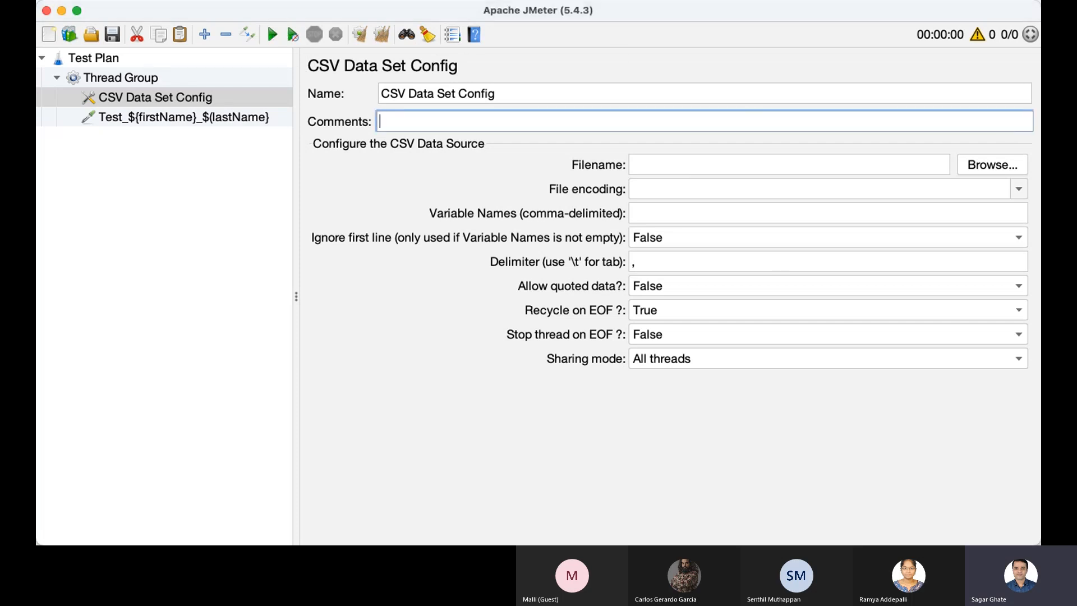
pyautogui.press('super+Tab')
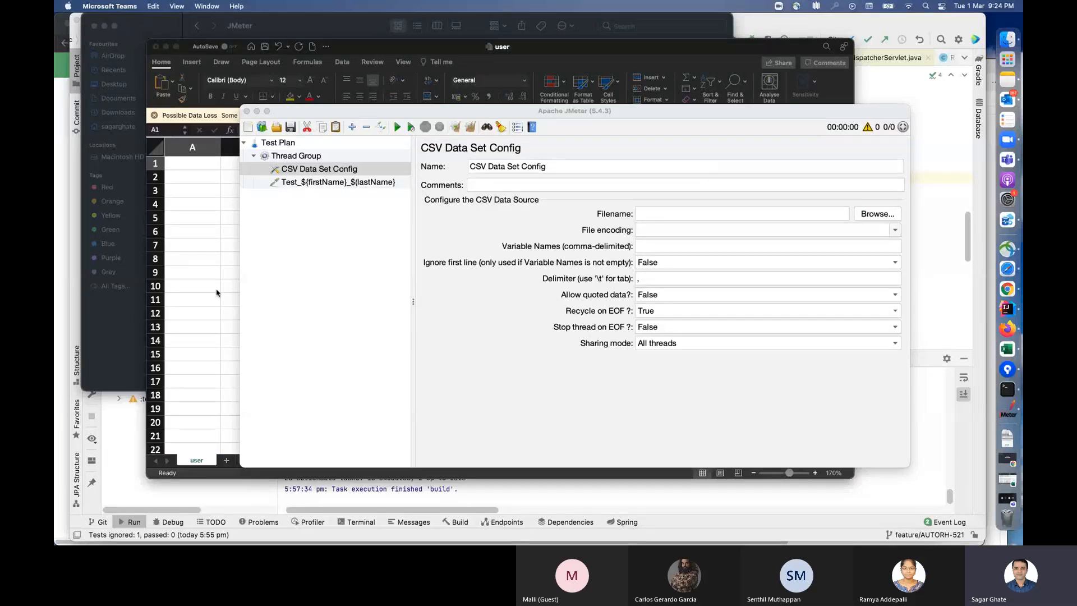
pyautogui.click(217, 291)
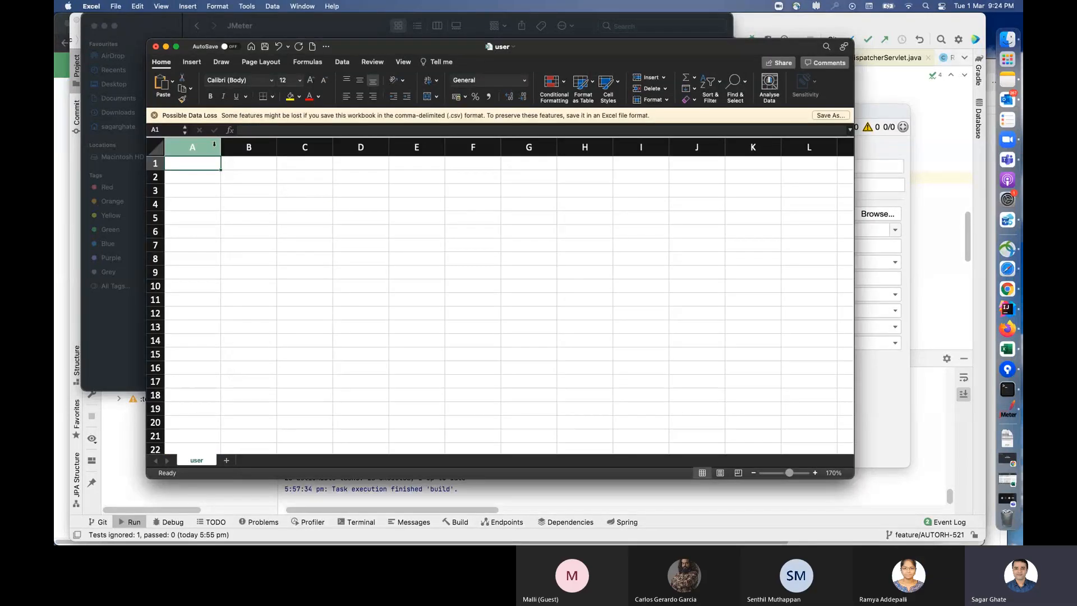
pyautogui.write('firstName')
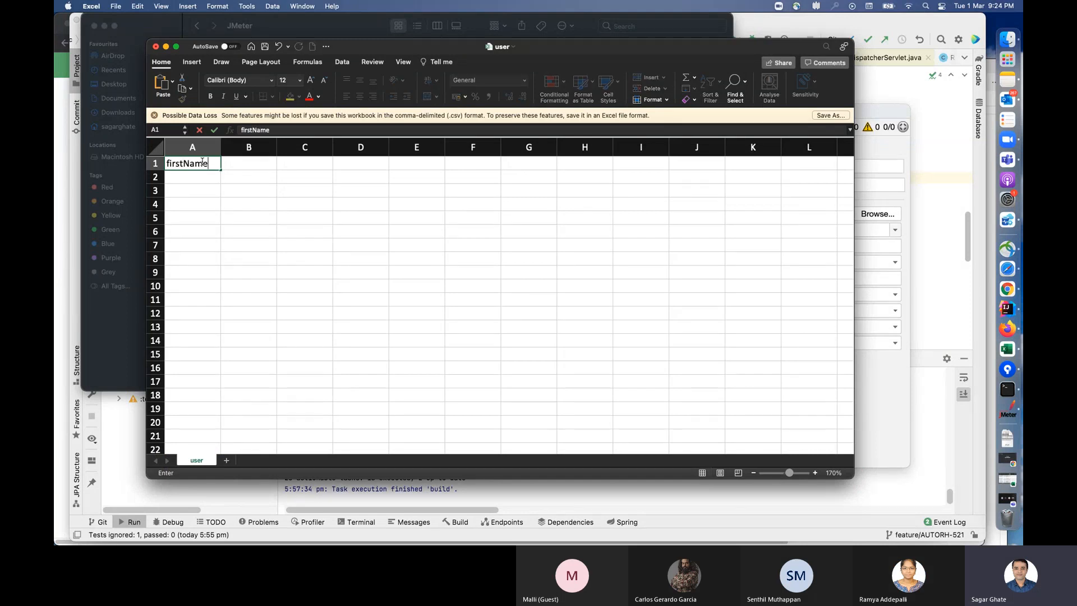
pyautogui.press('Tab')
pyautogui.write('lastName')
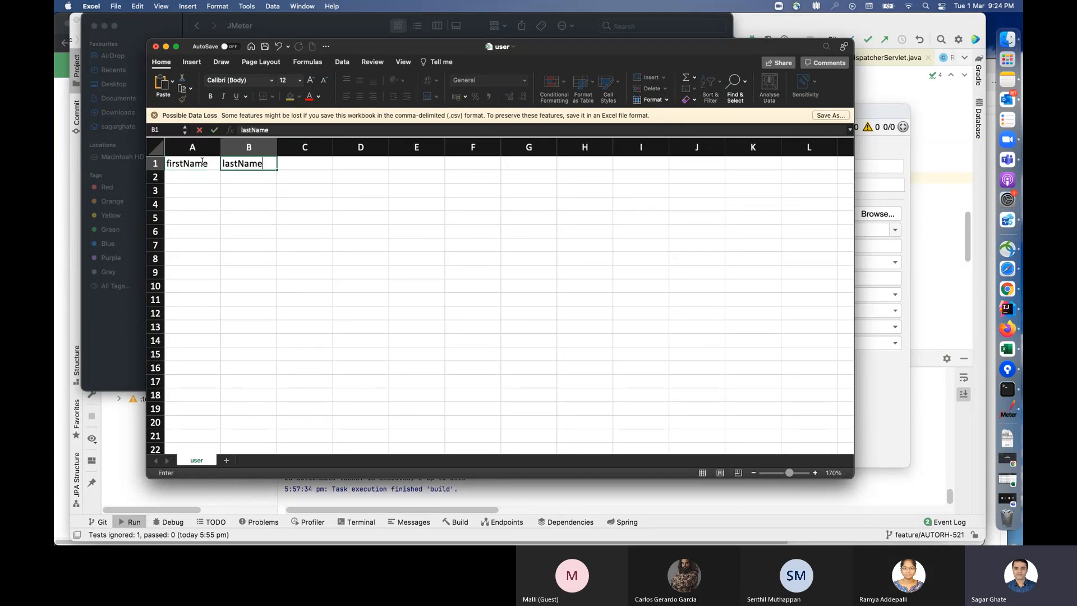
pyautogui.press('Tab')
# Step: Fill row 2 with the first name Test1 and the last name TestName
pyautogui.click(206, 179)
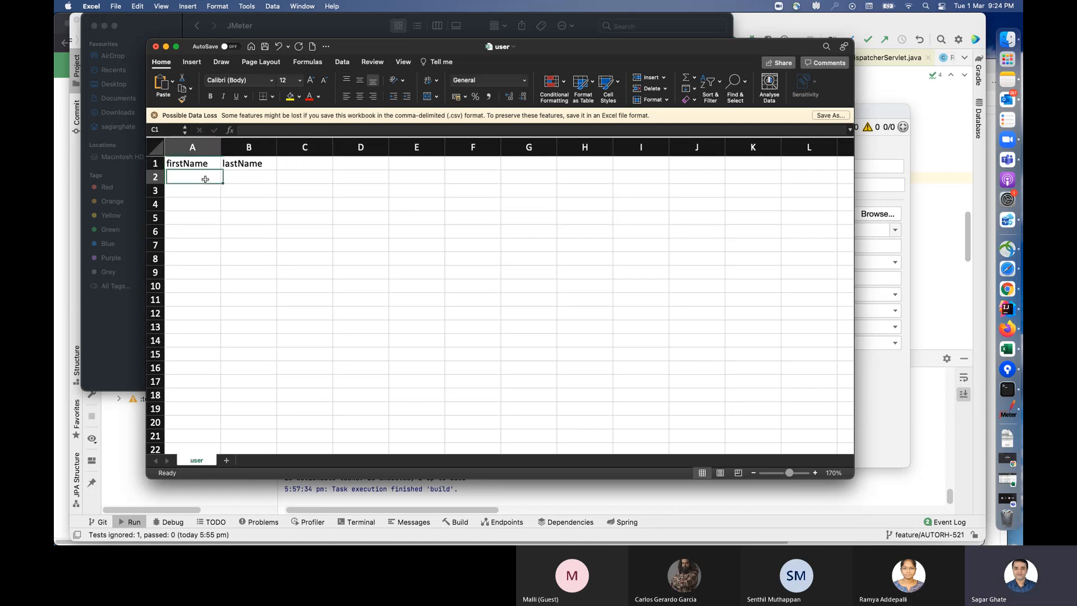
pyautogui.write('Testl')
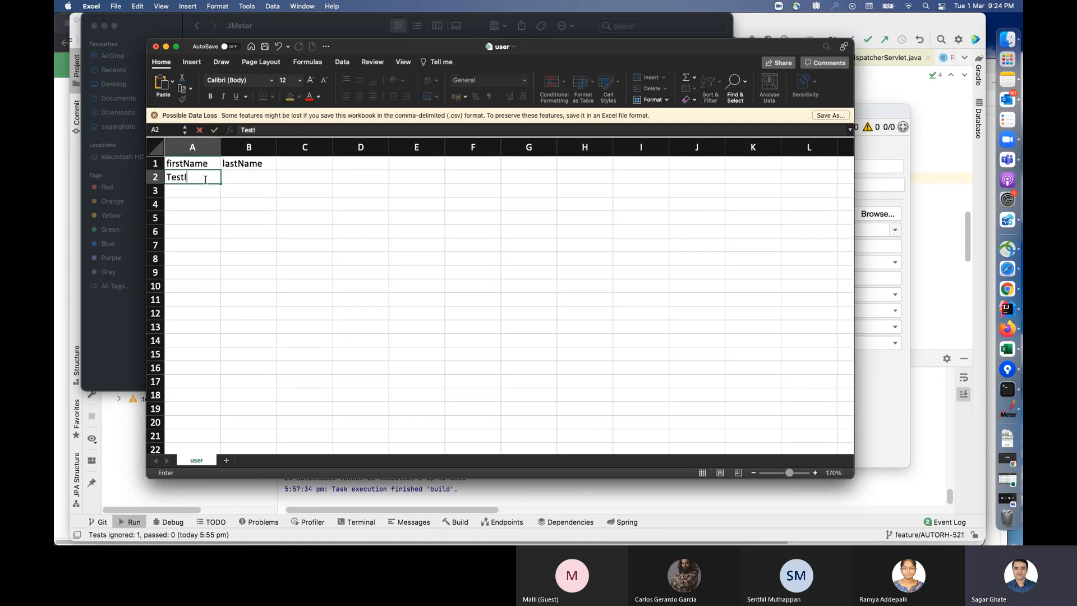
pyautogui.press('BackSpace')
pyautogui.write('1')
pyautogui.press('Tab')
pyautogui.write('Test')
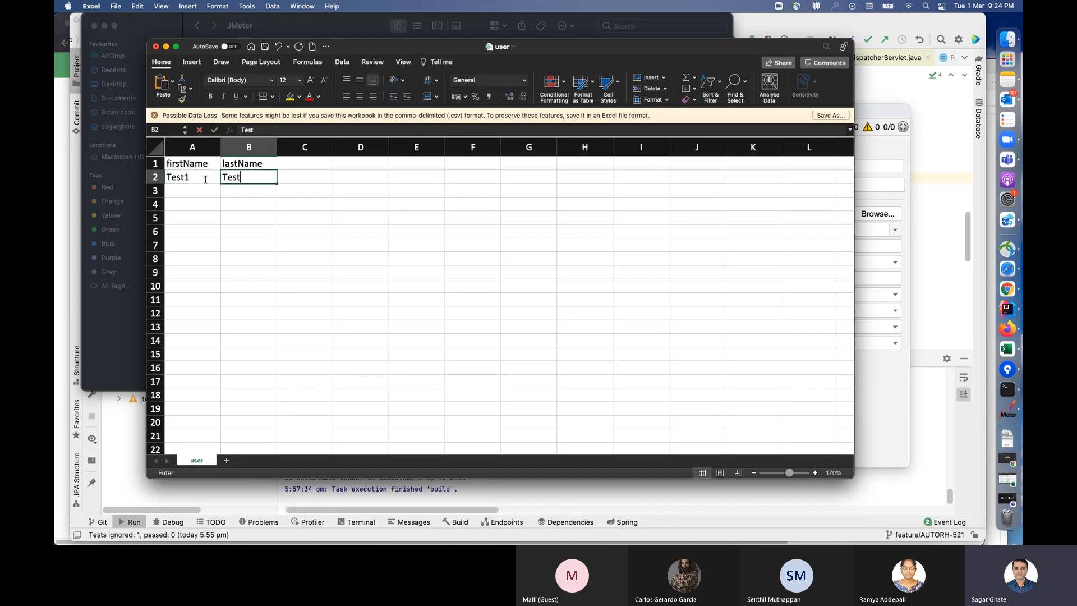
pyautogui.write('Name')
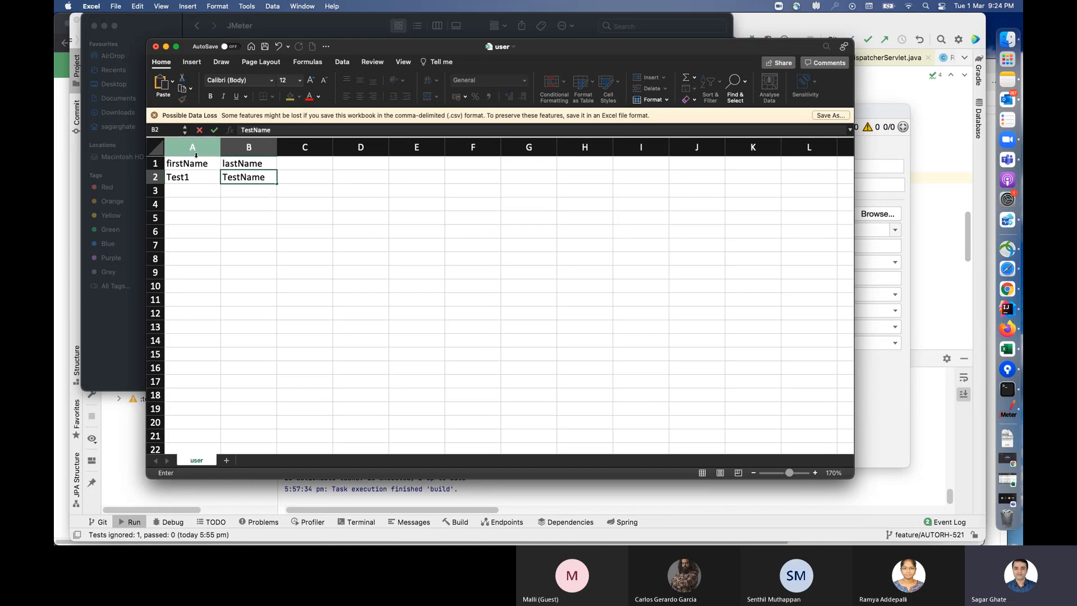
# Step: Enter the presenter's first and last name in row 3 under the matching headers
pyautogui.click(193, 190)
pyautogui.write('Sagar')
pyautogui.press('Tab')
pyautogui.write('Ghate')
# Step: Enter Jmeter and TestData in row 4 and save the user CSV file
pyautogui.click(191, 202)
pyautogui.write('Jmeter')
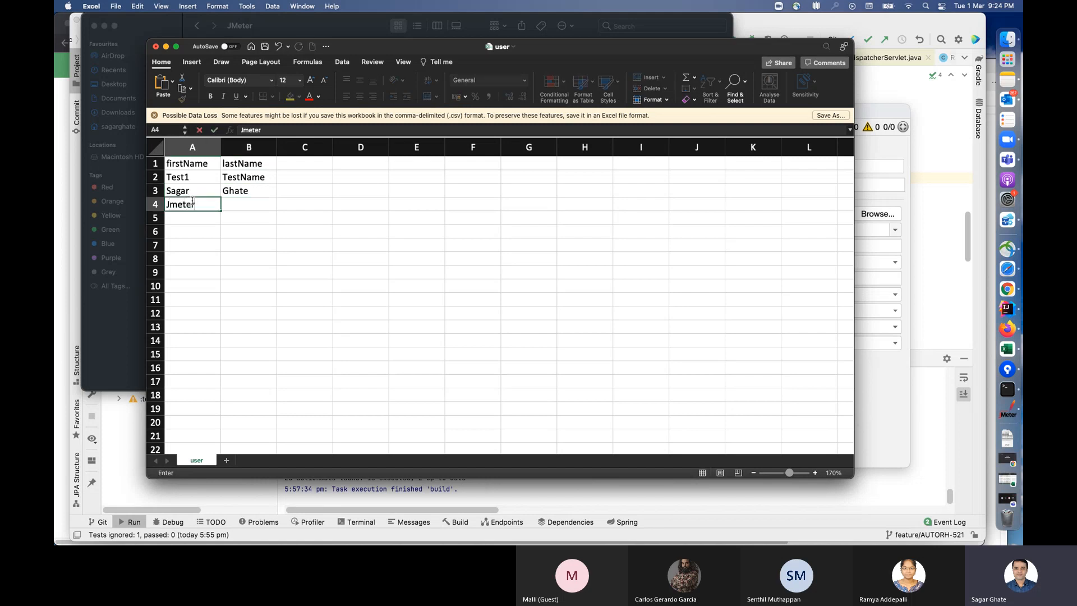
pyautogui.press('Tab')
pyautogui.write('TestData')
pyautogui.click(342, 248)
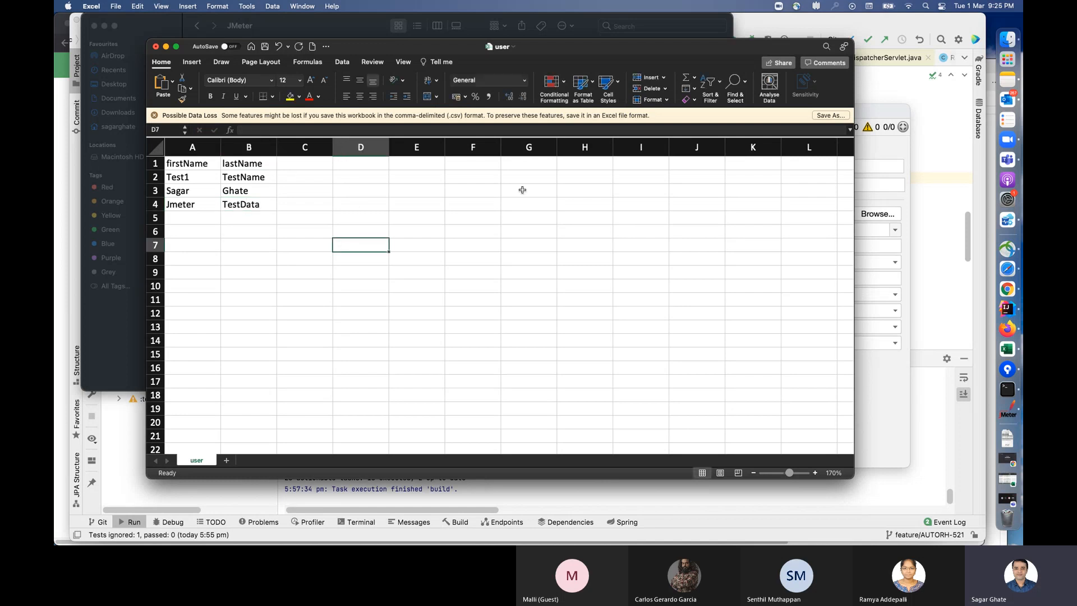
pyautogui.press('super+s')
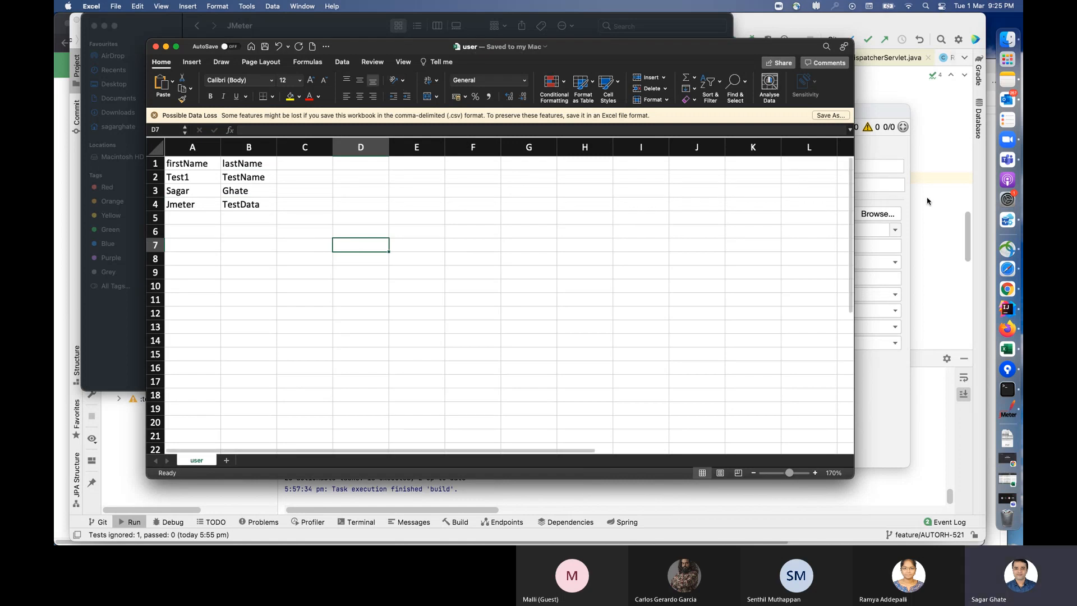
# Step: Switch to JMeter and select user.csv from Documents/BY/Training/JMeter as the CSV Data Set Config's file
pyautogui.click(1009, 406)
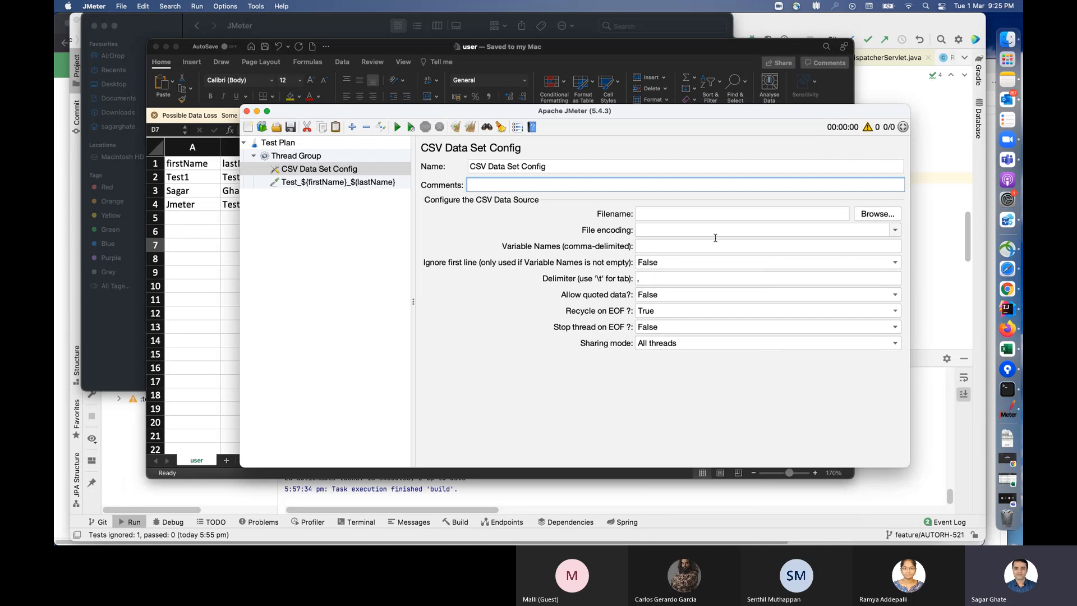
pyautogui.click(877, 215)
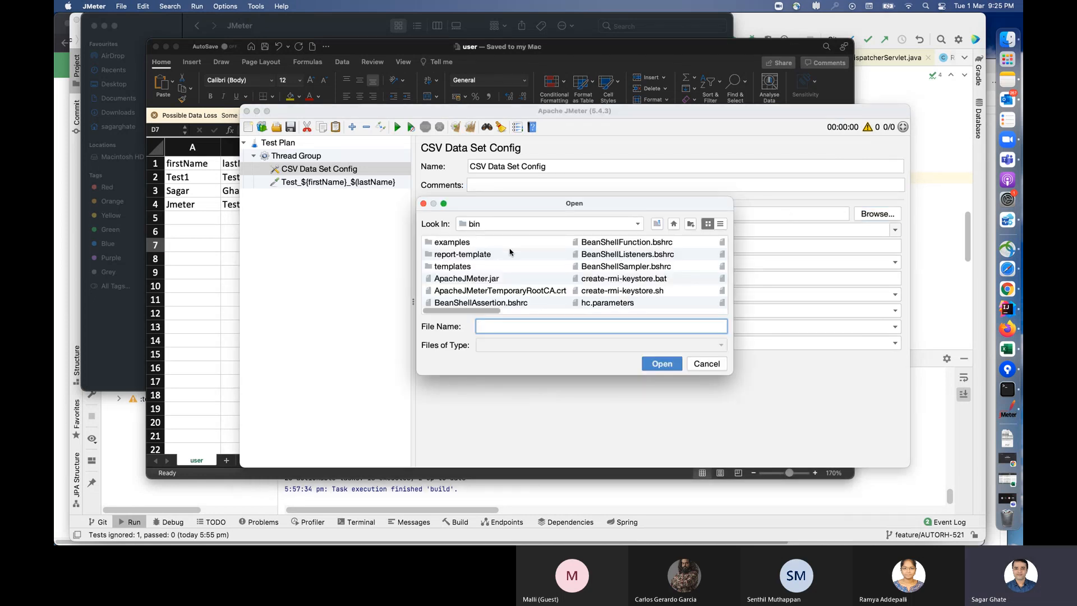
pyautogui.click(674, 224)
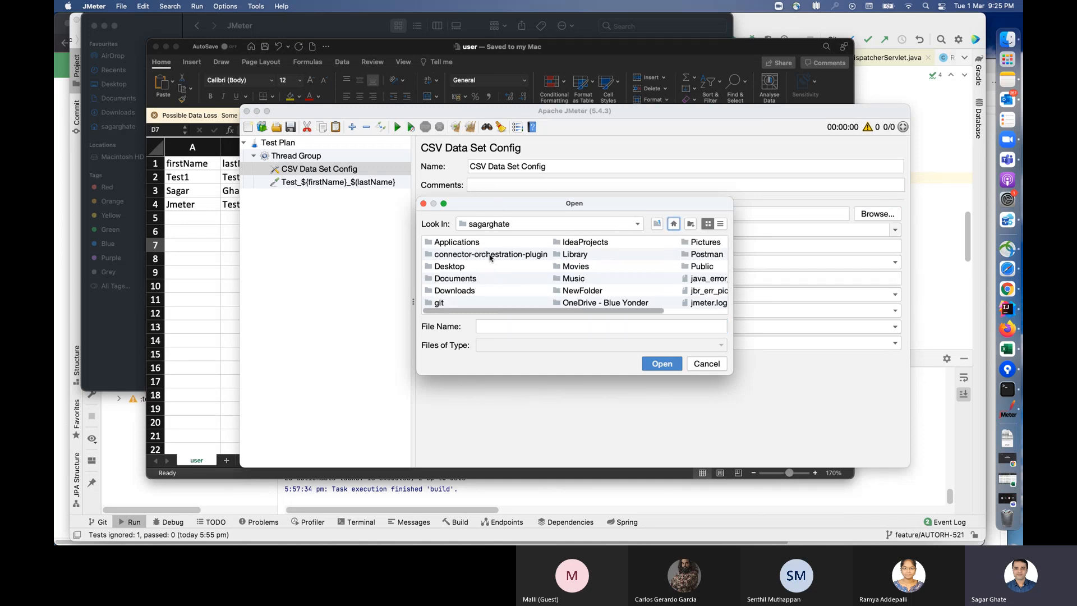
pyautogui.click(473, 279)
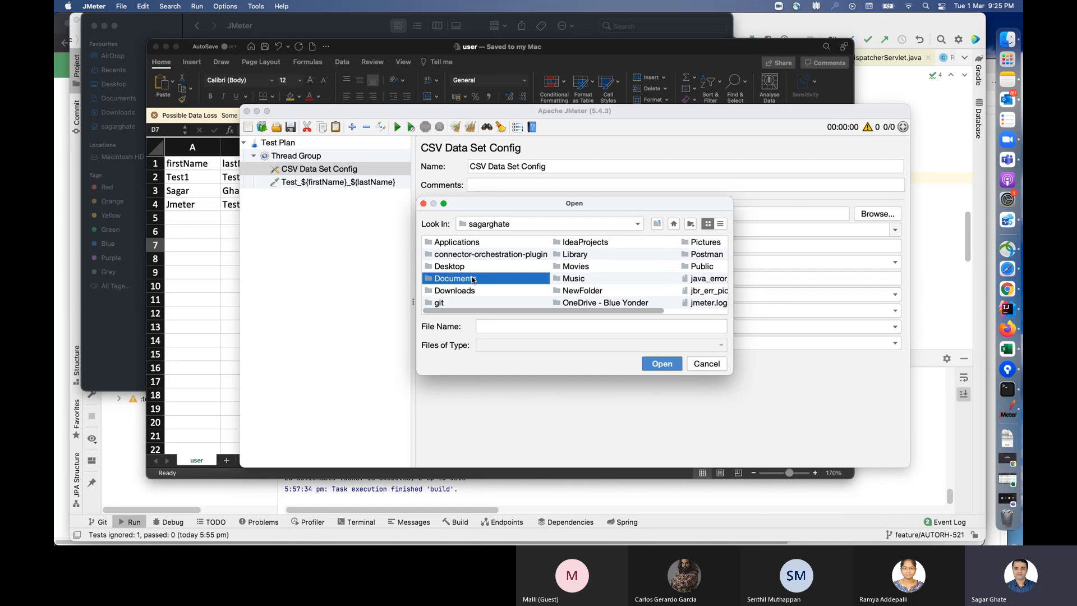
pyautogui.doubleClick(431, 280)
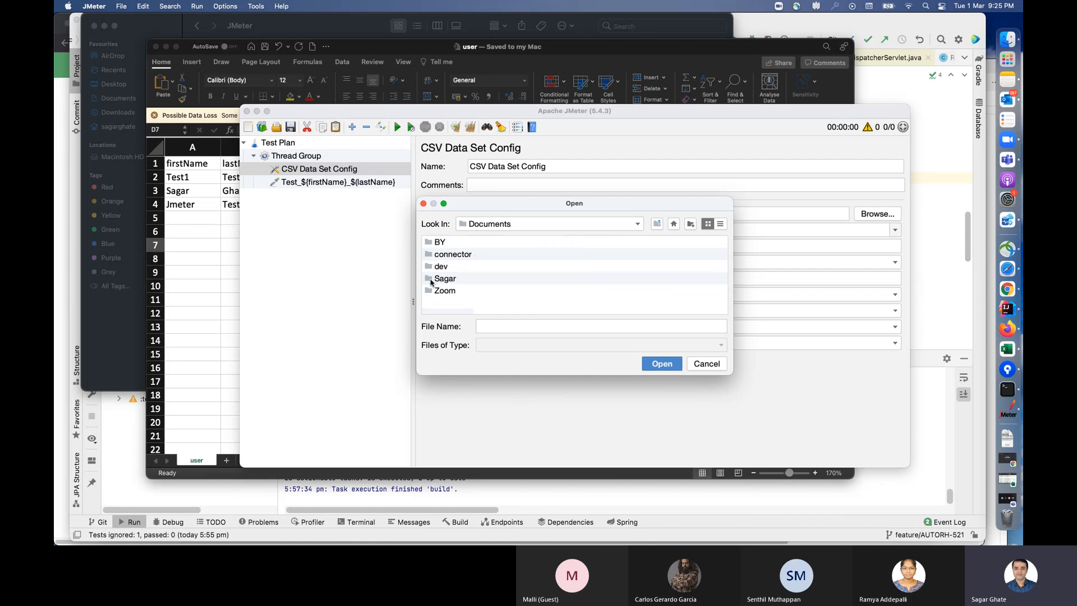
pyautogui.doubleClick(431, 247)
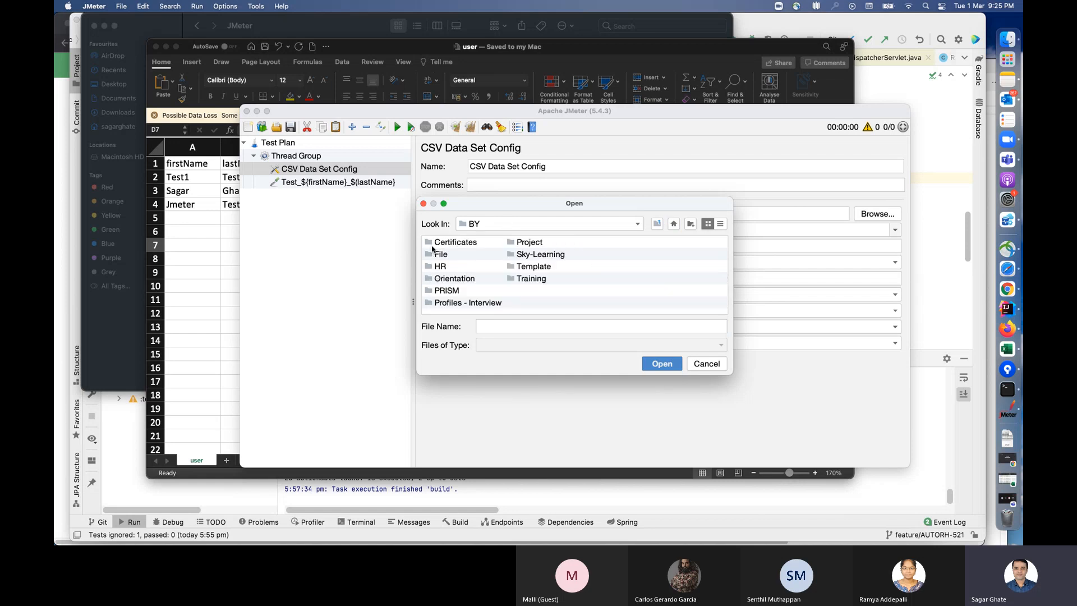
pyautogui.doubleClick(532, 278)
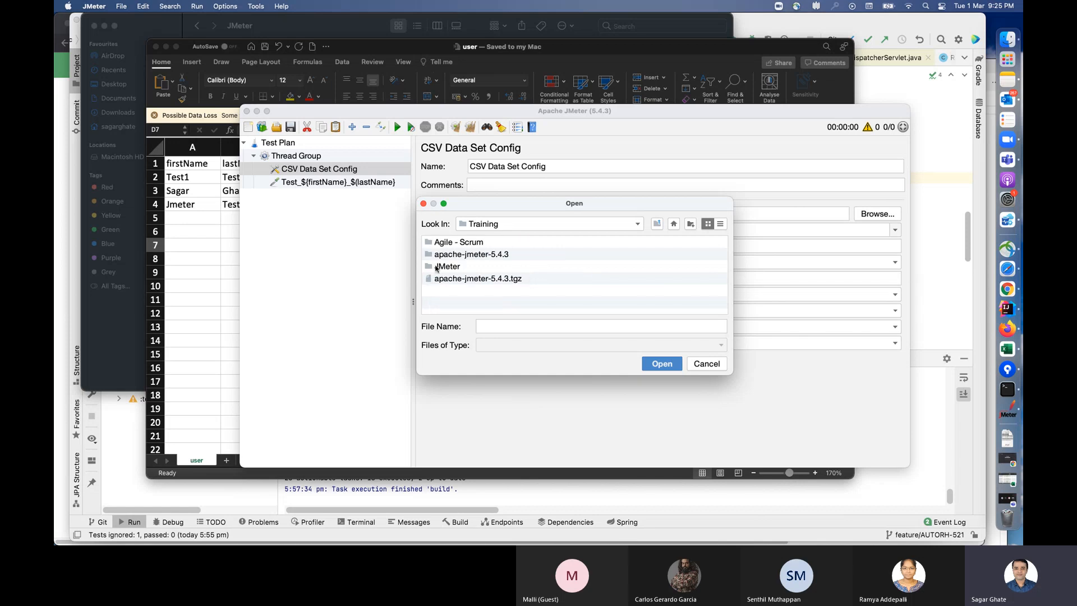
pyautogui.doubleClick(435, 267)
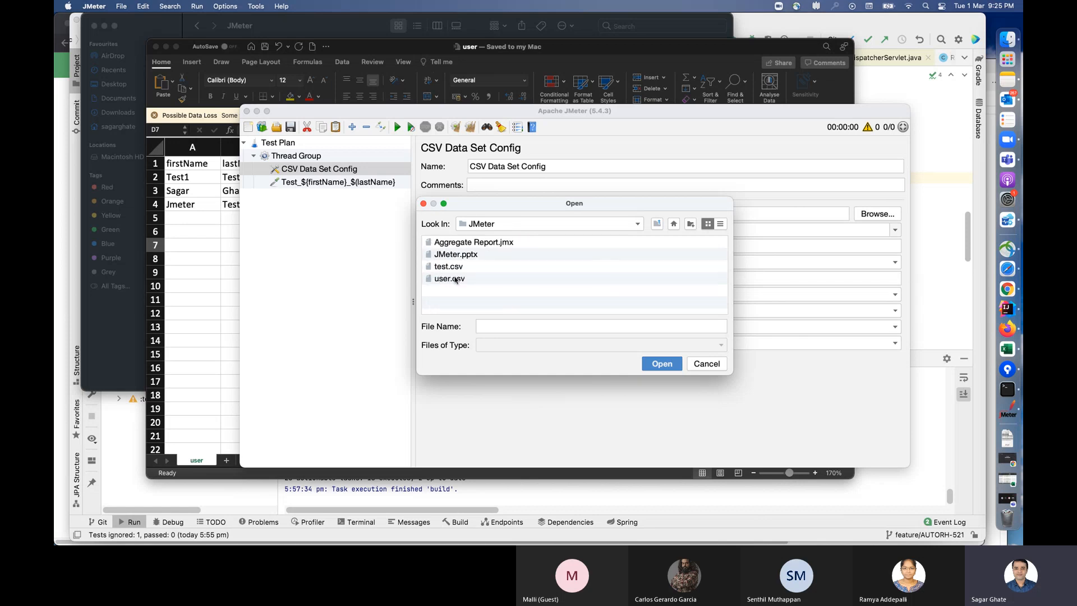
pyautogui.click(455, 279)
pyautogui.click(667, 366)
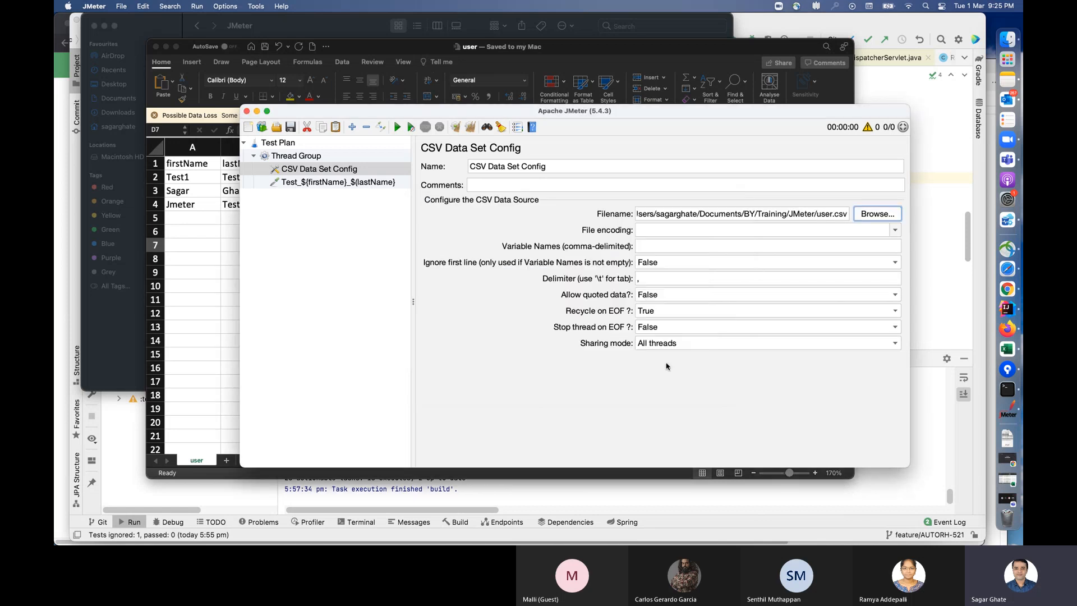
# Step: Add a View Results Tree listener to the Thread Group
pyautogui.moveTo(561, 111); pyautogui.dragTo(456, 112)
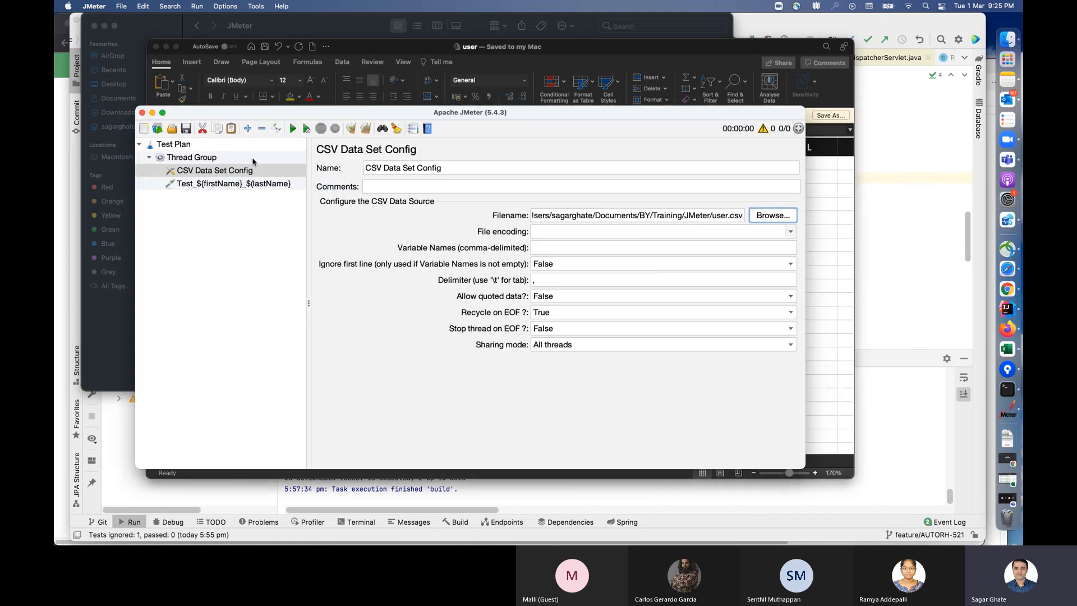
pyautogui.click(179, 157)
pyautogui.rightClick(203, 157)
pyautogui.moveTo(361, 163)
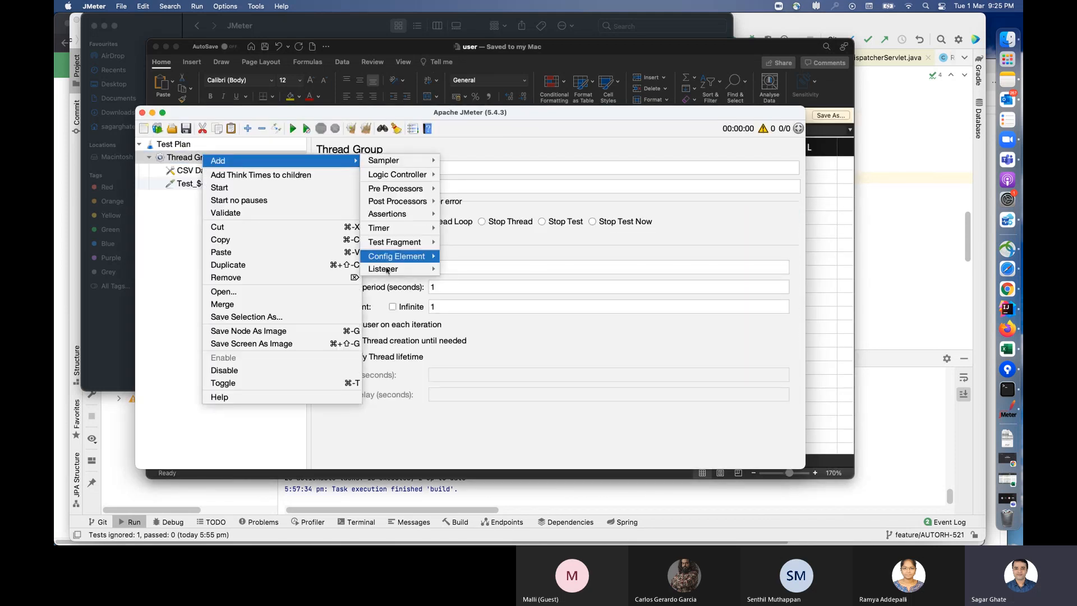
pyautogui.moveTo(390, 269)
pyautogui.click(474, 271)
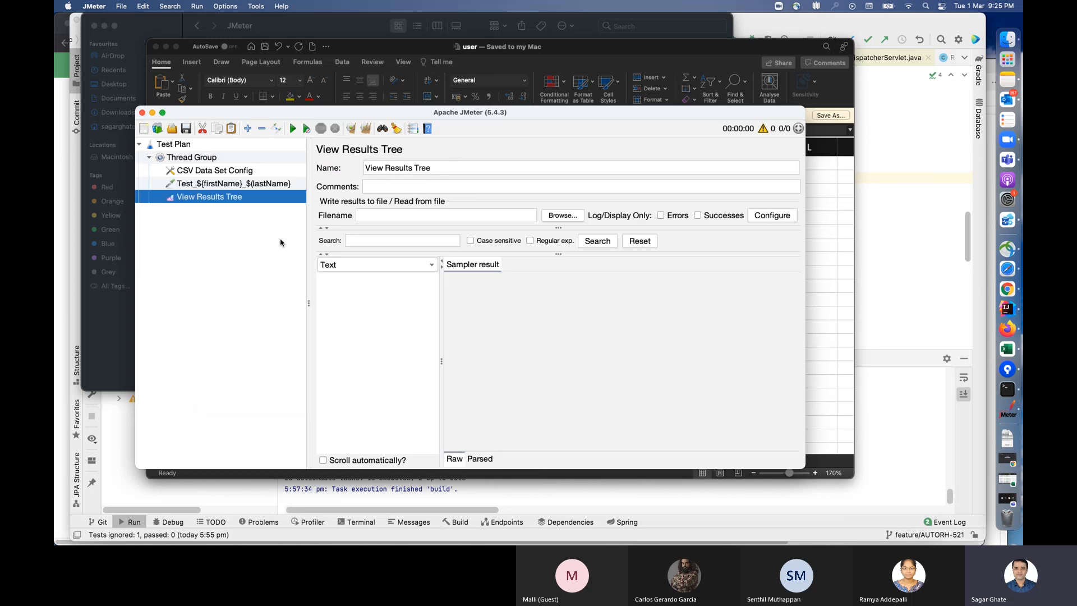
# Step: Set the Thread Group's number of threads to 2
pyautogui.click(244, 184)
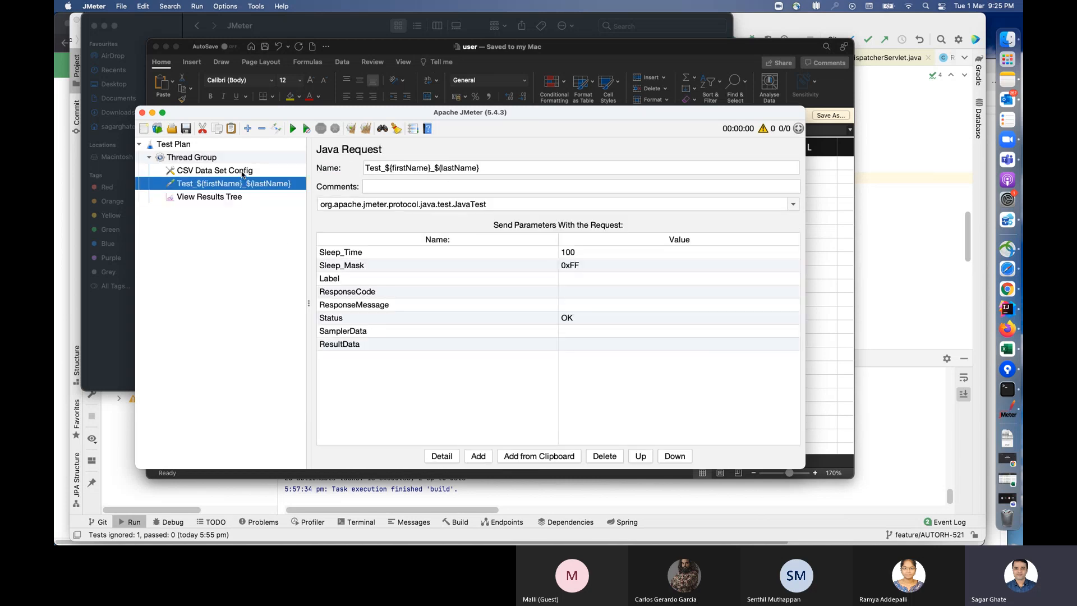
pyautogui.click(242, 171)
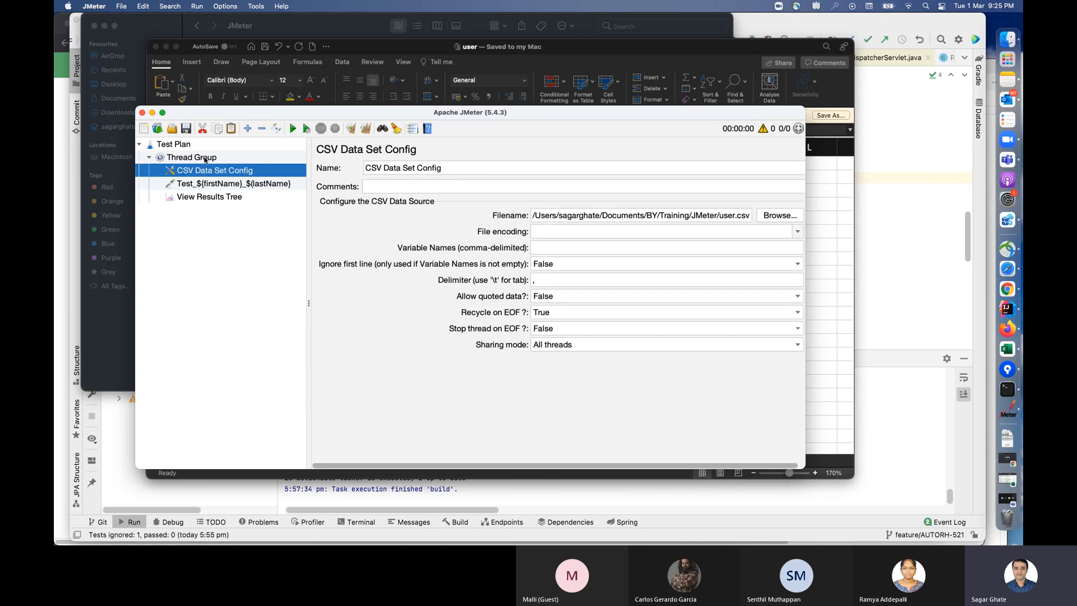
pyautogui.press('Up')
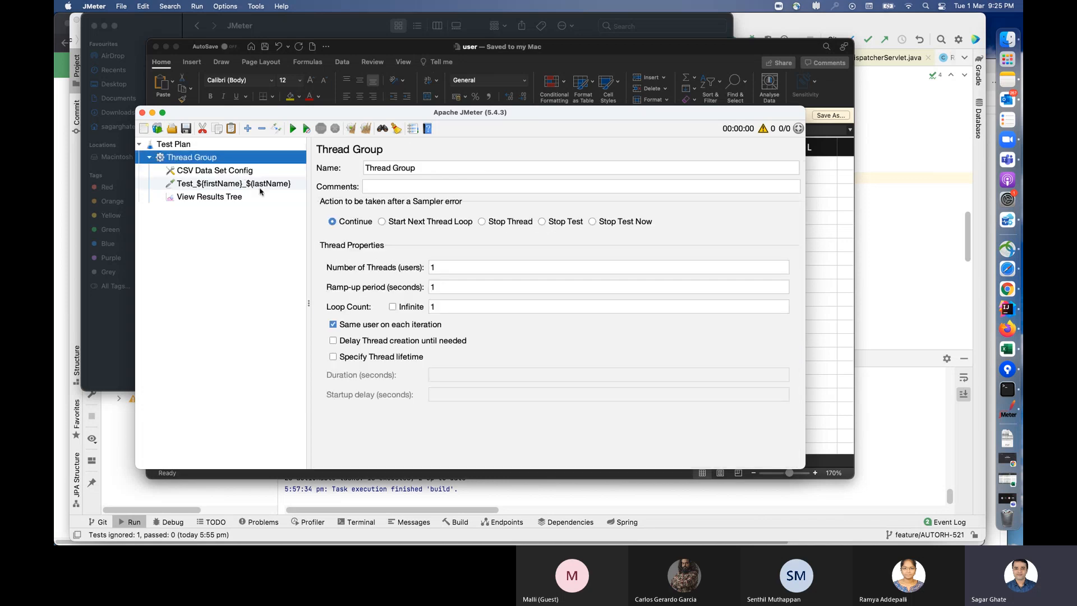
pyautogui.doubleClick(450, 307)
pyautogui.doubleClick(427, 267)
pyautogui.write('2')
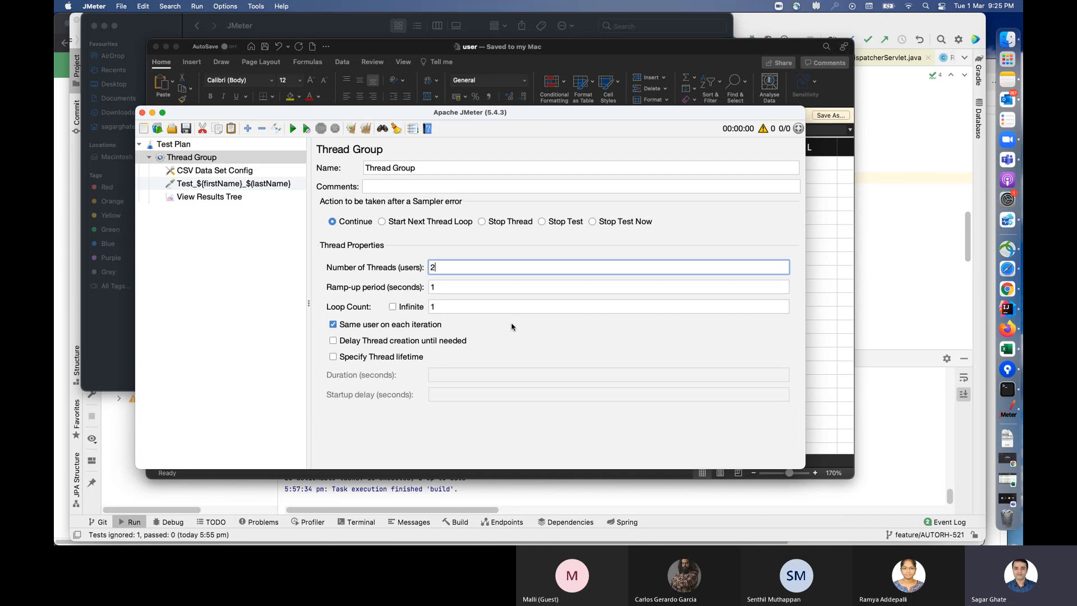
# Step: Run the test plan without saving it and open its results in View Results Tree
pyautogui.click(292, 131)
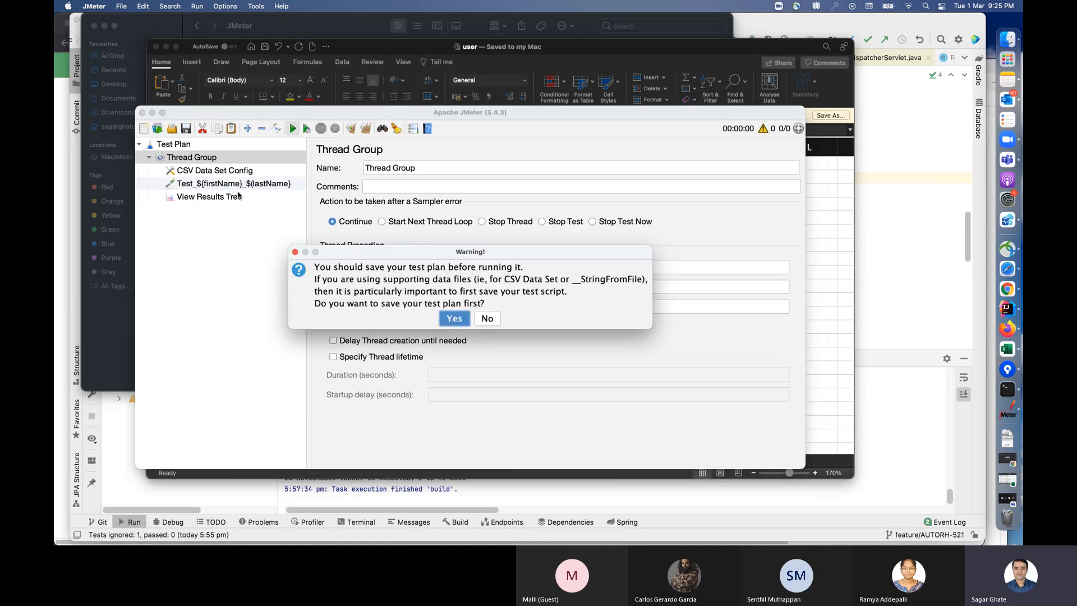
pyautogui.click(486, 318)
pyautogui.click(224, 199)
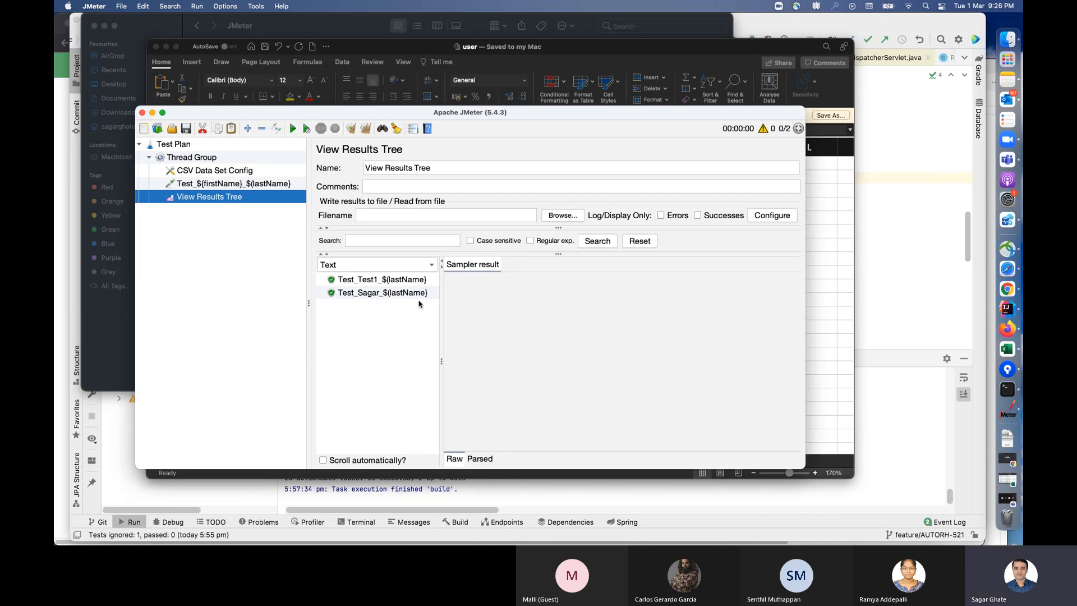
# Step: Compare the Java Request sampler's name with the listed results and check the CSV column headers in Excel
pyautogui.click(234, 183)
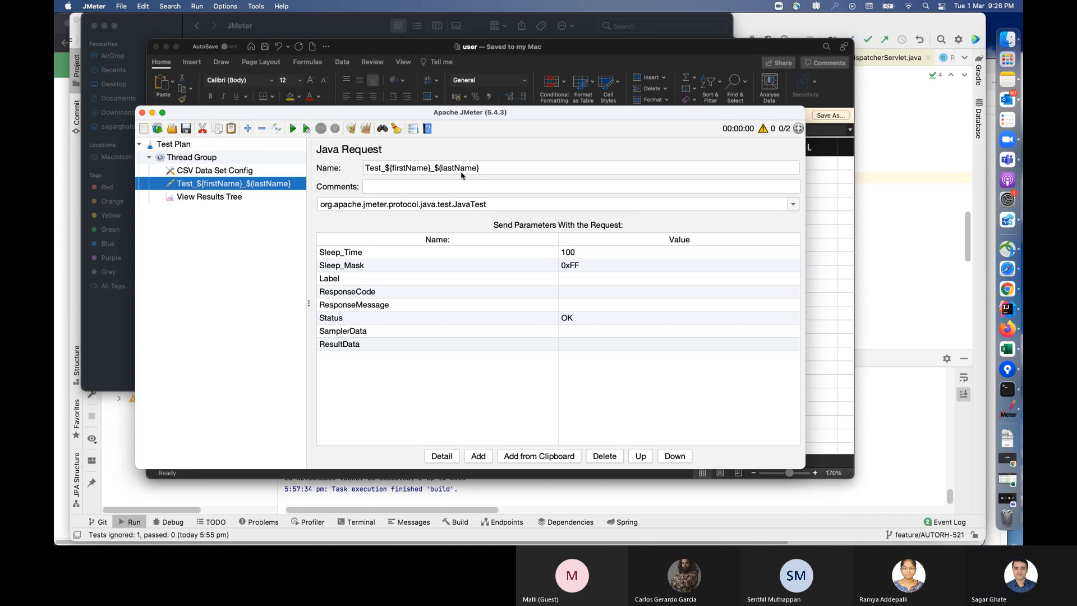
pyautogui.click(245, 197)
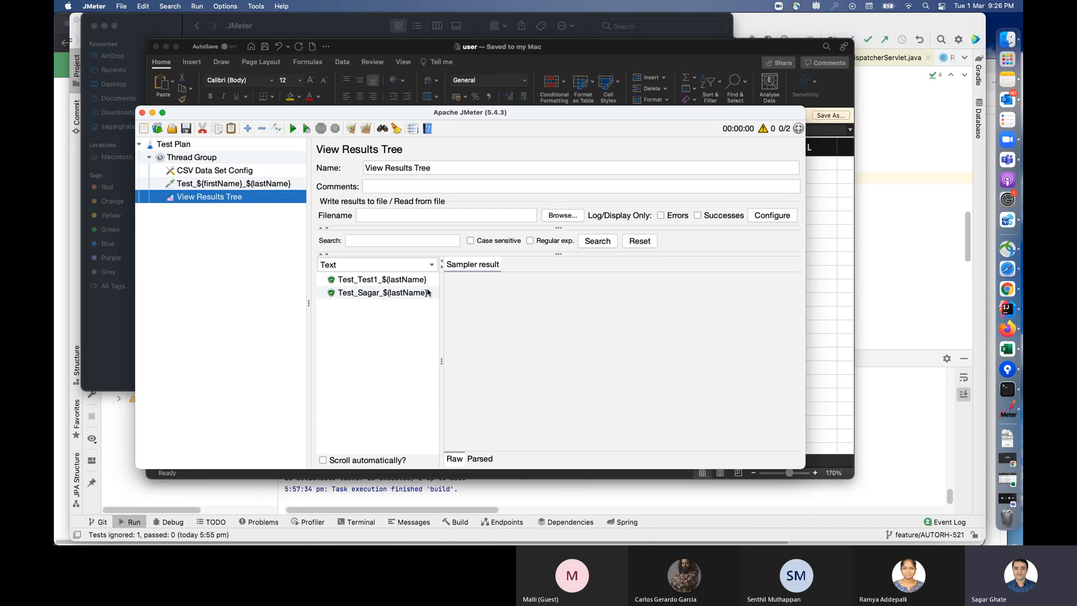
pyautogui.click(236, 183)
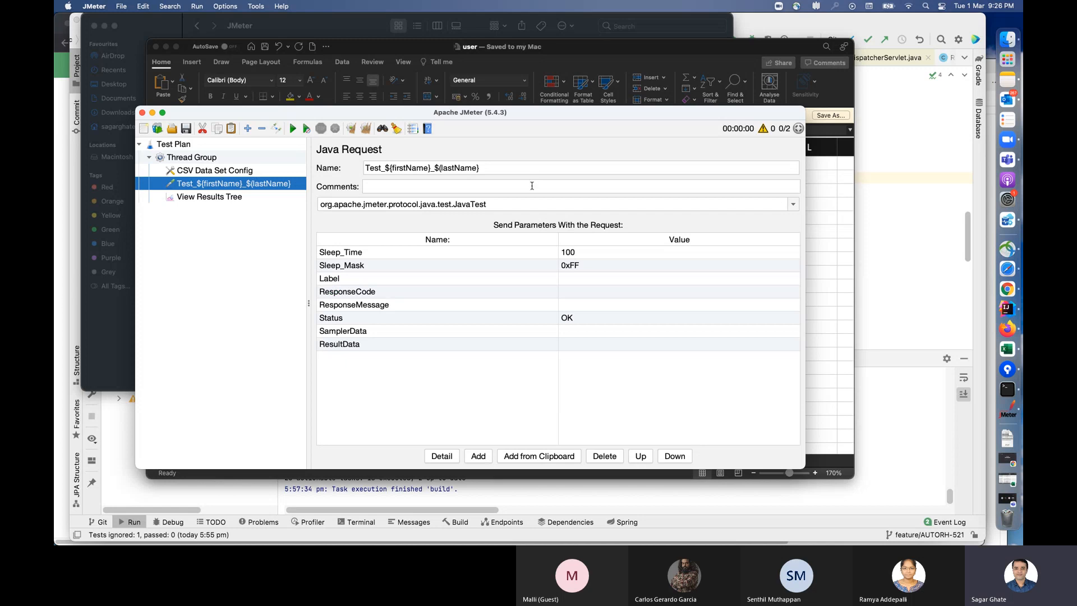
pyautogui.press('super+Tab')
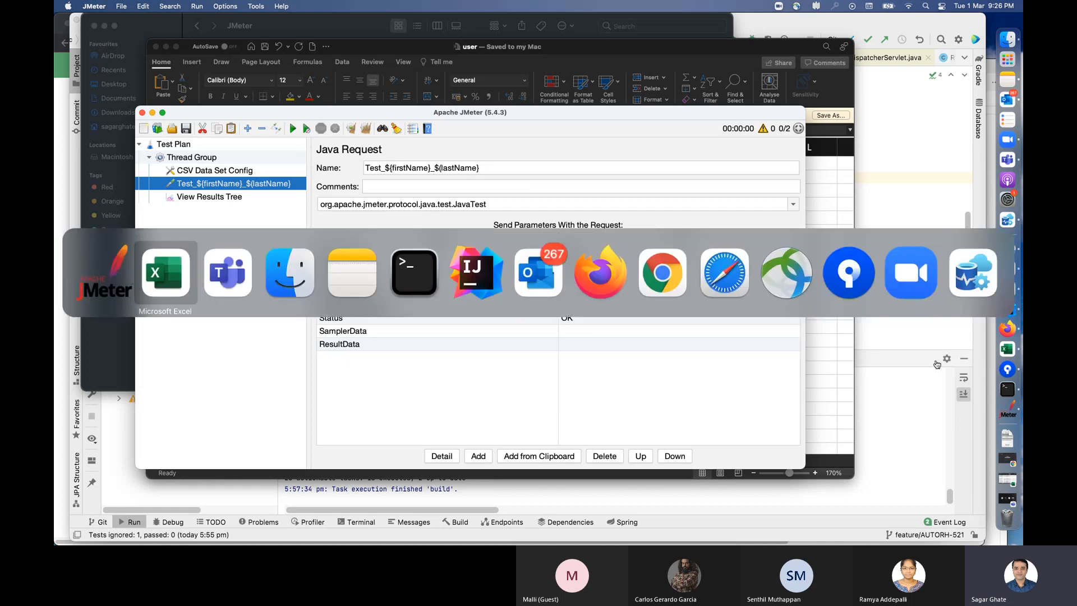
pyautogui.click(279, 262)
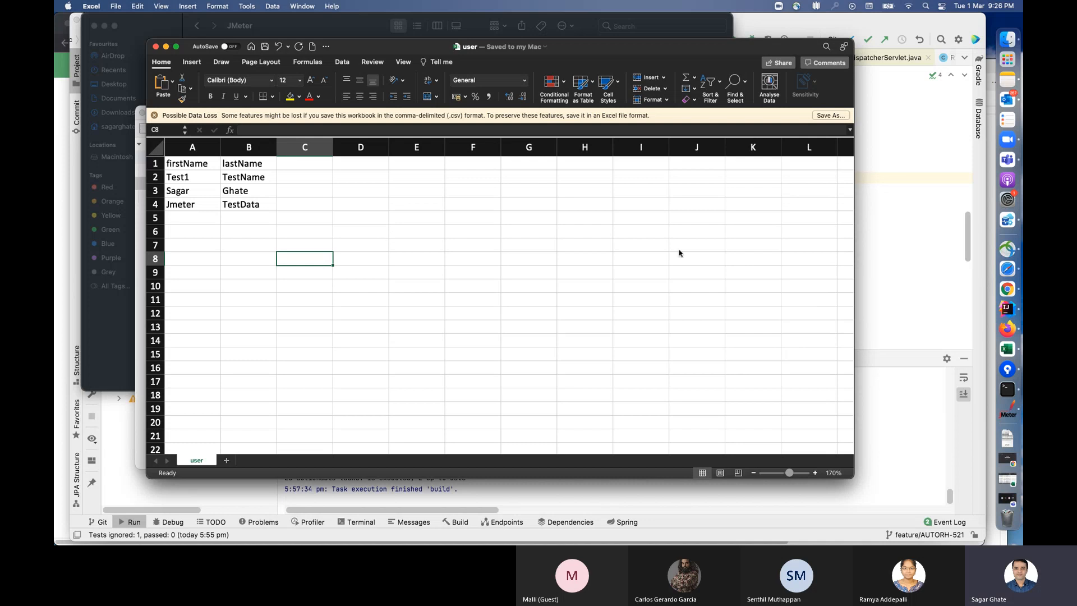
# Step: Switch back to JMeter and correct the brace in the Java Request sampler's name so it reads Test_${firstName}_${lastName}
pyautogui.press('super+Tab')
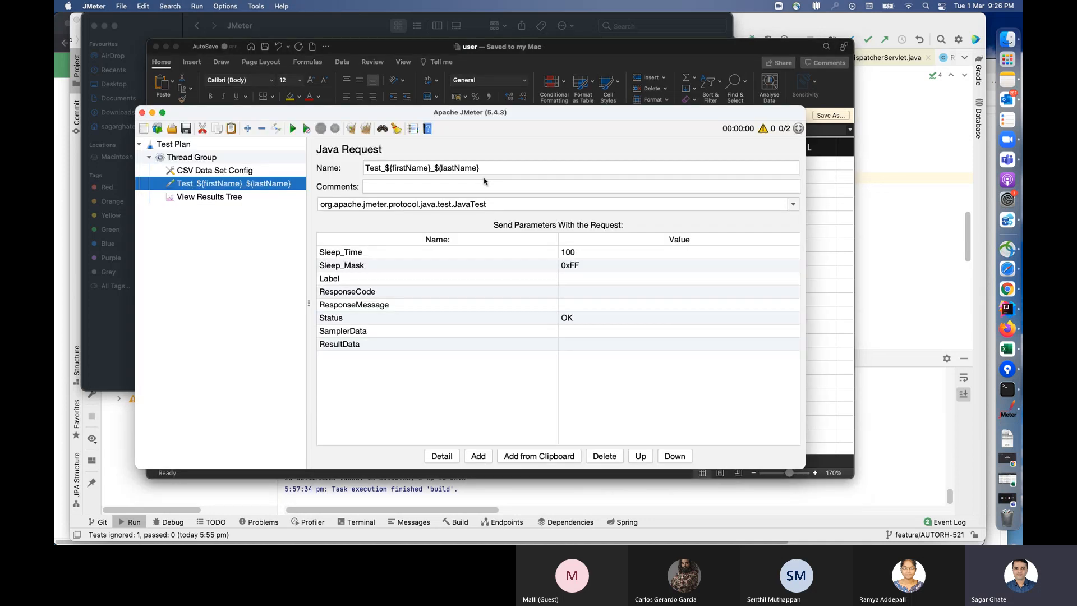
pyautogui.click(431, 169)
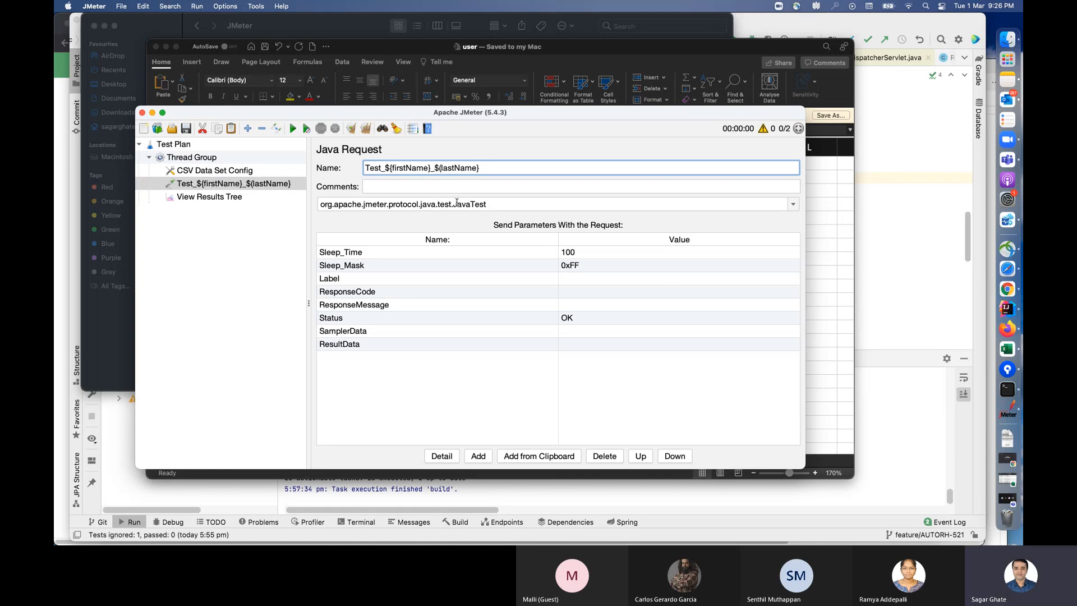
pyautogui.press('BackSpace')
pyautogui.write('{')
# Step: Run the test plan, saving it as Test_${firstName}_${lastName}.jmx in the JMeter folder, and open its results in View Results Tree
pyautogui.click(293, 129)
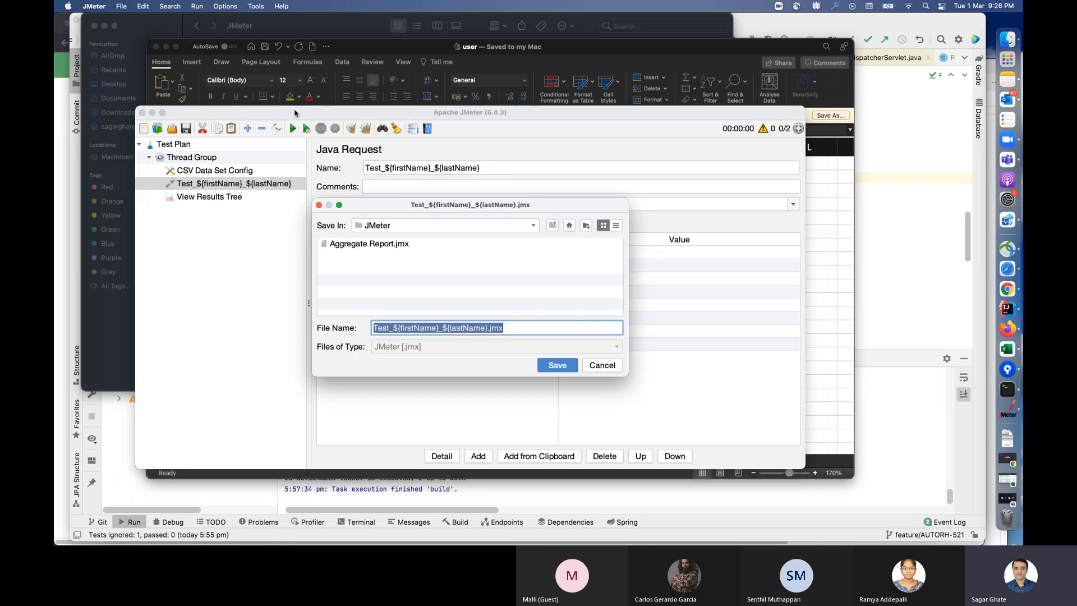
pyautogui.click(561, 368)
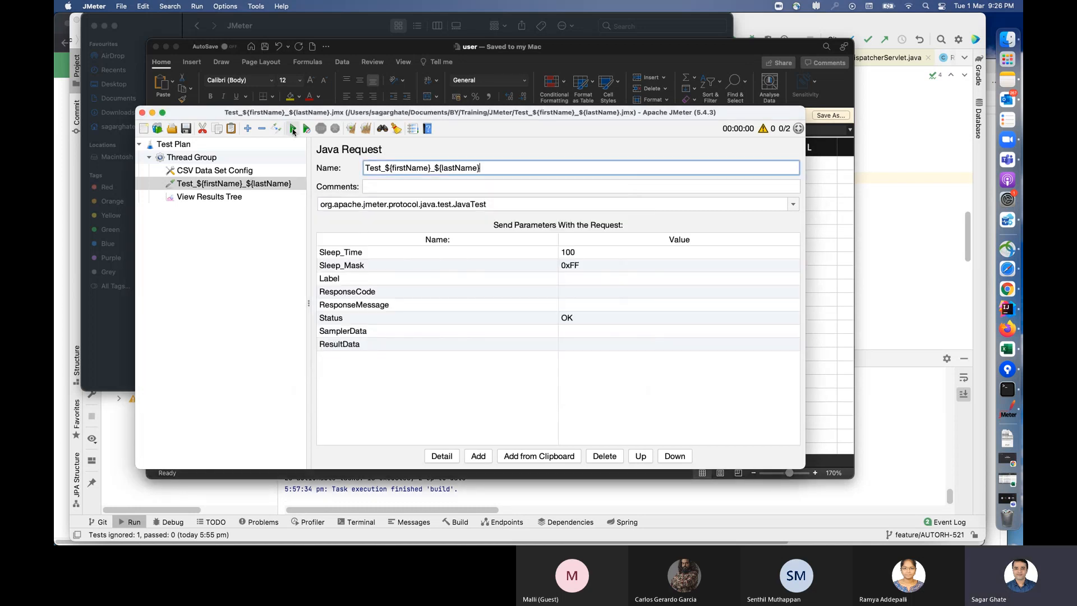
pyautogui.click(239, 199)
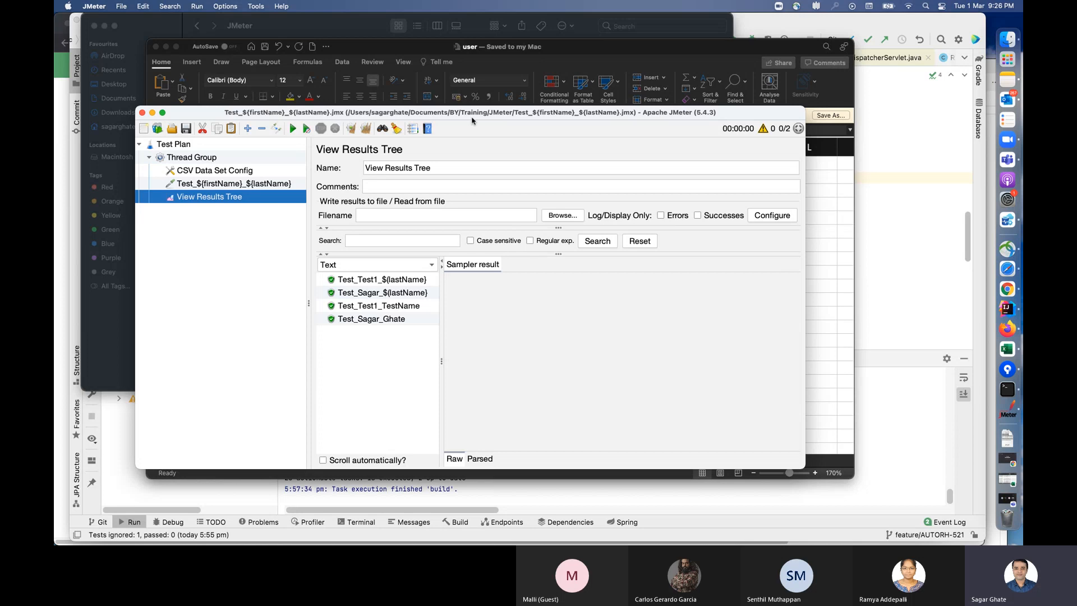
pyautogui.moveTo(749, 116)
pyautogui.mouseDown()
pyautogui.moveTo(726, 186)
pyautogui.moveTo(746, 138)
pyautogui.moveTo(754, 253)
pyautogui.moveTo(750, 131)
pyautogui.moveTo(735, 119)
pyautogui.mouseUp()
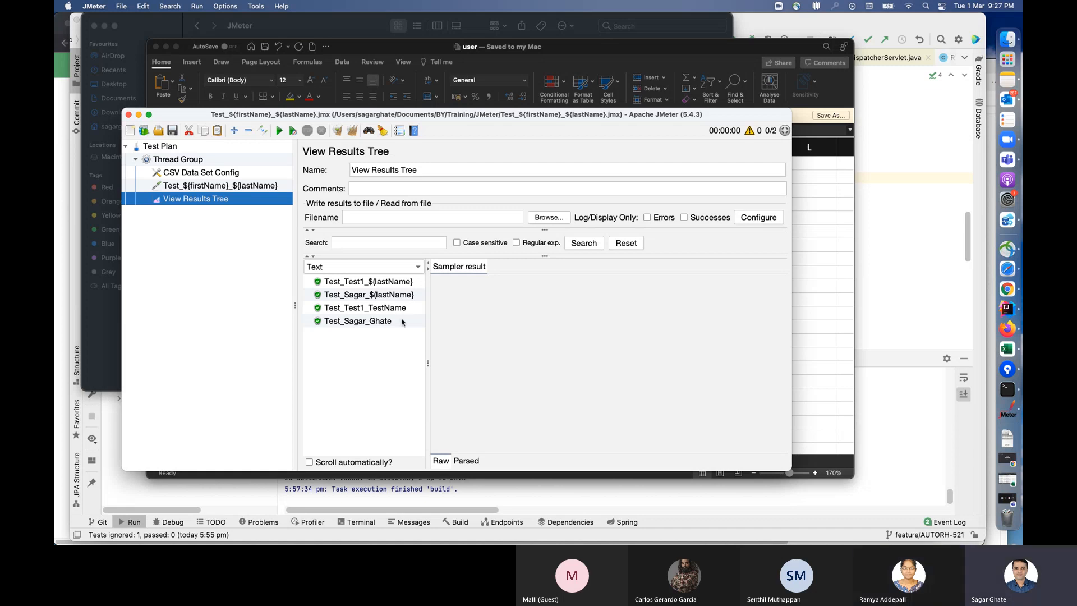
# Step: Look at test.csv and user.csv in Finder's JMeter folder and check the user sheet in Excel
pyautogui.click(1007, 39)
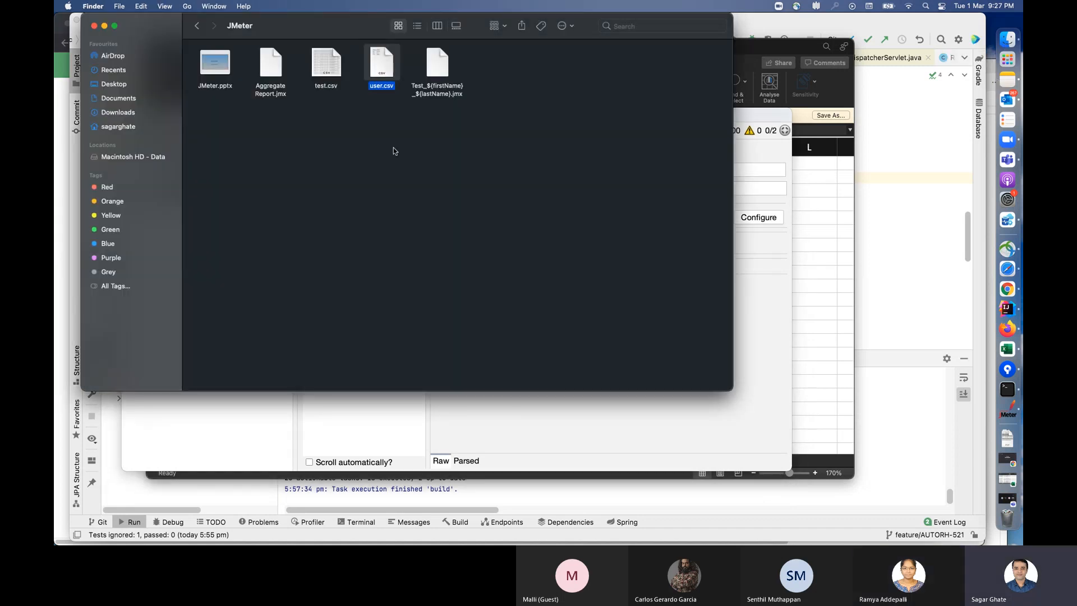
pyautogui.click(359, 112)
pyautogui.click(326, 69)
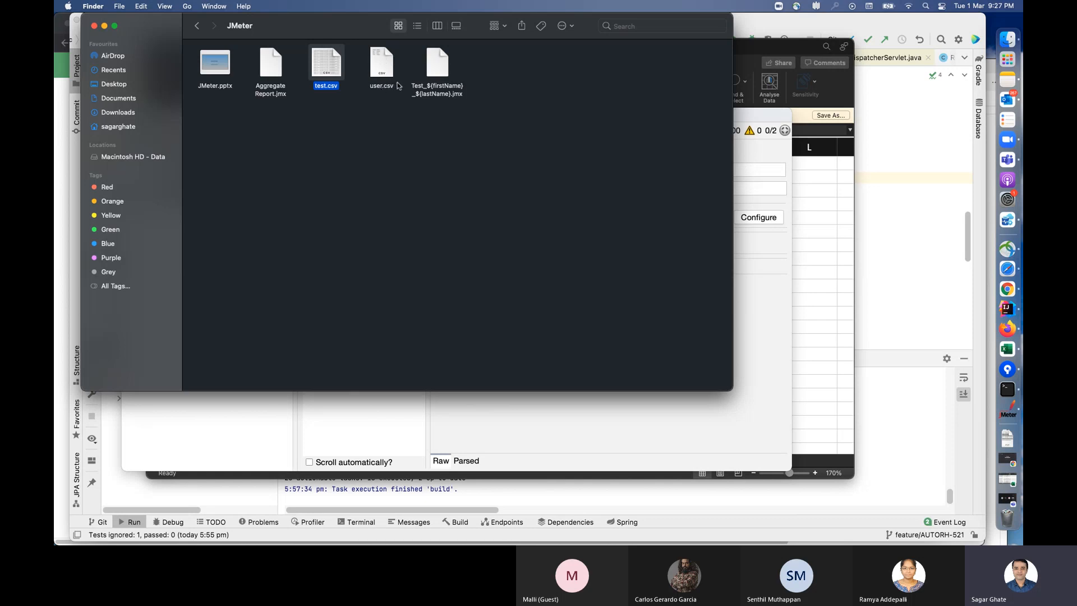
pyautogui.click(831, 246)
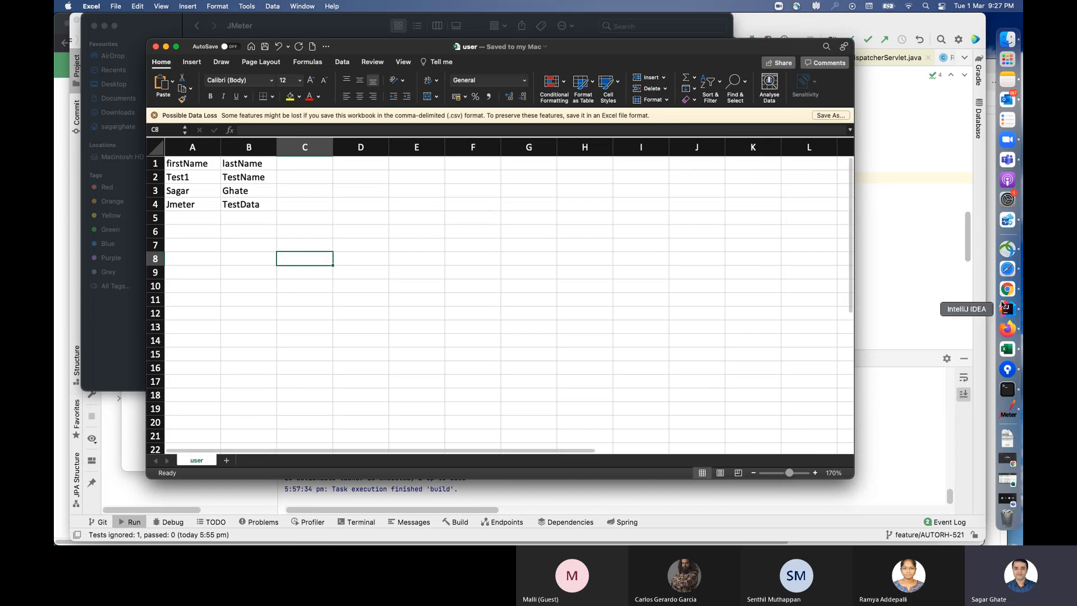
# Step: Switch to JMeter and clear all results from View Results Tree
pyautogui.click(1009, 407)
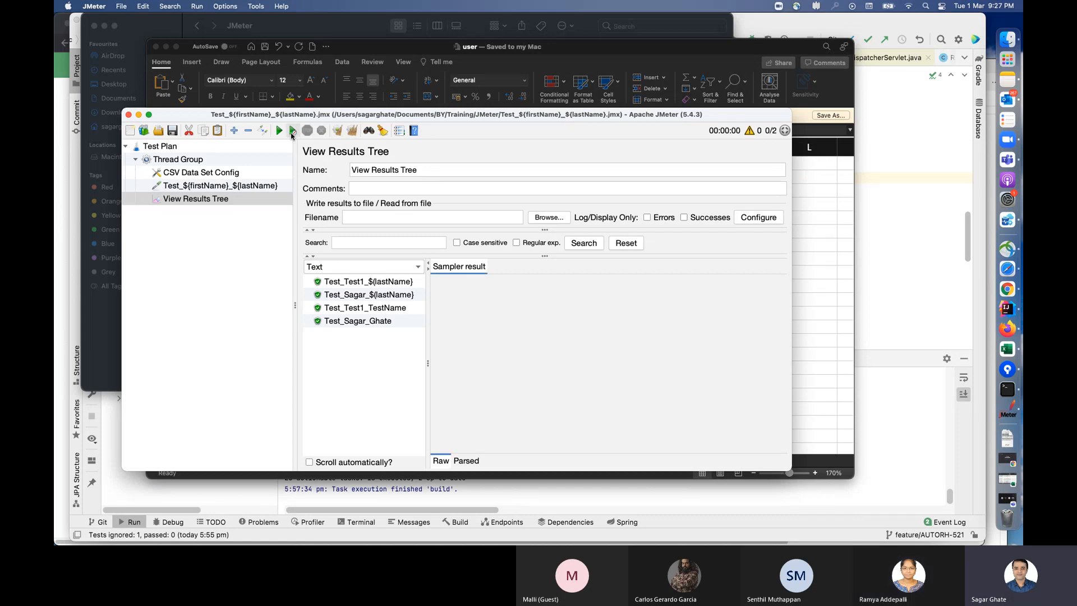
pyautogui.click(351, 136)
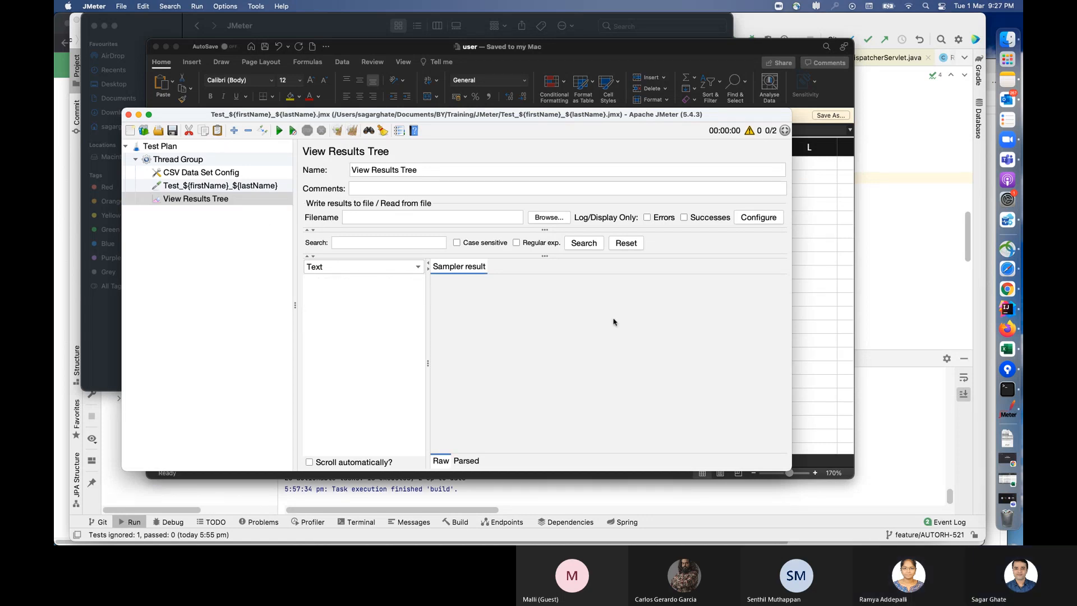
# Step: Enlarge the user sheet in Excel to 270% and examine the firstName and lastName header cells
pyautogui.press('super+Tab')
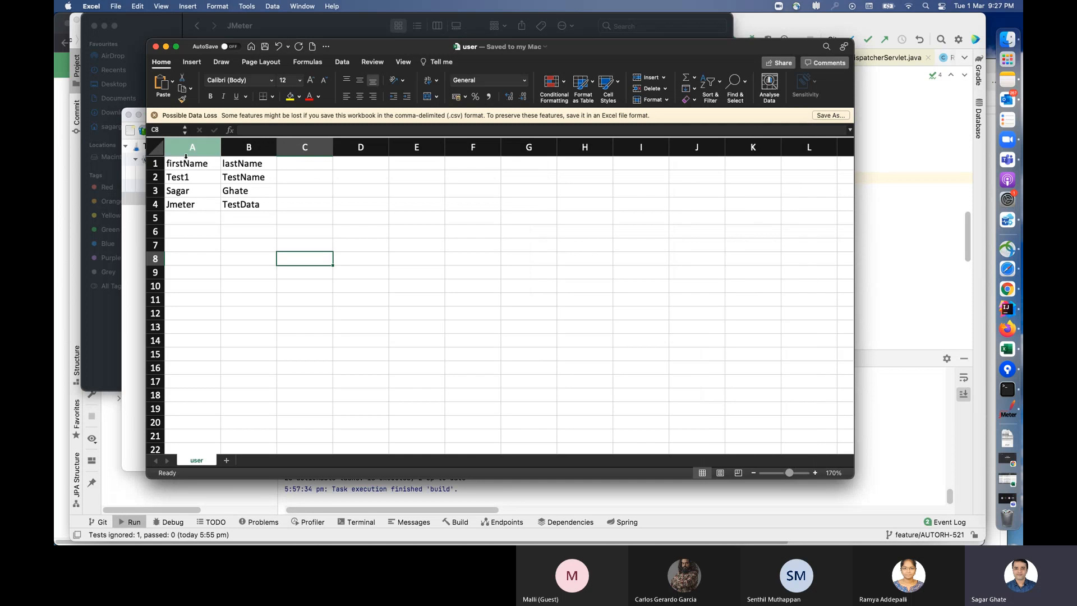
pyautogui.click(815, 473)
pyautogui.tripleClick(815, 474)
pyautogui.doubleClick(815, 474)
pyautogui.tripleClick(815, 474)
pyautogui.click(815, 474)
pyautogui.moveTo(229, 206); pyautogui.dragTo(314, 244)
pyautogui.click(230, 175)
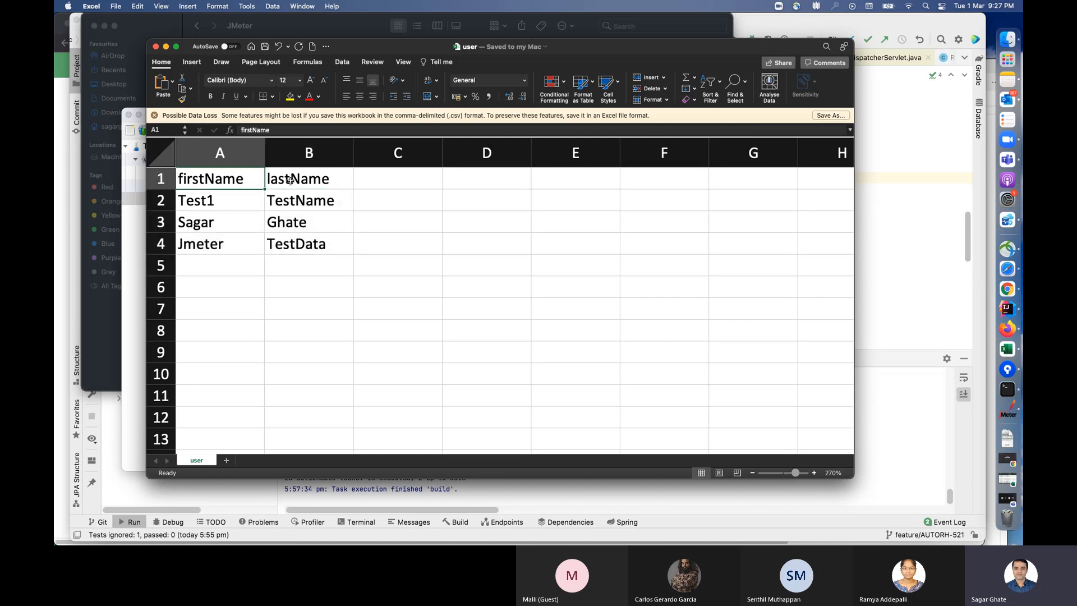
pyautogui.press('Right')
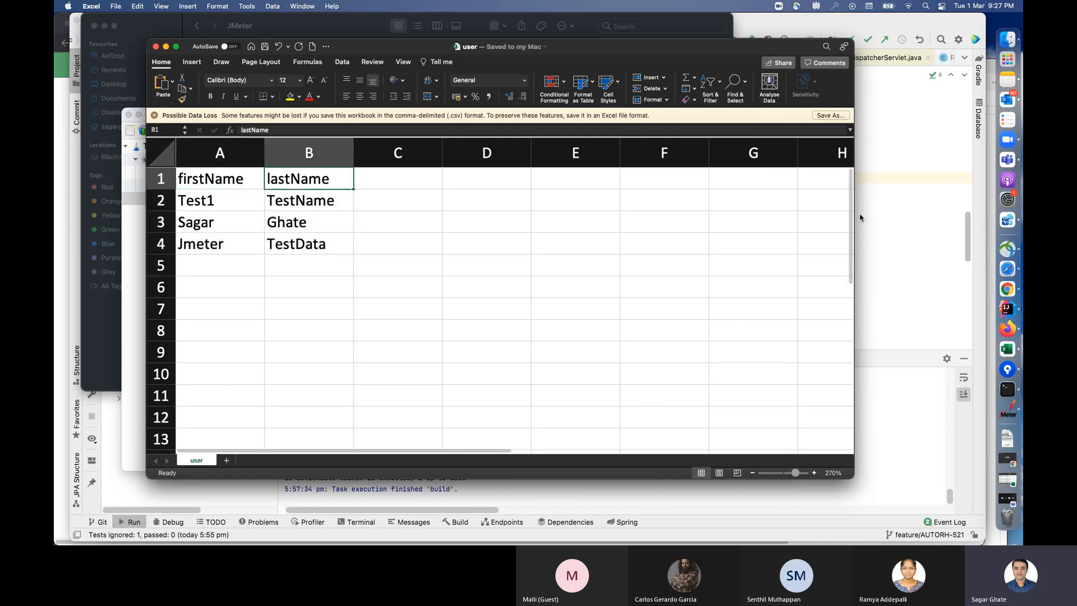
# Step: Return to JMeter, widen its window, and examine the variable names and delimiter settings in CSV Data Set Config
pyautogui.press('super+Tab')
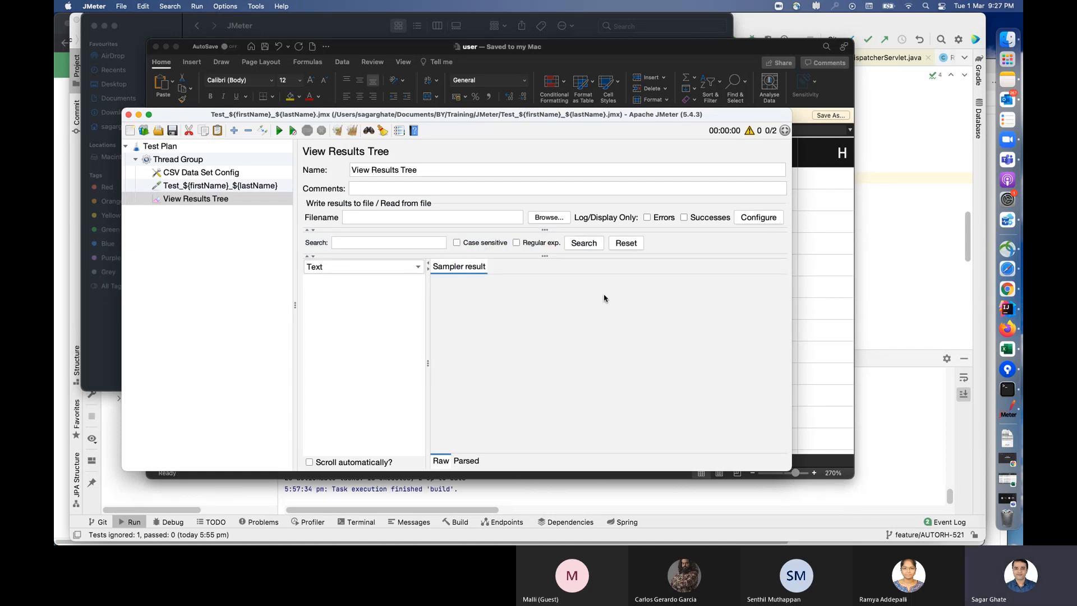
pyautogui.click(372, 188)
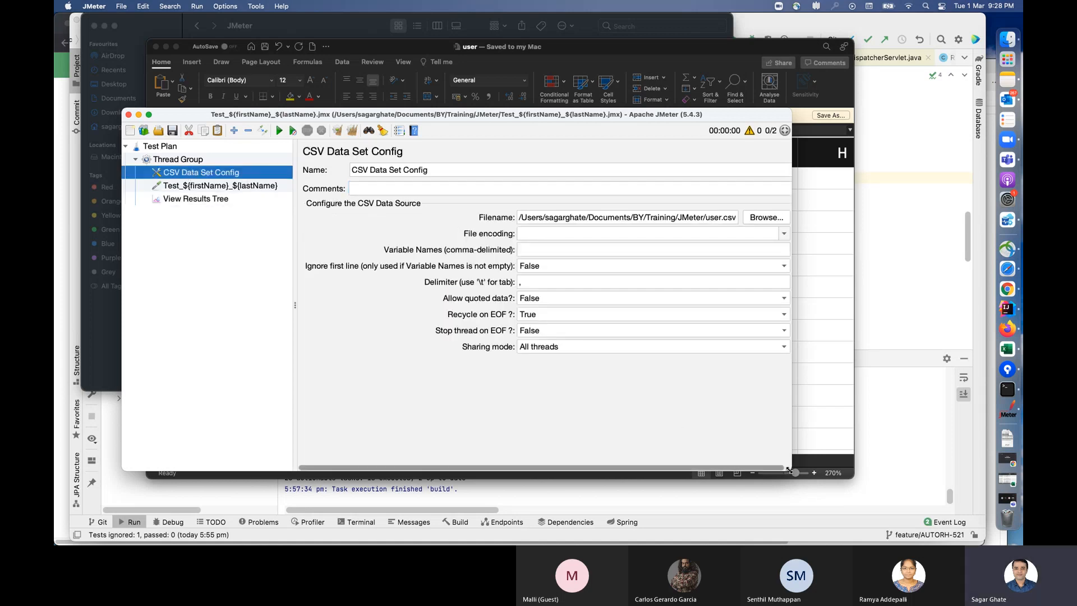
pyautogui.moveTo(789, 470); pyautogui.dragTo(897, 497)
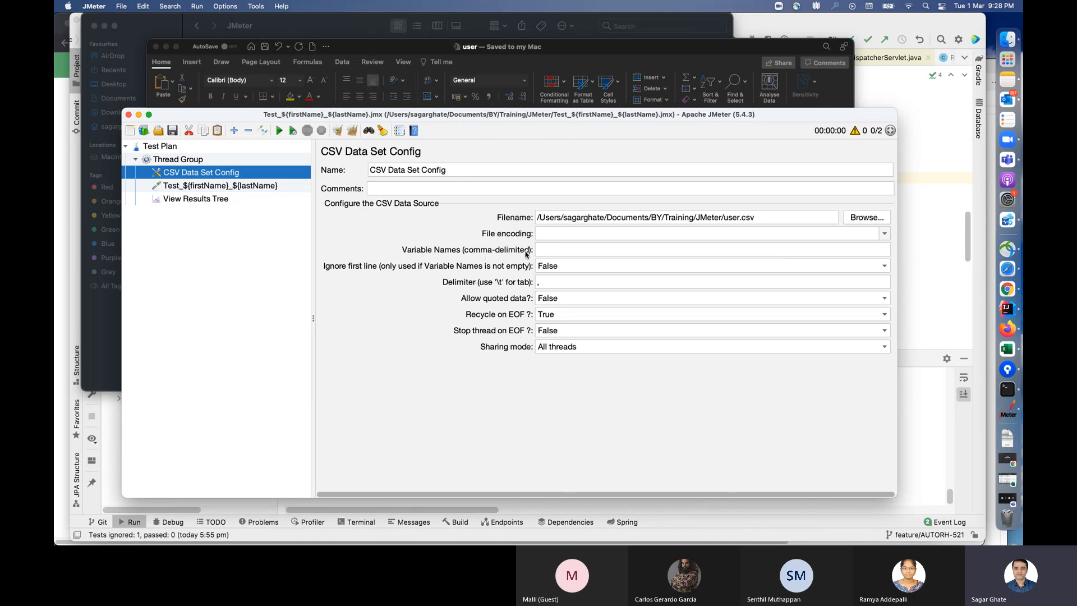
pyautogui.click(573, 250)
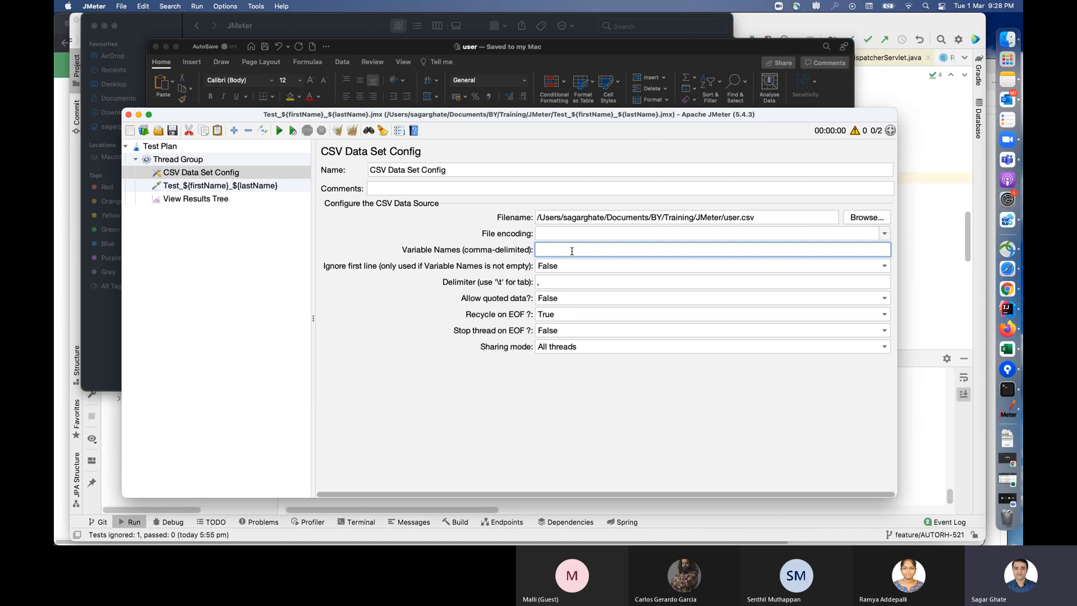
pyautogui.click(537, 281)
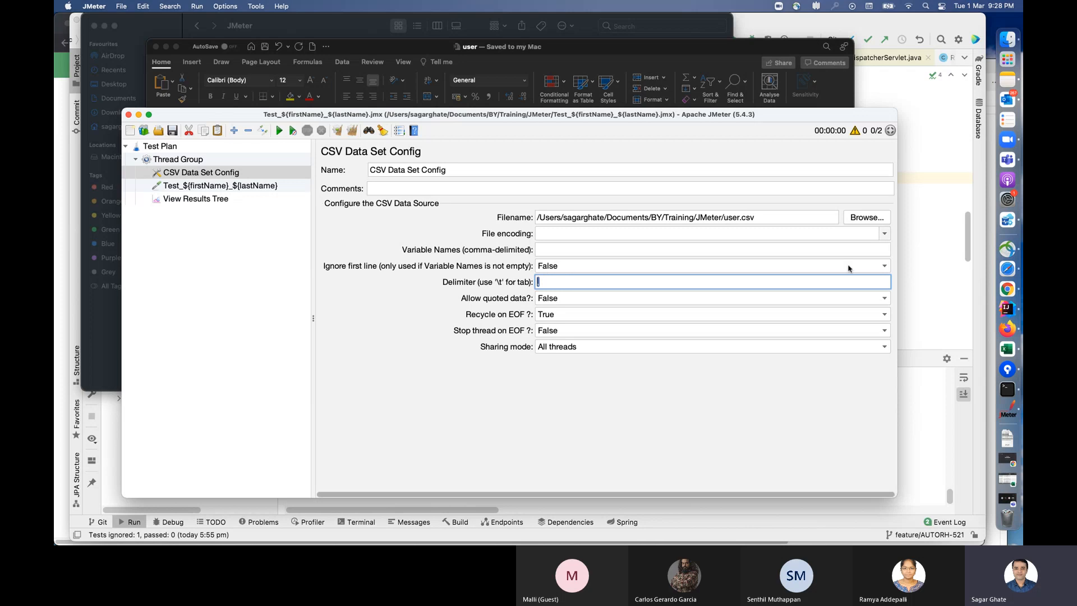
# Step: Set CSV Data Set Config to ignore the first line (True), run the test plan twice, and view the results
pyautogui.click(885, 266)
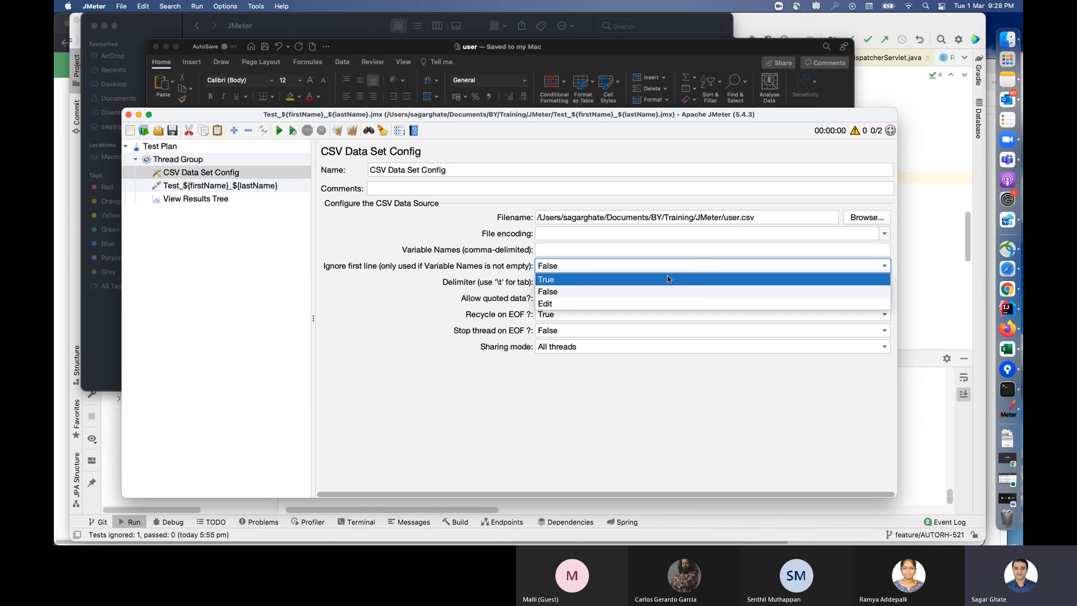
pyautogui.click(699, 279)
pyautogui.click(279, 130)
pyautogui.click(225, 200)
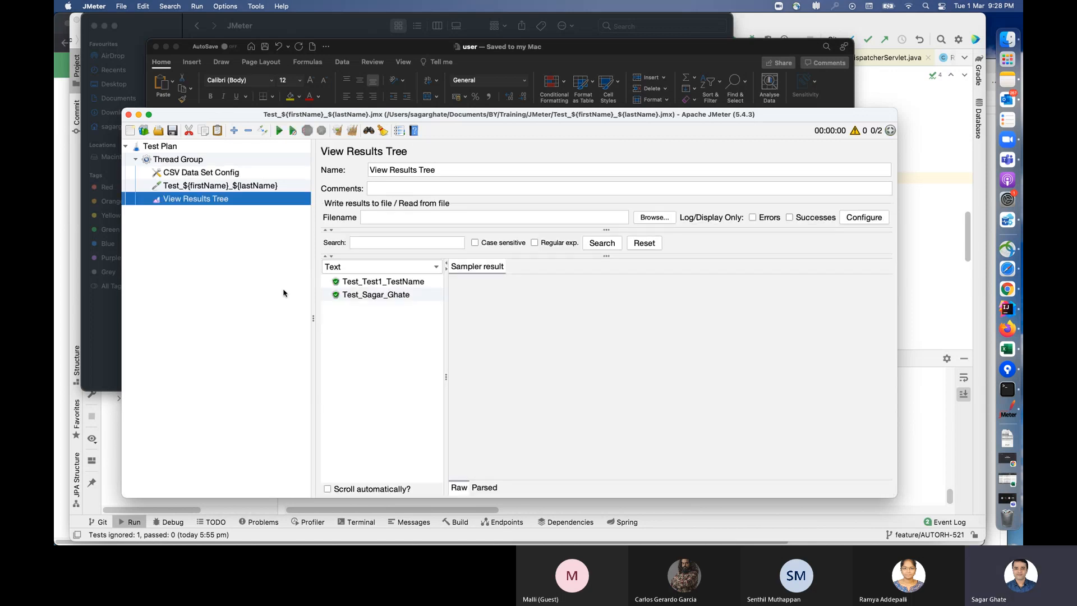
pyautogui.click(280, 131)
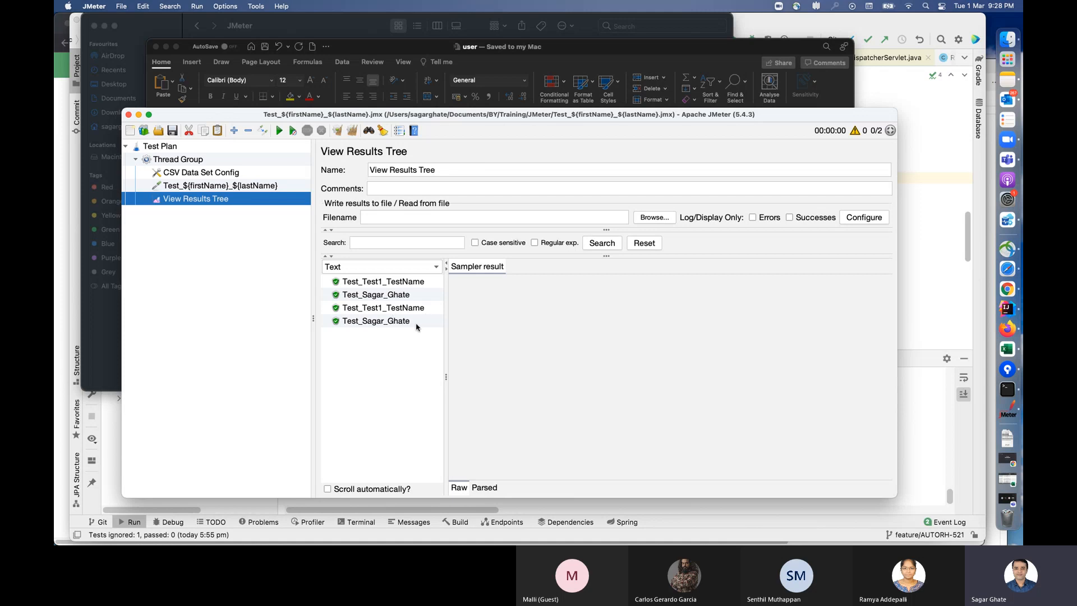
# Step: Set the ignore first line option in CSV Data Set Config to False, run the plan, and view the results
pyautogui.click(214, 172)
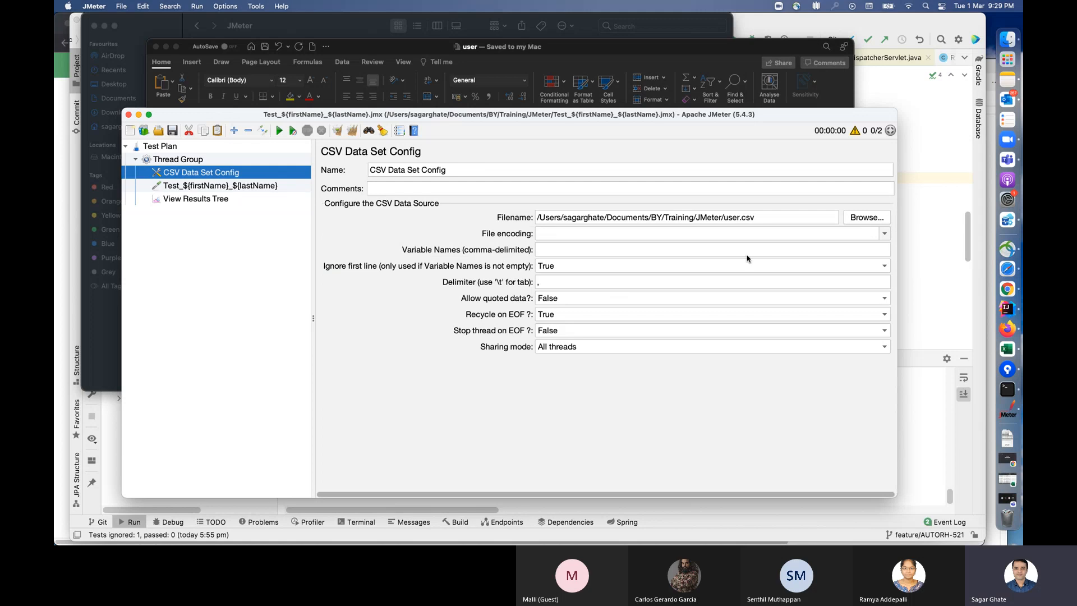
pyautogui.click(883, 268)
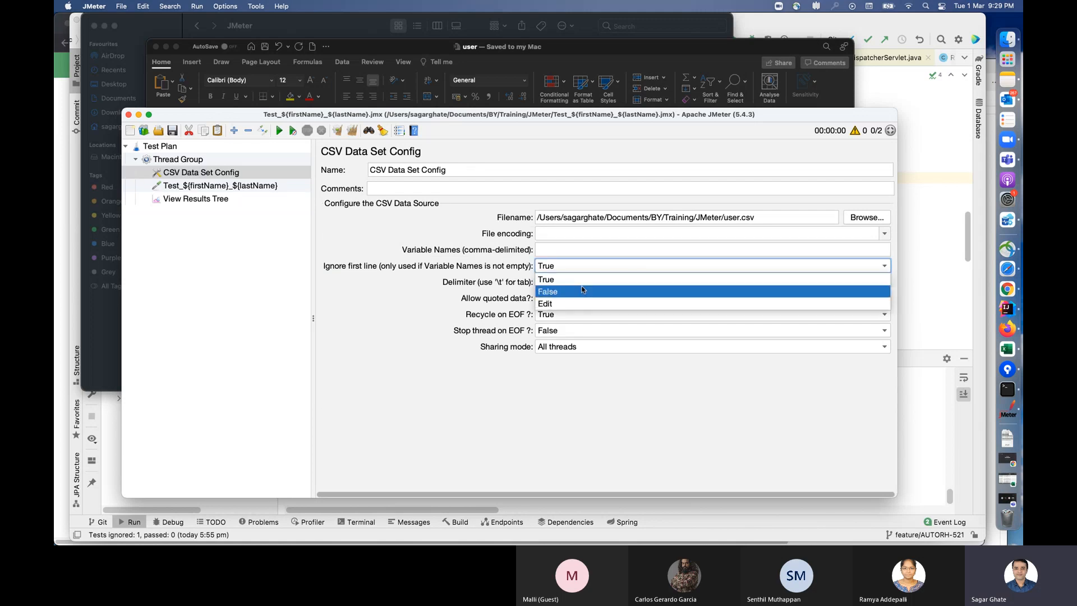
pyautogui.click(576, 291)
pyautogui.click(278, 130)
pyautogui.click(221, 199)
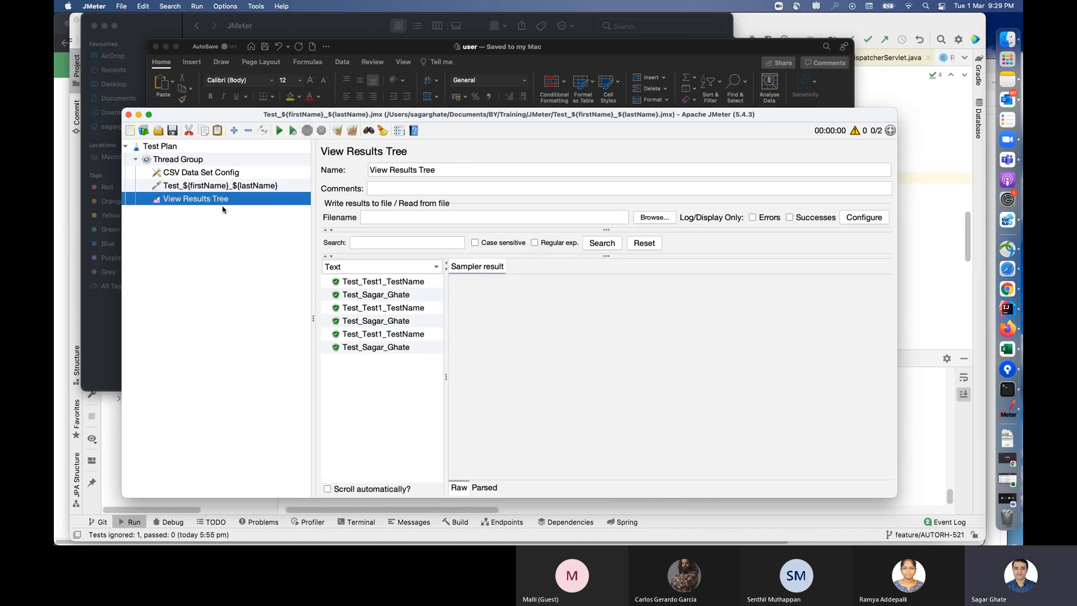
# Step: Review the sampler's name and the choices for allowing quoted data and recycling on EOF in CSV Data Set Config
pyautogui.click(222, 175)
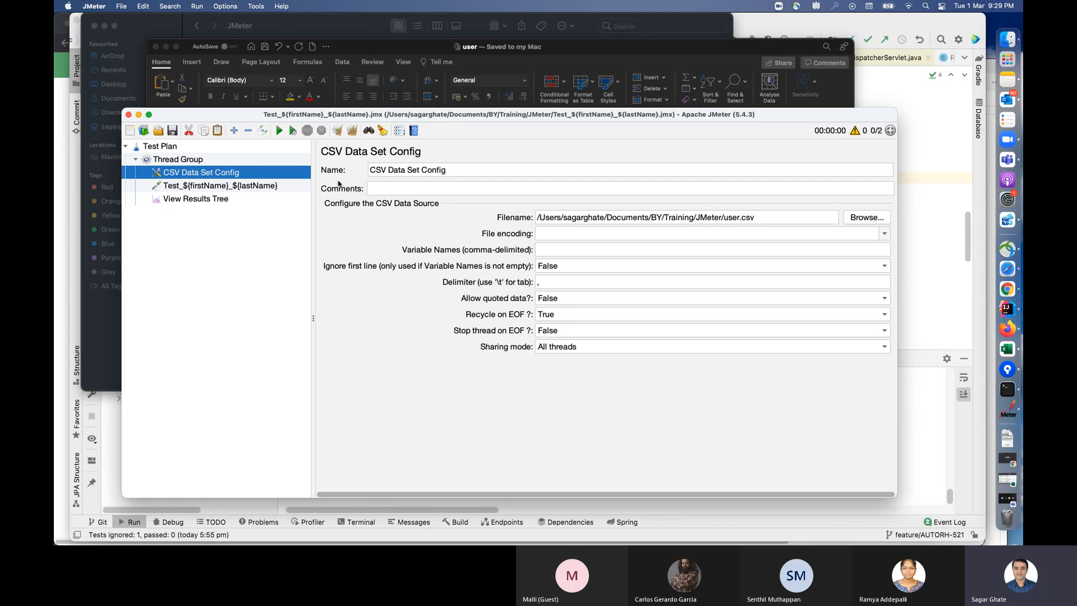
pyautogui.click(256, 187)
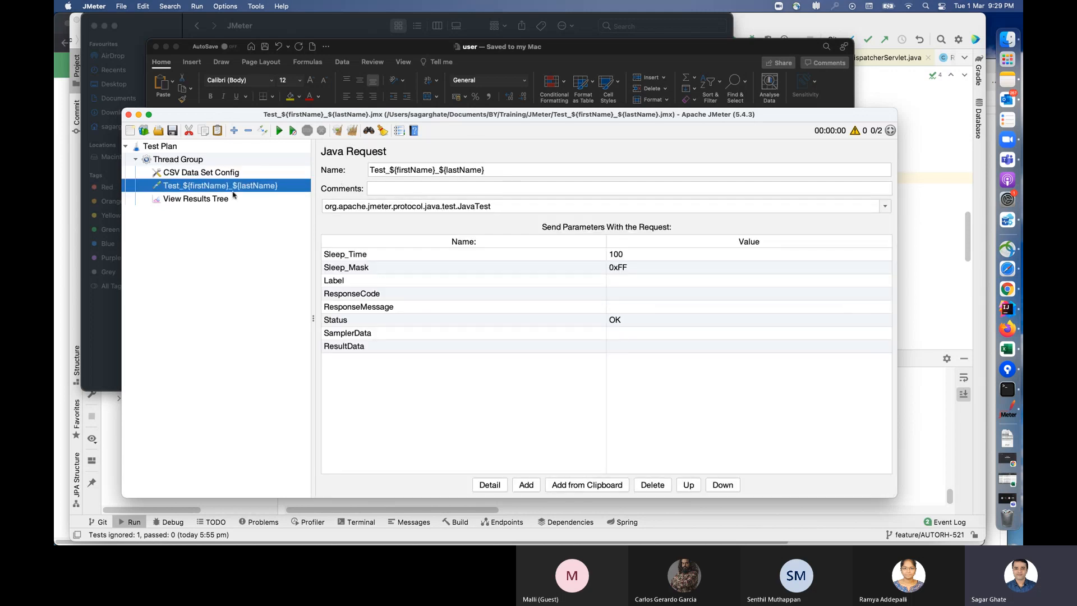
pyautogui.click(230, 173)
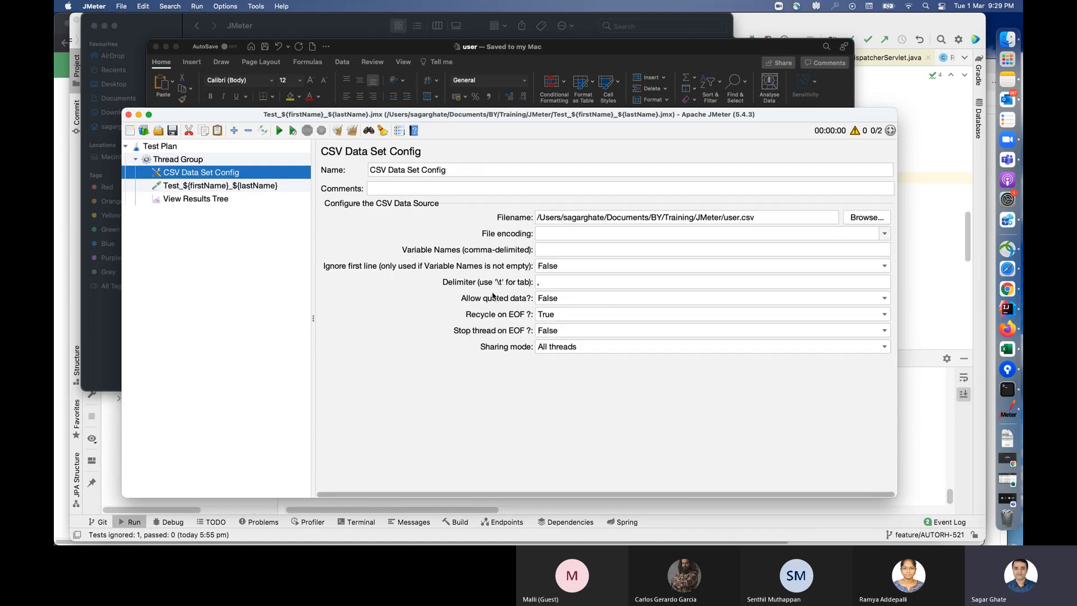
pyautogui.click(583, 302)
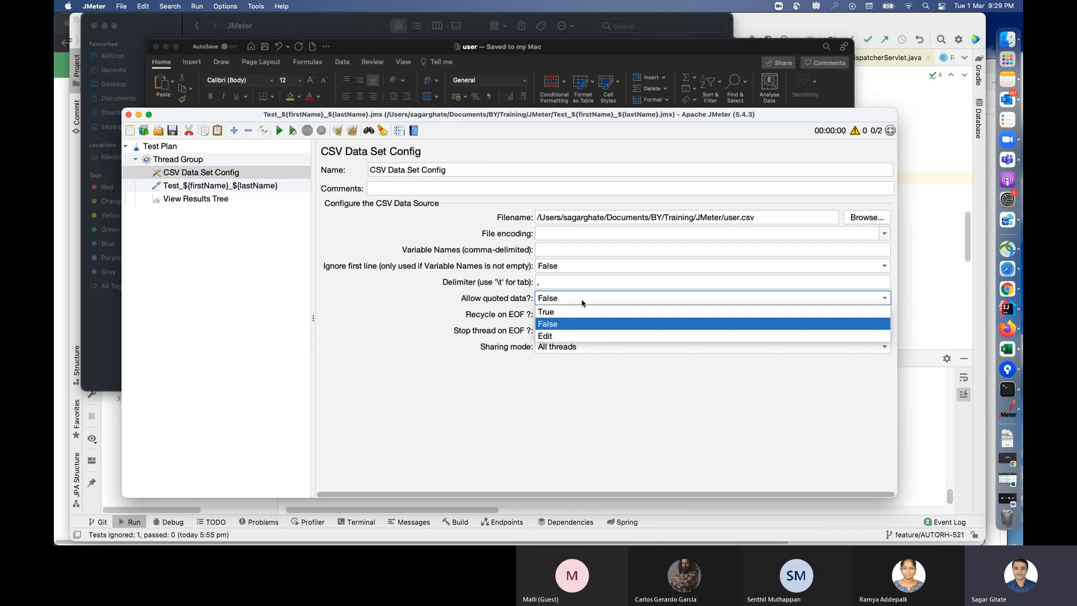
pyautogui.click(394, 325)
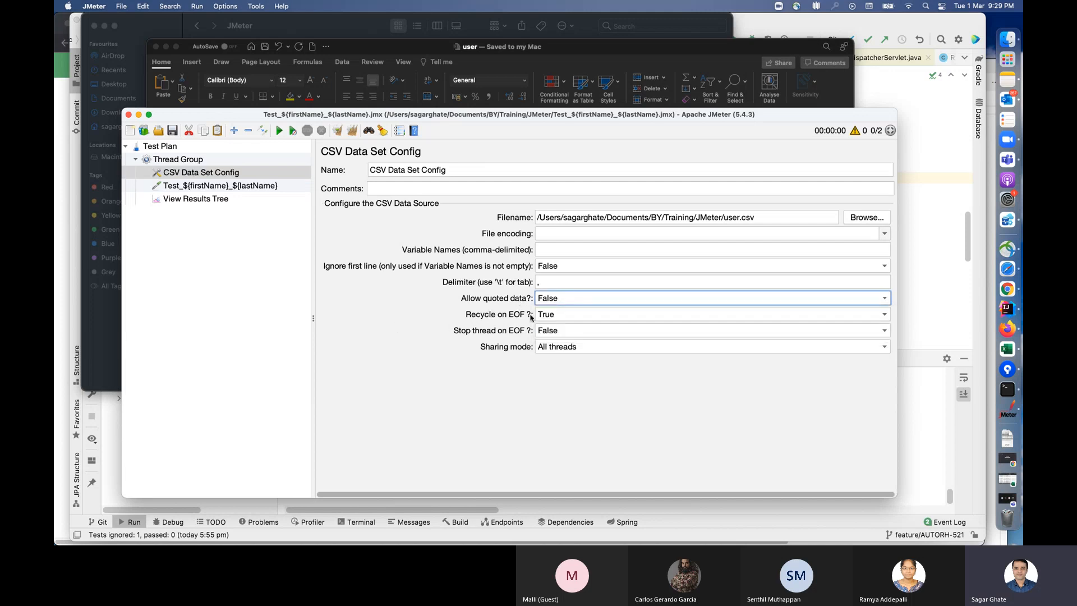
pyautogui.click(567, 315)
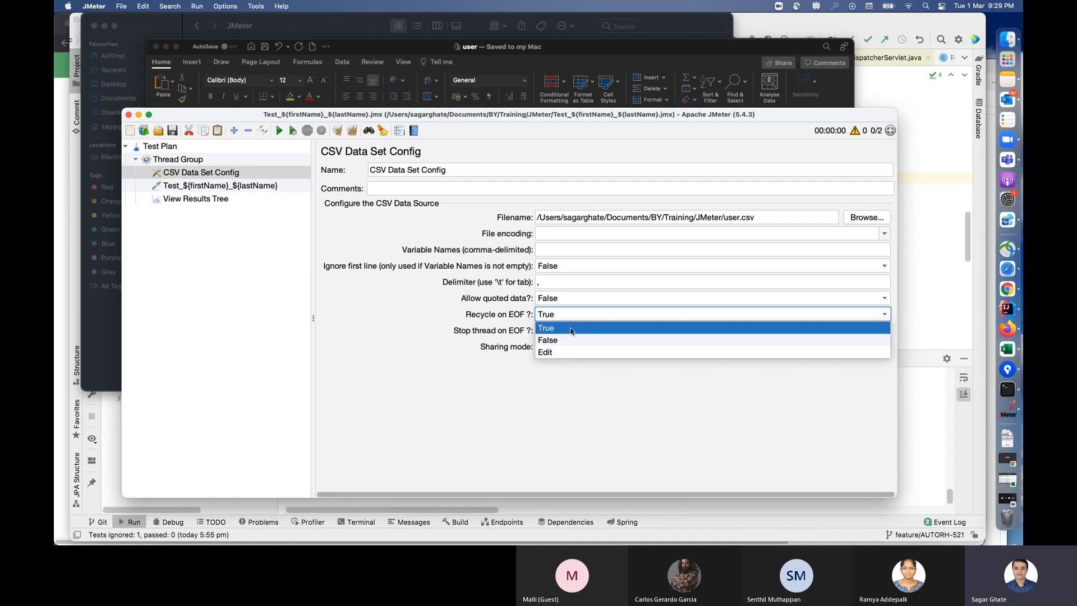
pyautogui.click(416, 332)
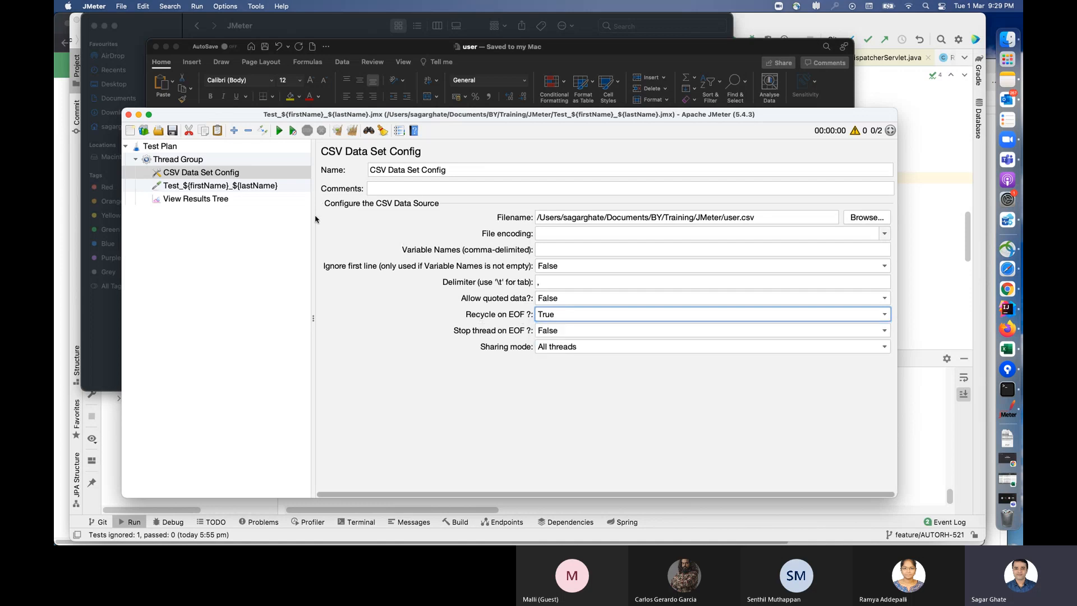
# Step: Set the Thread Group's number of threads (users) to 5
pyautogui.click(211, 199)
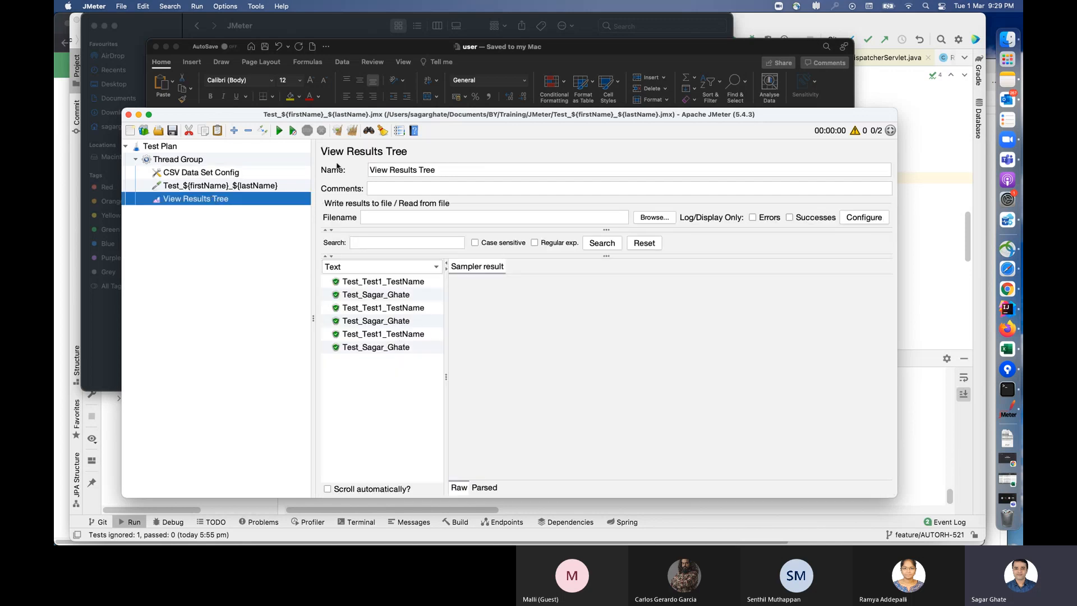
pyautogui.click(234, 160)
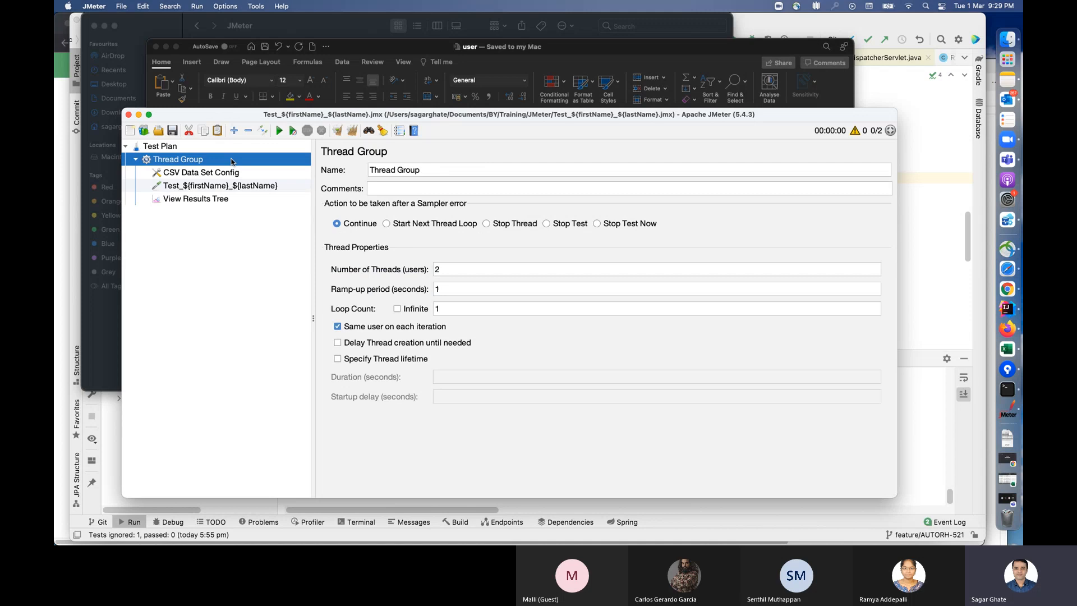
pyautogui.click(455, 269)
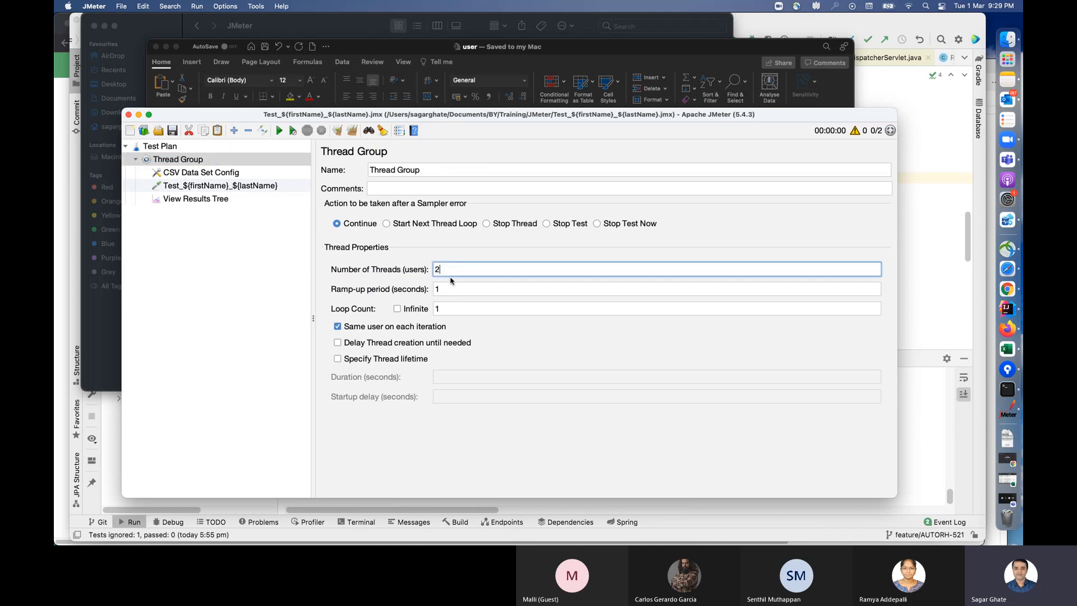
pyautogui.moveTo(448, 270); pyautogui.dragTo(413, 271)
pyautogui.write('5')
# Step: Run the test plan, clear the accumulated entries in View Results Tree, and run the plan again to view fresh results
pyautogui.click(279, 130)
pyautogui.click(238, 201)
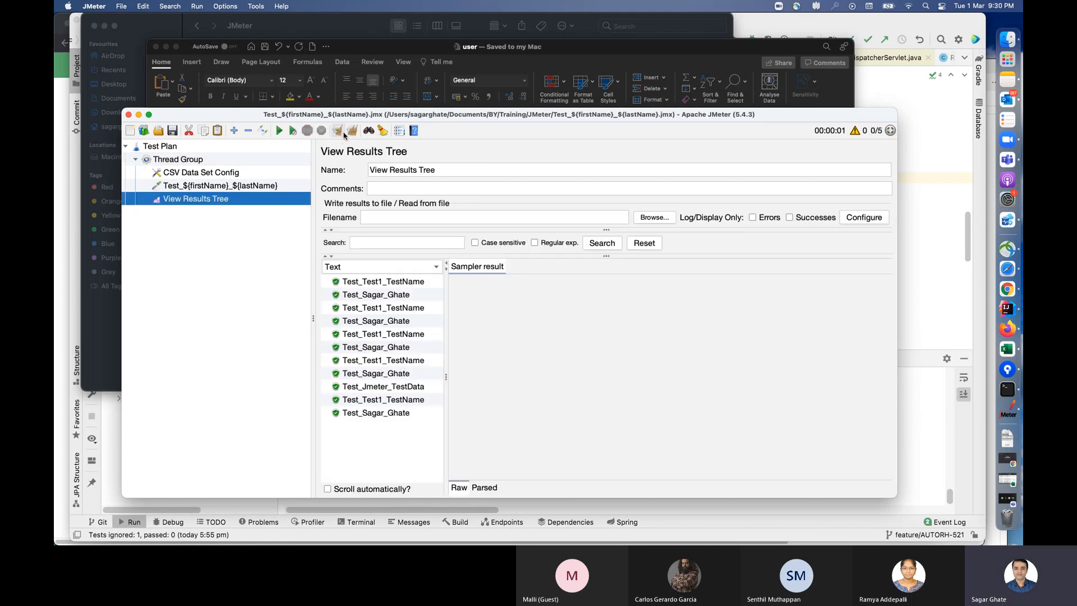
pyautogui.click(337, 130)
pyautogui.click(280, 131)
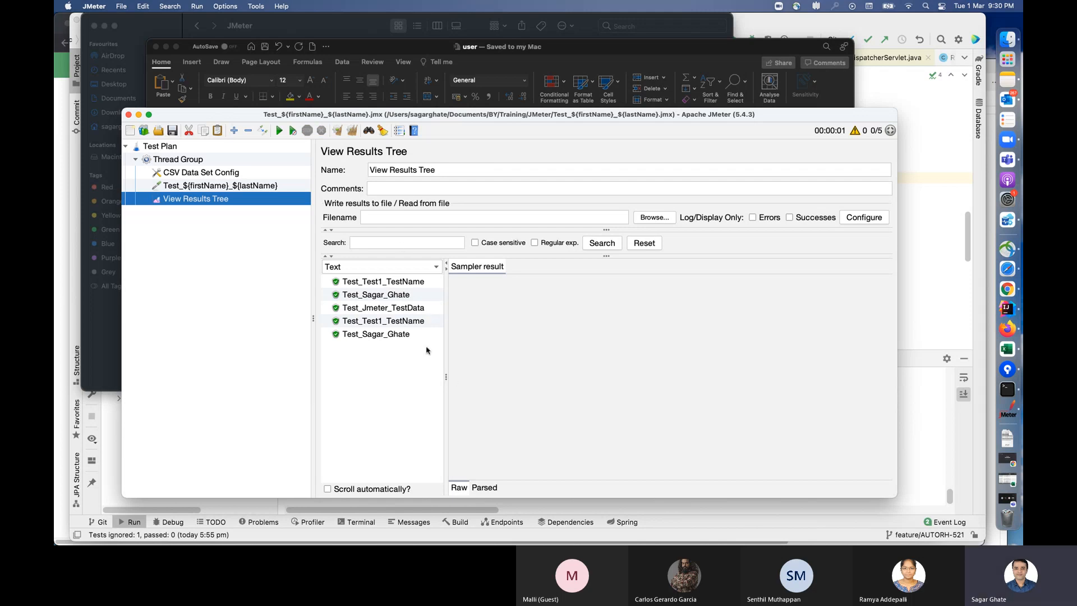
# Step: Set Stop thread on EOF to True in CSV Data Set Config, run the plan, and view the results
pyautogui.click(197, 161)
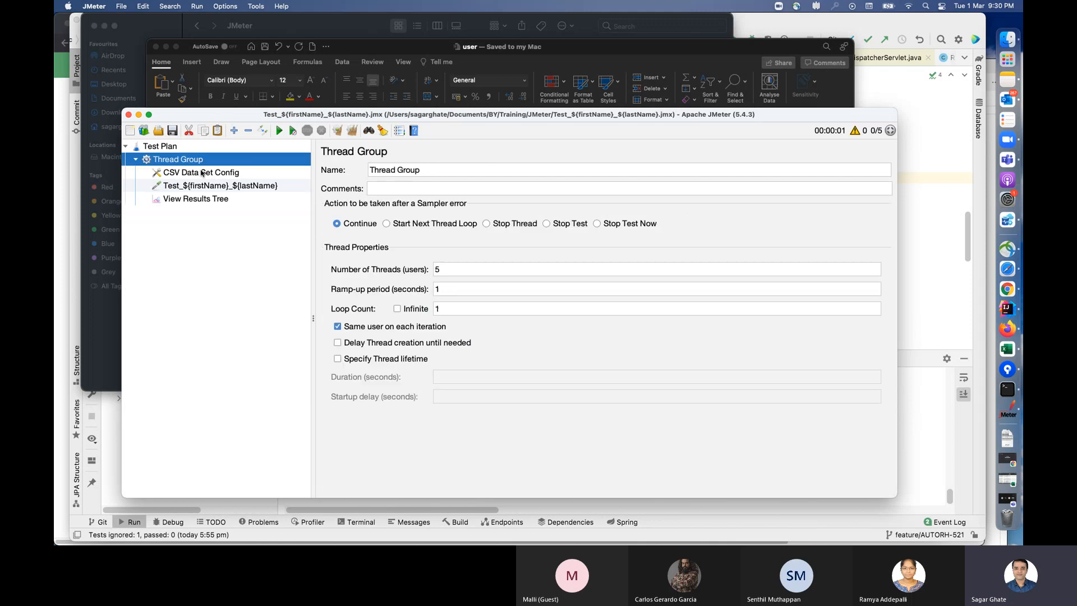
pyautogui.click(200, 173)
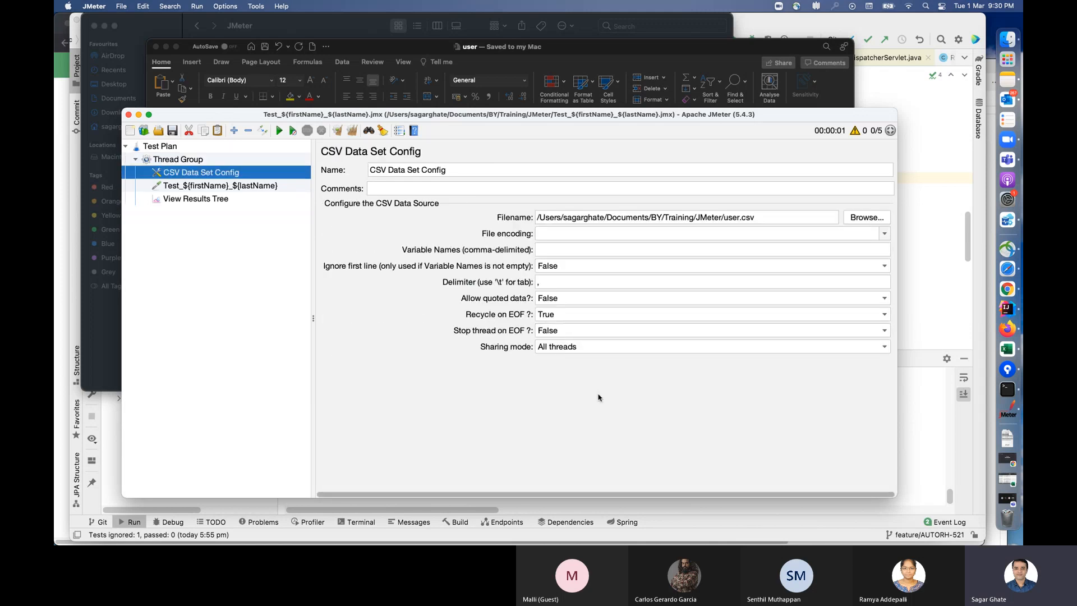
pyautogui.click(575, 332)
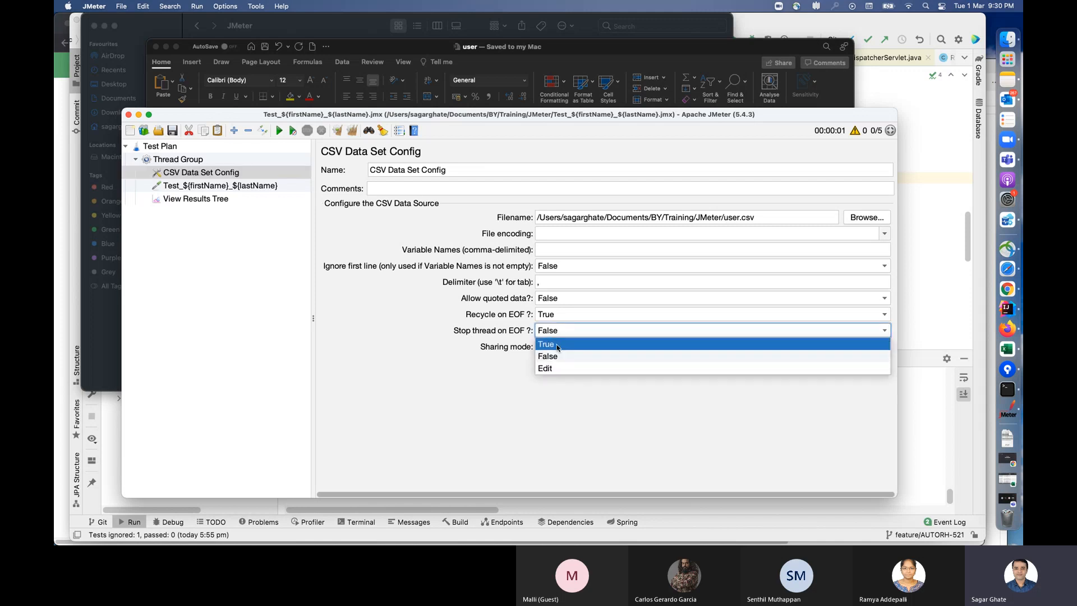
pyautogui.click(558, 345)
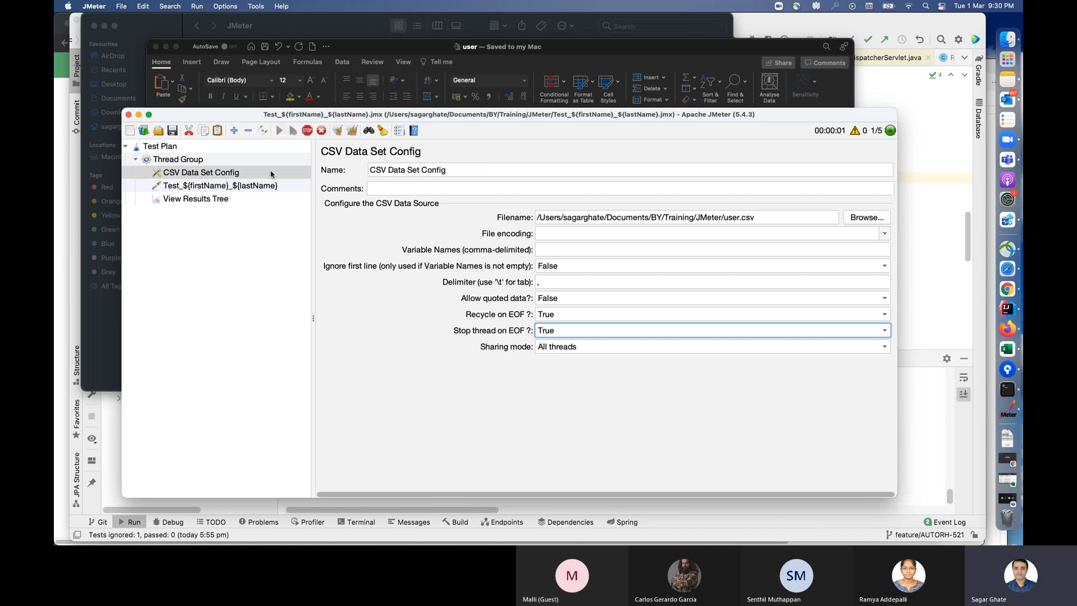
pyautogui.click(220, 200)
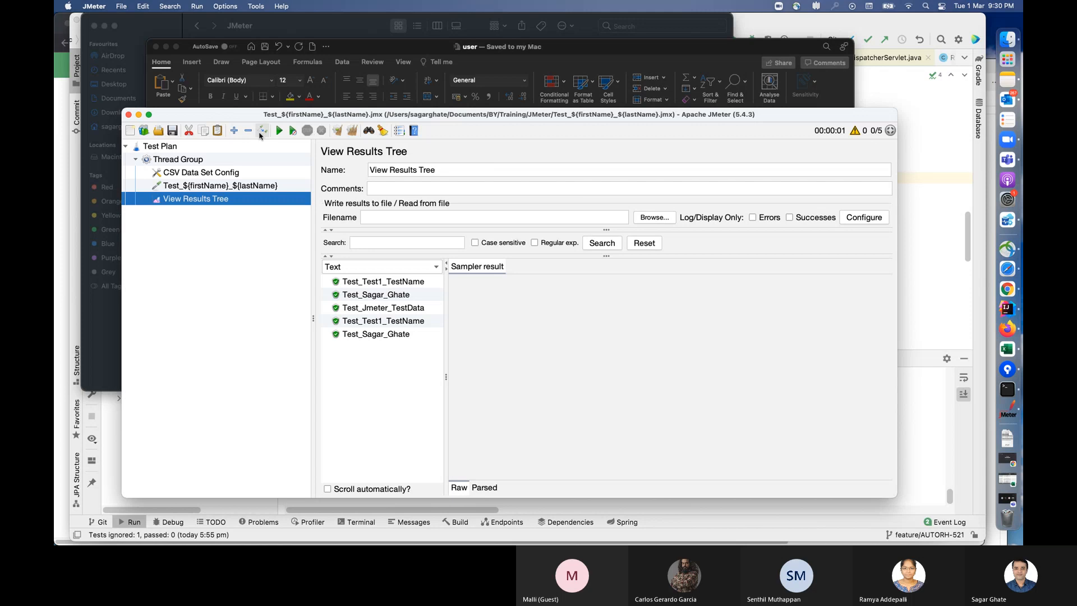
# Step: Set Recycle on EOF to False while keeping Stop thread on EOF at True, run the plan, and view the results
pyautogui.click(205, 172)
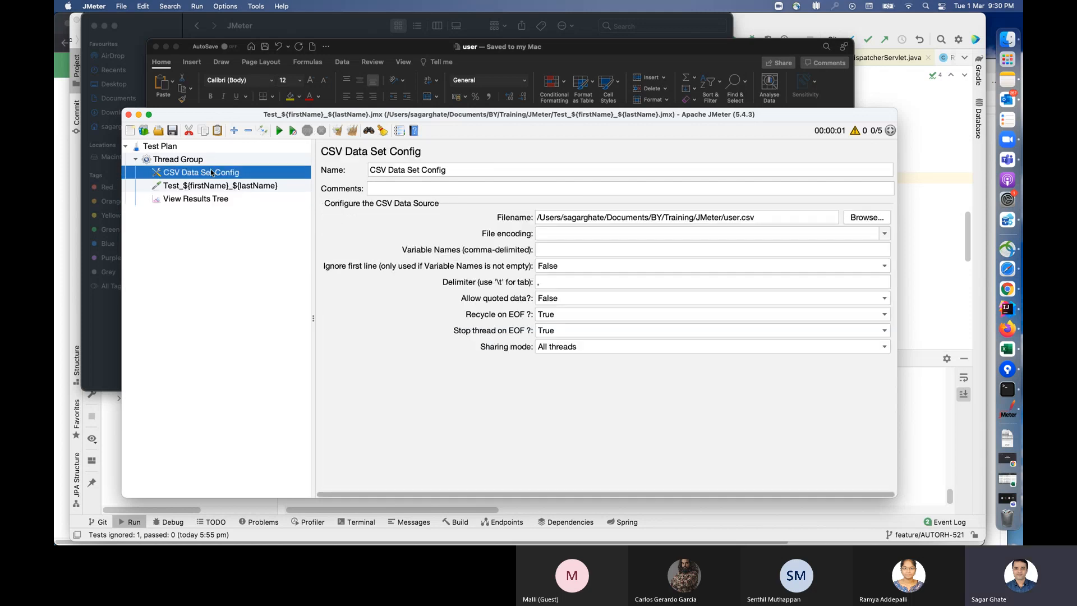
pyautogui.click(593, 315)
pyautogui.click(569, 339)
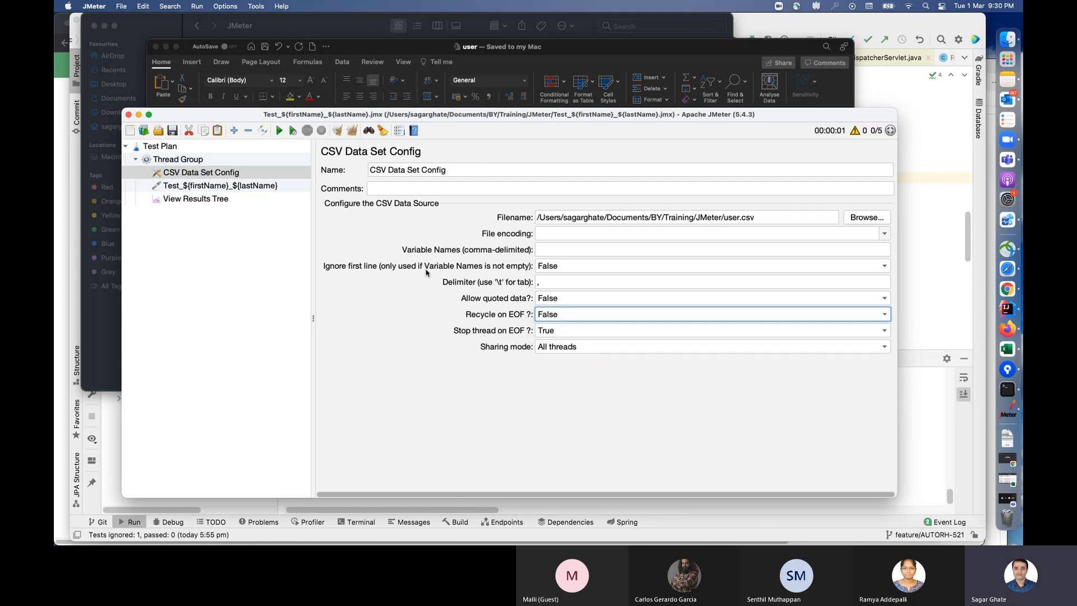
pyautogui.click(585, 331)
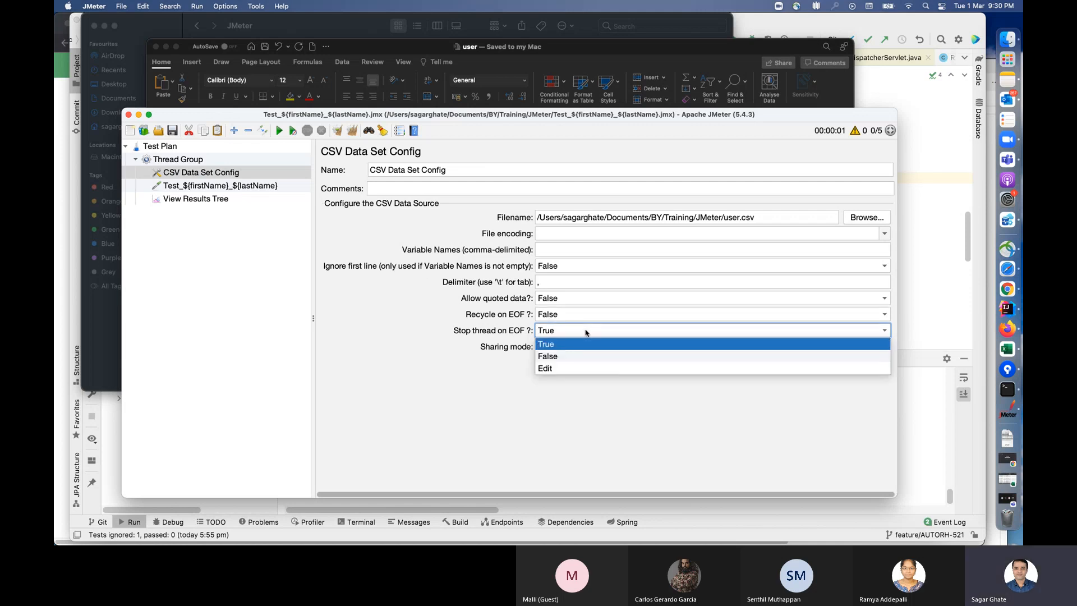
pyautogui.click(568, 341)
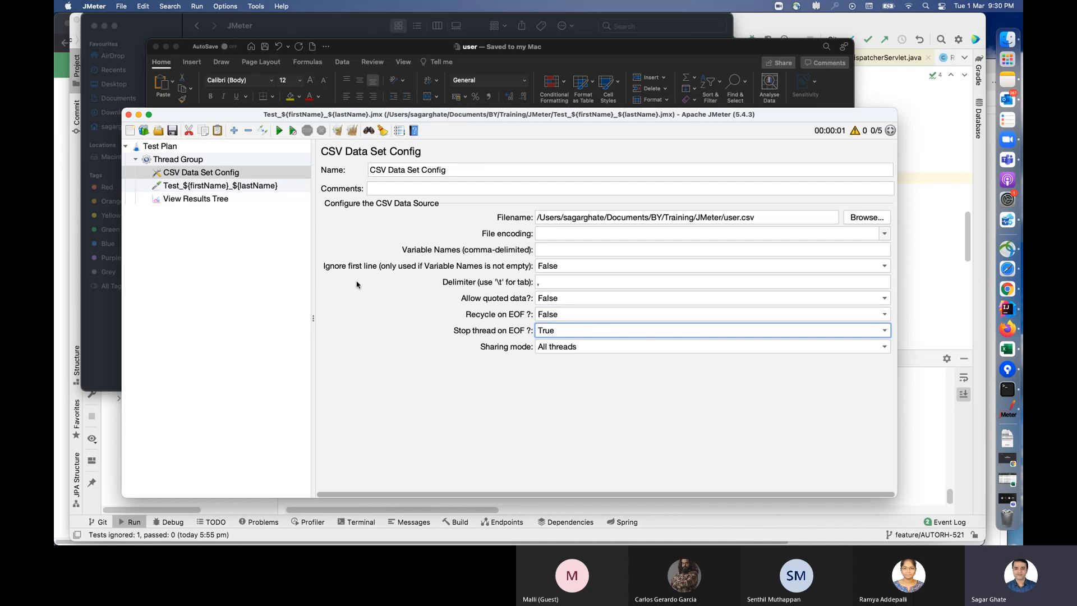
pyautogui.click(279, 131)
pyautogui.click(250, 201)
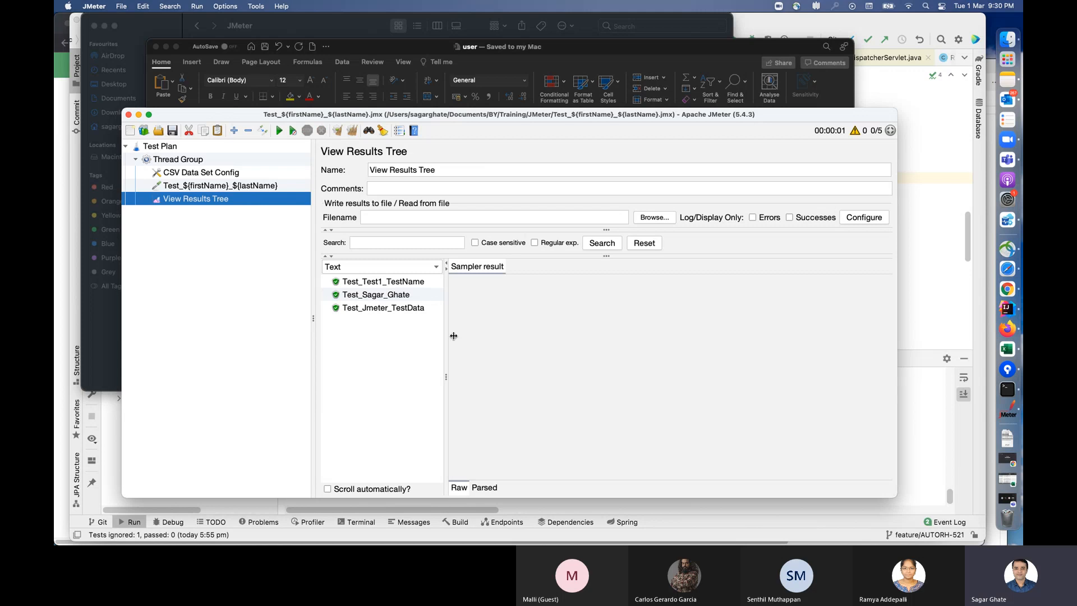
# Step: Compare the Thread Group's thread count with the listed results and check the Java Request sampler
pyautogui.click(224, 162)
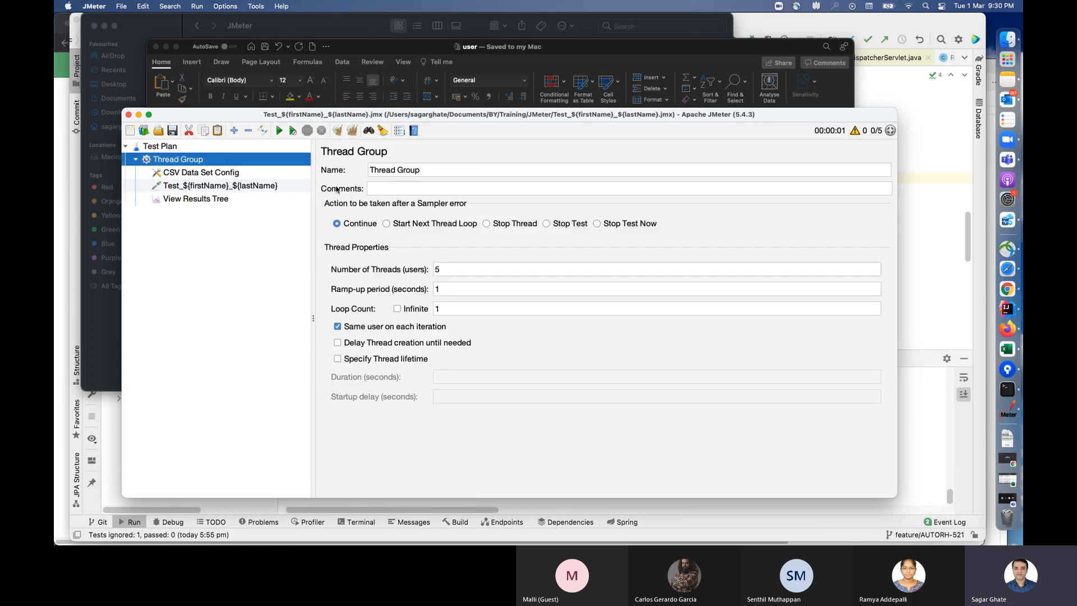
pyautogui.click(216, 203)
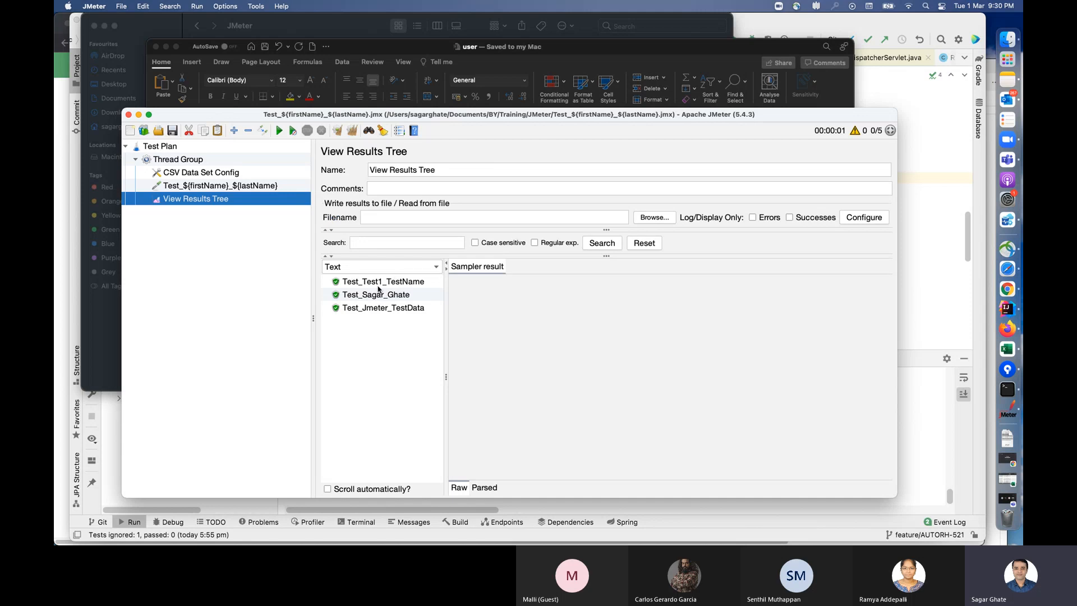
pyautogui.click(213, 184)
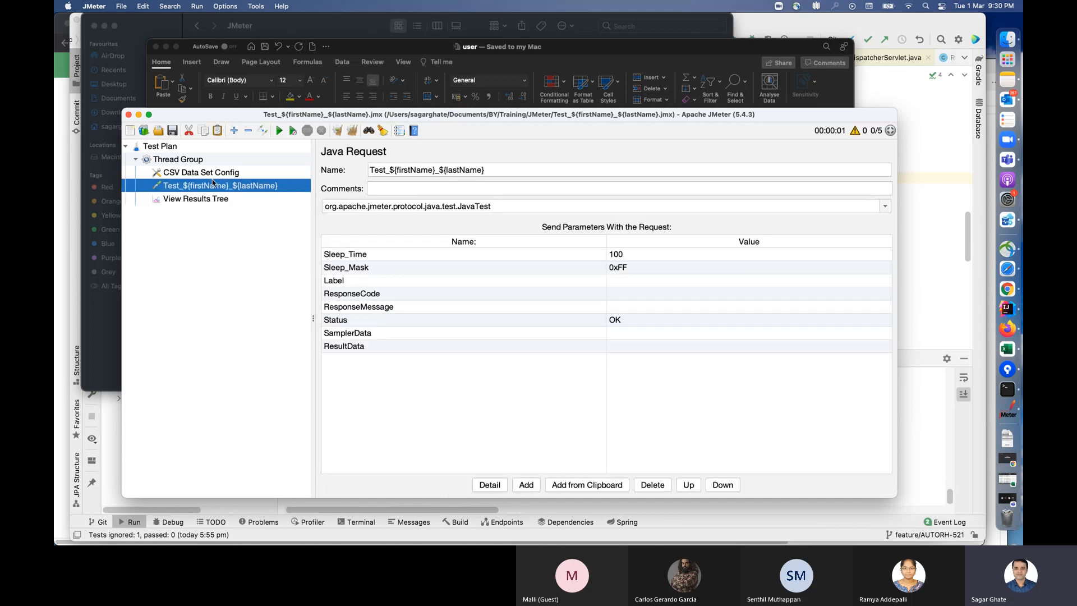
# Step: Set Stop thread on EOF to False and Recycle on EOF to True, and review the sharing mode choices in CSV Data Set Config
pyautogui.click(215, 175)
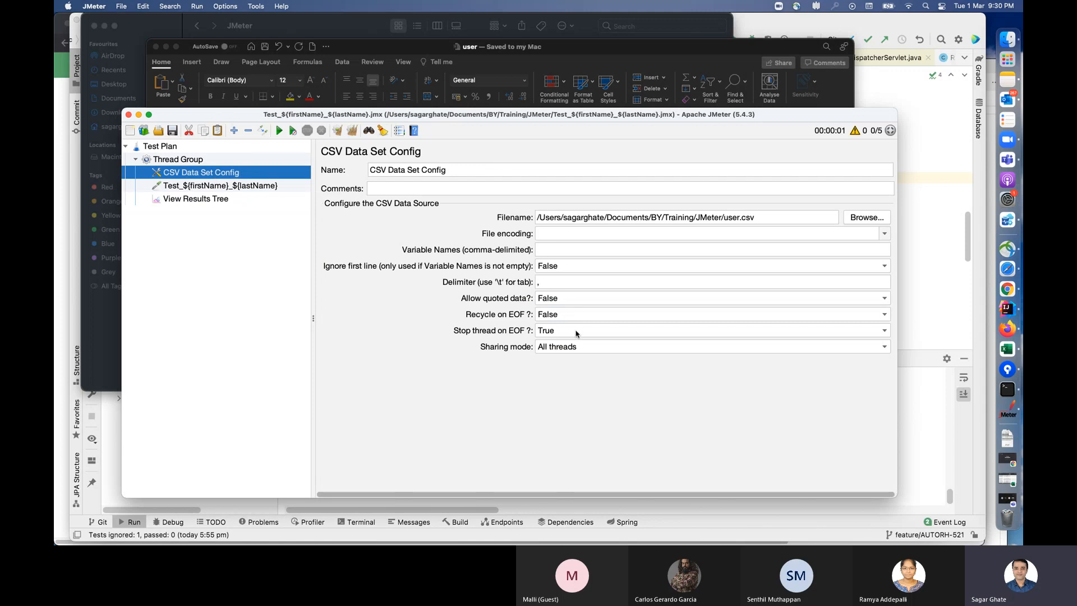
pyautogui.click(575, 331)
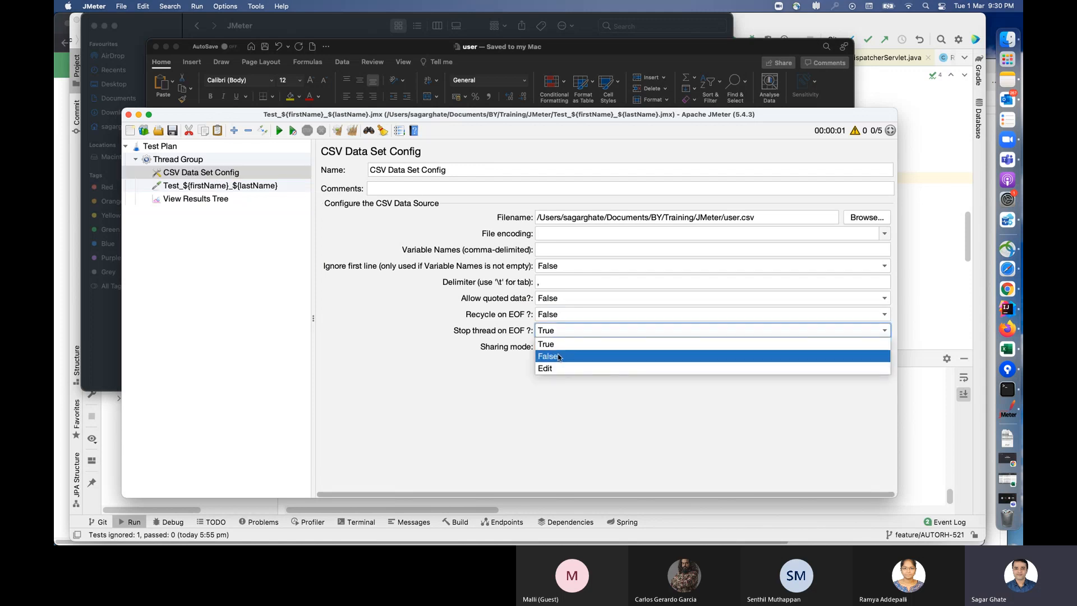
pyautogui.click(559, 357)
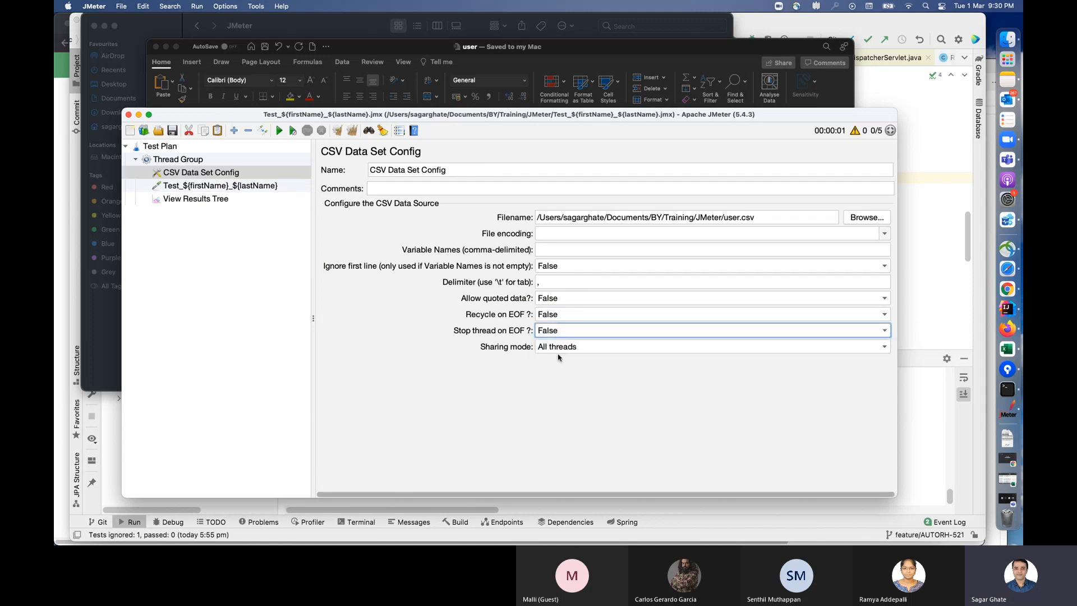
pyautogui.click(571, 316)
pyautogui.click(570, 330)
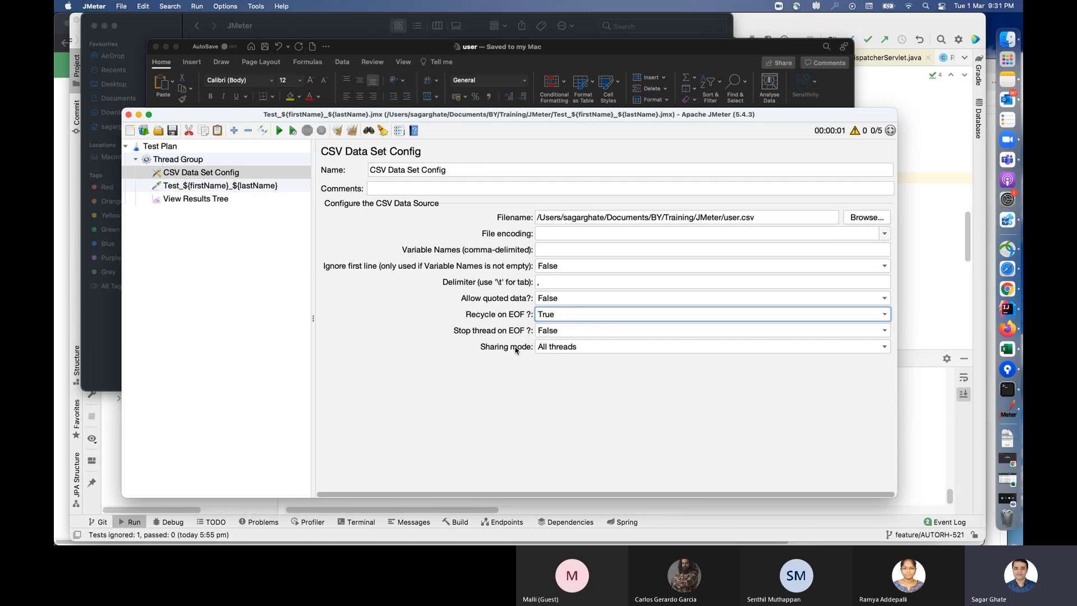
pyautogui.click(595, 348)
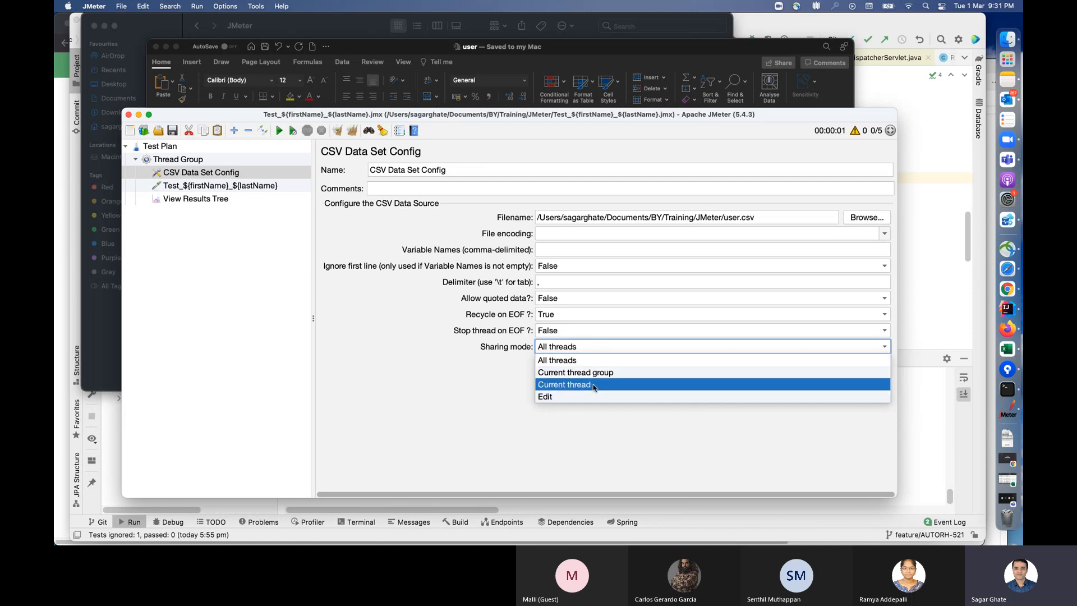
pyautogui.click(387, 327)
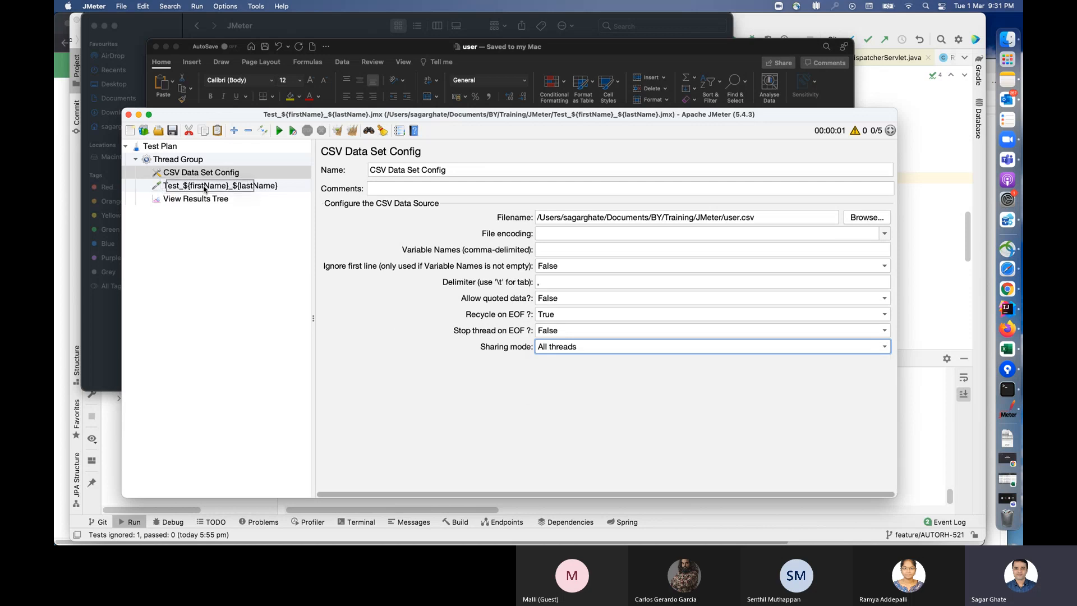
# Step: Move CSV Data Set Config under the Test_${firstName}_${lastName} sampler and set its sharing mode to Current thread
pyautogui.moveTo(205, 189); pyautogui.dragTo(206, 190)
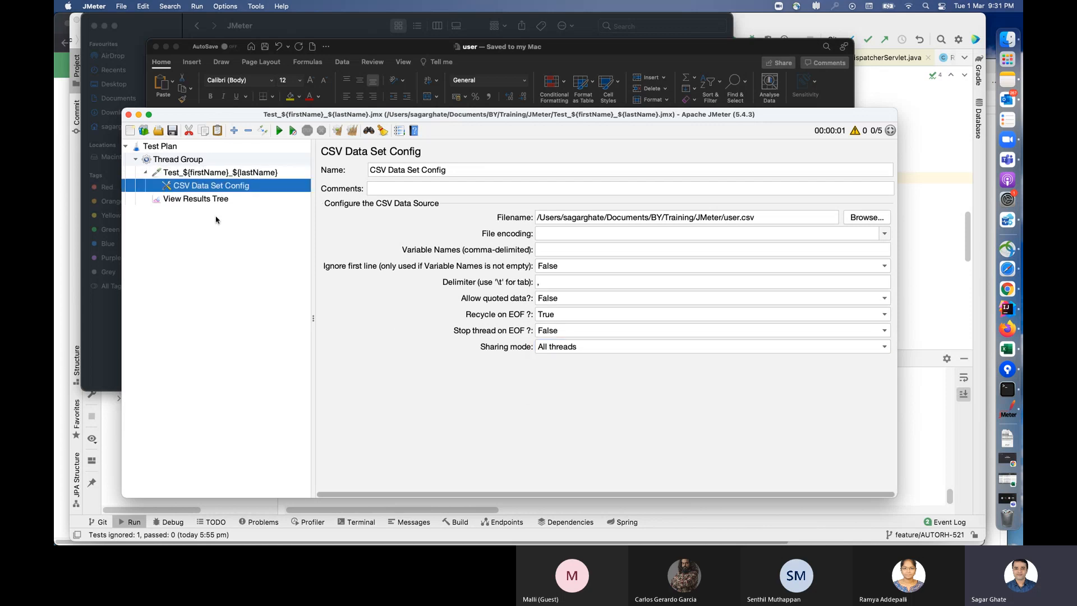
pyautogui.click(235, 174)
pyautogui.press('Down')
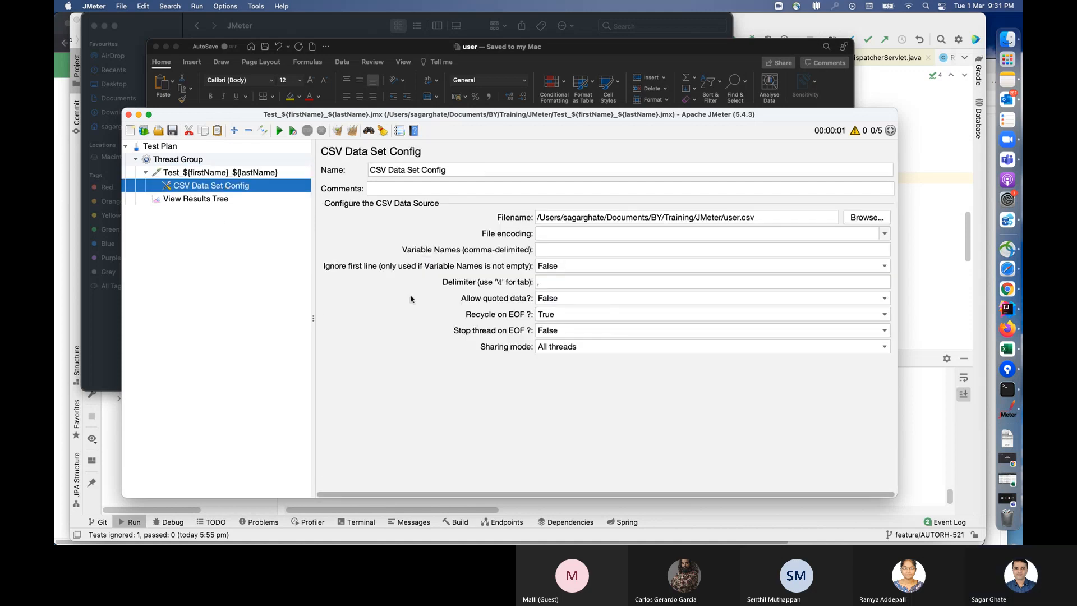
pyautogui.click(644, 348)
pyautogui.click(572, 385)
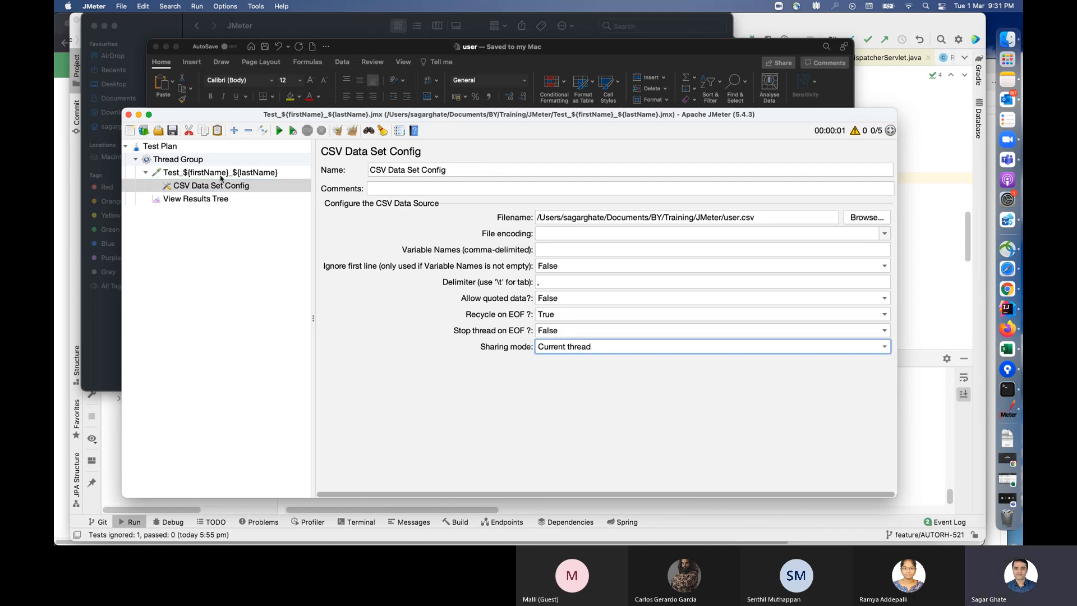
# Step: Paste a copy of the Test_${firstName}_${lastName} sampler, including its CSV Data Set Config, into the Thread Group
pyautogui.click(194, 160)
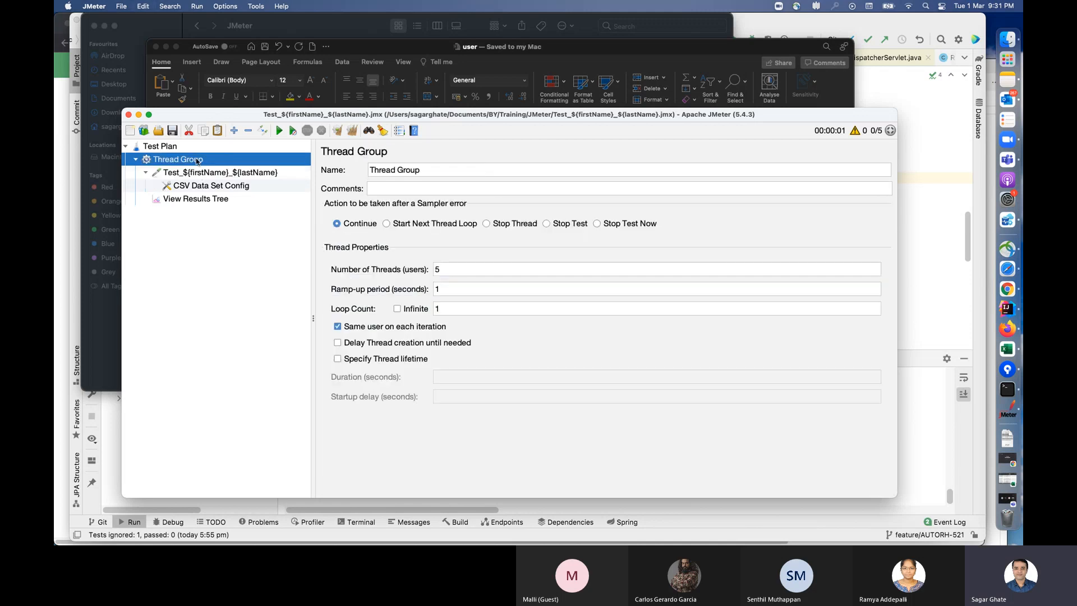
pyautogui.rightClick(196, 159)
pyautogui.click(234, 258)
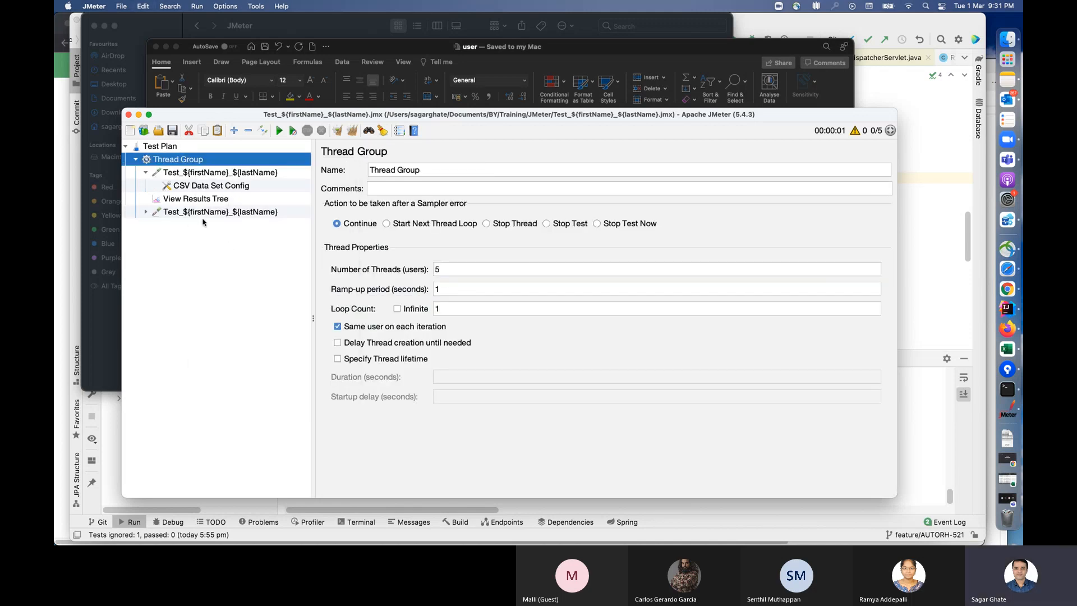
# Step: Clear the earlier results, run the test plan with both samplers, and view the output in View Results Tree
pyautogui.click(227, 216)
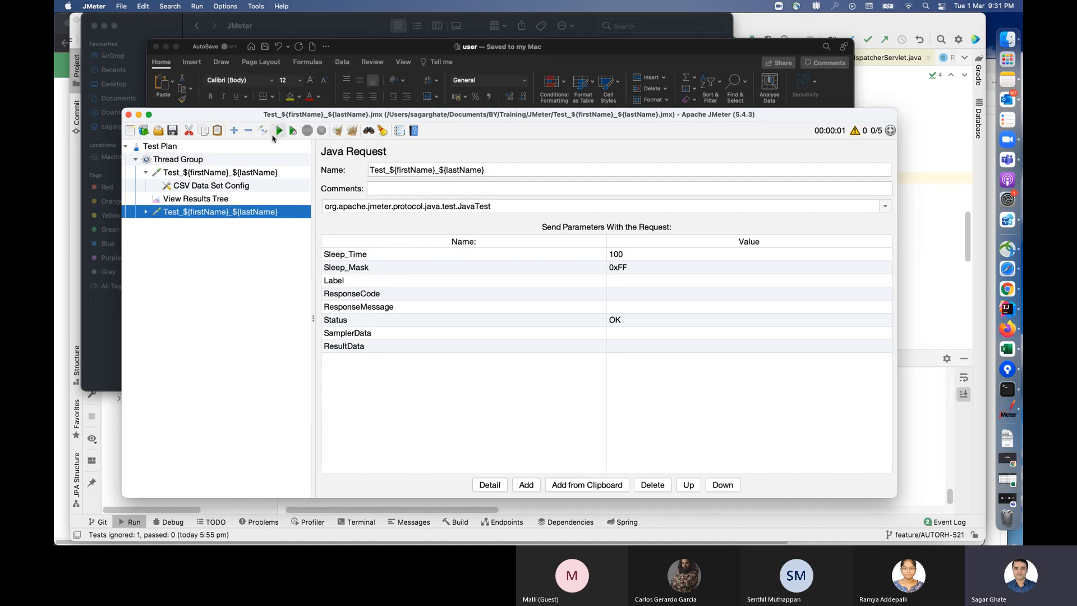
pyautogui.click(233, 200)
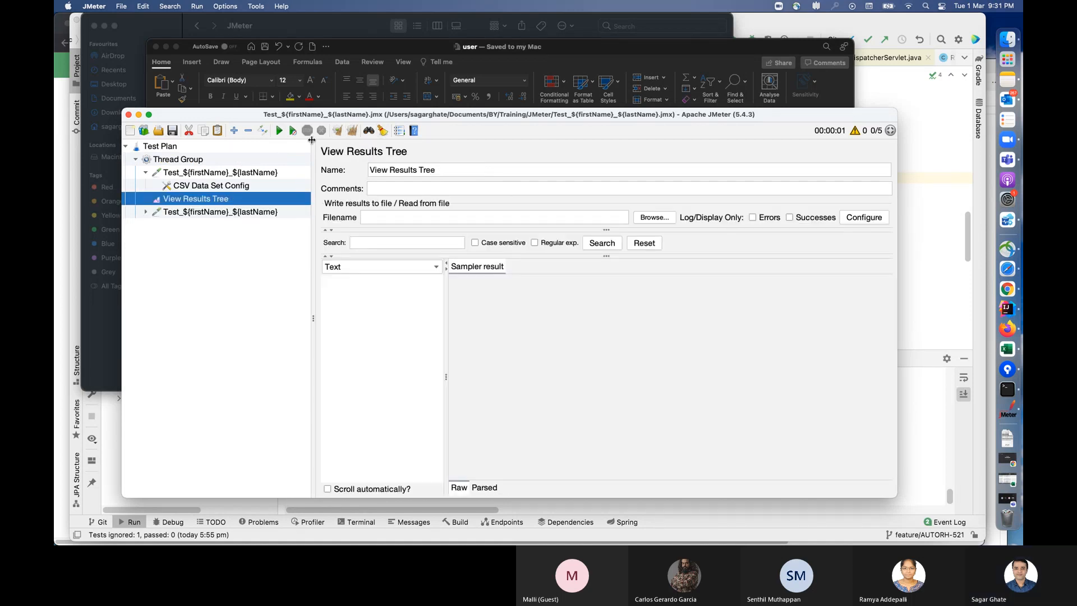
pyautogui.click(277, 131)
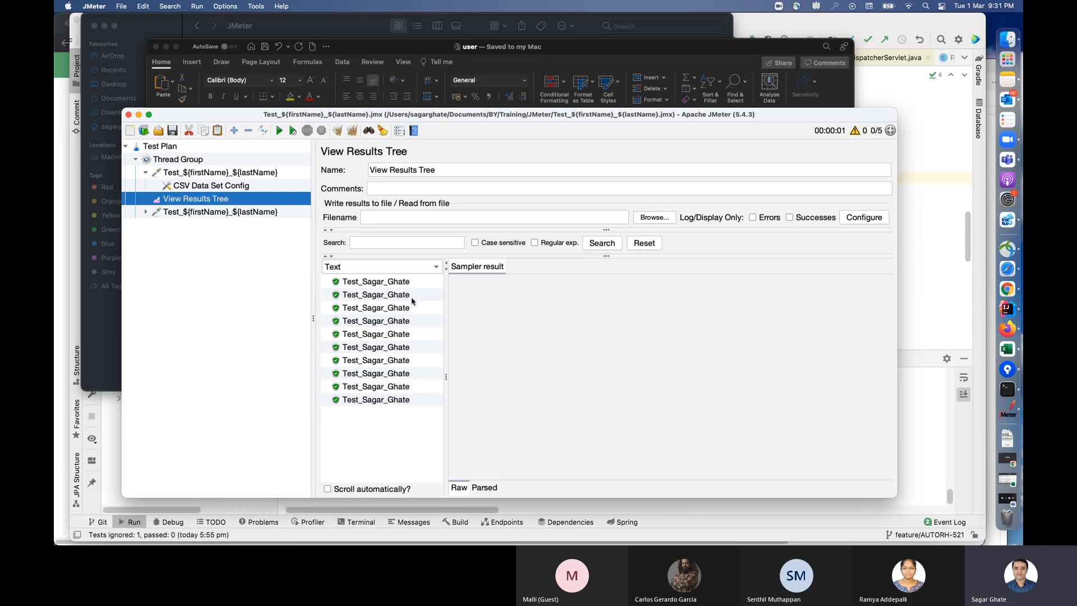
# Step: Review both samplers and the sharing mode of the CSV Data Set Config under the first one
pyautogui.click(216, 189)
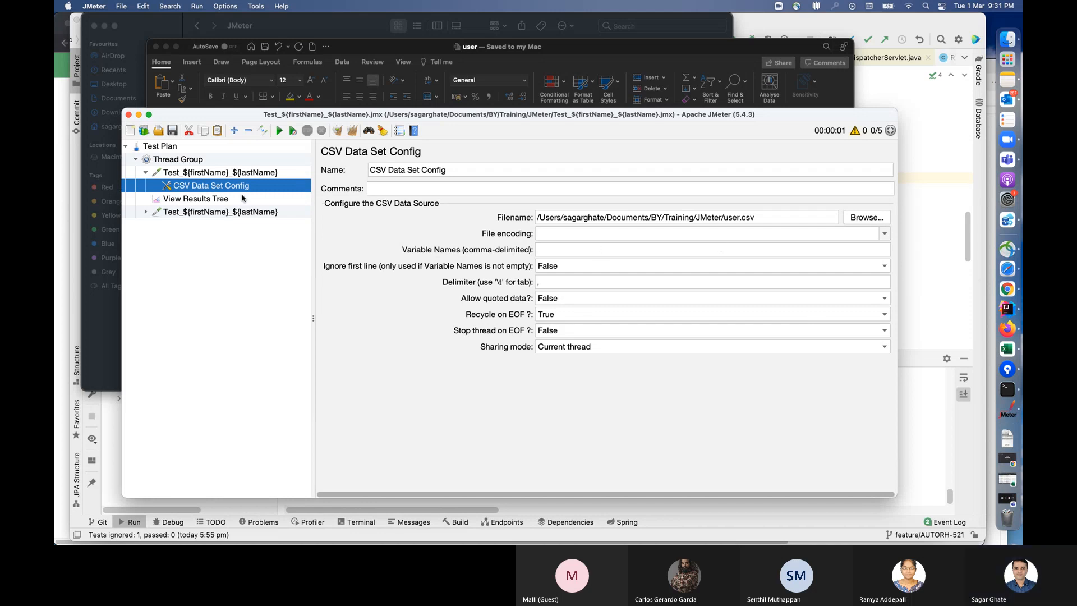
pyautogui.click(237, 214)
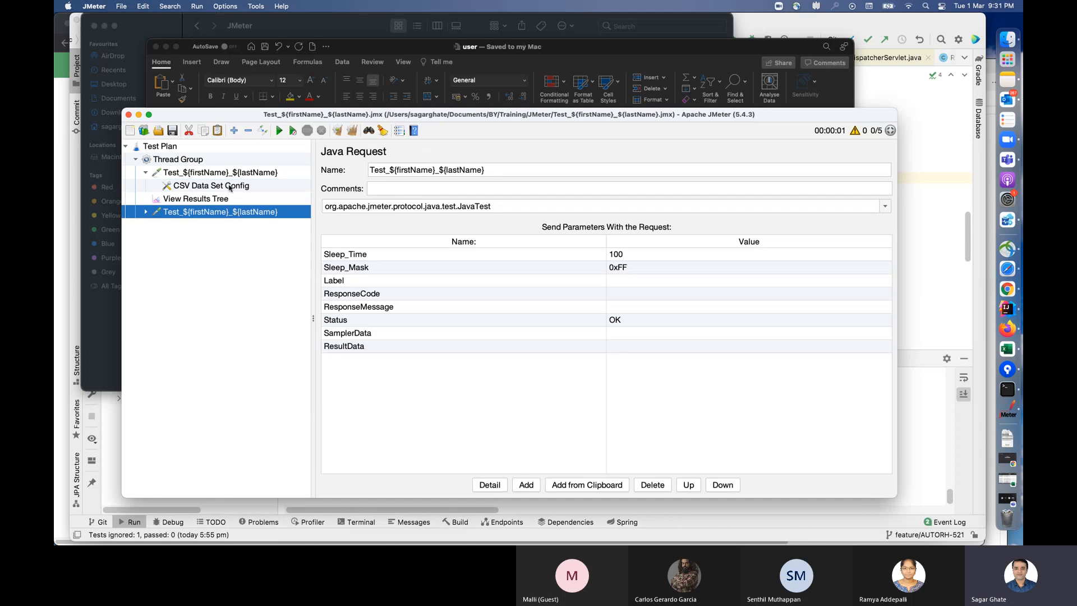
pyautogui.click(242, 174)
pyautogui.click(234, 186)
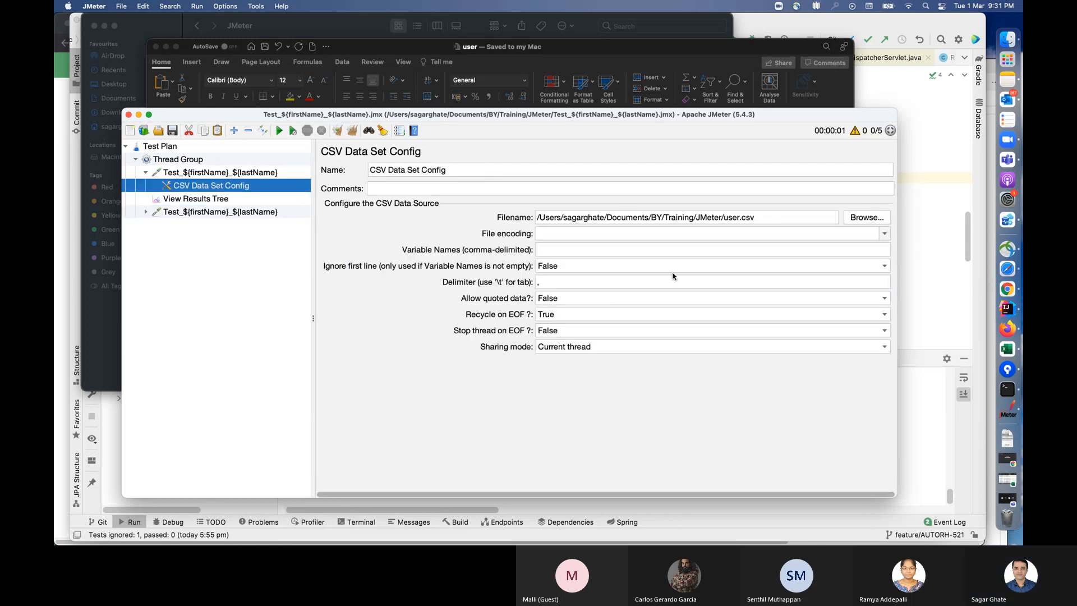
# Step: In the CSV Data Set Config under the first sampler, set Stop thread on EOF to True and Sharing mode to All threads
pyautogui.click(577, 303)
pyautogui.click(598, 325)
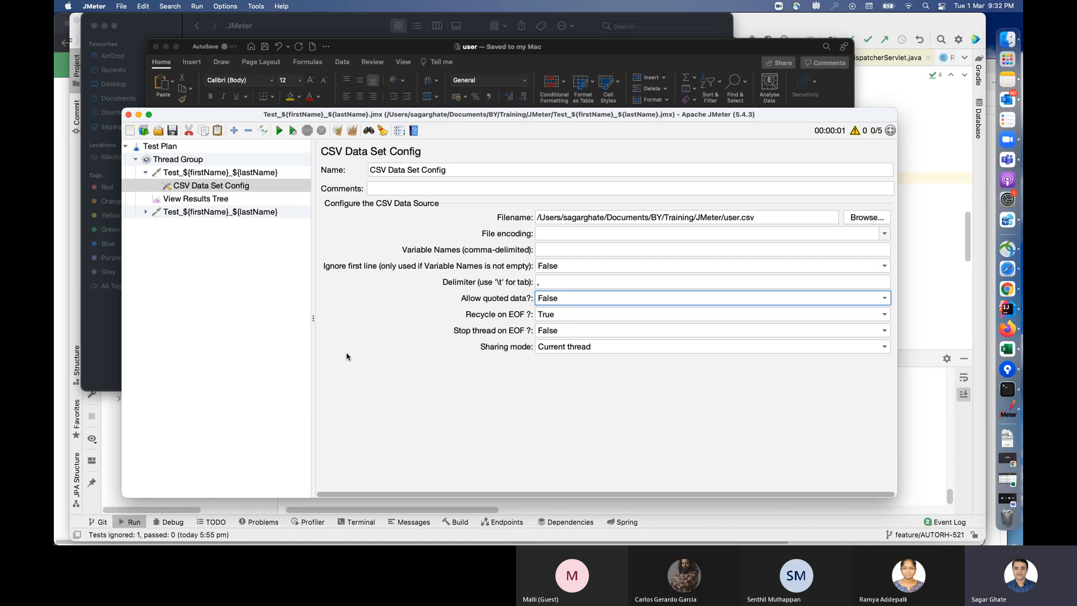
pyautogui.click(628, 331)
pyautogui.click(544, 344)
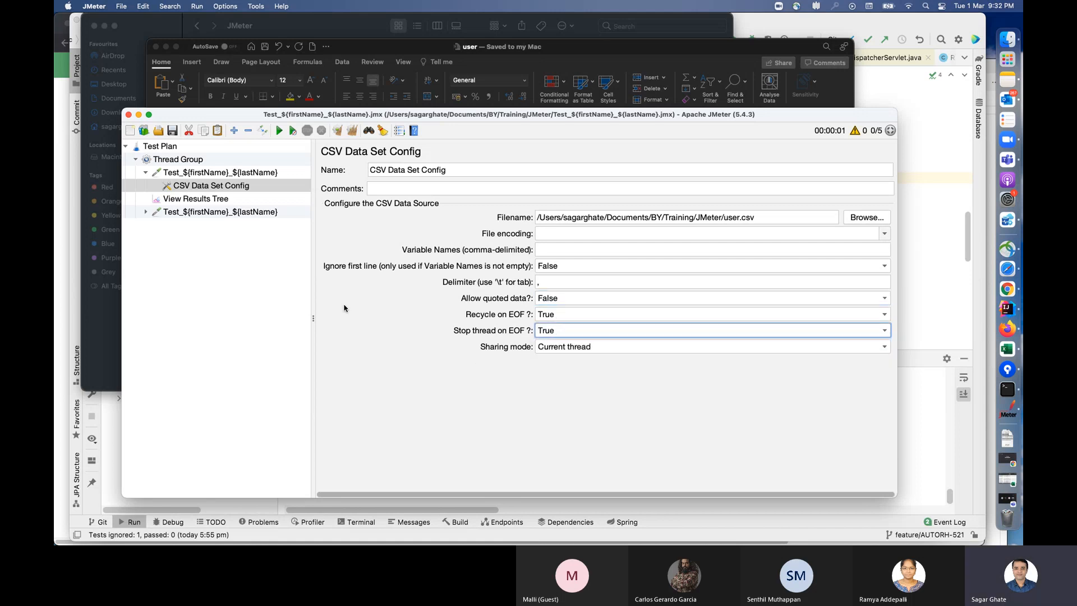
pyautogui.click(222, 189)
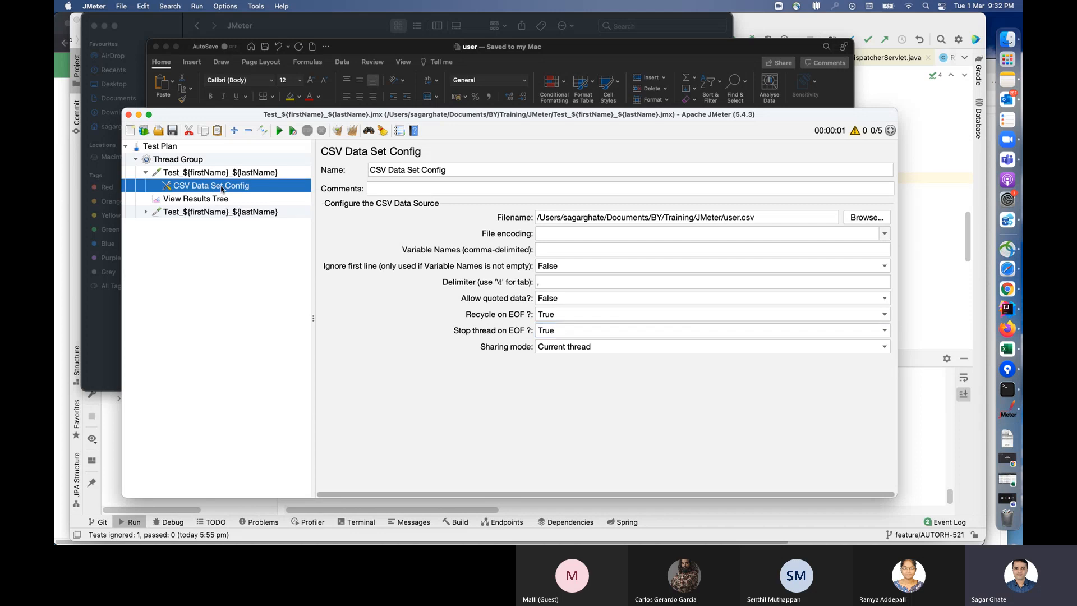
pyautogui.click(649, 346)
pyautogui.click(558, 359)
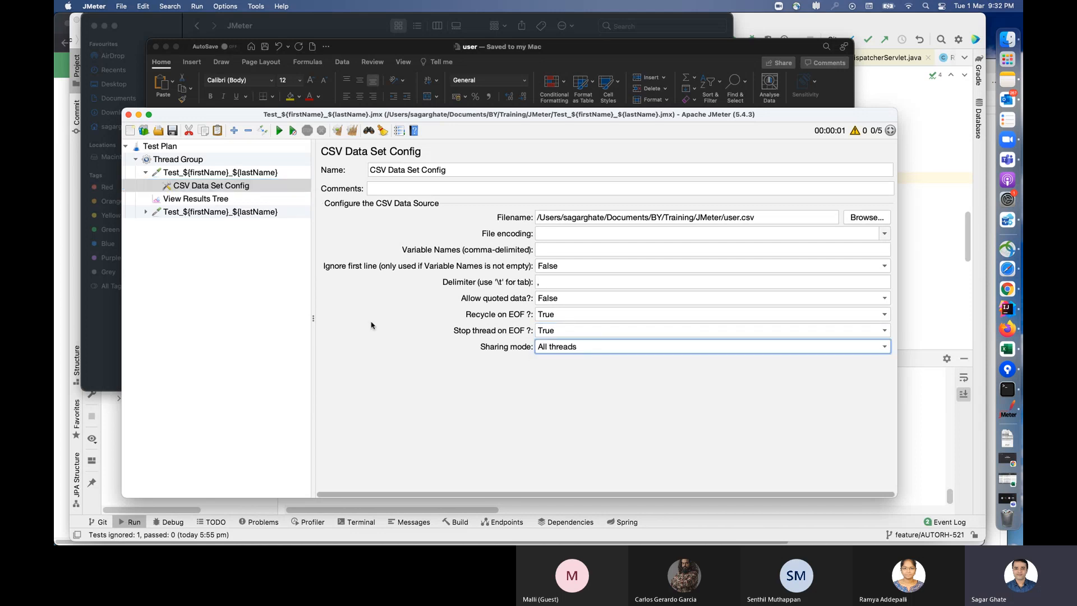
pyautogui.click(274, 185)
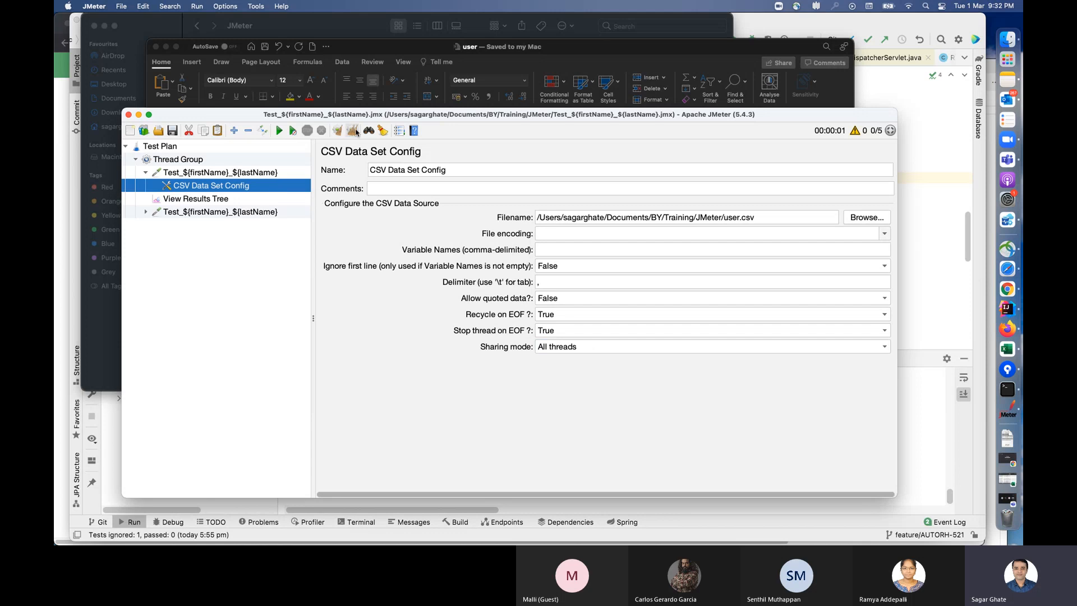
# Step: Run the test plan with both samplers and display the output in View Results Tree
pyautogui.click(279, 130)
pyautogui.click(239, 211)
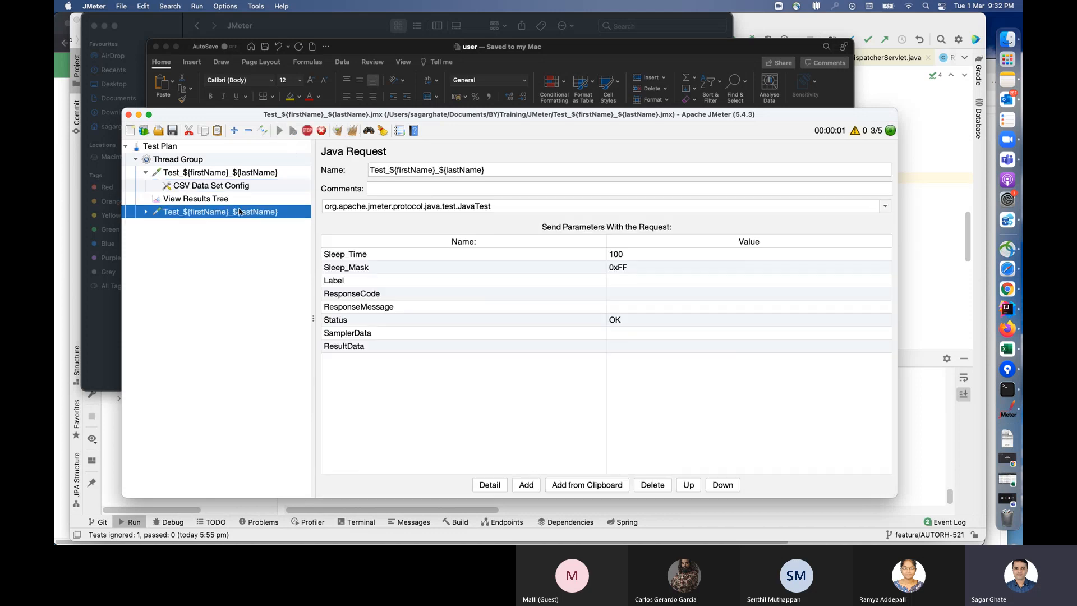
pyautogui.click(239, 198)
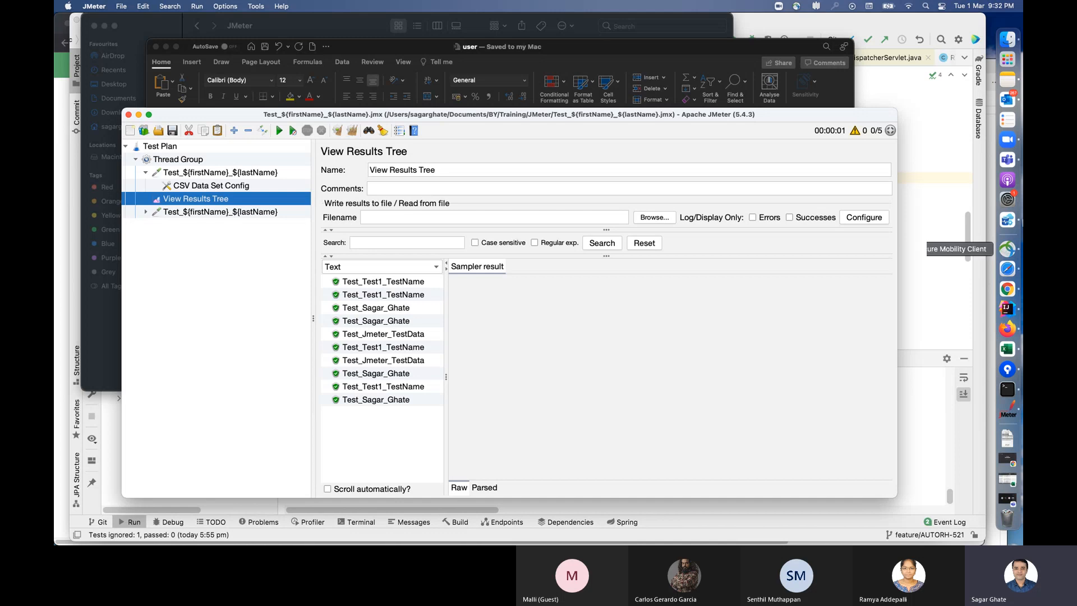
# Step: Switch to Notes and review the CSV data steps and the heading on recording JMeter tests with Blazemeter
pyautogui.click(1010, 81)
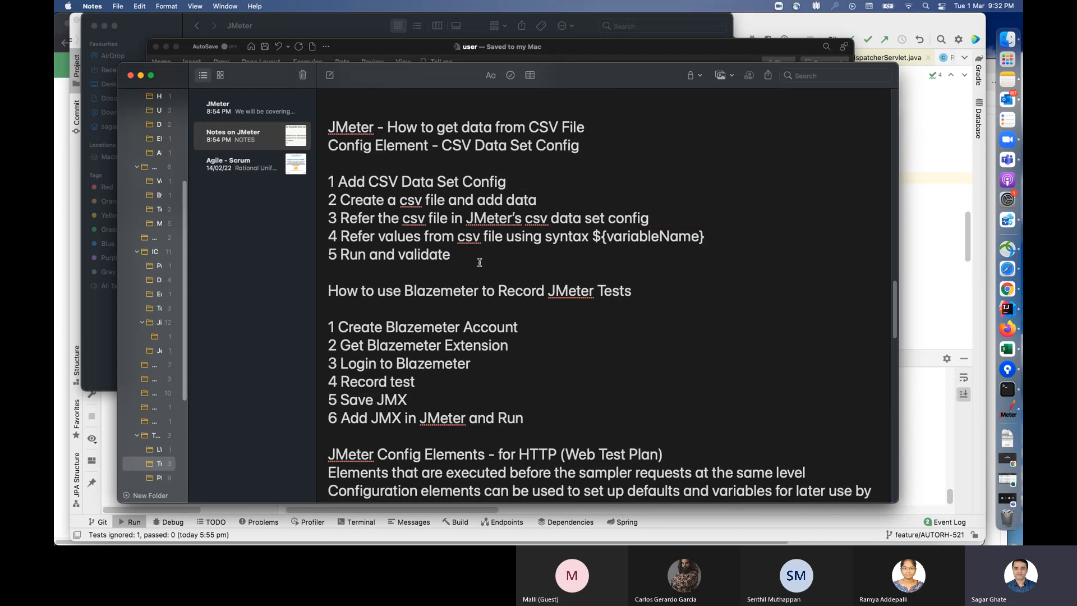
pyautogui.moveTo(479, 262); pyautogui.dragTo(312, 174)
pyautogui.click(670, 329)
pyautogui.moveTo(640, 291); pyautogui.dragTo(313, 292)
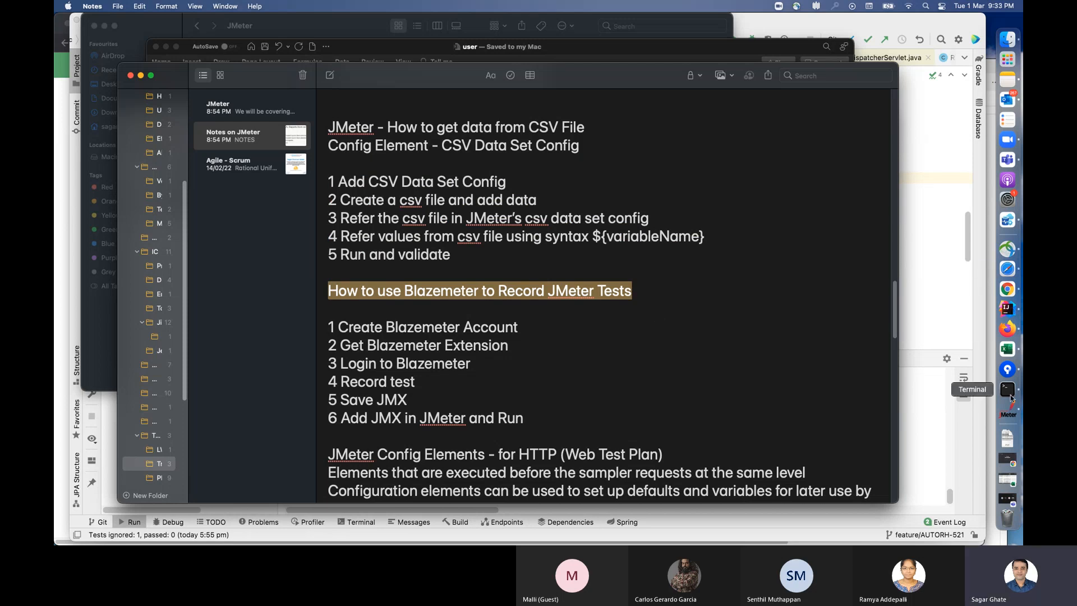
# Step: Bring JMeter back up, switch to the Microsoft Teams meeting, and stop sharing the screen
pyautogui.click(1009, 413)
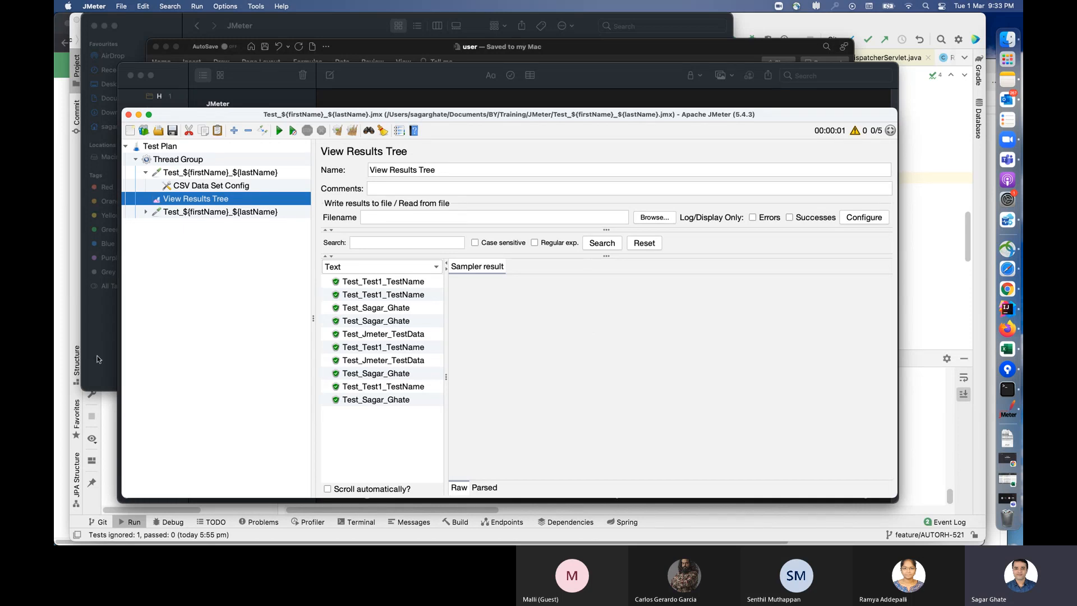
pyautogui.click(1007, 498)
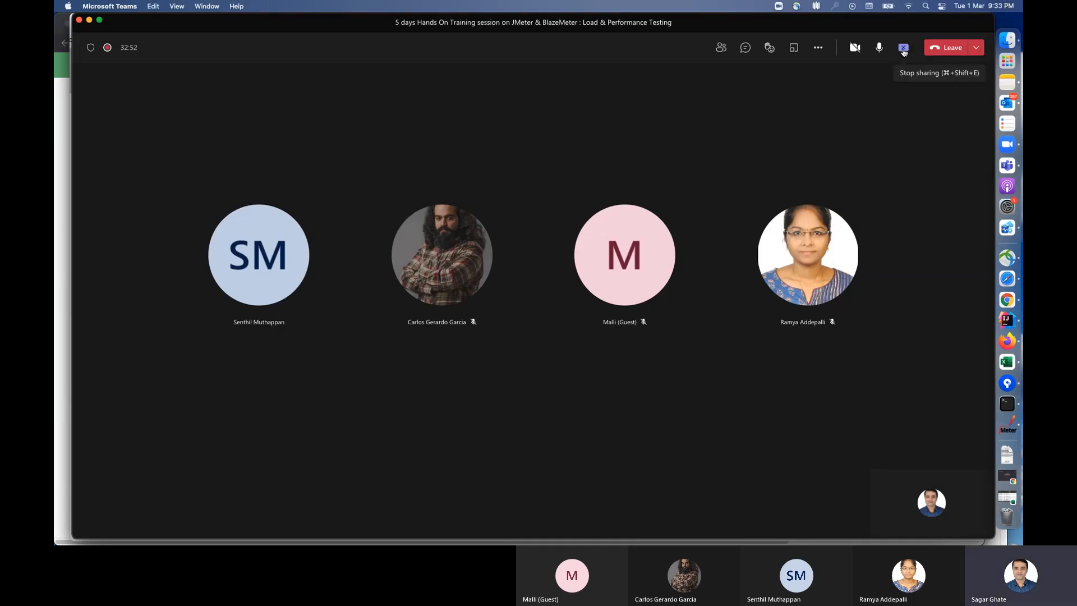
pyautogui.click(903, 49)
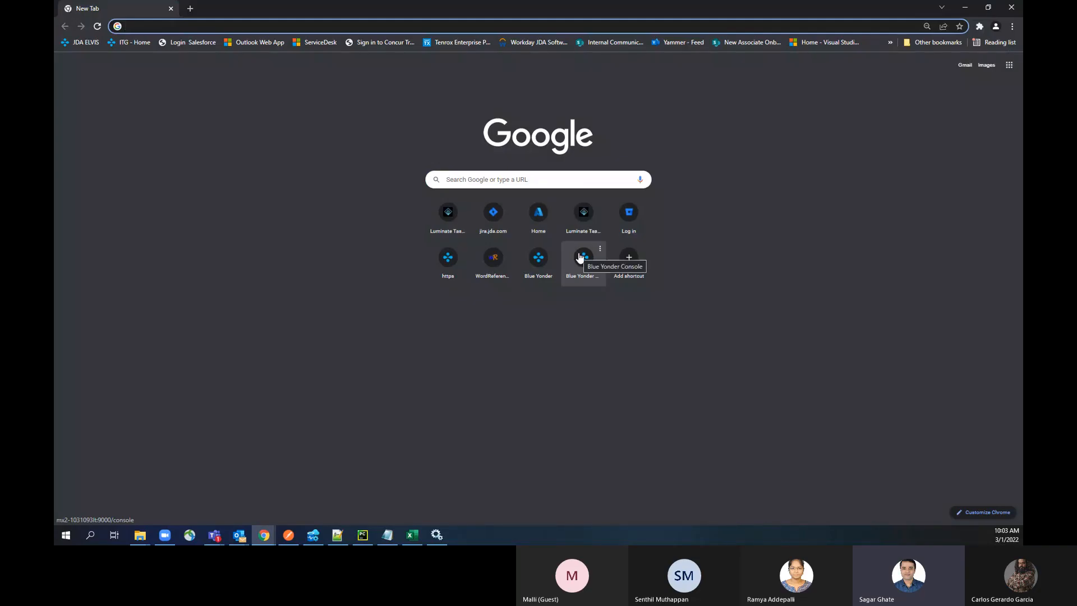
# Step: Search Google for blazemeter from the new Chrome tab
pyautogui.write('blazemeter.com/blog/robot-framework-the-ultimate-guide-to-running-your-tests')
pyautogui.press('Right')
pyautogui.press('BackSpace')
pyautogui.press('BackSpace')
pyautogui.press('BackSpace')
pyautogui.press('BackSpace')
pyautogui.press('BackSpace')
pyautogui.press('BackSpace')
pyautogui.press('BackSpace')
pyautogui.press('BackSpace')
pyautogui.press('BackSpace')
pyautogui.press('BackSpace')
pyautogui.press('BackSpace')
pyautogui.press('BackSpace')
pyautogui.press('BackSpace')
pyautogui.press('BackSpace')
pyautogui.press('BackSpace')
pyautogui.press('BackSpace')
pyautogui.press('BackSpace')
pyautogui.press('BackSpace')
pyautogui.press('BackSpace')
pyautogui.press('BackSpace')
pyautogui.press('BackSpace')
pyautogui.press('BackSpace')
pyautogui.press('BackSpace')
pyautogui.press('BackSpace')
pyautogui.press('BackSpace')
pyautogui.press('BackSpace')
pyautogui.press('BackSpace')
pyautogui.press('BackSpace')
pyautogui.press('Return')
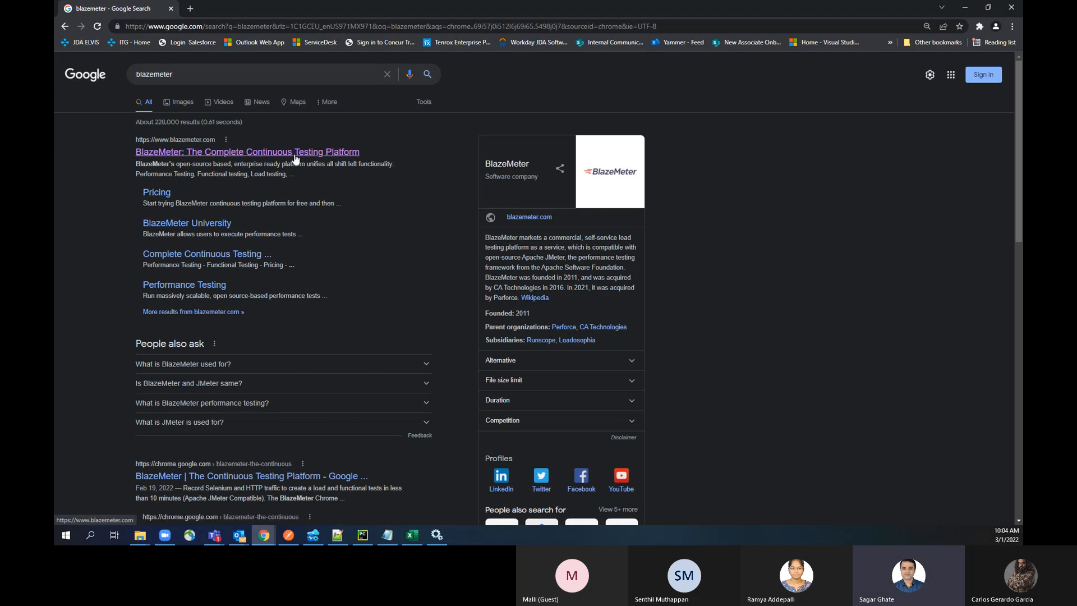
# Step: Increase the browser's page zoom by two levels on the search results page
pyautogui.click(216, 75)
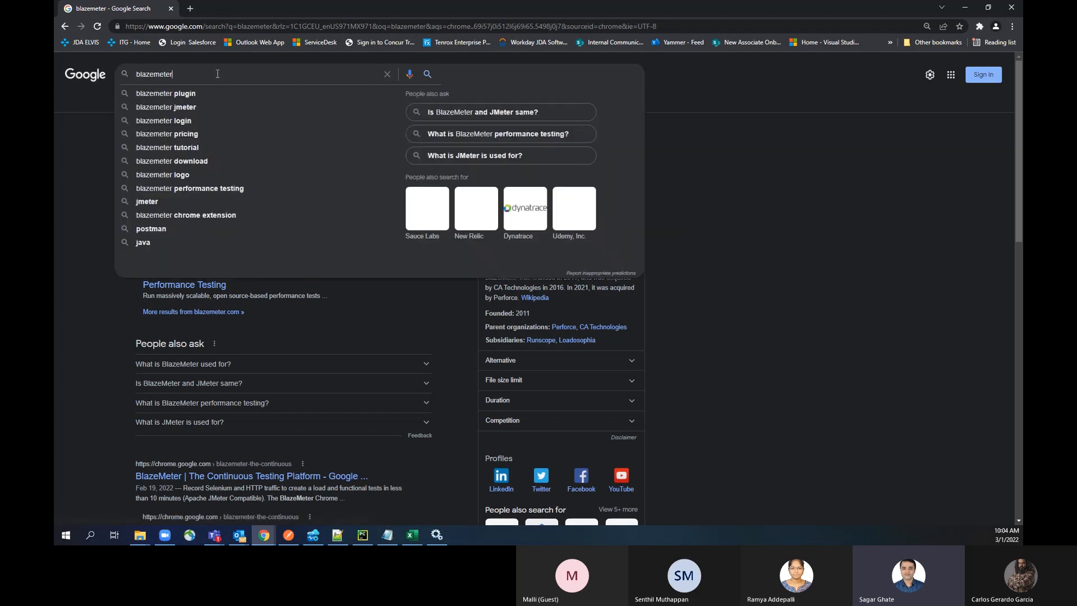
pyautogui.click(1012, 27)
pyautogui.click(982, 120)
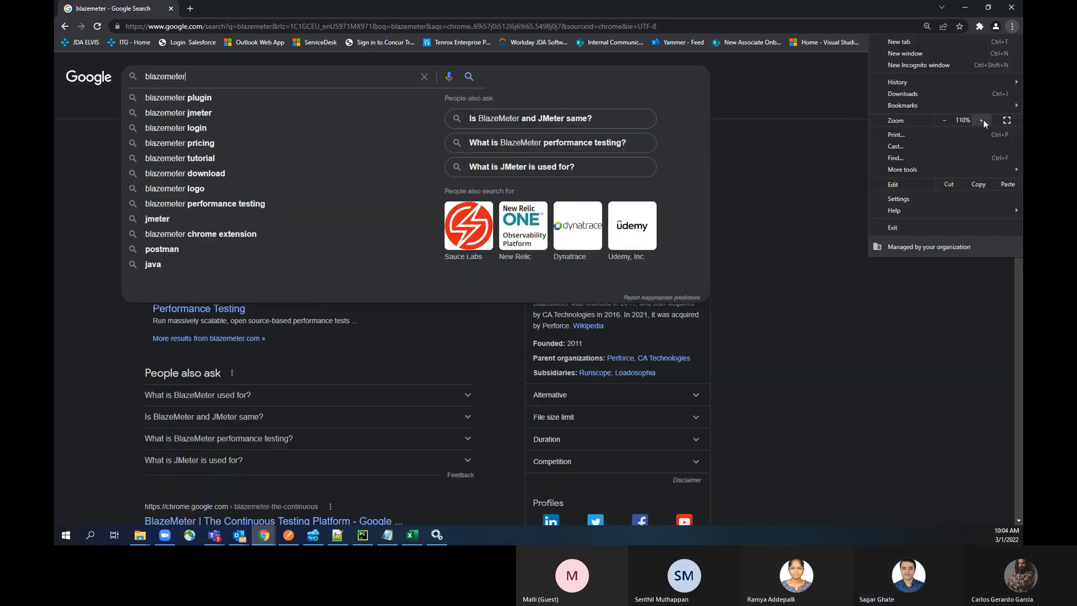
pyautogui.click(983, 120)
pyautogui.click(856, 301)
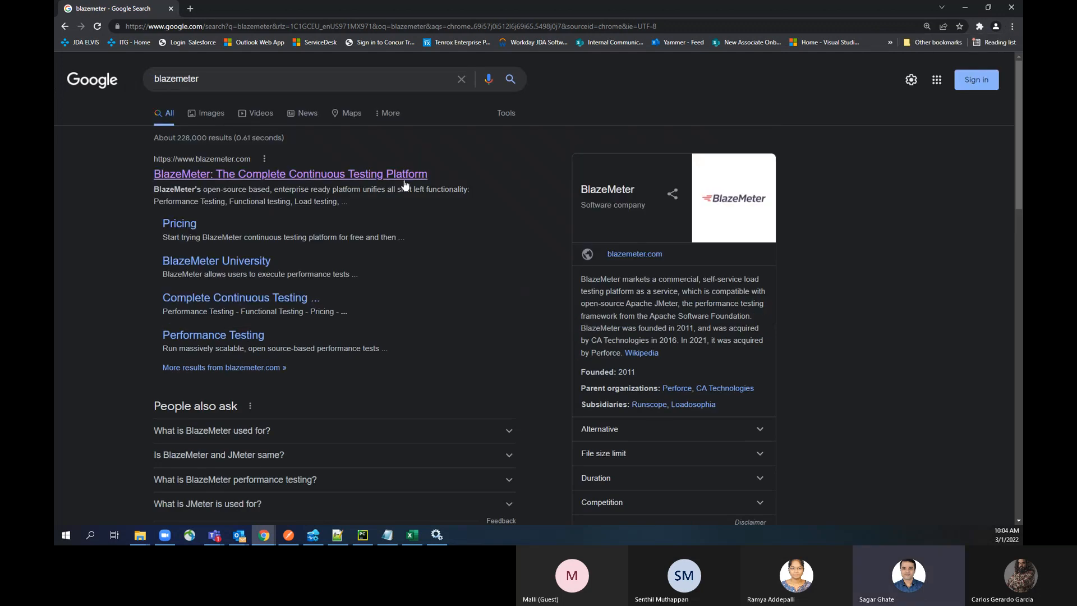
# Step: Open the BlazeMeter homepage from the "BlazeMeter: The Complete Continuous Testing Platform" search result
pyautogui.click(241, 78)
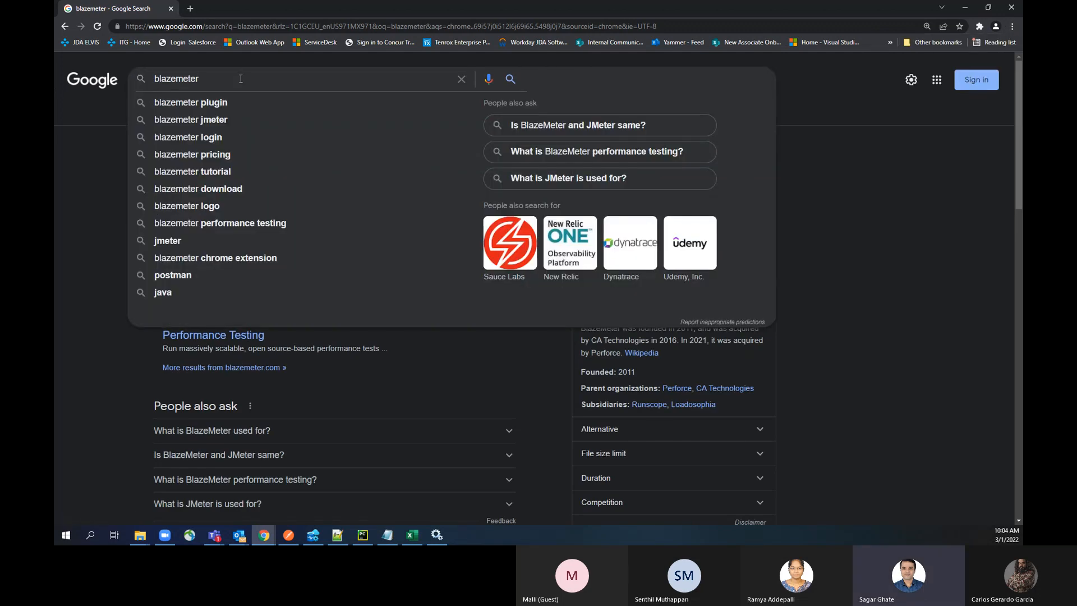
pyautogui.click(73, 332)
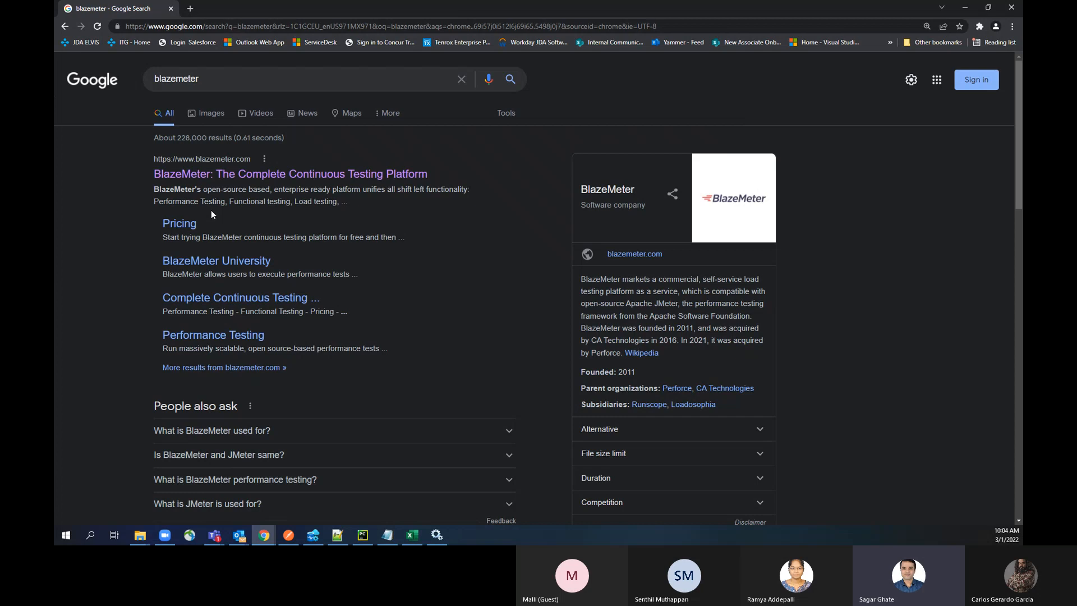
pyautogui.click(216, 174)
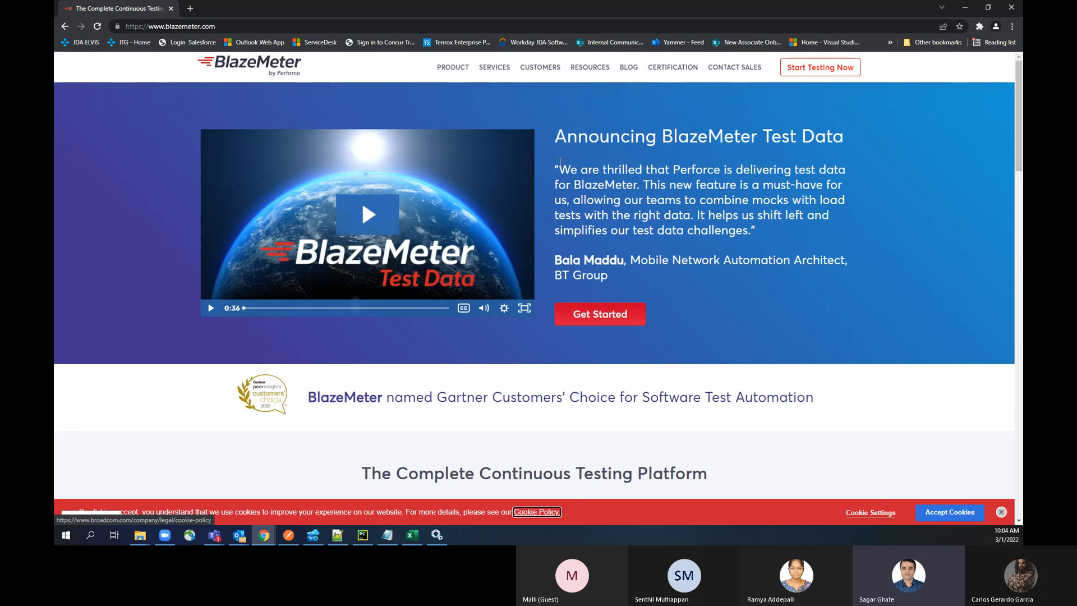
# Step: Examine the BlazeMeter homepage's testing platform overview and its section on compatible open-source tools
pyautogui.scroll(-6, 560, 161)
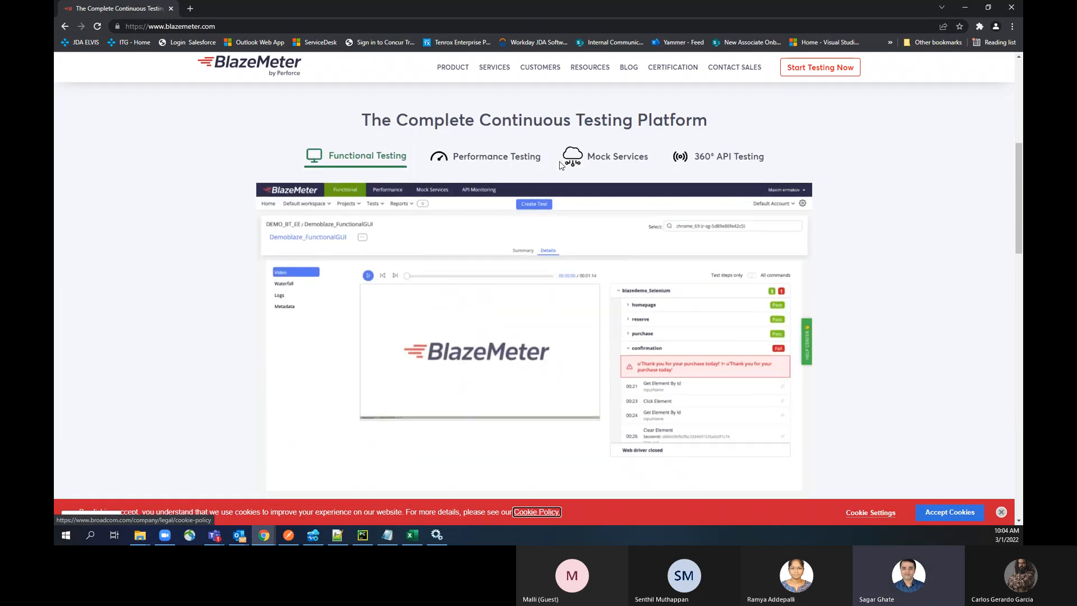
pyautogui.scroll(-1, 560, 165)
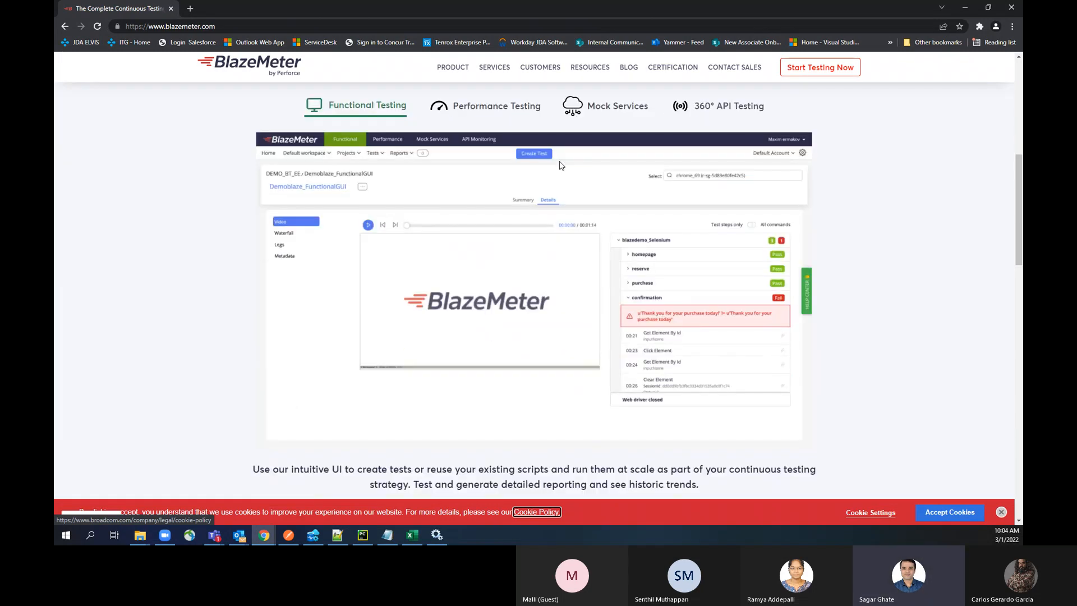
pyautogui.scroll(1, 560, 165)
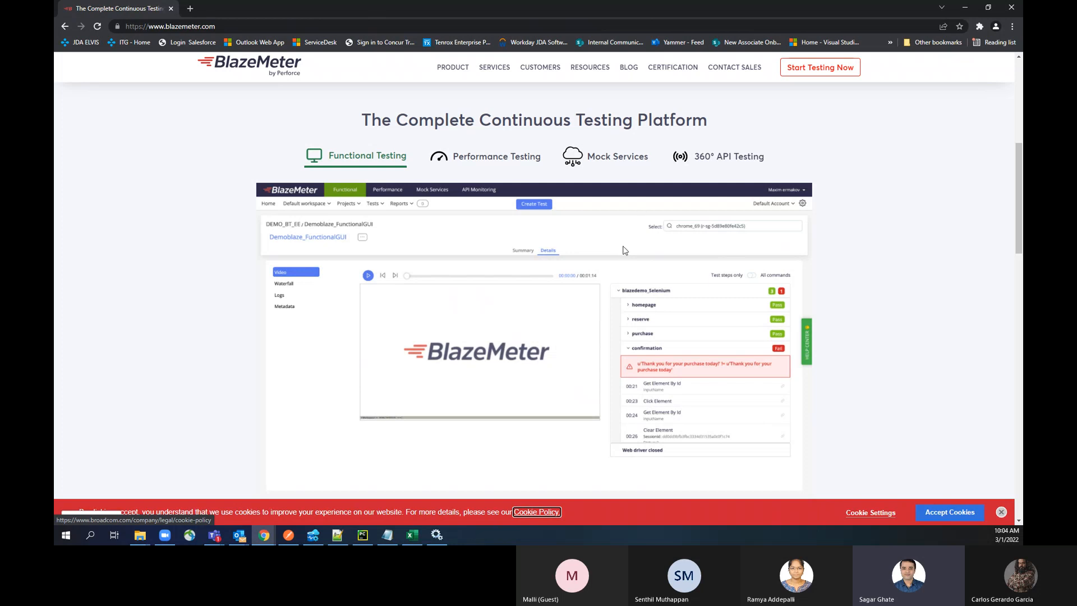
pyautogui.scroll(-3, 625, 251)
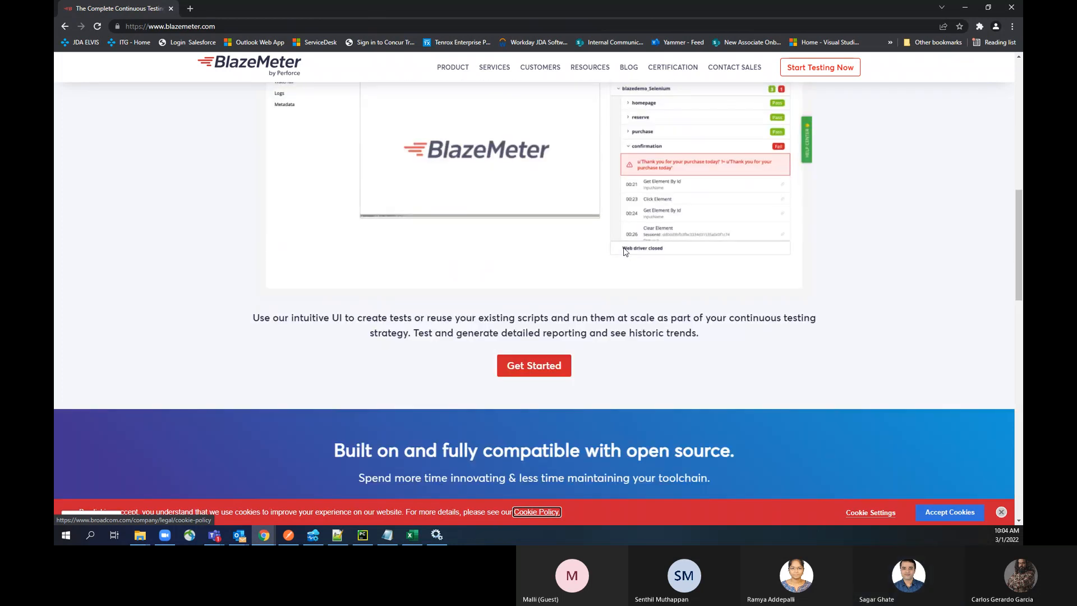
pyautogui.scroll(1, 626, 252)
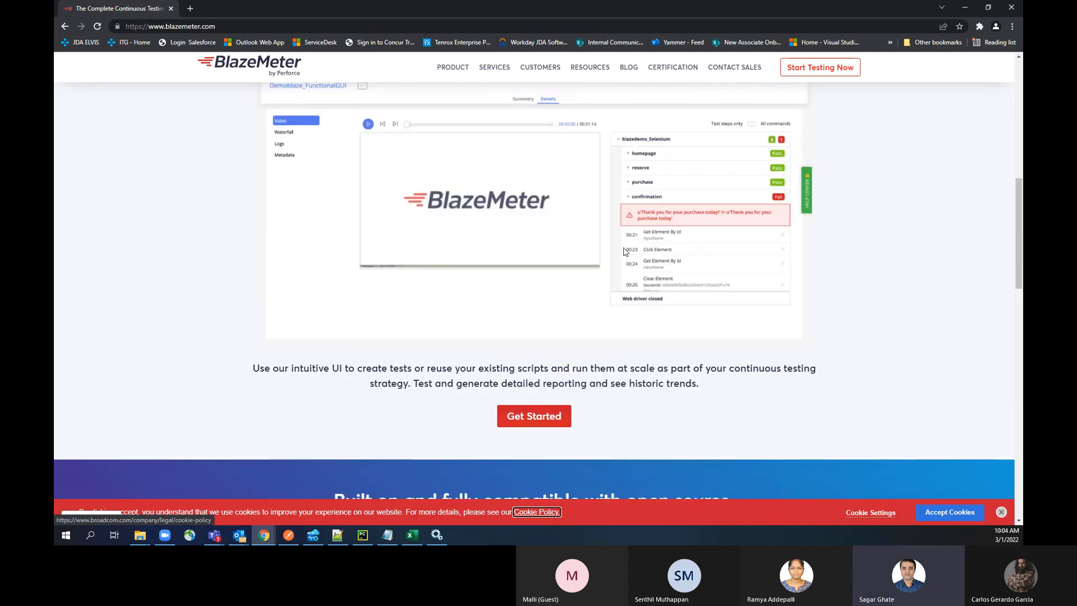
pyautogui.scroll(-1, 625, 252)
pyautogui.scroll(-1, 626, 251)
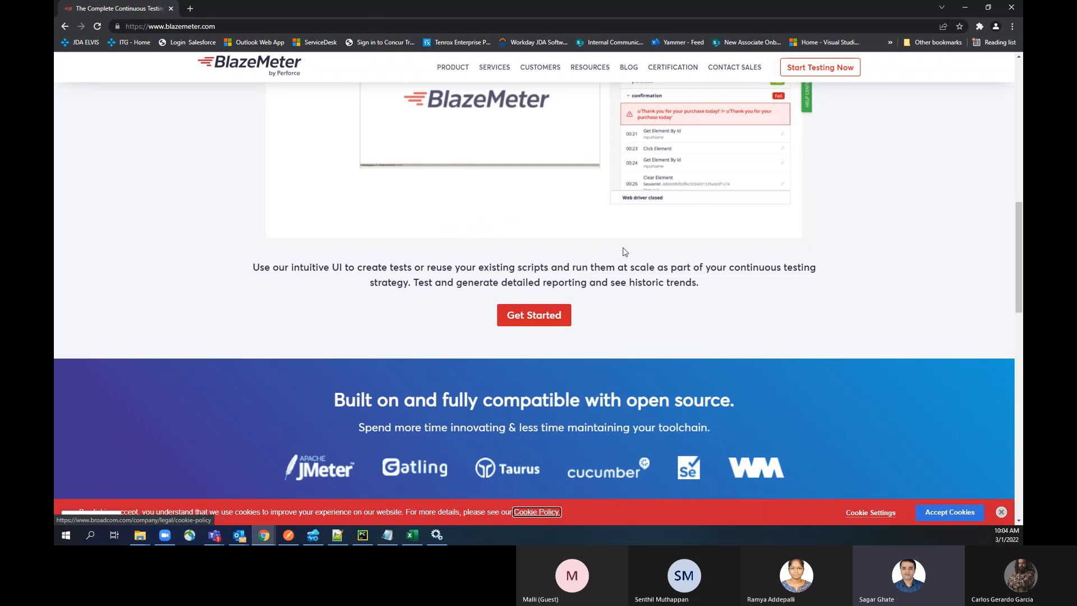
pyautogui.scroll(-1, 602, 276)
pyautogui.scroll(-2, 594, 302)
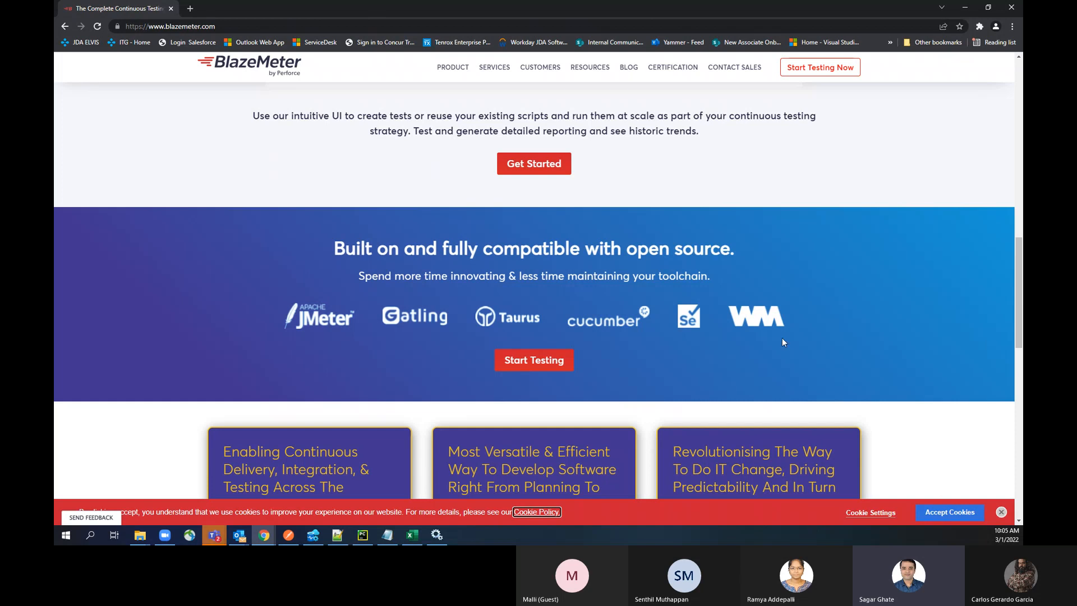
pyautogui.scroll(-1, 782, 338)
pyautogui.scroll(-2, 784, 343)
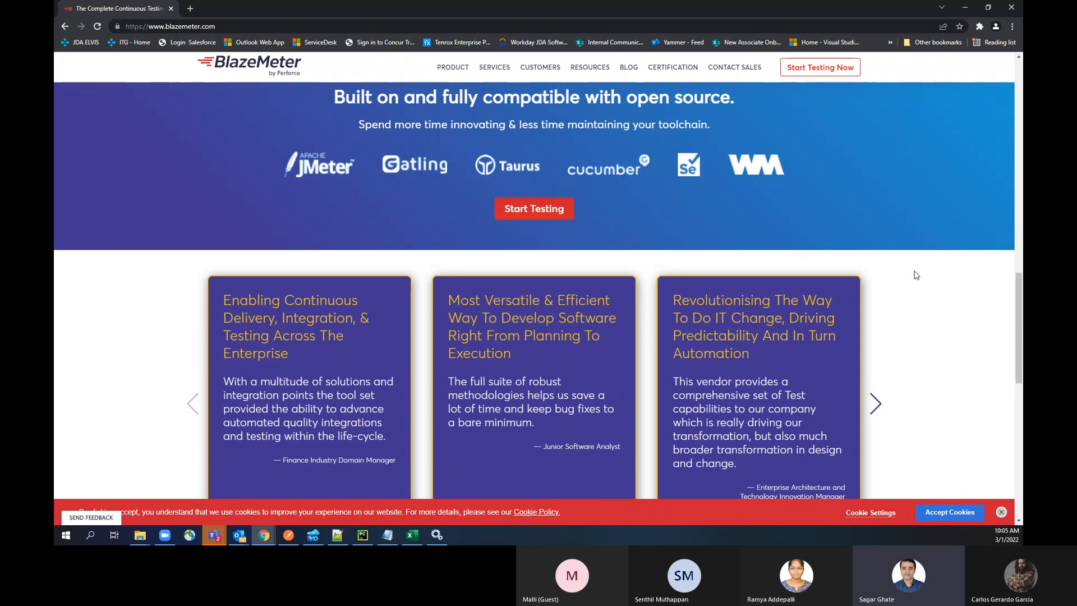
pyautogui.scroll(7, 918, 269)
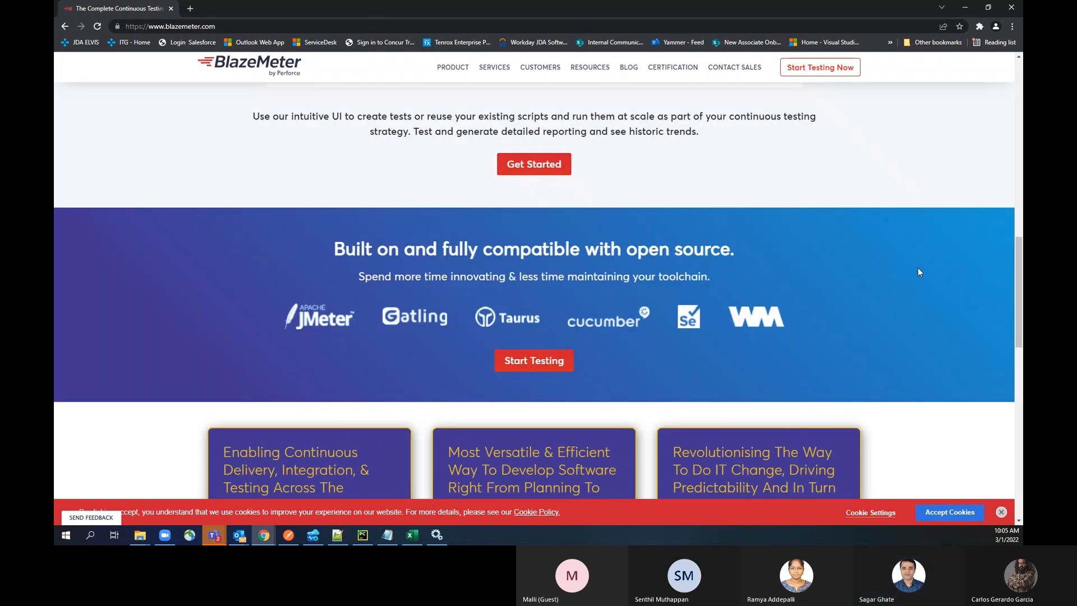
pyautogui.scroll(1, 920, 272)
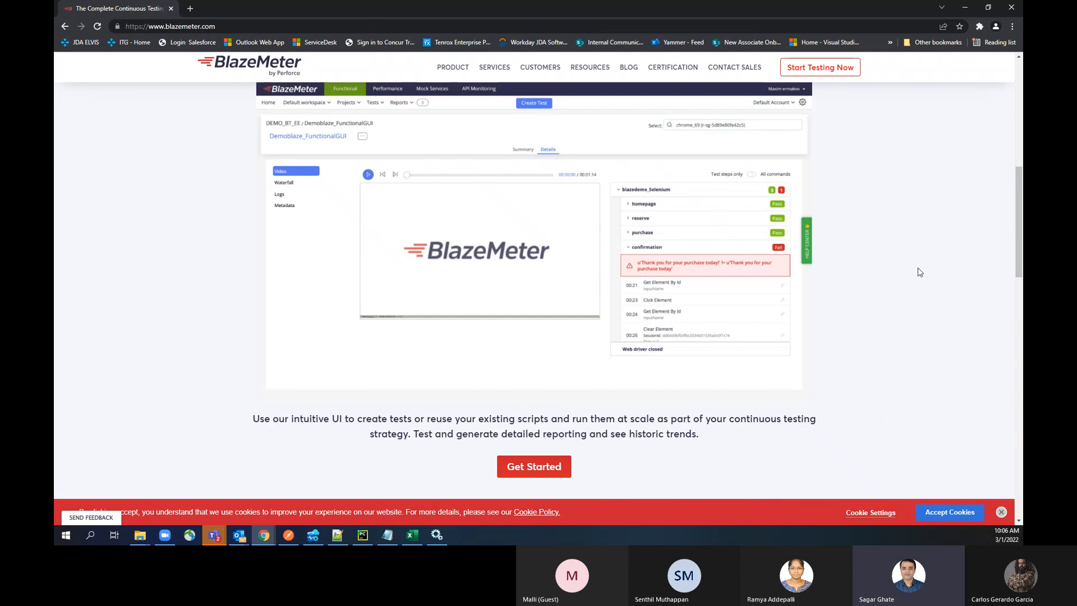
pyautogui.scroll(2, 920, 273)
pyautogui.scroll(4, 920, 272)
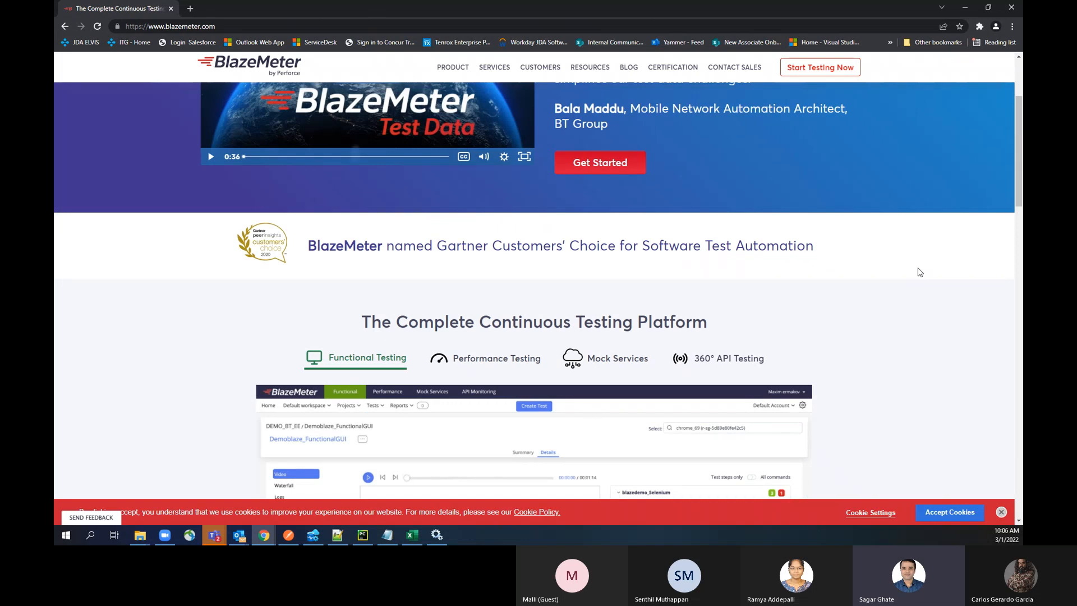
# Step: Load the BlazeMeter workspace dashboard and close the welcome dialog without running a demo test
pyautogui.press('F5')
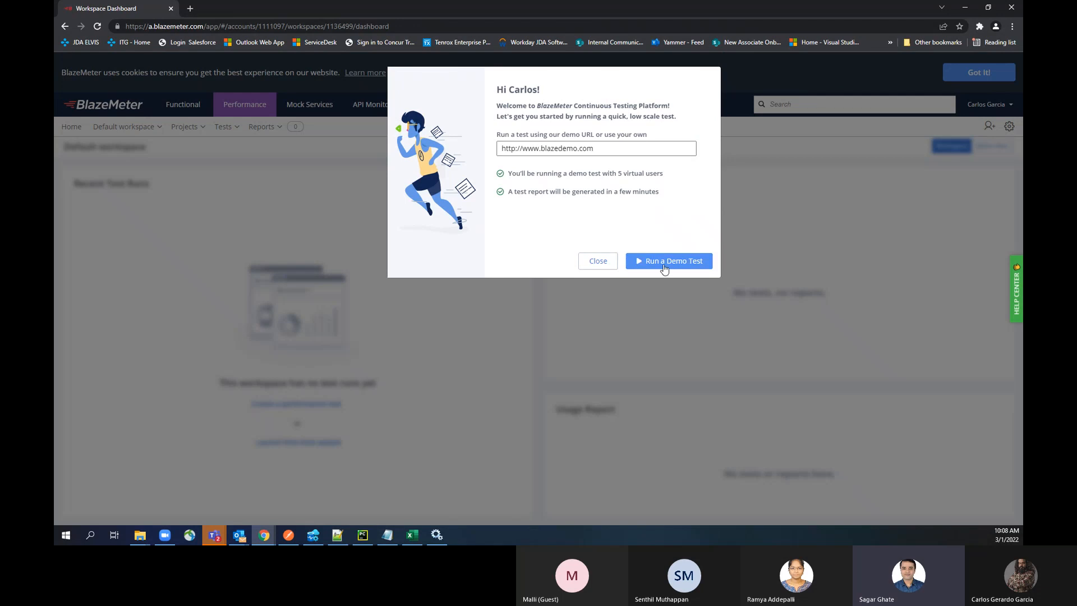
pyautogui.click(606, 261)
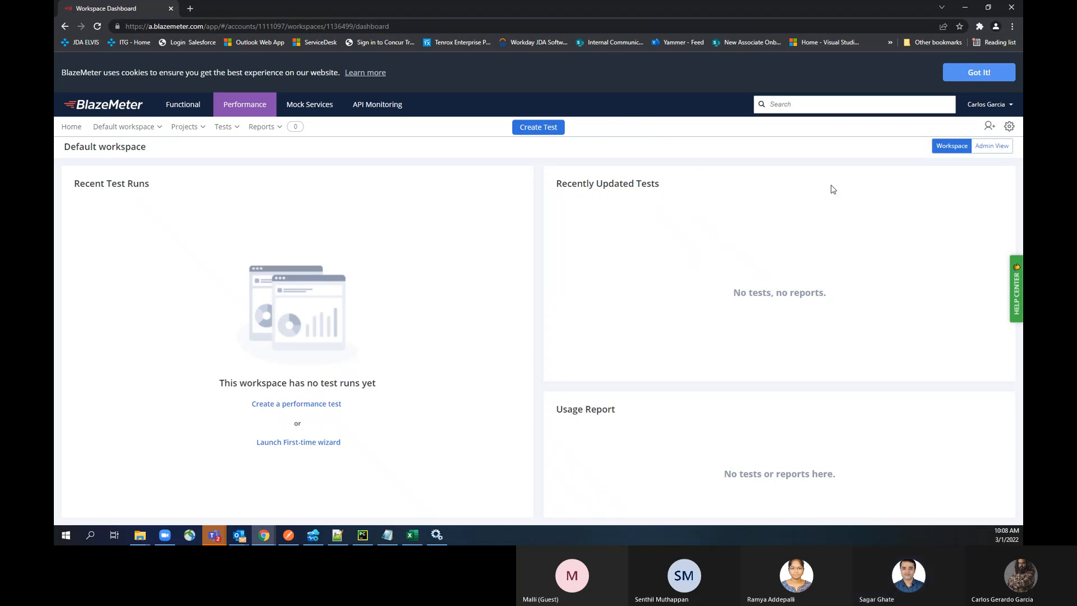
# Step: Open Chrome's extensions management page by way of the browser settings
pyautogui.click(1013, 26)
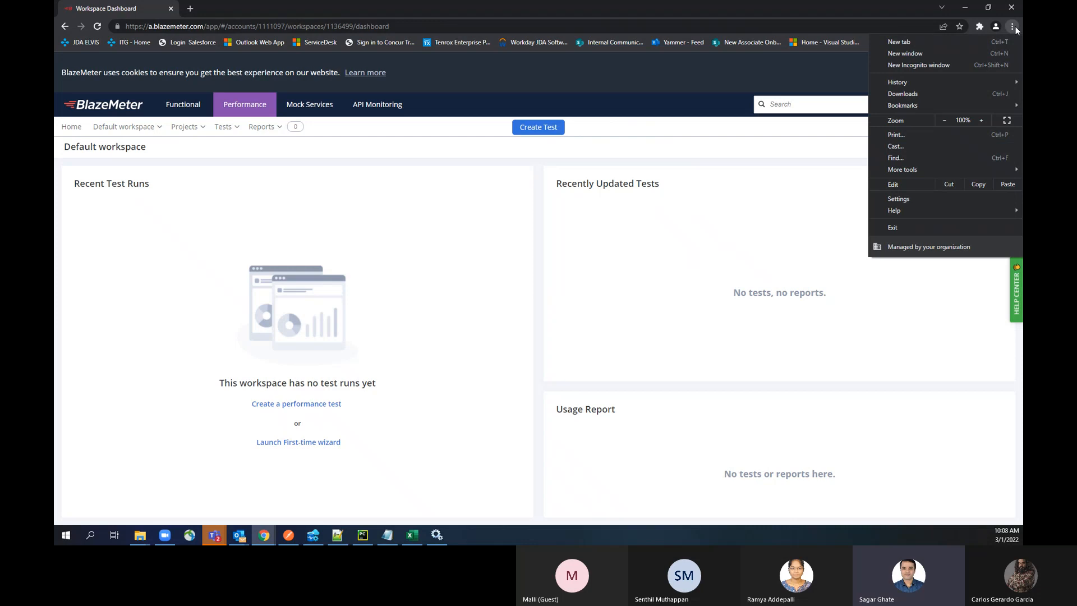
pyautogui.click(902, 200)
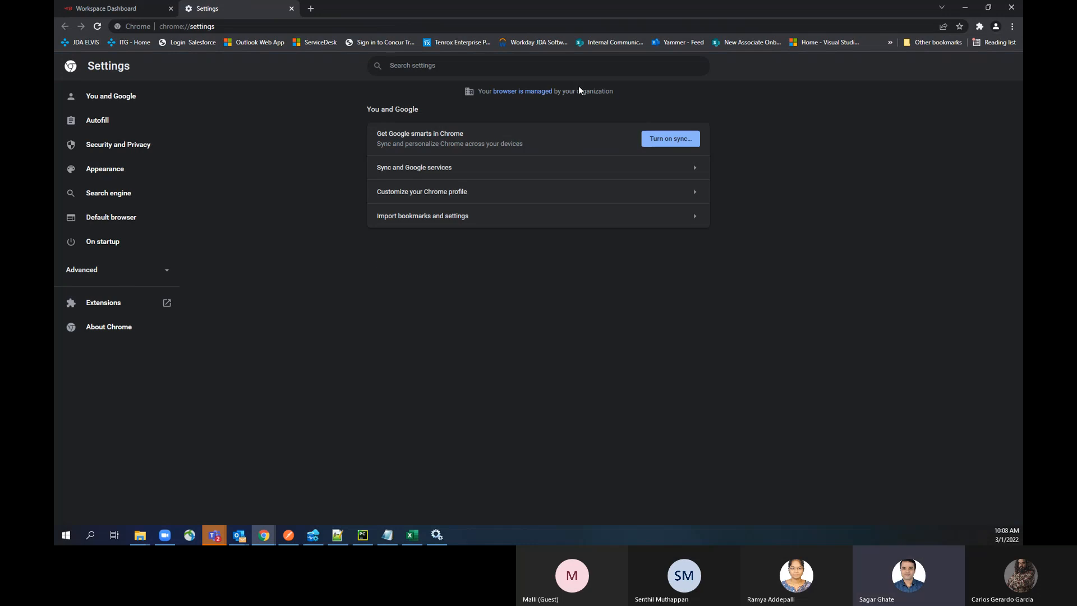
pyautogui.write('ex')
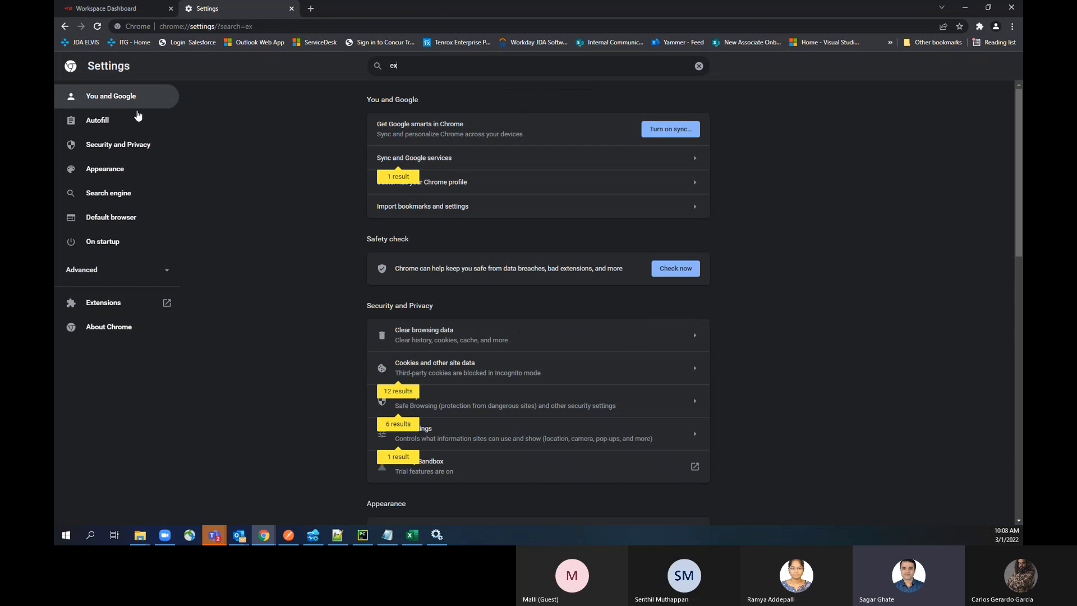
pyautogui.click(116, 304)
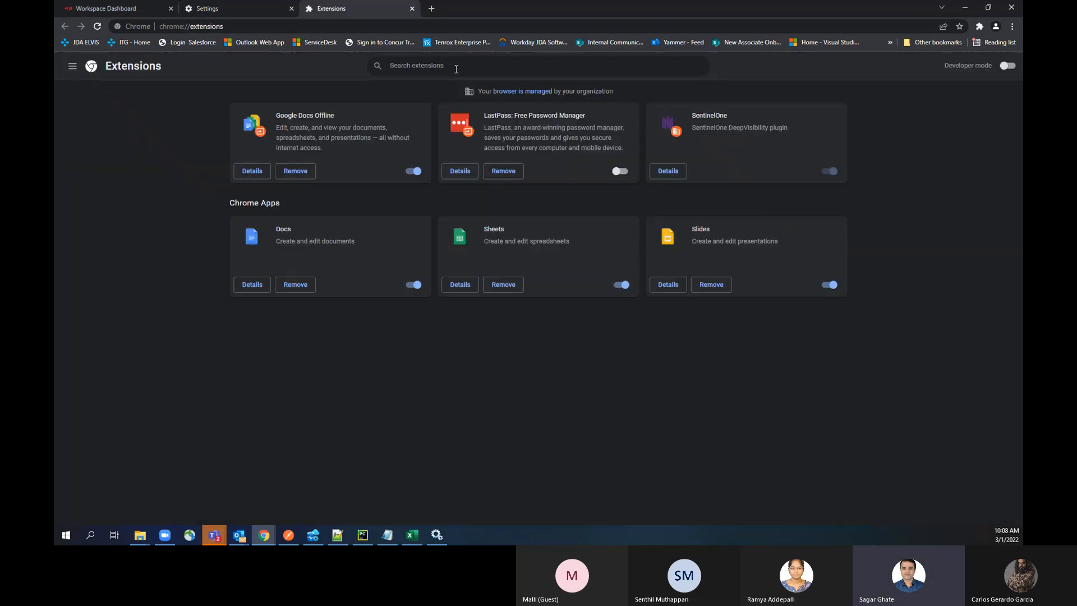
# Step: Search the installed extensions for "bla" and clear the search
pyautogui.write('bla')
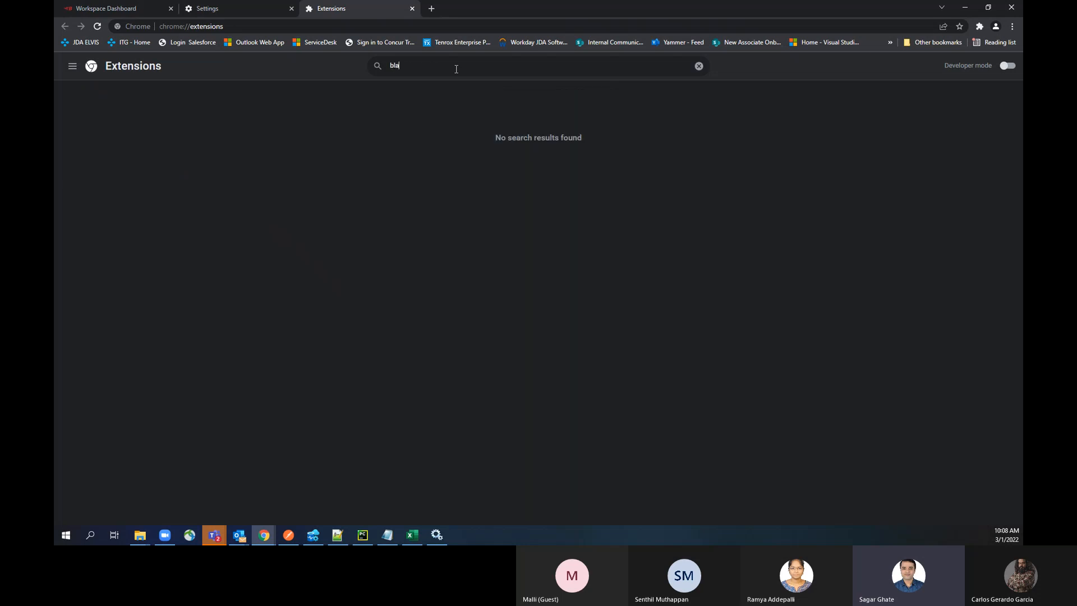
pyautogui.press('BackSpace')
pyautogui.press('BackSpace')
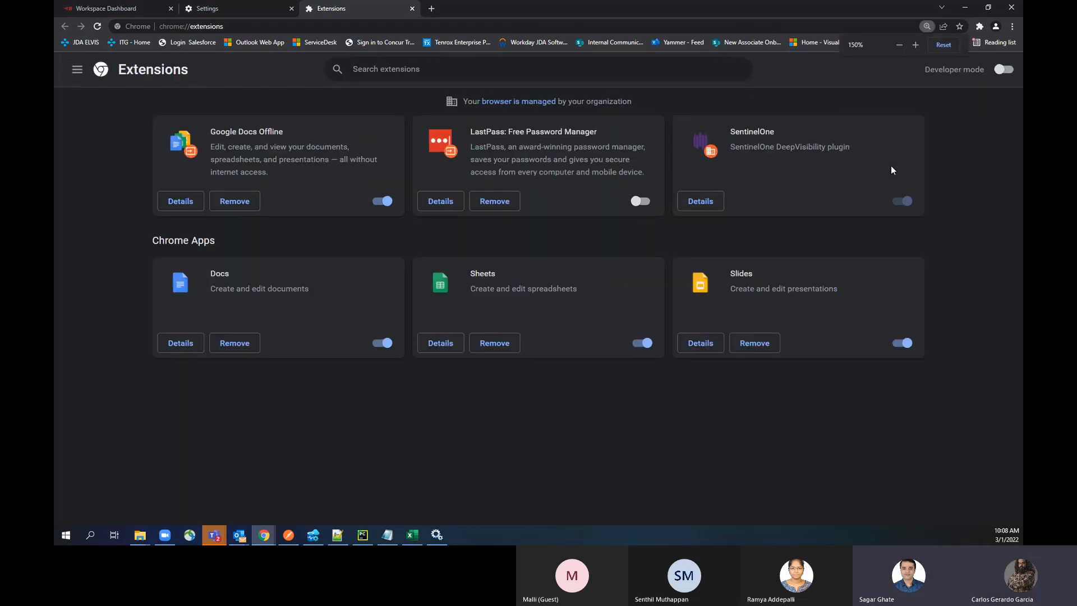
# Step: Search the installed extensions for "blazemeter" and clear the search text
pyautogui.hotkey('ctrl', '+')
pyautogui.hotkey('ctrl', '+')
pyautogui.hotkey('ctrl', '+')
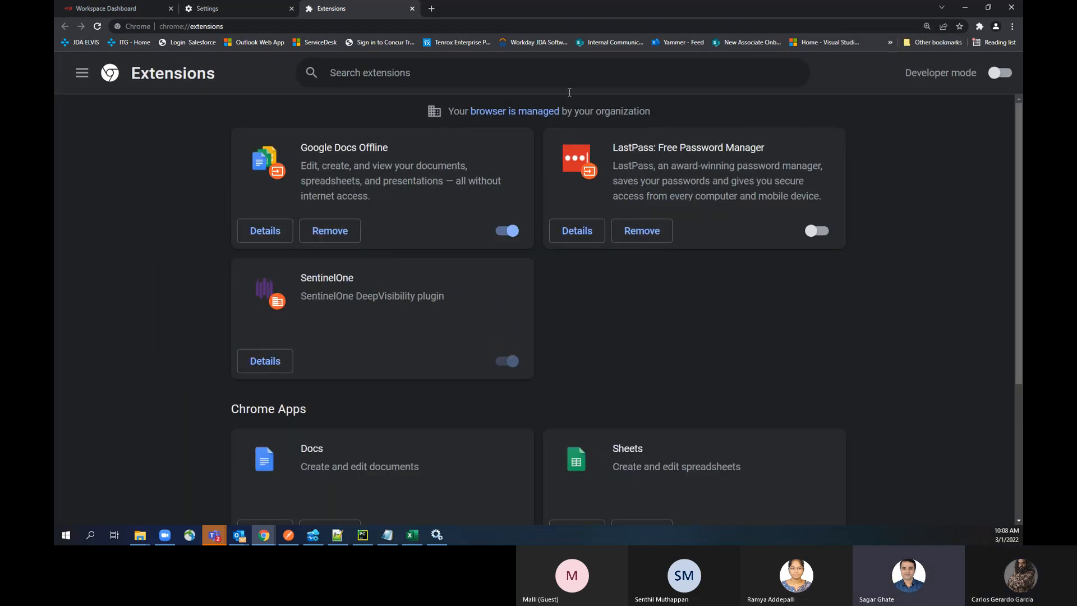
pyautogui.click(458, 64)
pyautogui.write('blazemeter')
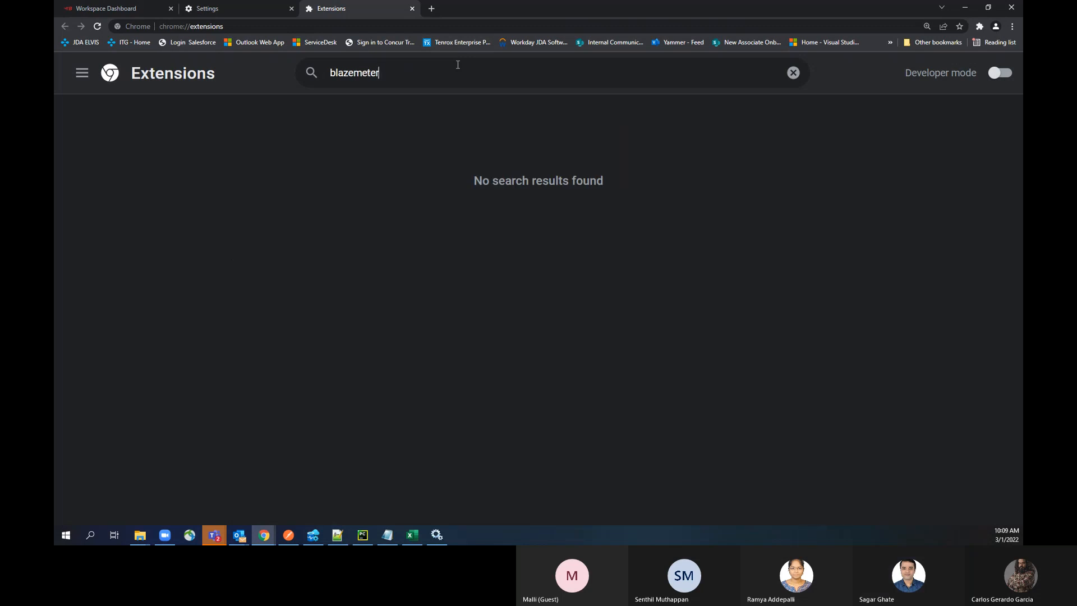
pyautogui.press('BackSpace')
pyautogui.press('BackSpace')
pyautogui.press('BackSpace')
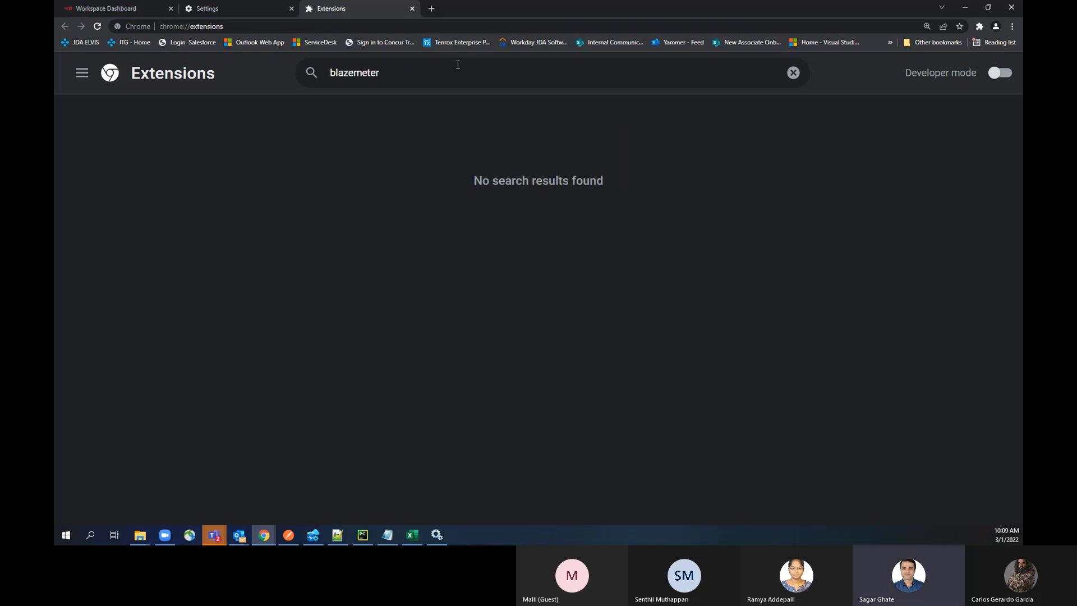
pyautogui.press('BackSpace')
pyautogui.press('BackSpace')
pyautogui.press('BackSpace')
pyautogui.press('BackSpace')
pyautogui.press('BackSpace')
pyautogui.press('BackSpace')
pyautogui.press('BackSpace')
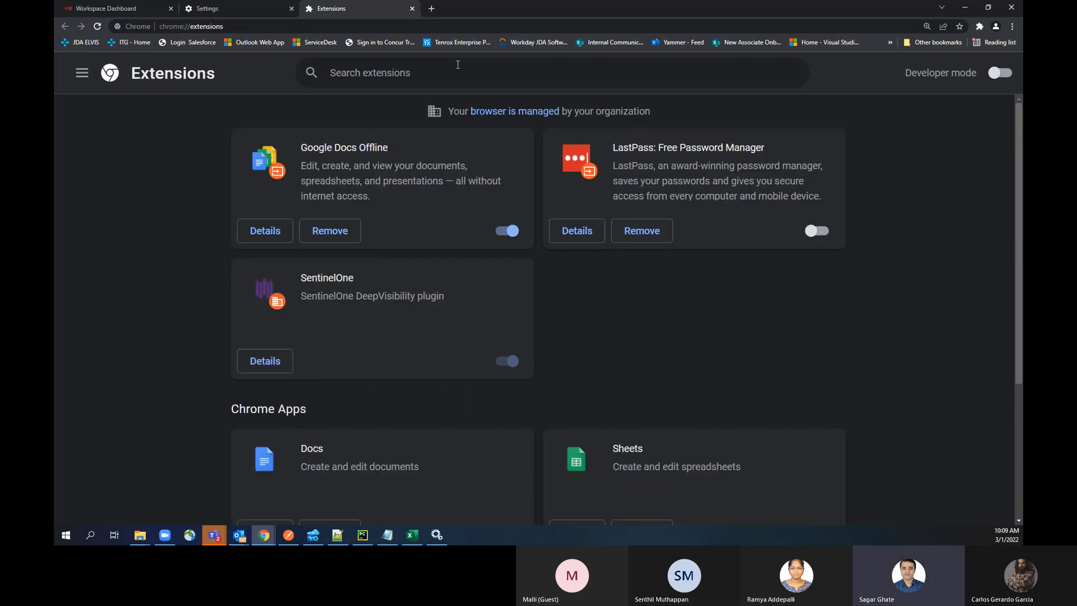
# Step: Search the installed extensions for "Bl" and clear the search
pyautogui.write('b')
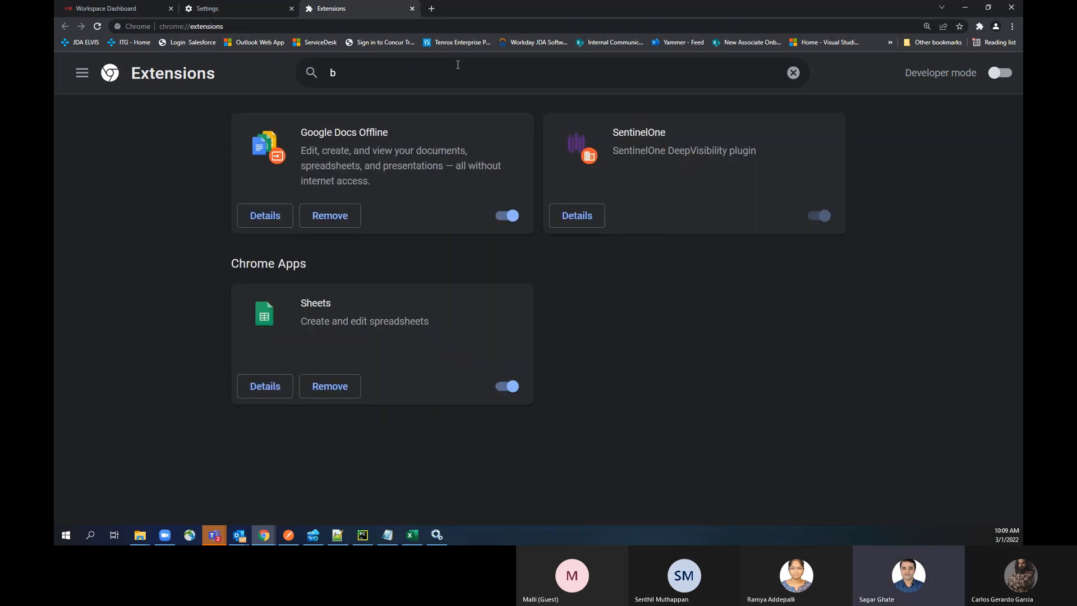
pyautogui.press('BackSpace')
pyautogui.write('Bl')
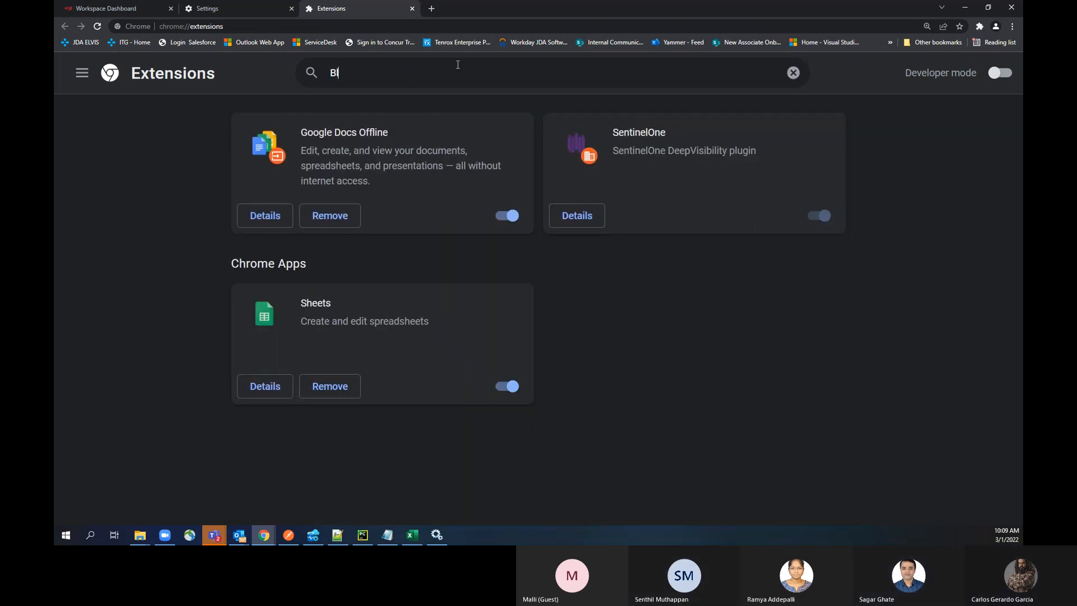
pyautogui.press('BackSpace')
pyautogui.press('BackSpace')
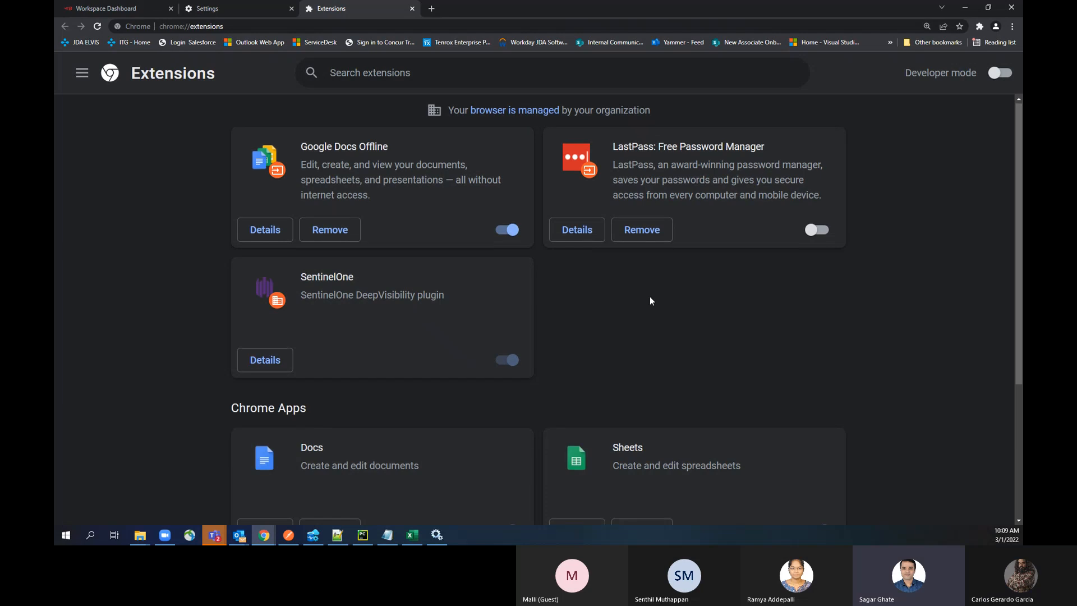
# Step: Look through the installed extensions and Chrome apps, search them for "blaz" and clear the search
pyautogui.scroll(-1, 649, 302)
pyautogui.scroll(1, 651, 298)
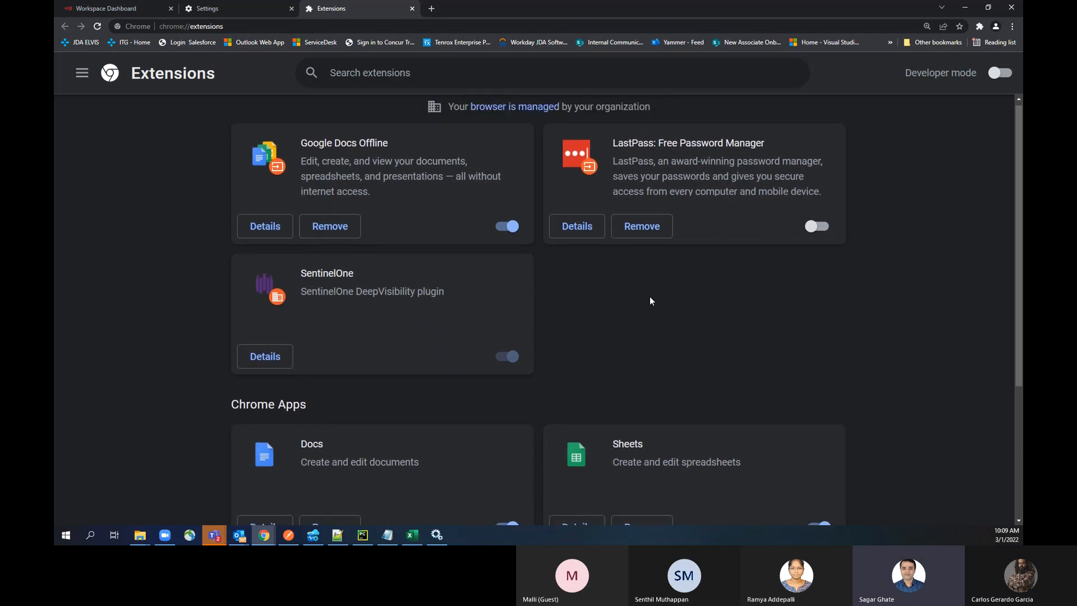
pyautogui.scroll(1, 650, 298)
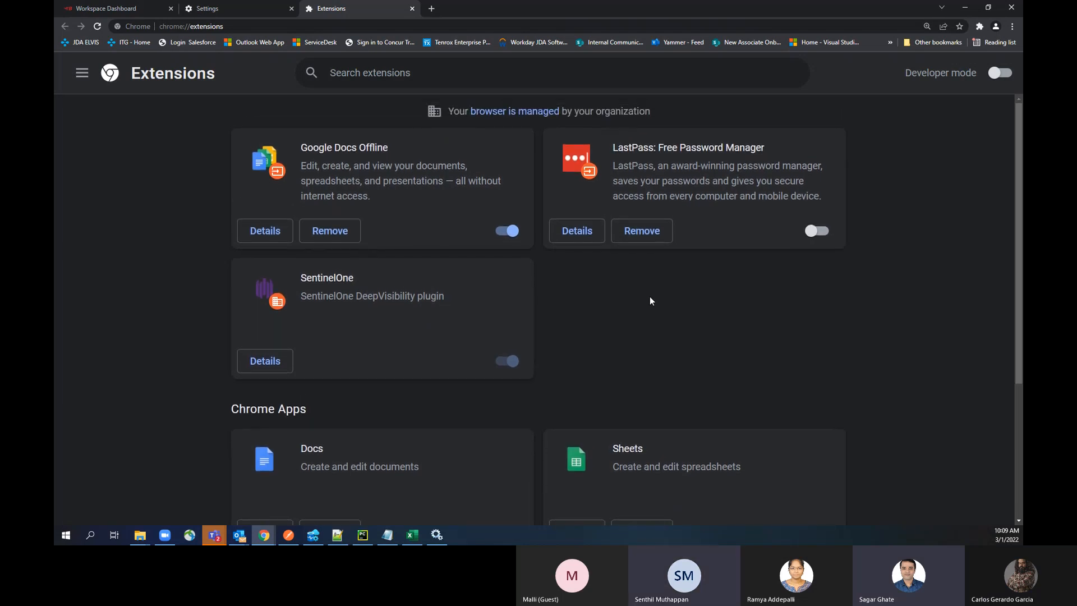
pyautogui.scroll(1, 650, 299)
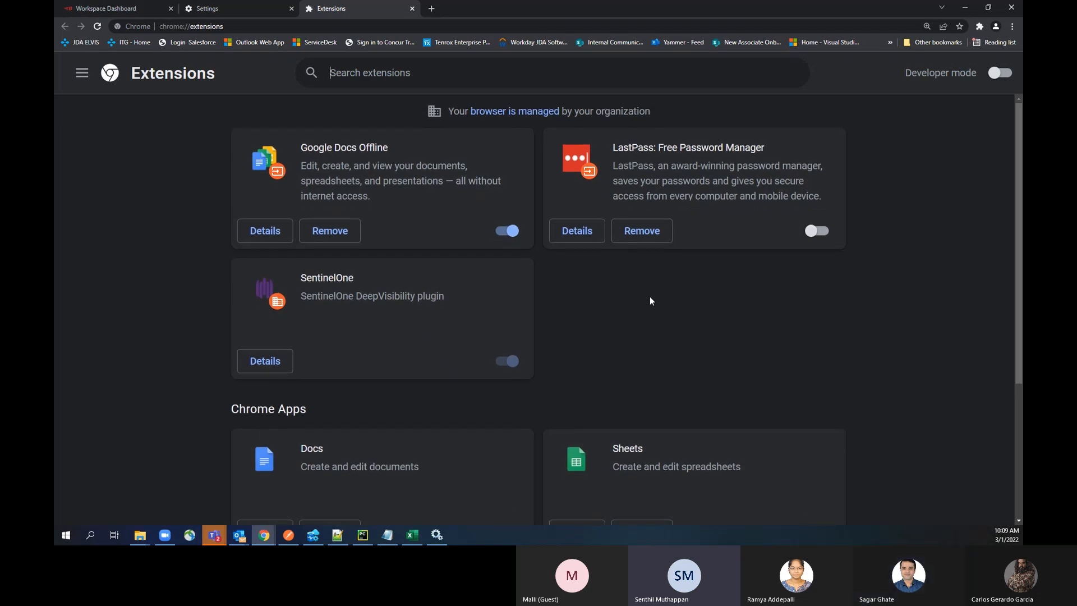
pyautogui.scroll(-4, 650, 298)
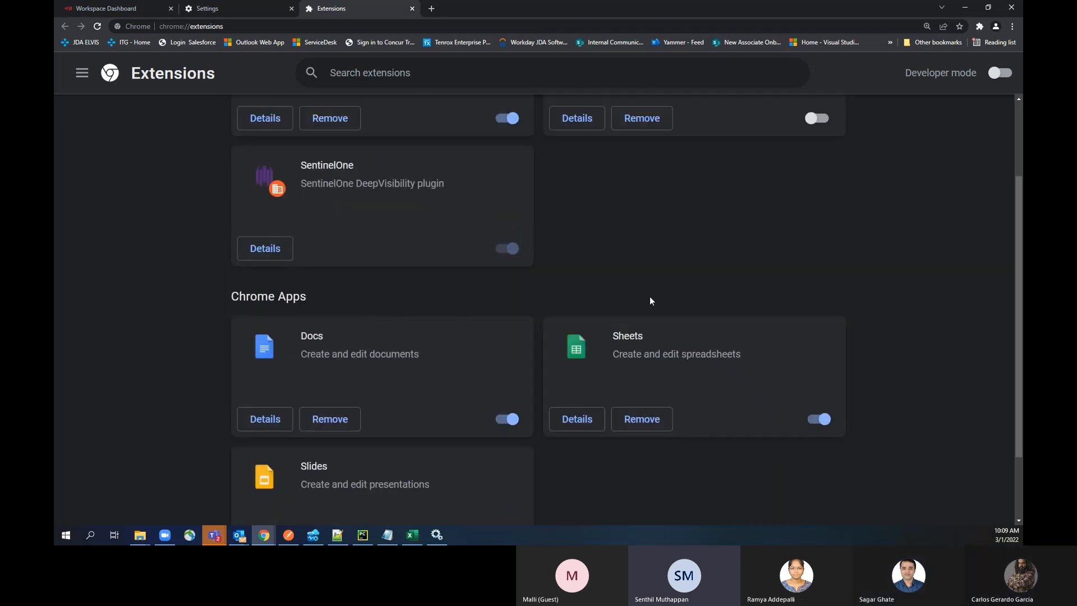
pyautogui.scroll(4, 651, 298)
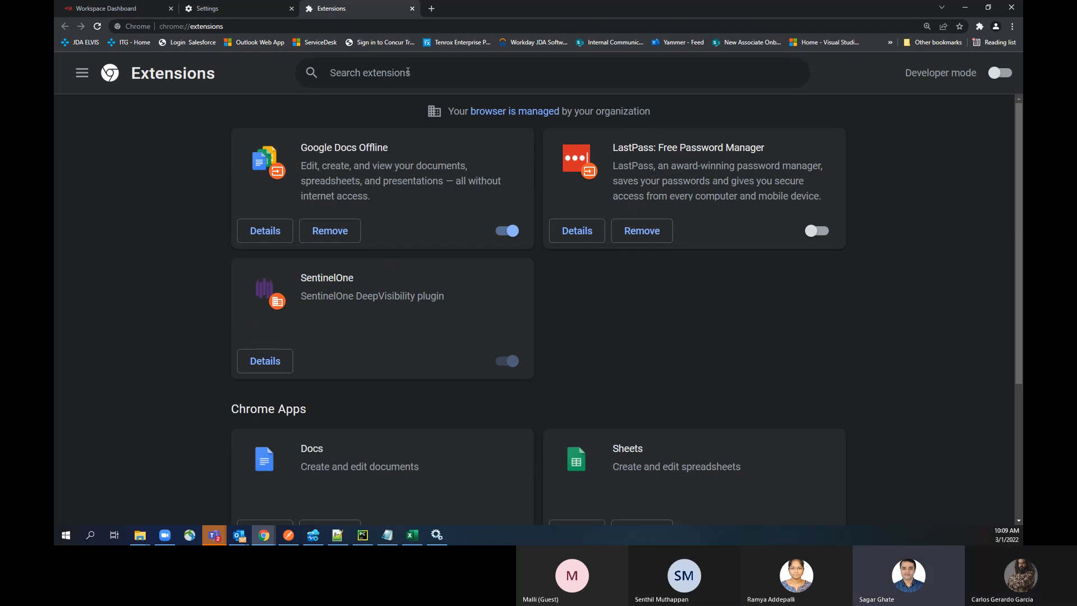
pyautogui.write('bla')
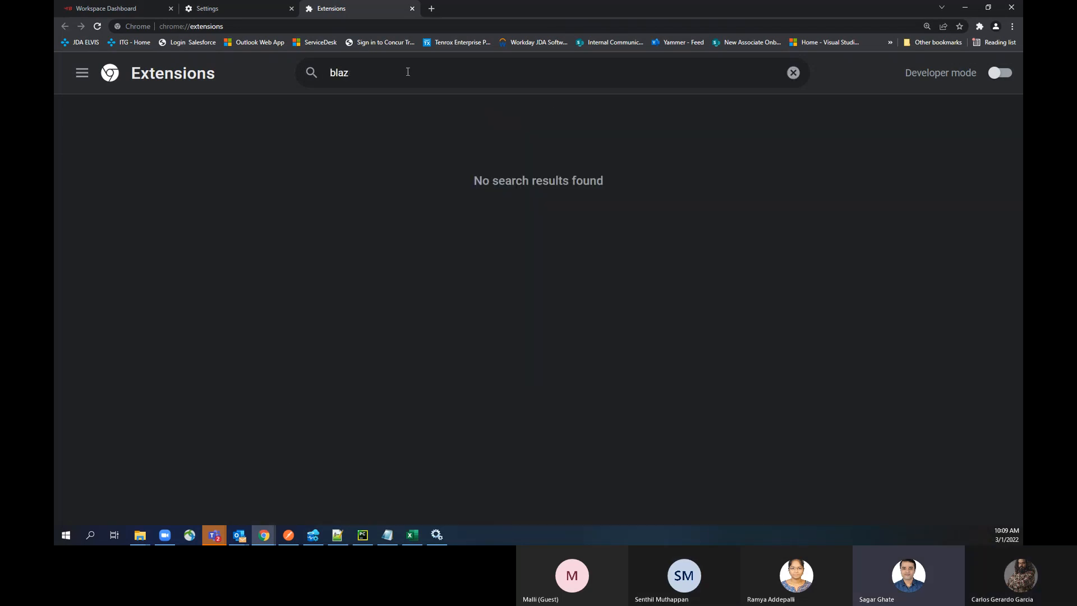
pyautogui.press('Escape')
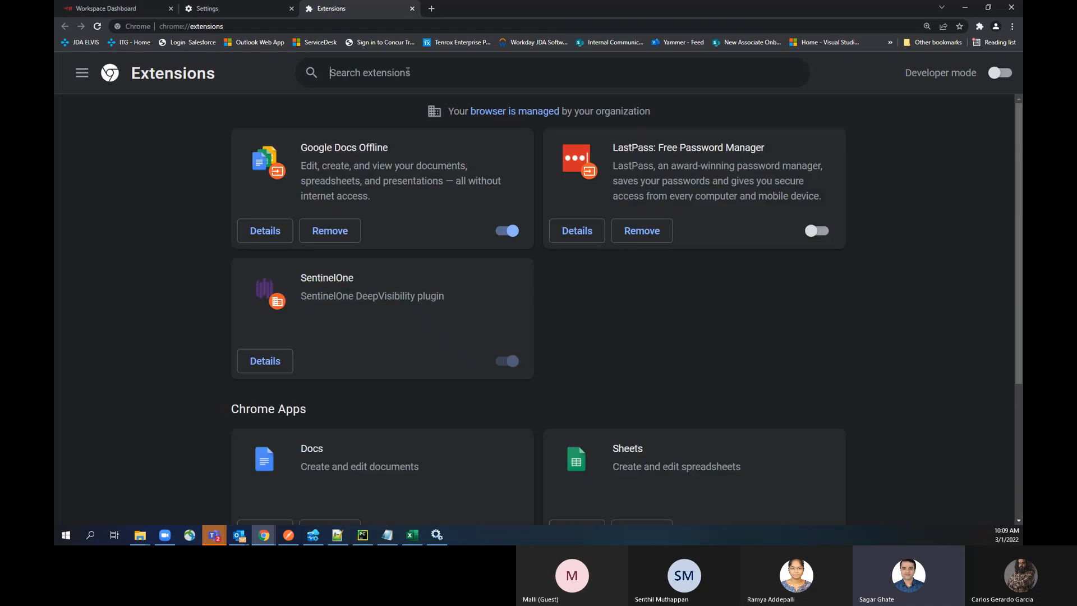
# Step: Search the web for "blazemeter extension" in a new tab and open the "BlazeMeter | The Continuous Testing Platform" page in the Chrome Web Store
pyautogui.click(431, 9)
pyautogui.write('blazemeter extensi')
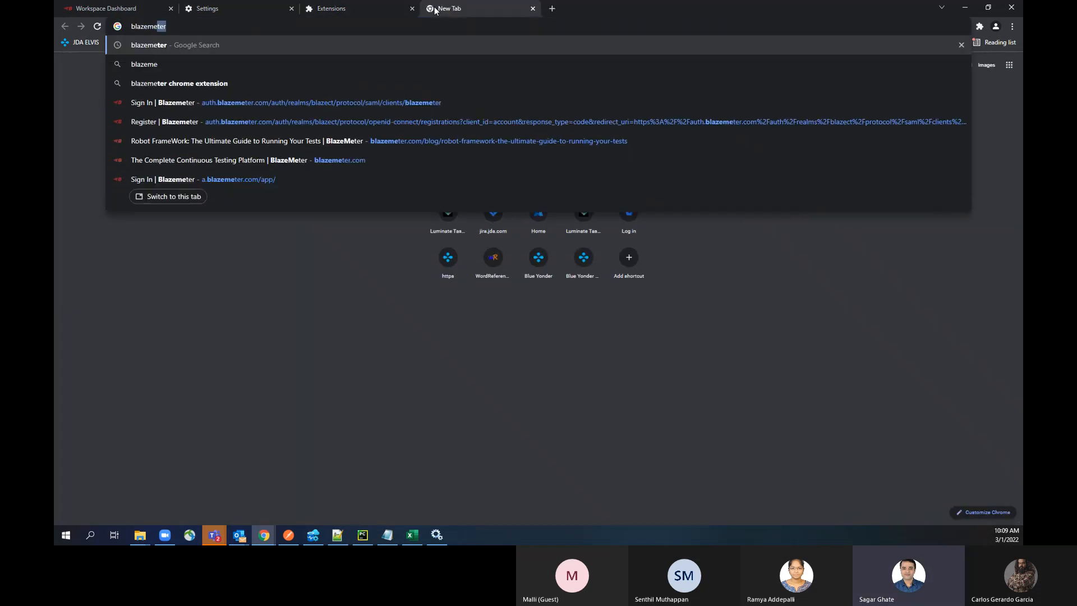
pyautogui.press('Return')
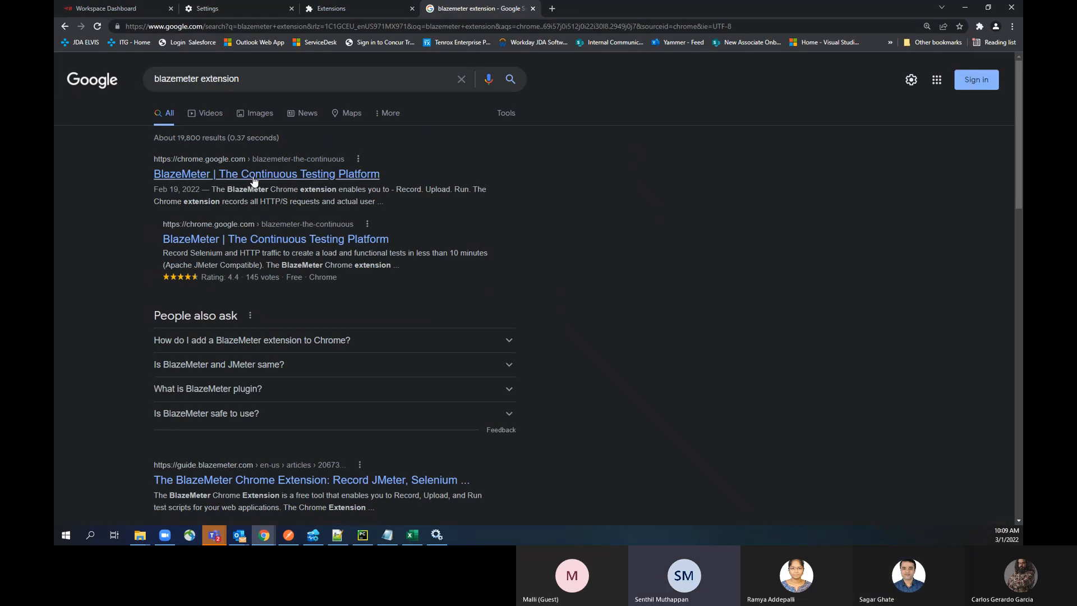
pyautogui.click(254, 175)
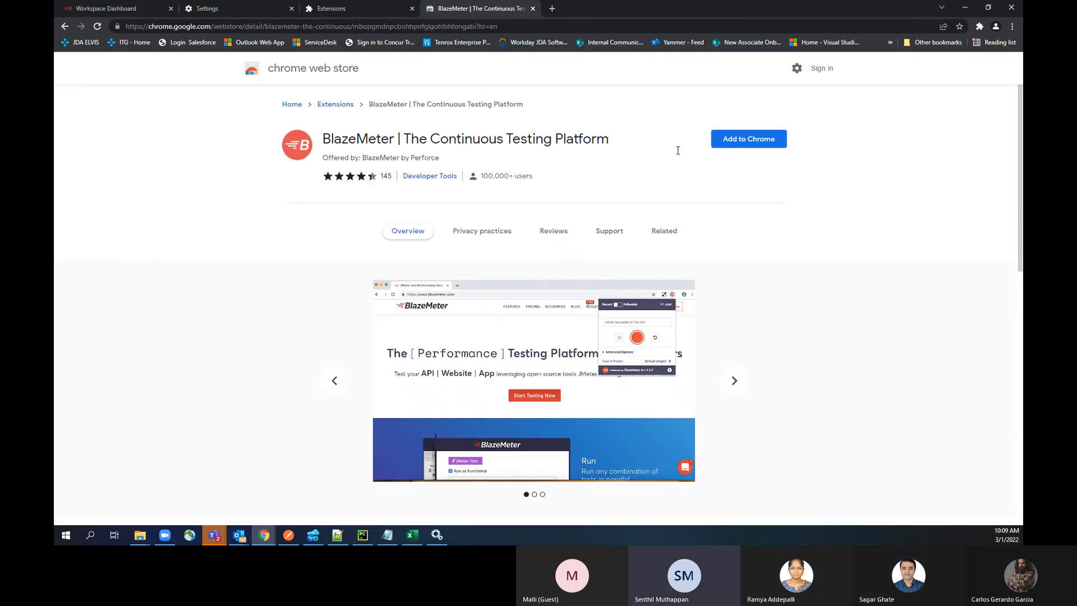
# Step: Add the "BlazeMeter | The Continuous Testing Platform" extension to Chrome and dismiss the installation notice
pyautogui.click(752, 138)
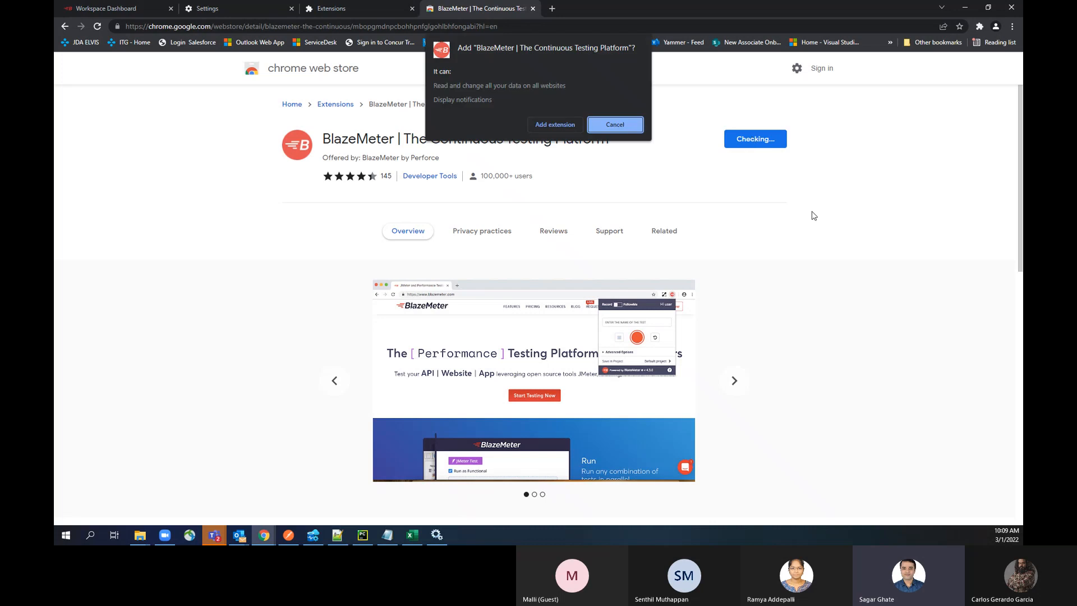
pyautogui.click(552, 124)
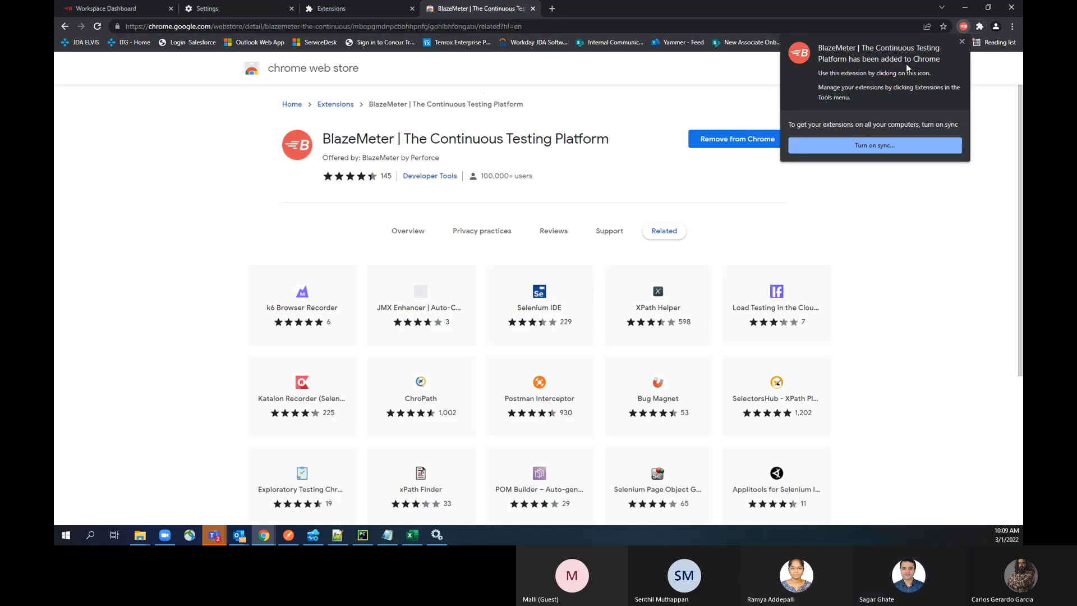
pyautogui.click(961, 41)
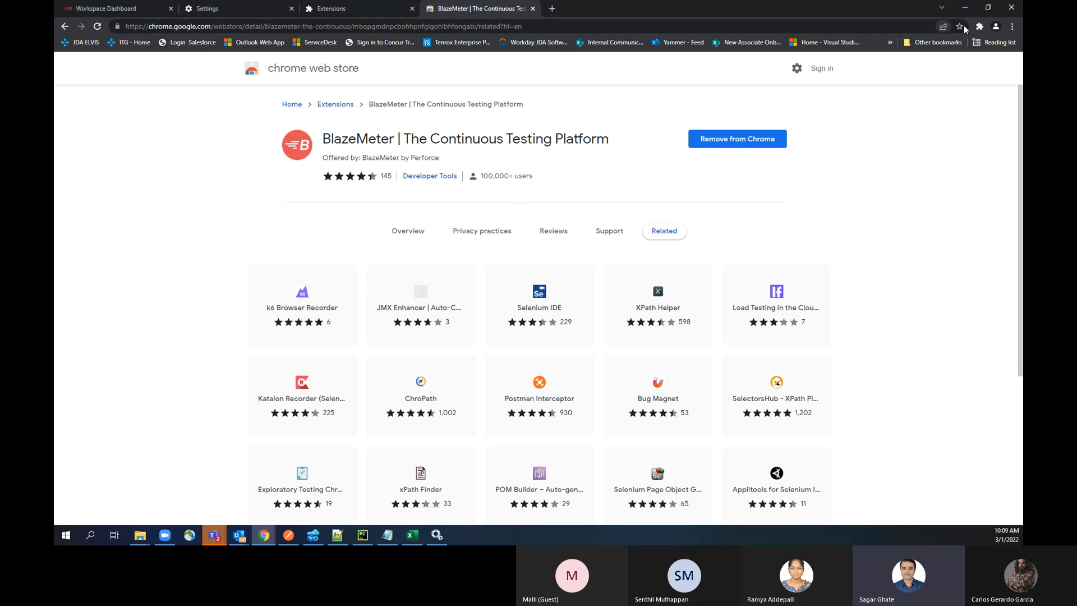
# Step: Return to the extensions management page to check for the BlazeMeter extension
pyautogui.click(1012, 26)
pyautogui.click(765, 91)
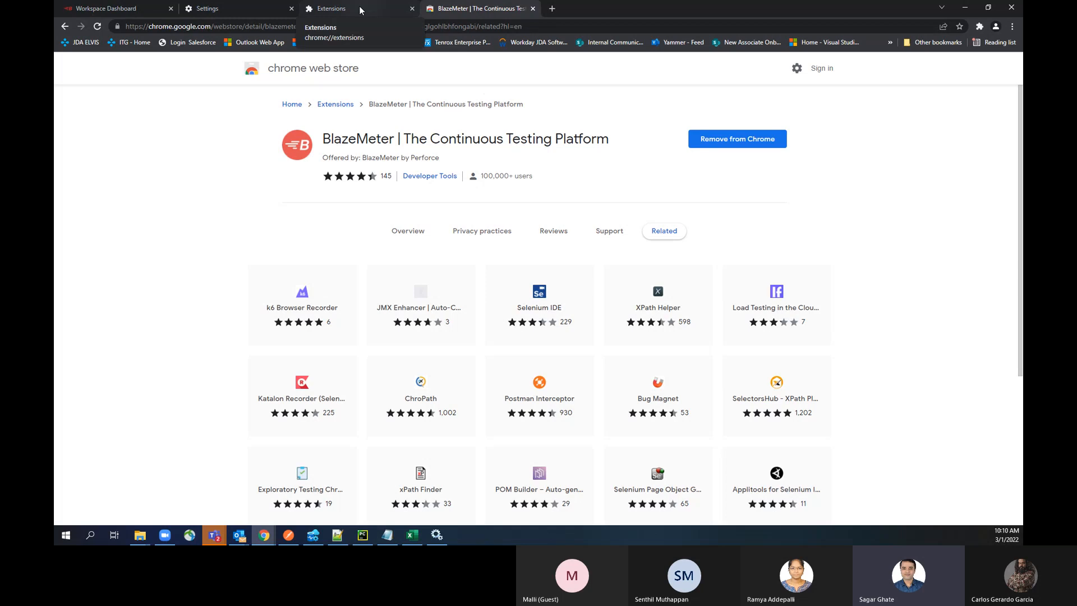
pyautogui.click(325, 9)
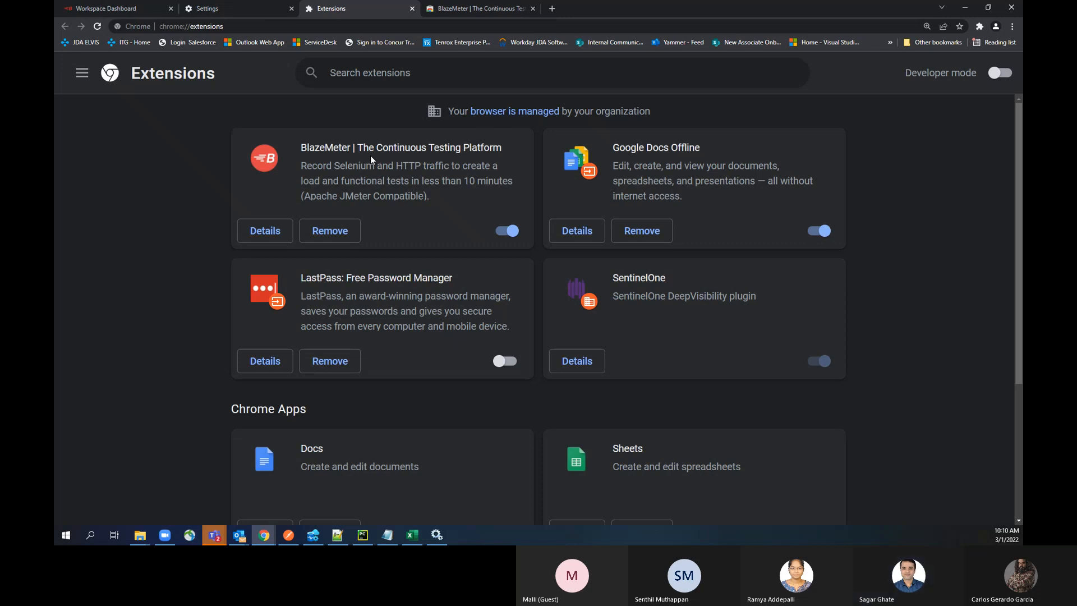
# Step: Open the BlazeMeter extension's recorder popup from Chrome's list of extensions
pyautogui.click(979, 26)
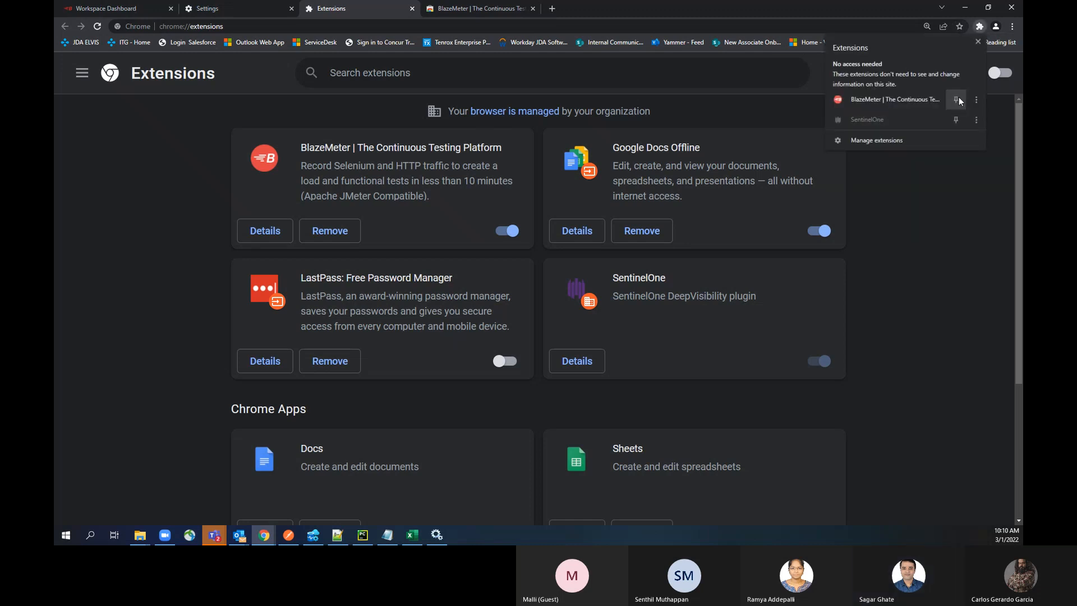
pyautogui.click(977, 100)
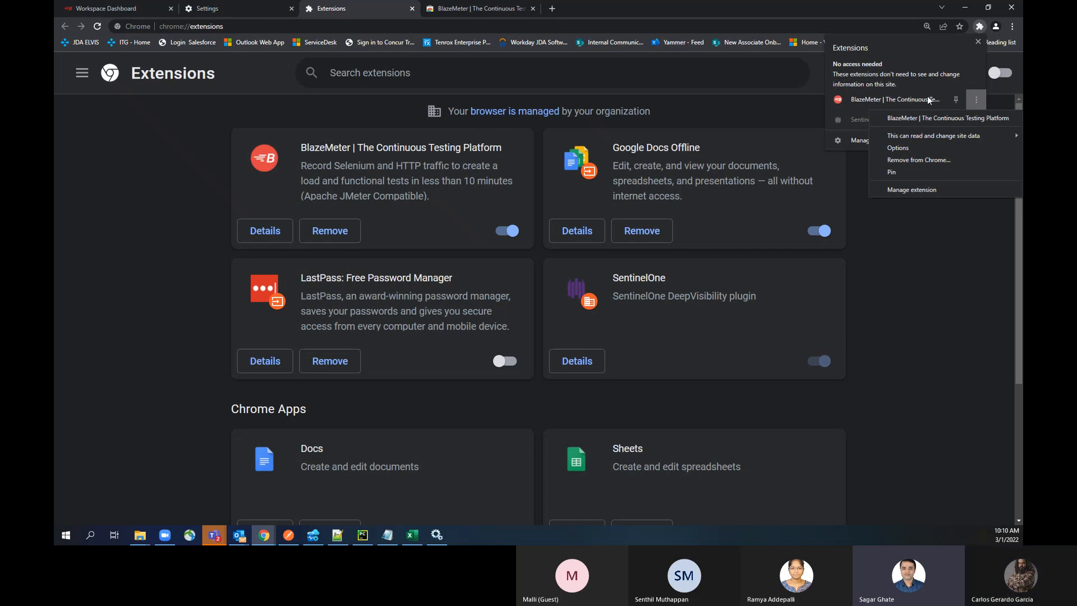
pyautogui.click(897, 99)
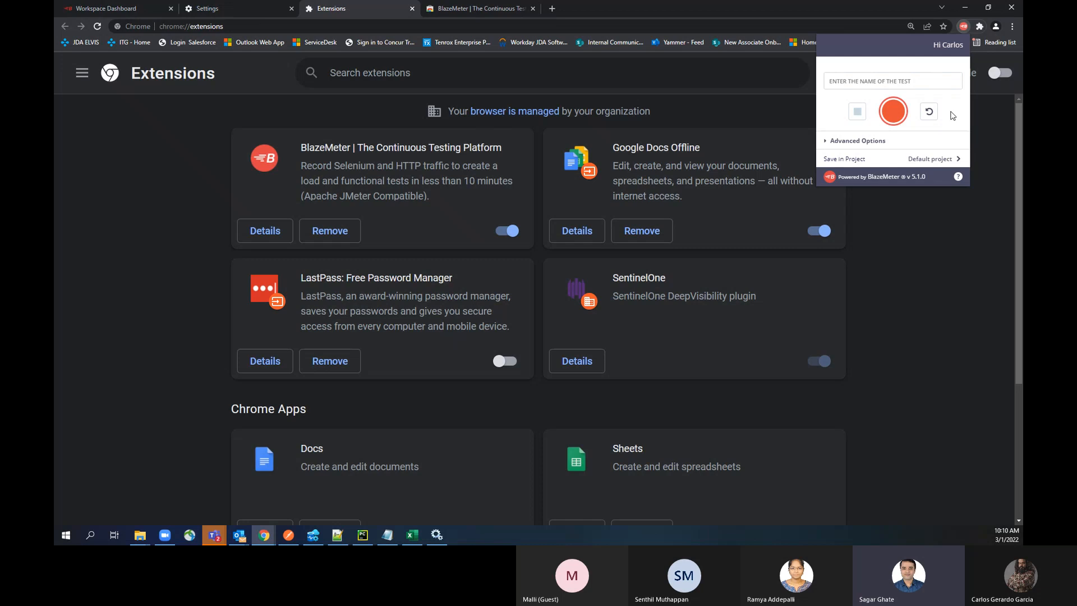
pyautogui.hotkey('ctrl', '+')
pyautogui.hotkey('ctrl', '+')
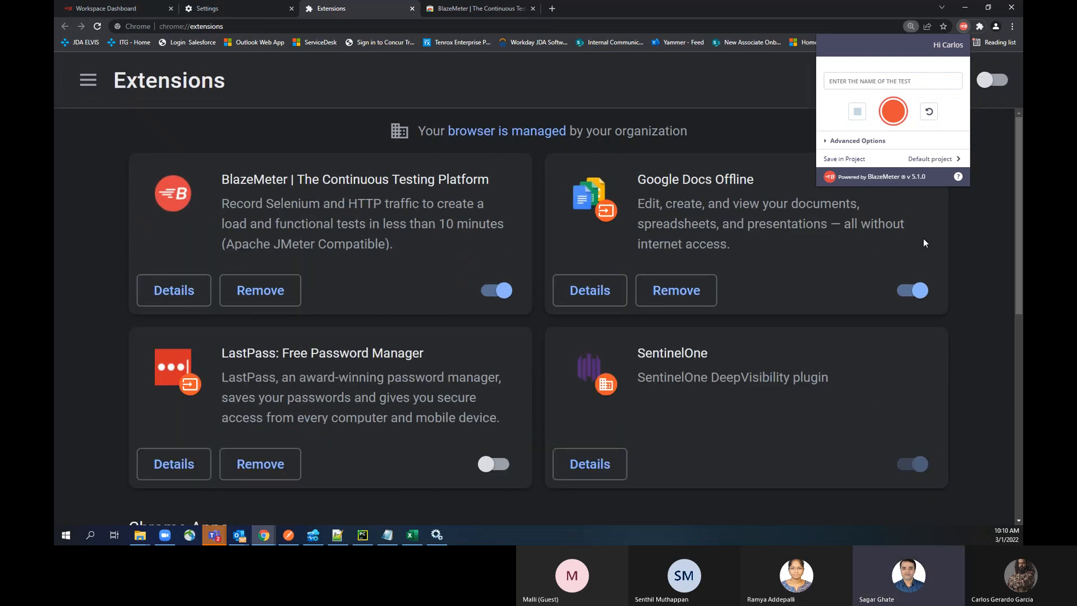
pyautogui.hotkey('ctrl', '-')
pyautogui.hotkey('ctrl', '-')
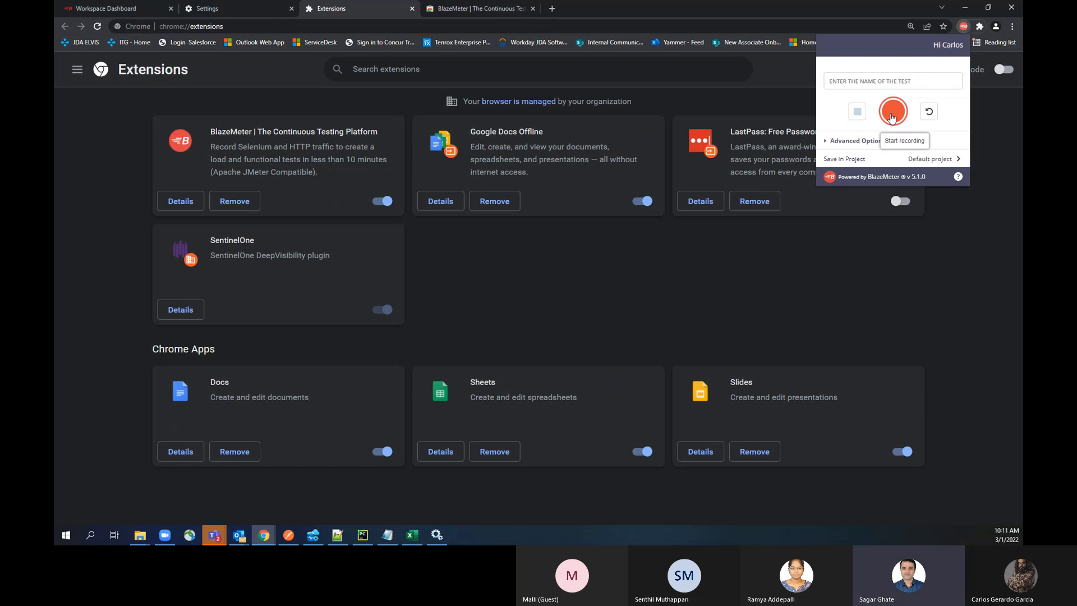
# Step: Expand the recorder's Advanced Options and look through the available User Agent browsers, keeping Current Browser
pyautogui.click(847, 142)
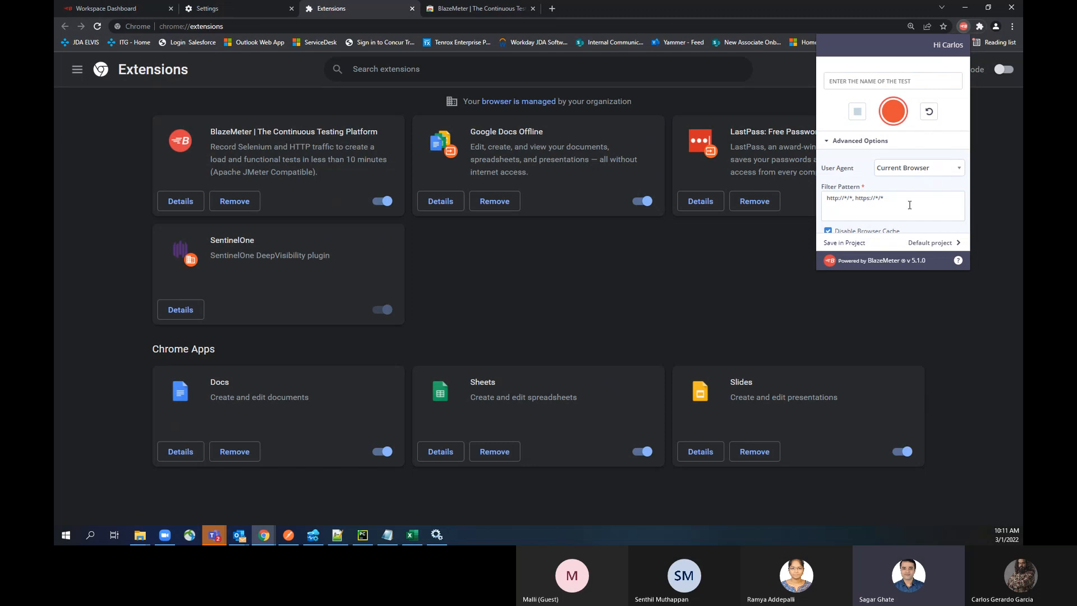
pyautogui.click(948, 170)
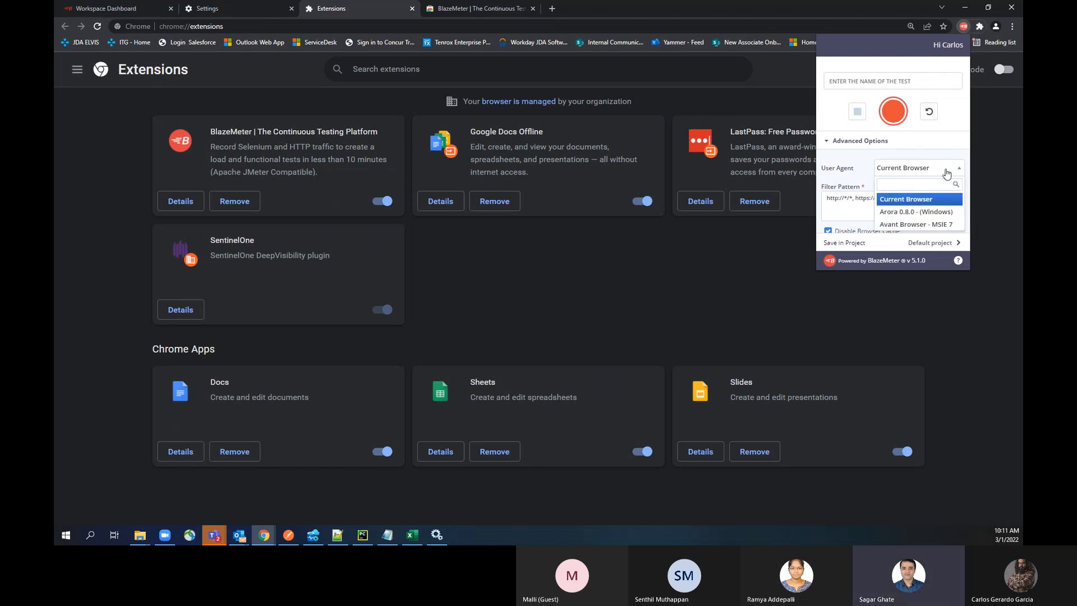
pyautogui.scroll(-3, 932, 220)
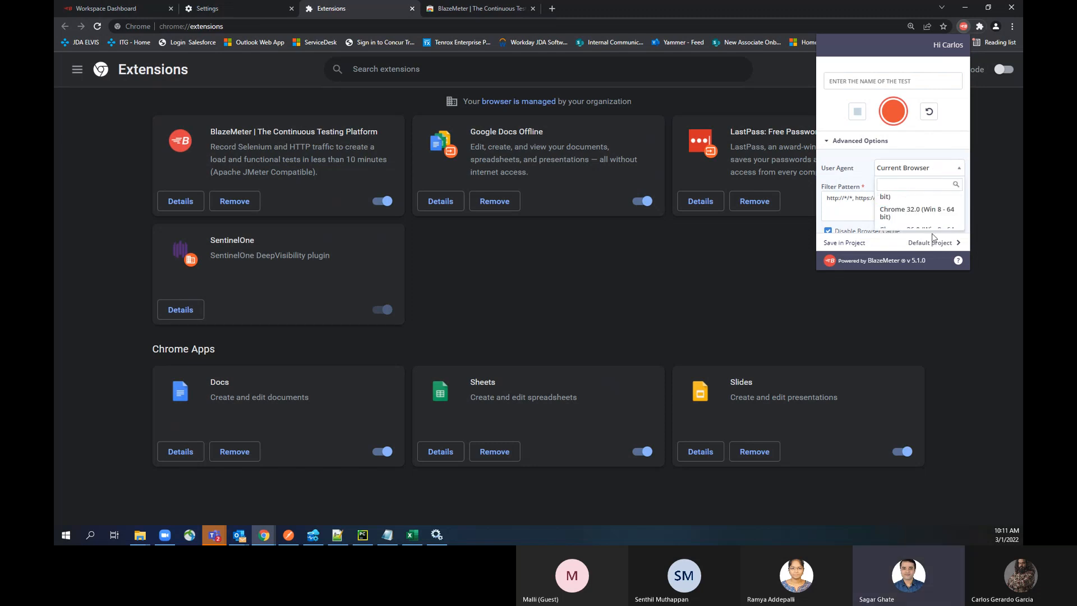
pyautogui.scroll(-5, 932, 220)
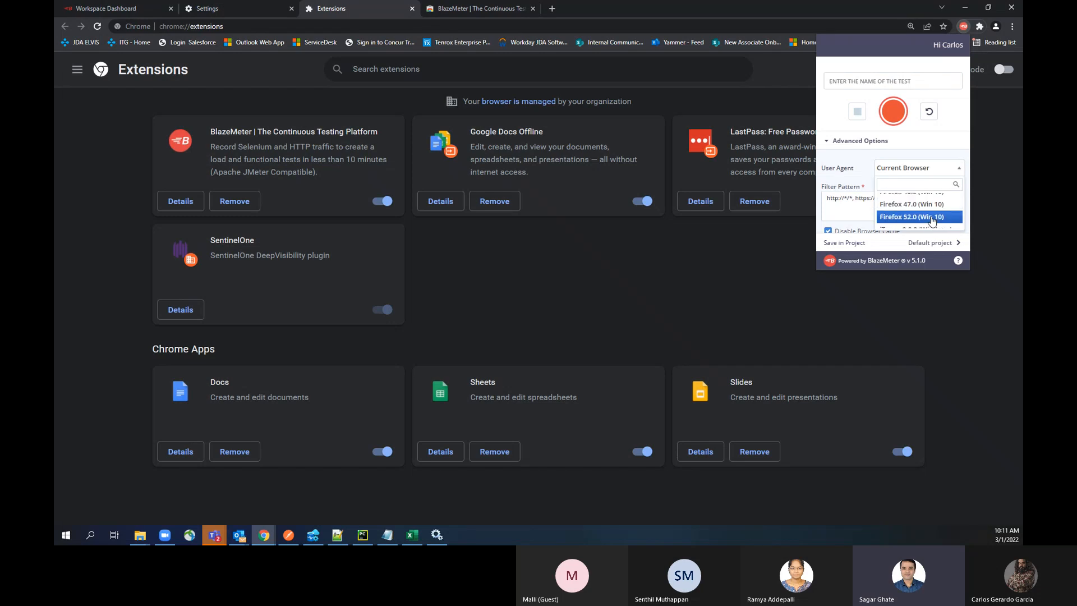
pyautogui.scroll(-5, 932, 223)
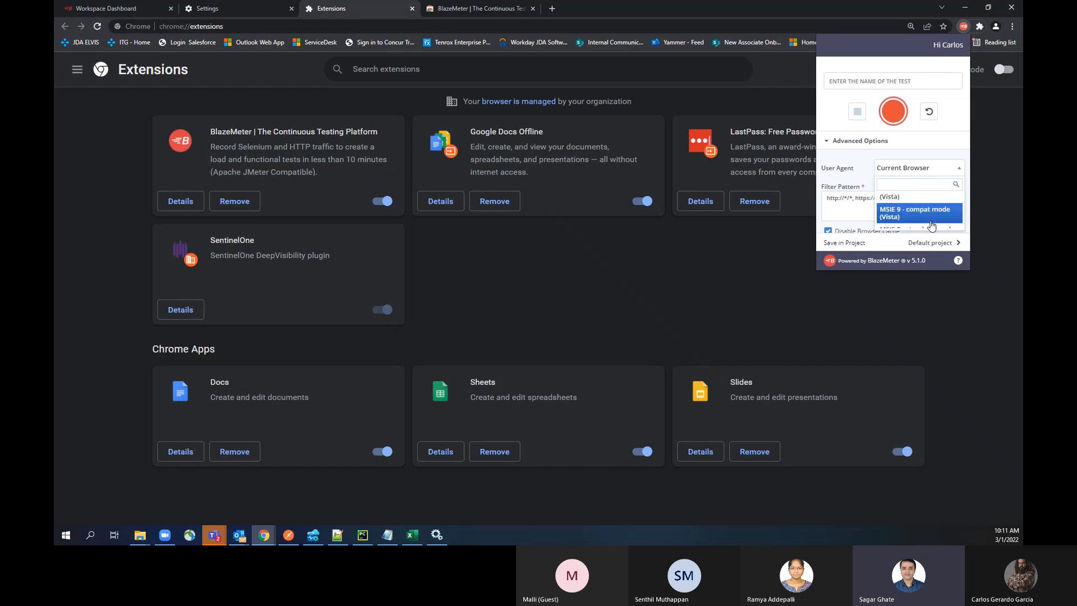
pyautogui.scroll(10, 933, 224)
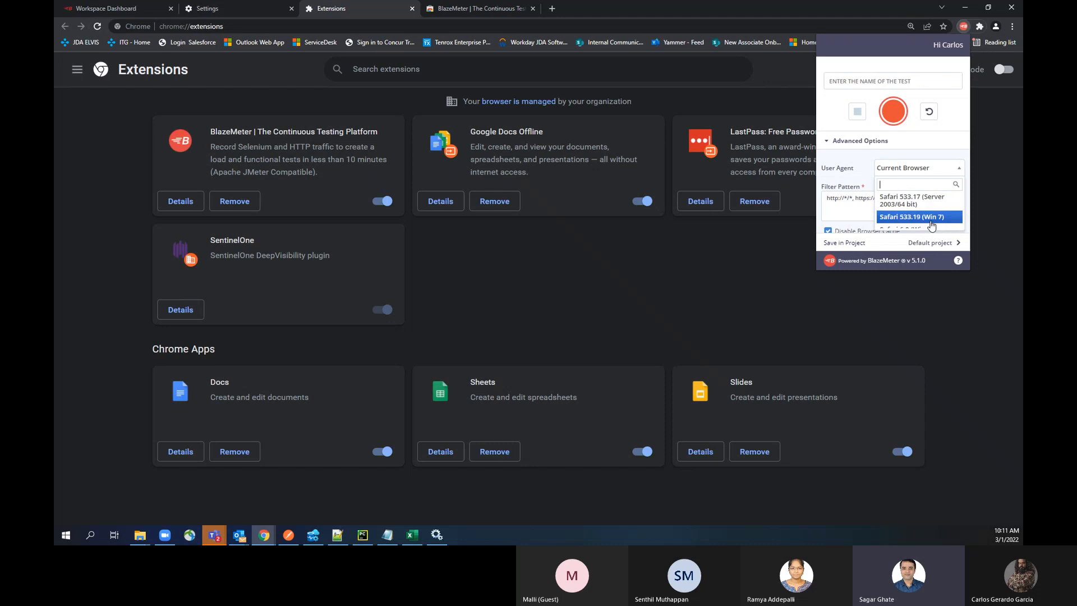
pyautogui.scroll(-8, 932, 224)
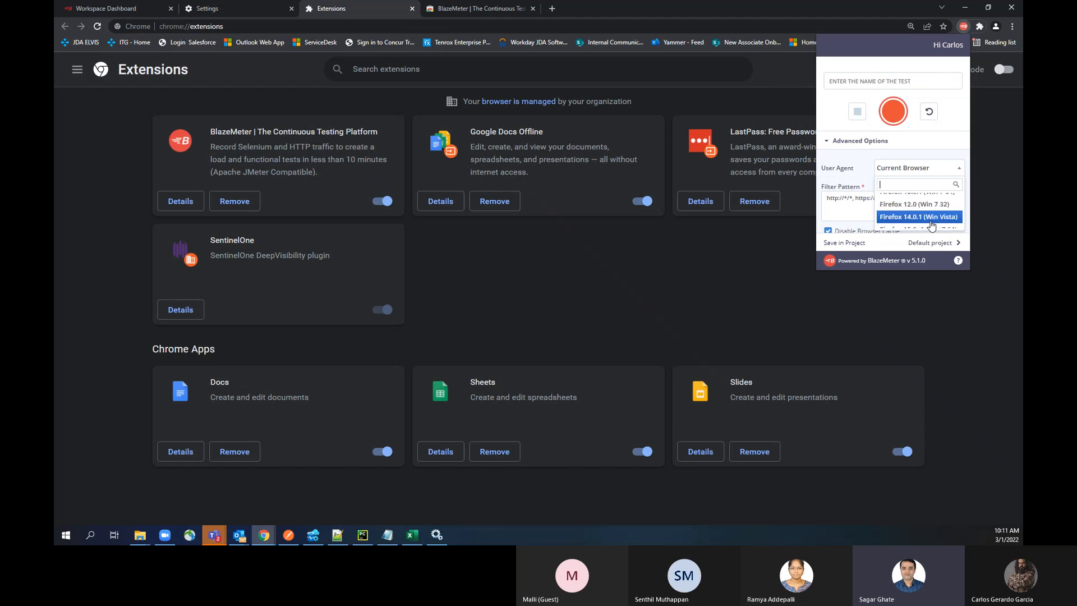
pyautogui.click(852, 172)
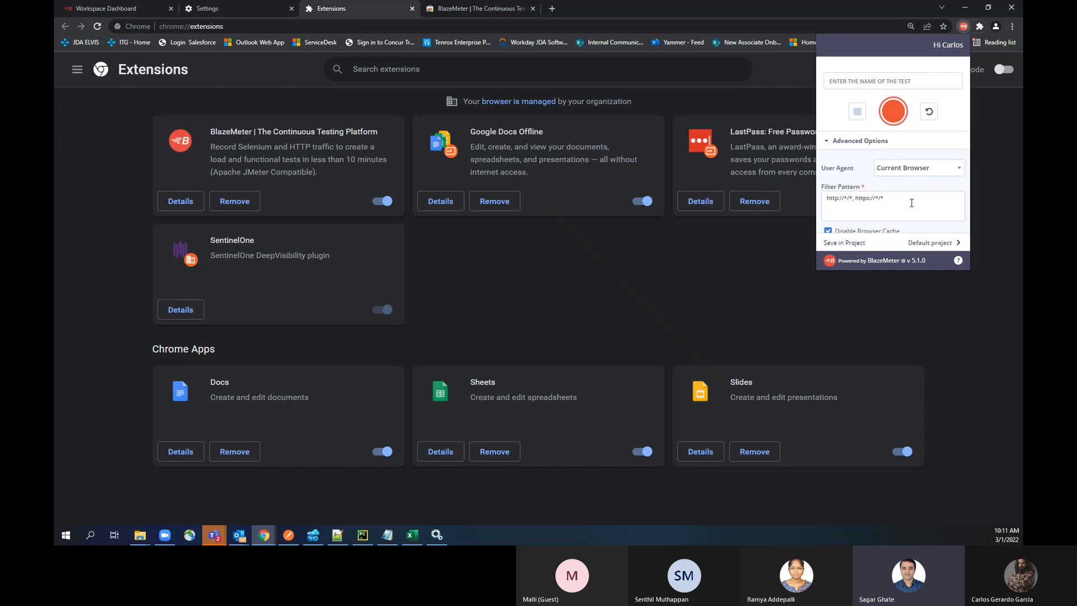
# Step: Review the recorder's filter pattern, cache and Ajax recording options, Requests to Record settings and GUI Functional Test Options
pyautogui.scroll(-3, 908, 203)
pyautogui.scroll(3, 905, 202)
pyautogui.scroll(-2, 901, 201)
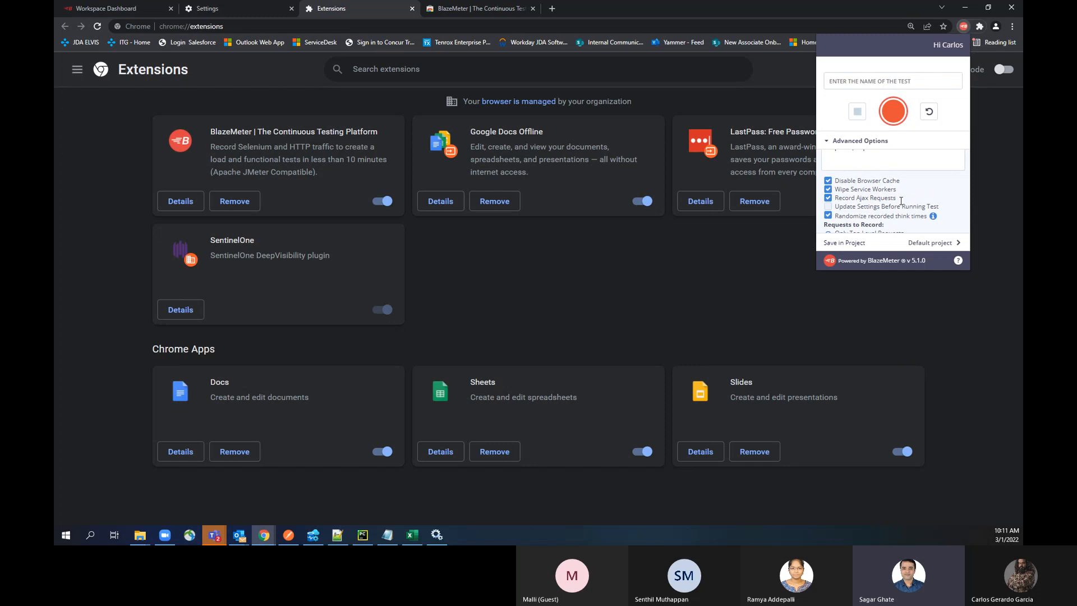
pyautogui.scroll(-3, 901, 201)
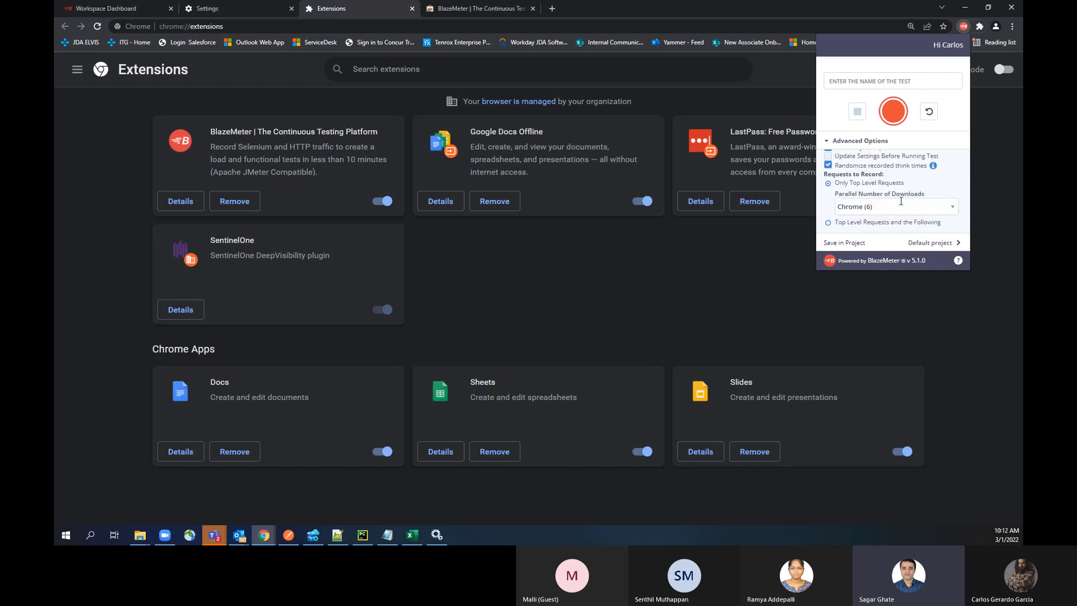
pyautogui.scroll(3, 881, 213)
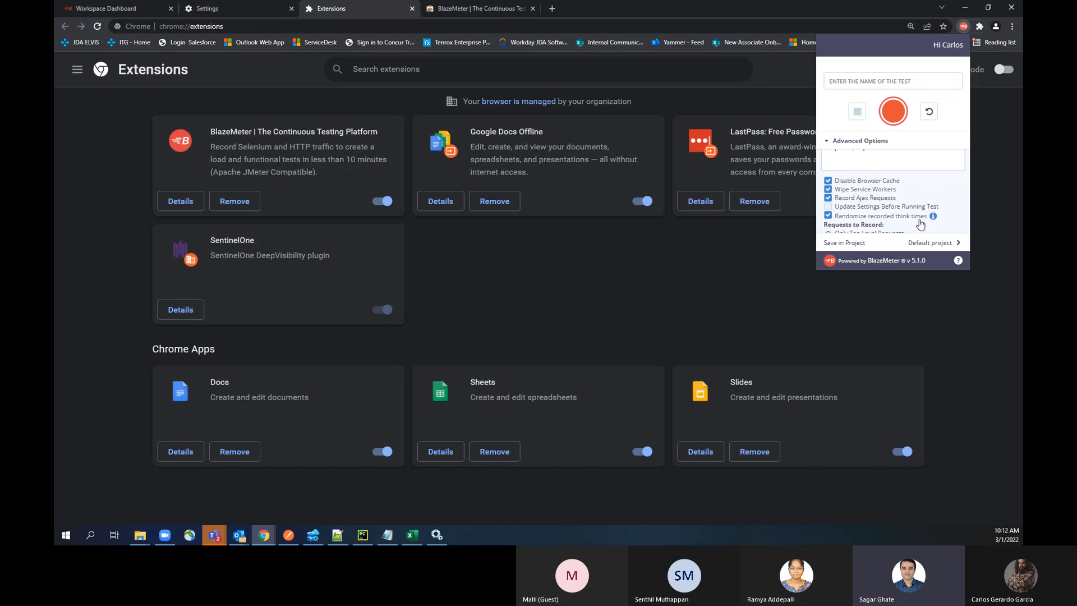
pyautogui.scroll(-2, 921, 224)
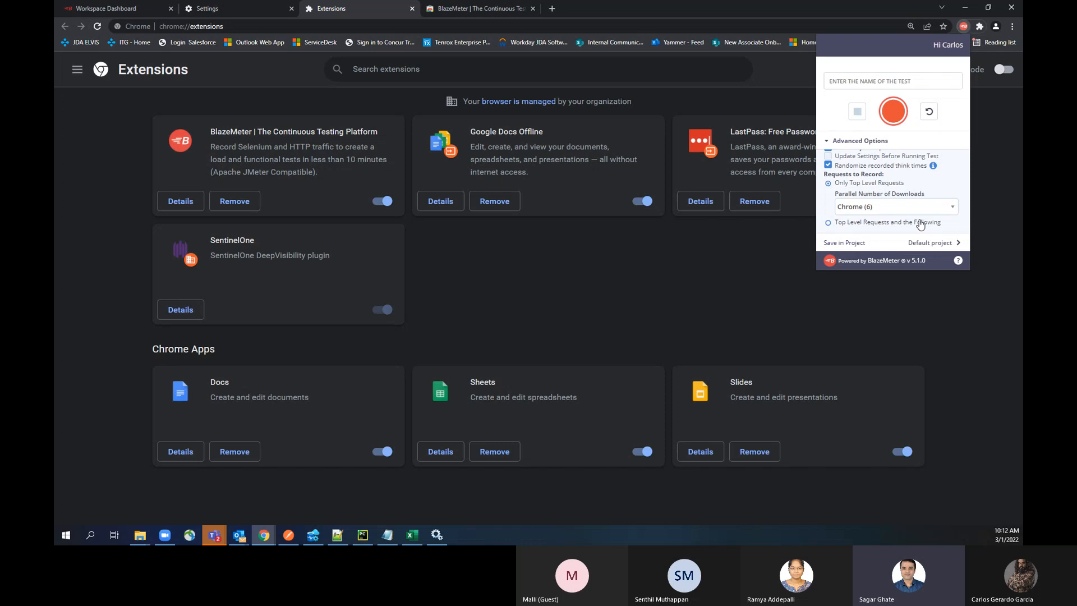
pyautogui.scroll(2, 921, 224)
pyautogui.scroll(-2, 921, 224)
pyautogui.scroll(-2, 920, 224)
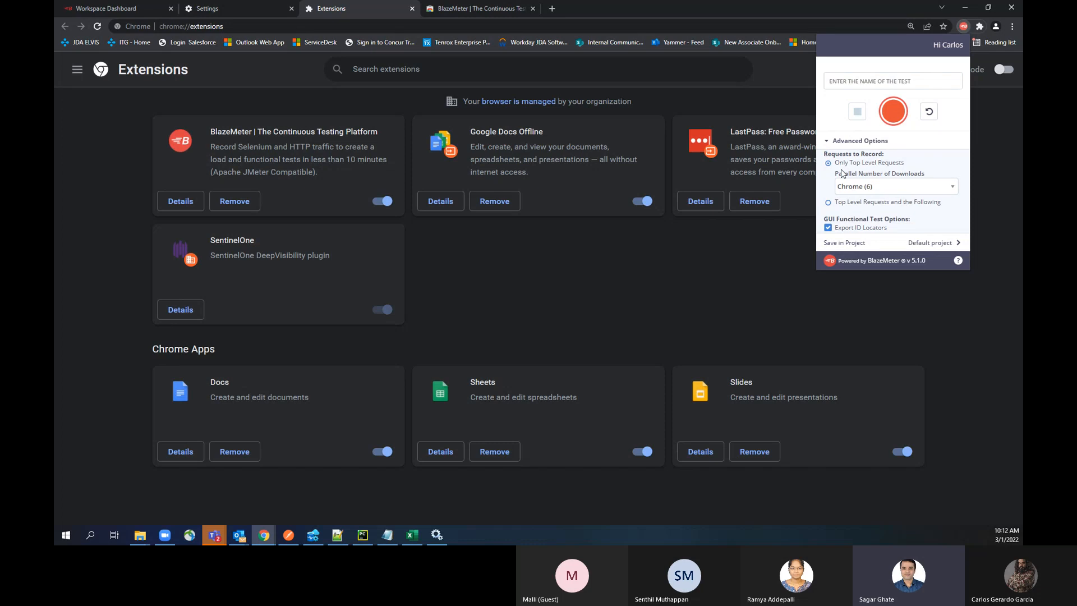
# Step: Collapse the Advanced Options, start the BlazeMeter recording and open jamesclear.com in a new tab
pyautogui.click(858, 141)
pyautogui.click(887, 122)
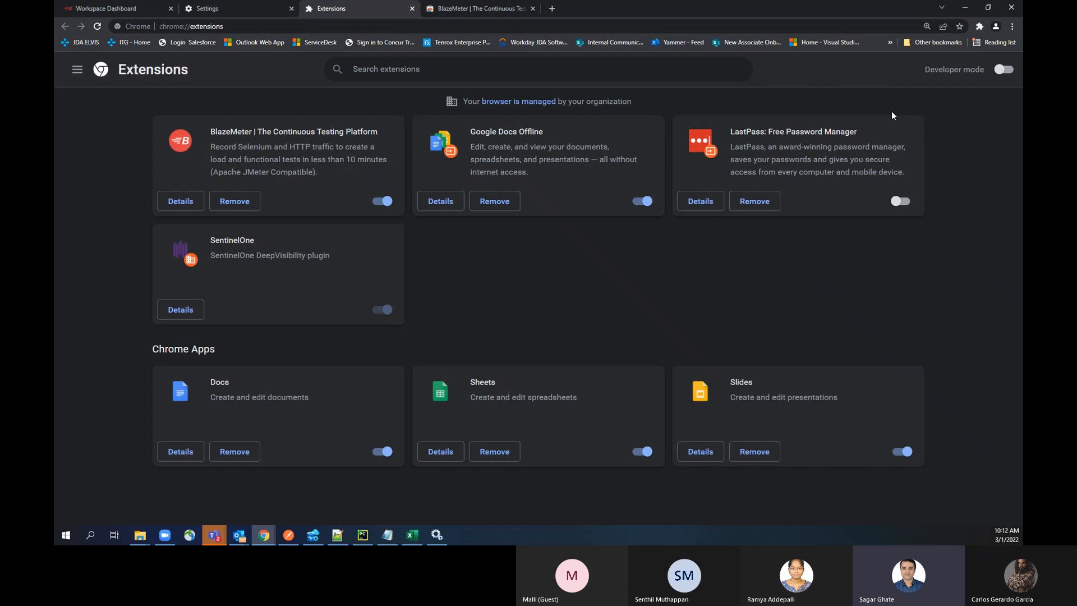
pyautogui.click(557, 7)
pyautogui.click(539, 26)
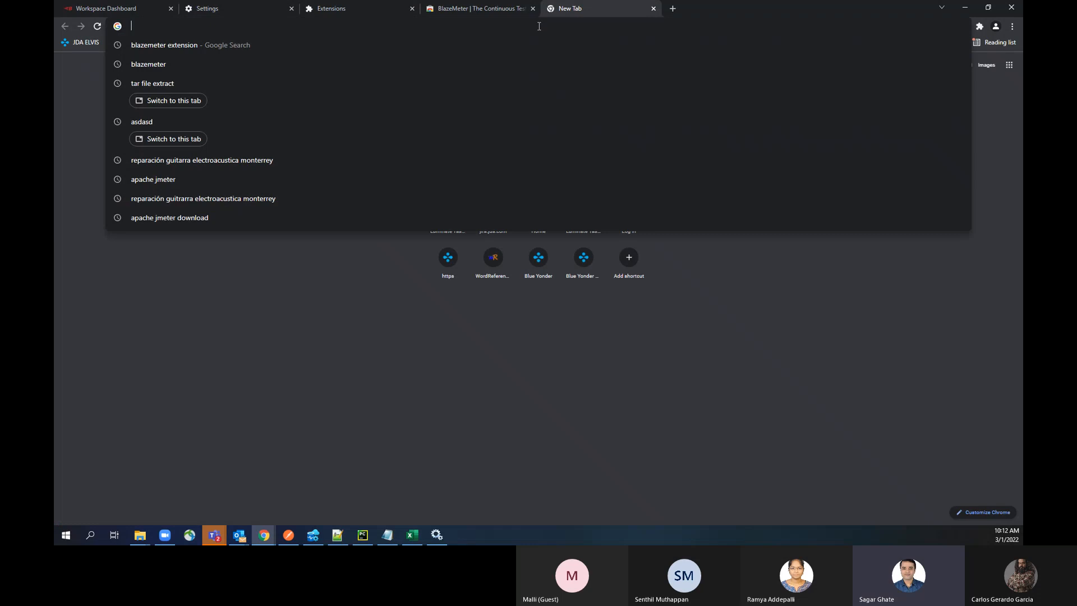
pyautogui.write('jame')
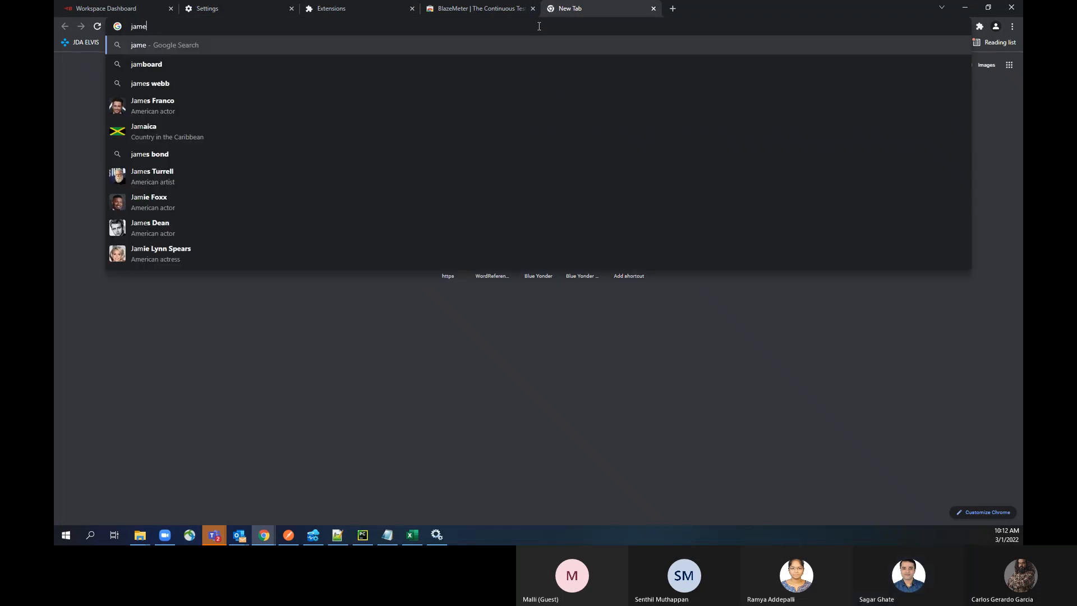
pyautogui.write('s clear')
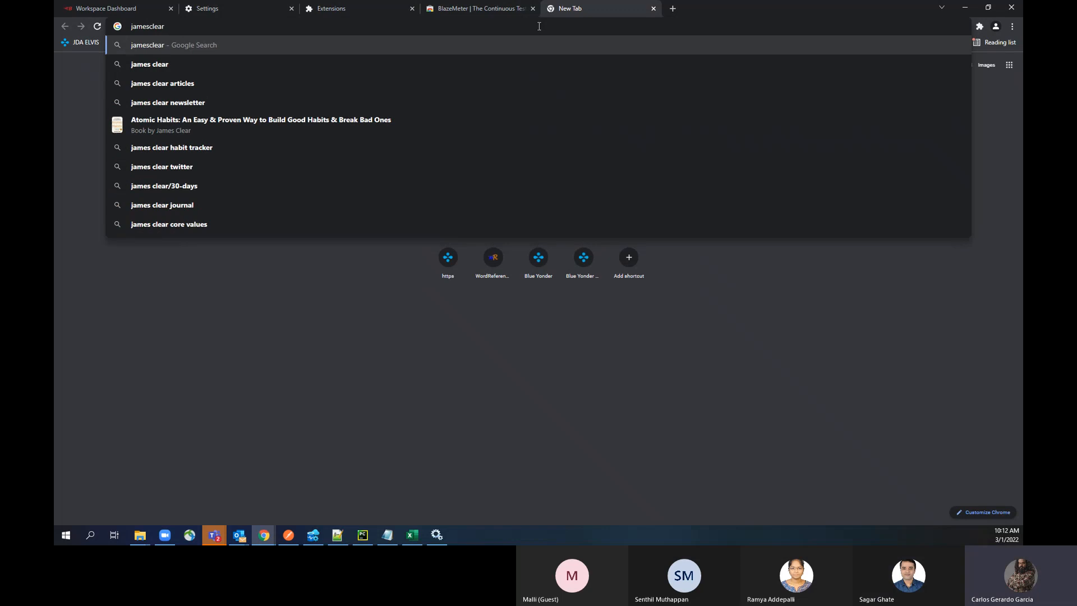
pyautogui.press('Down')
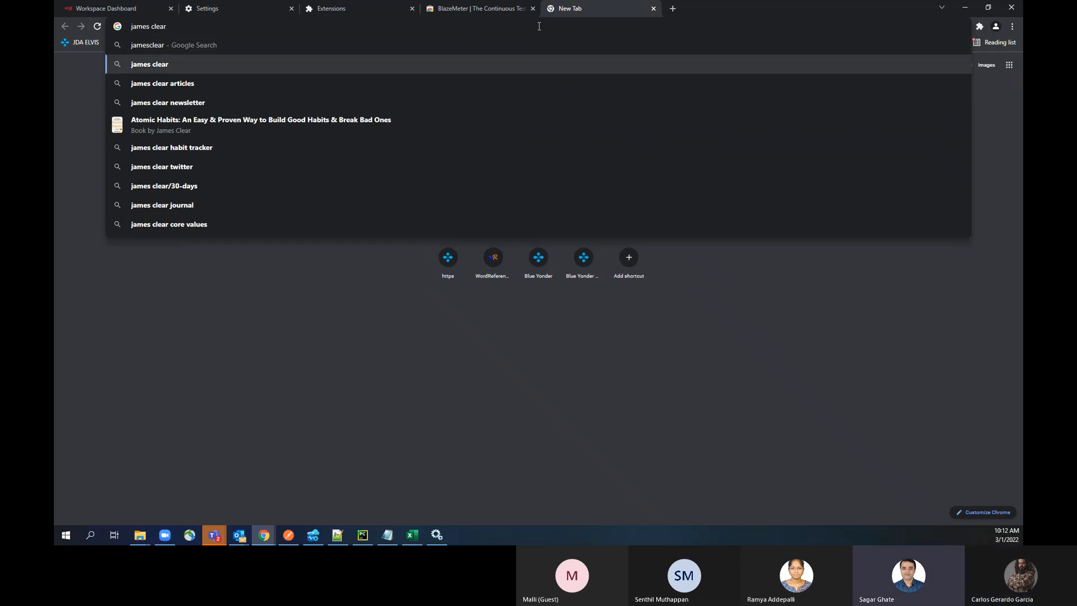
pyautogui.press('Up')
pyautogui.press('BackSpace')
pyautogui.press('BackSpace')
pyautogui.press('BackSpace')
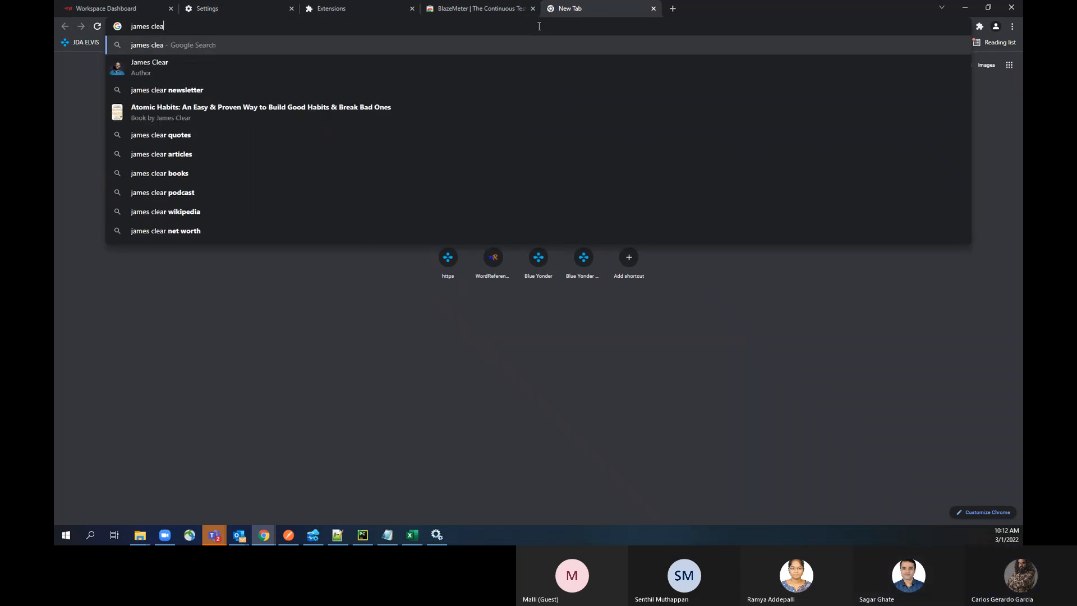
pyautogui.write('ear.com')
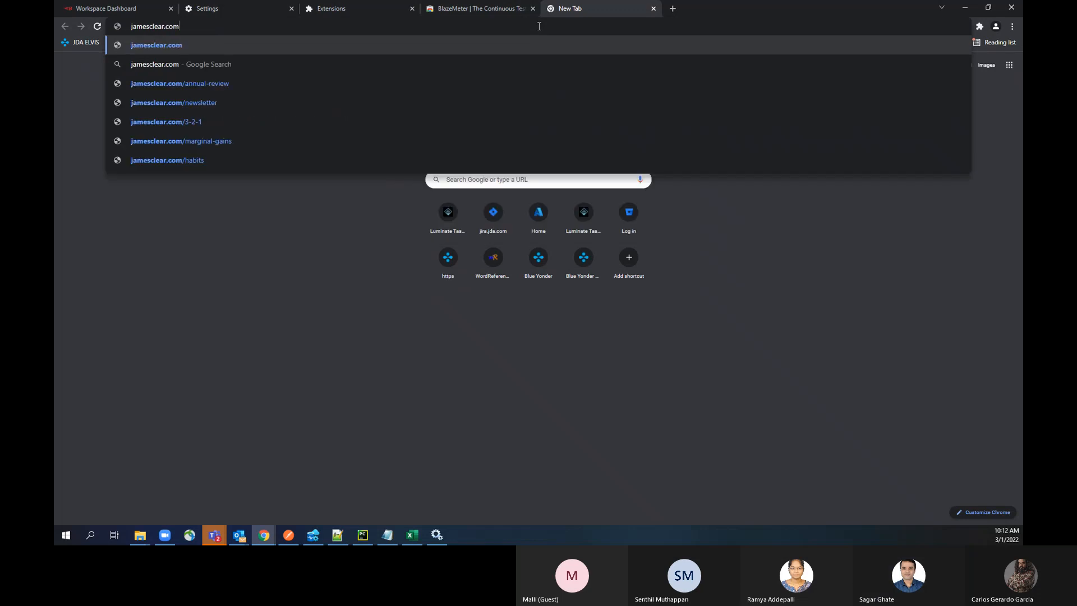
pyautogui.press('Return')
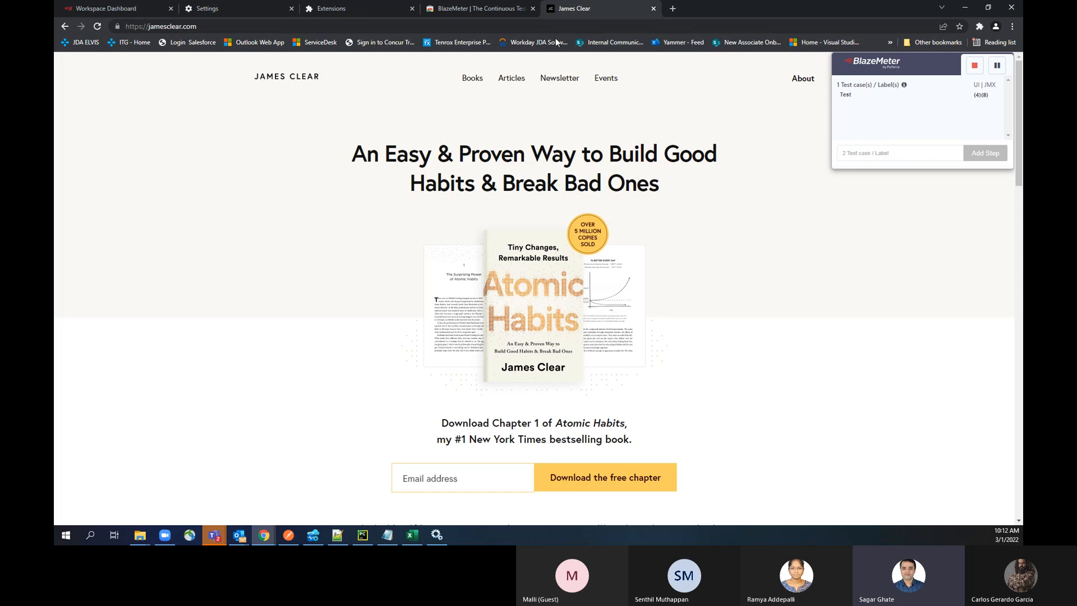
# Step: Record a visit to the site's Books page and to the Learn More page of Atomic Habits
pyautogui.scroll(-3, 534, 294)
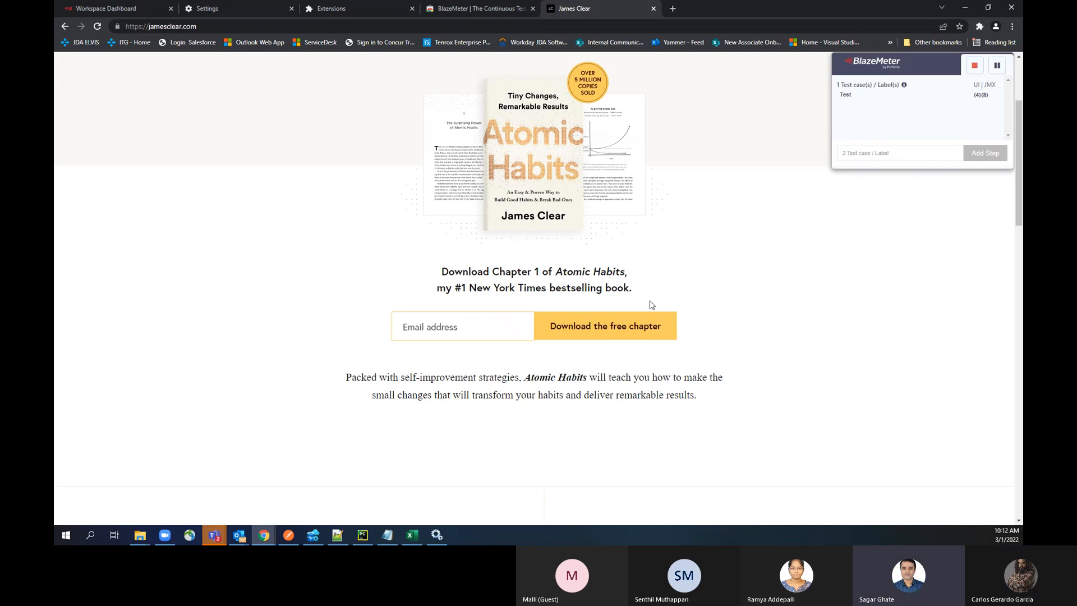
pyautogui.scroll(3, 649, 305)
pyautogui.click(487, 83)
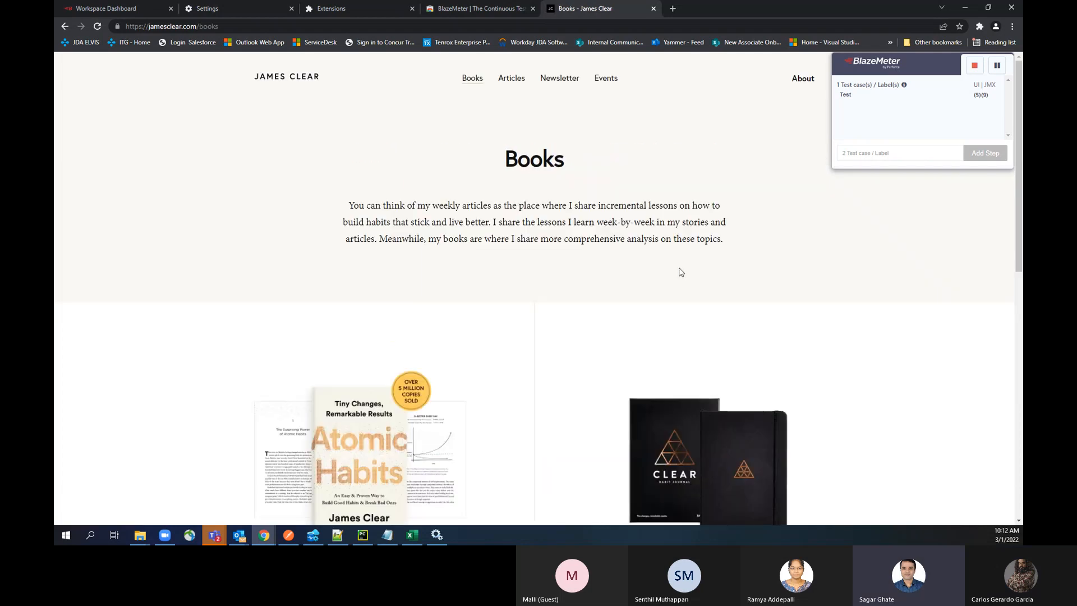
pyautogui.scroll(-3, 488, 265)
pyautogui.scroll(-3, 487, 268)
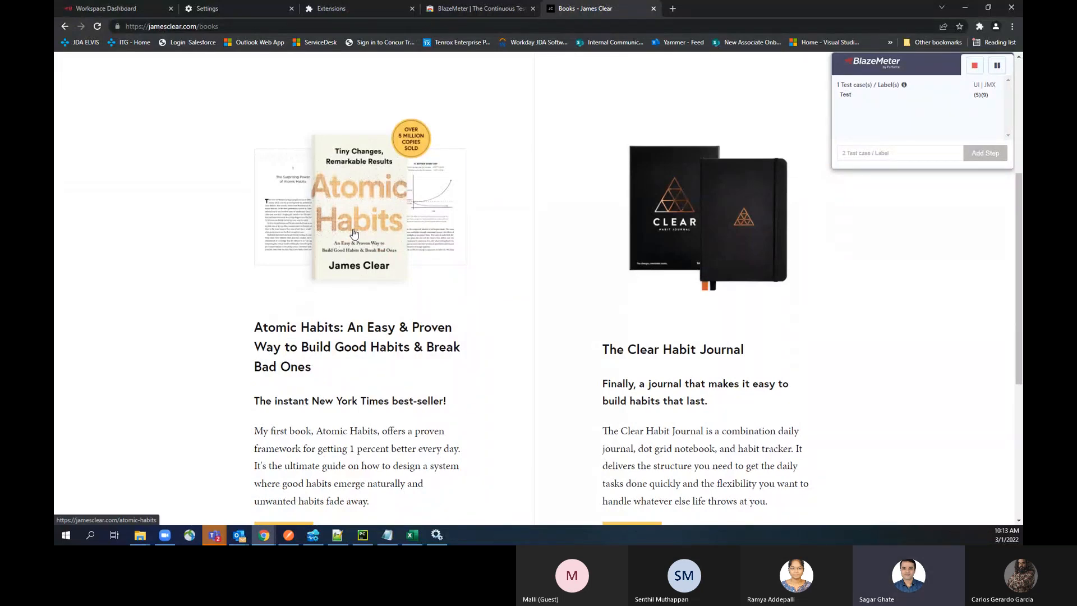
pyautogui.scroll(-3, 307, 332)
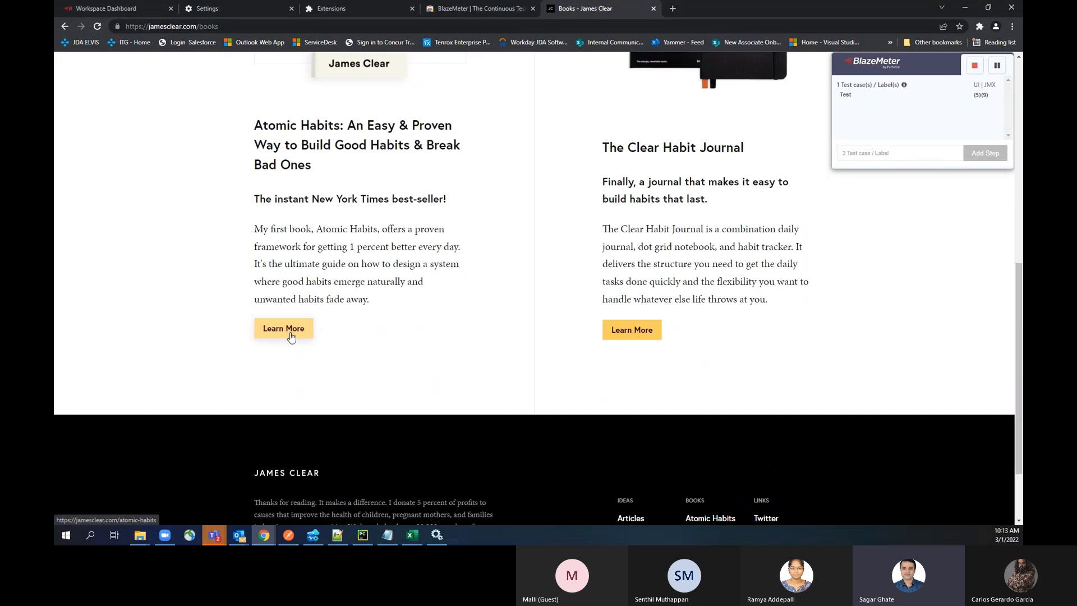
pyautogui.click(292, 335)
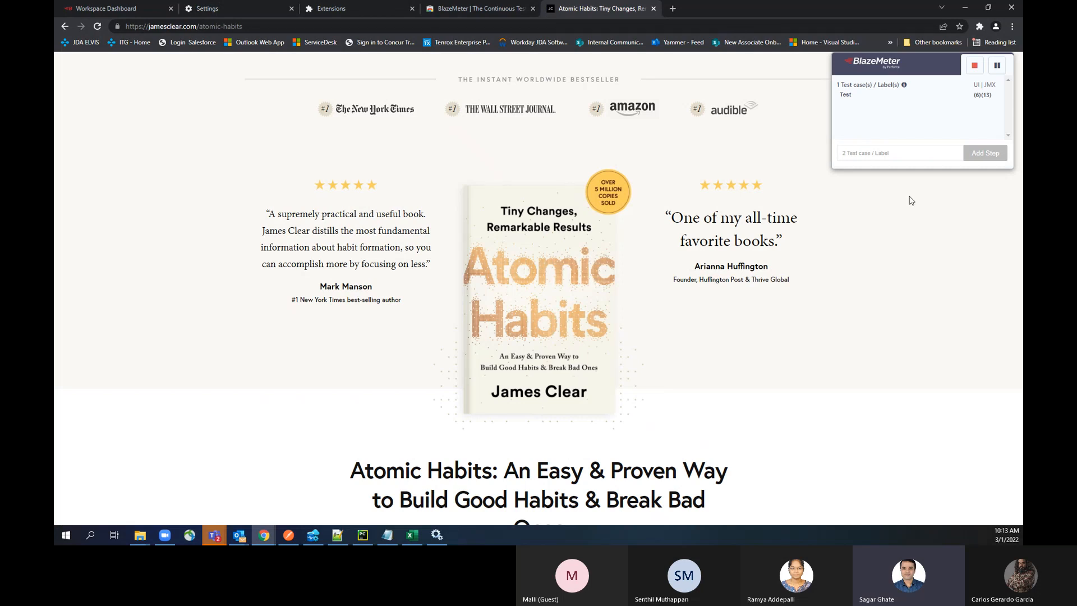
# Step: Pause the BlazeMeter recording, return from Atomic Habits to the Books page and open the Articles page
pyautogui.click(994, 71)
pyautogui.scroll(-2, 675, 322)
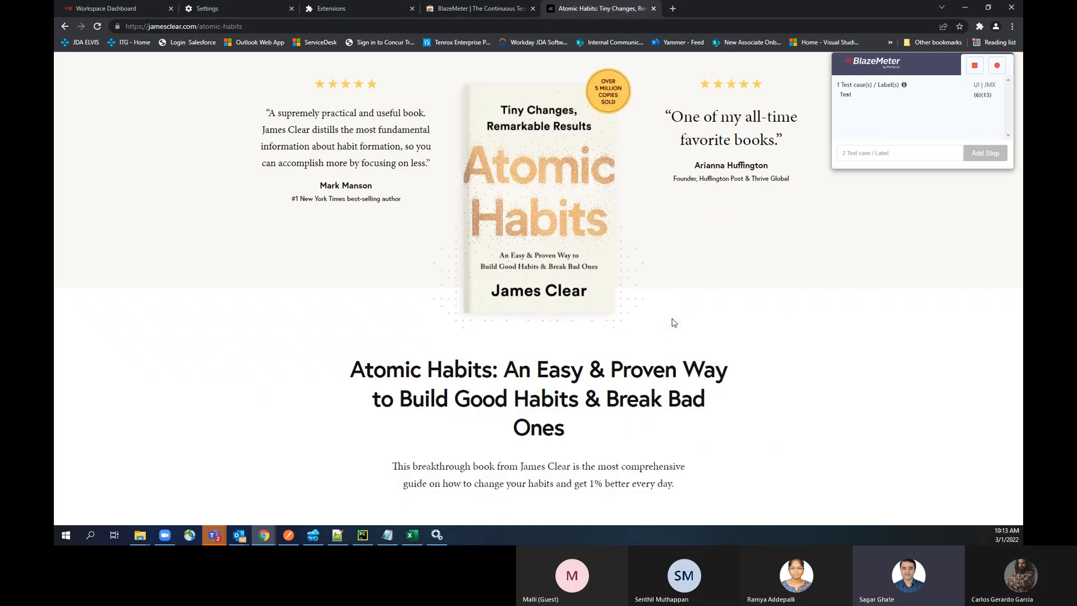
pyautogui.scroll(-3, 675, 323)
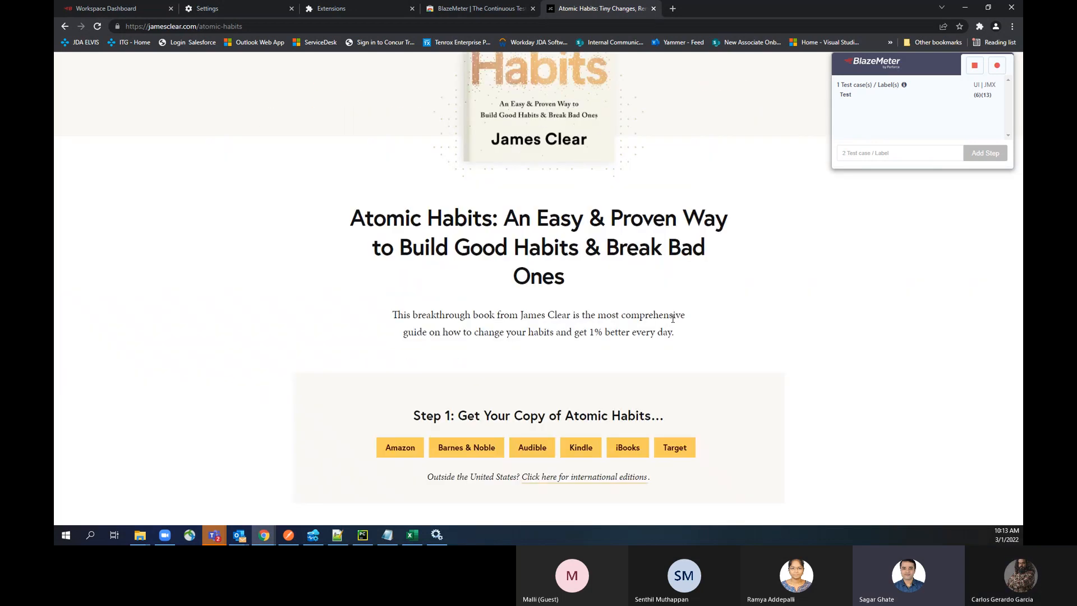
pyautogui.scroll(5, 571, 130)
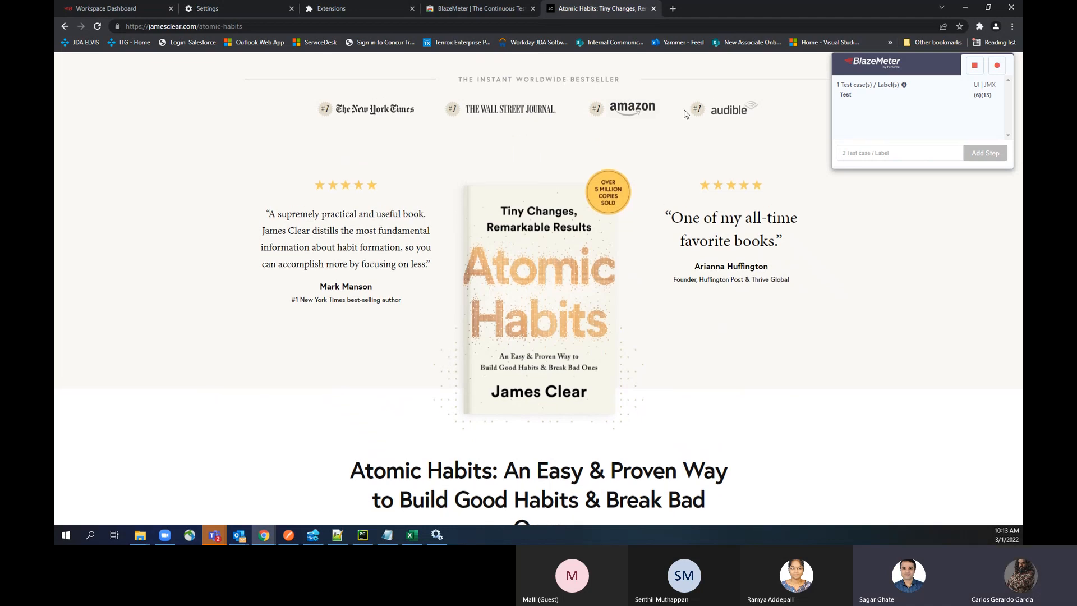
pyautogui.click(65, 26)
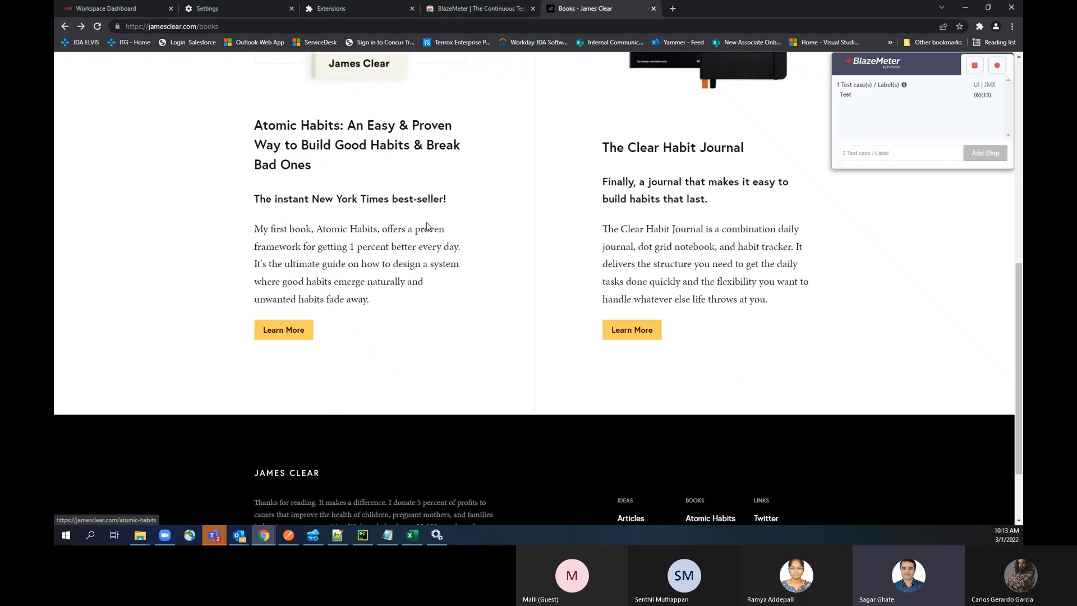
pyautogui.scroll(3, 426, 227)
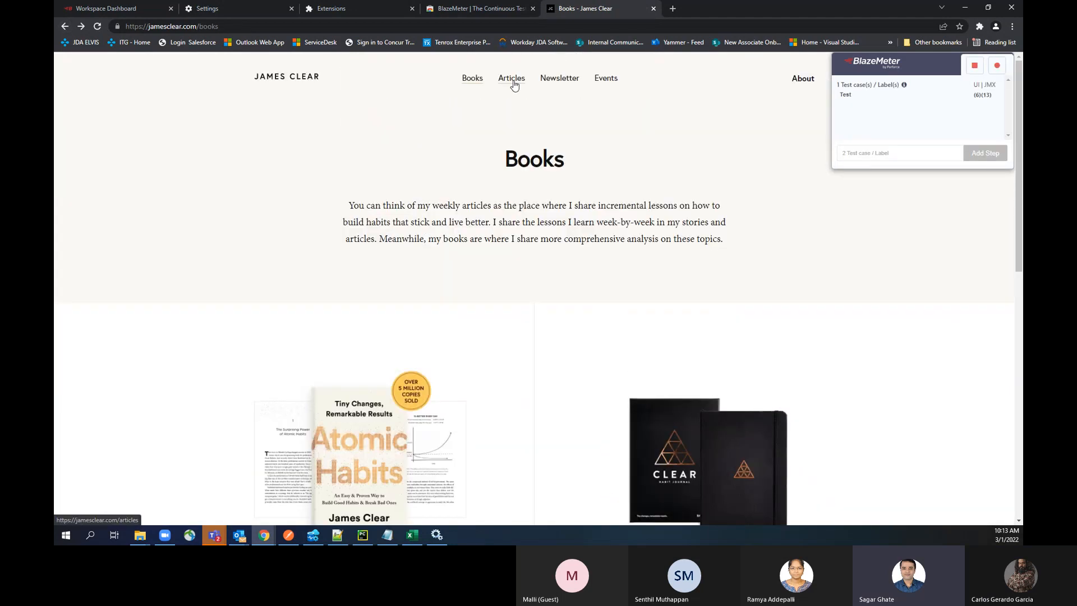
pyautogui.click(511, 80)
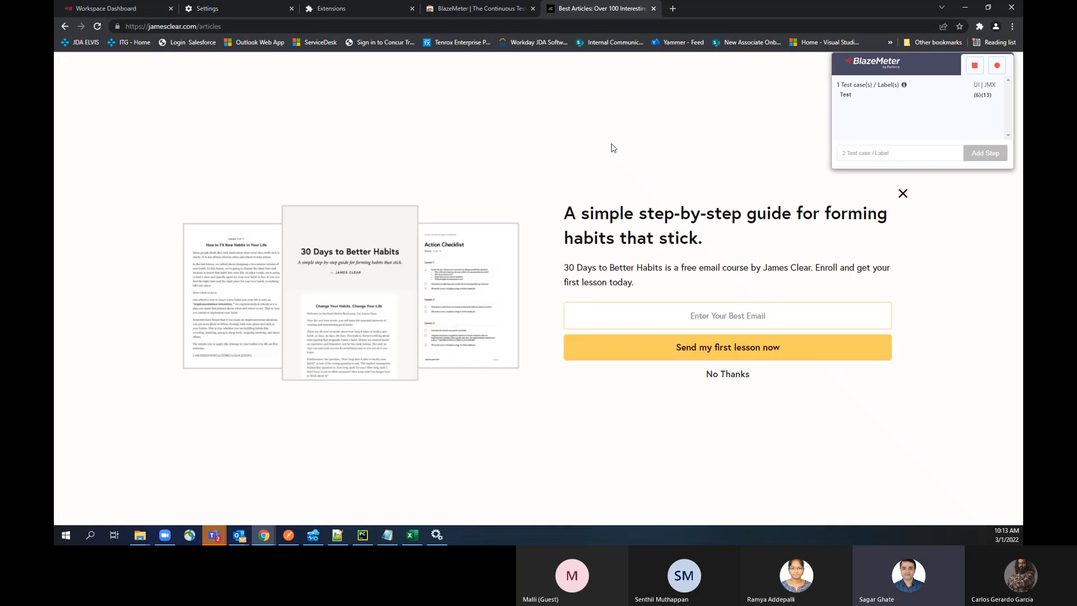
# Step: Resume the recording, decline the 30 Days to Better Habits offer and open the Events page
pyautogui.click(996, 67)
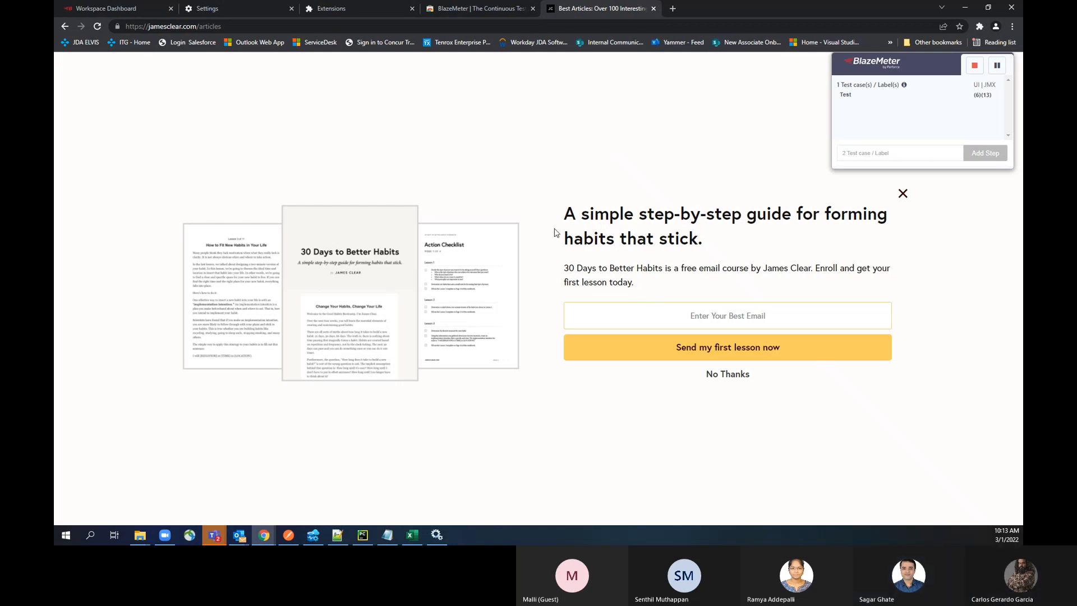
pyautogui.click(730, 375)
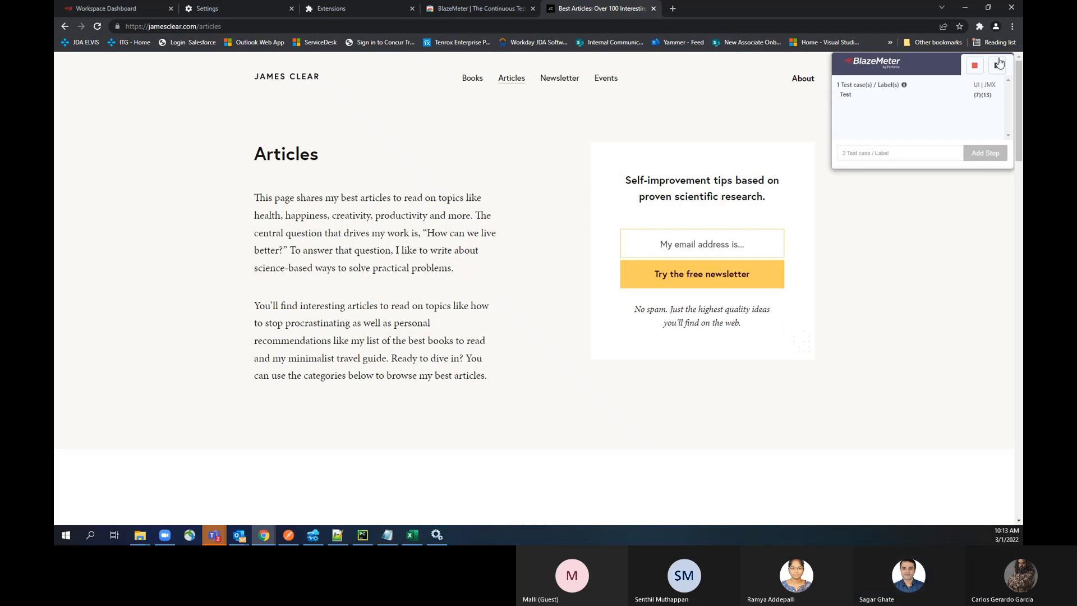
pyautogui.click(610, 78)
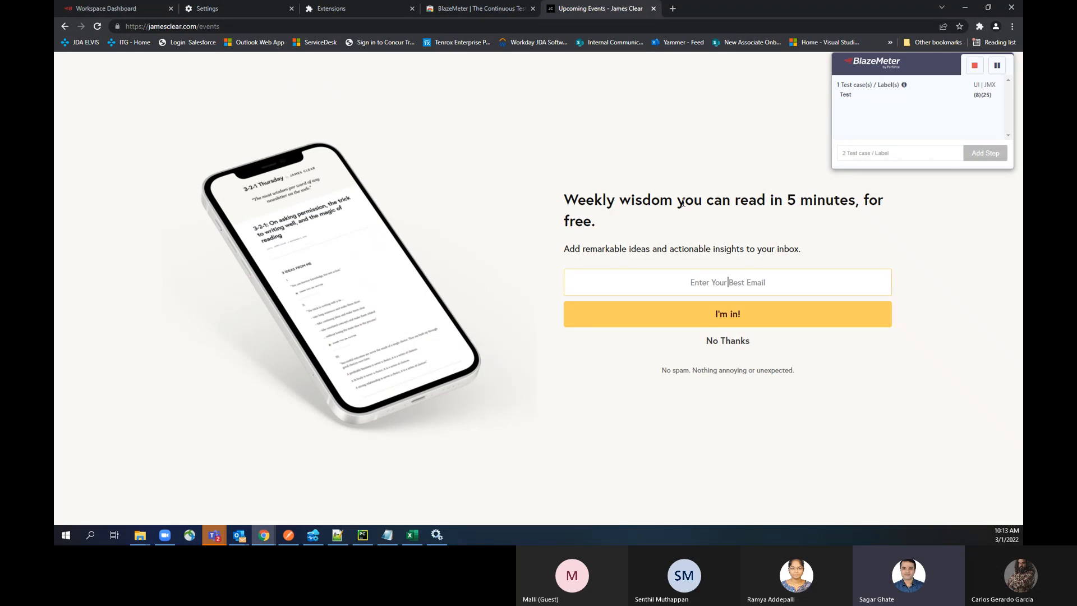
# Step: Stop the BlazeMeter recording and reopen the extension with the recorded test loaded
pyautogui.click(974, 66)
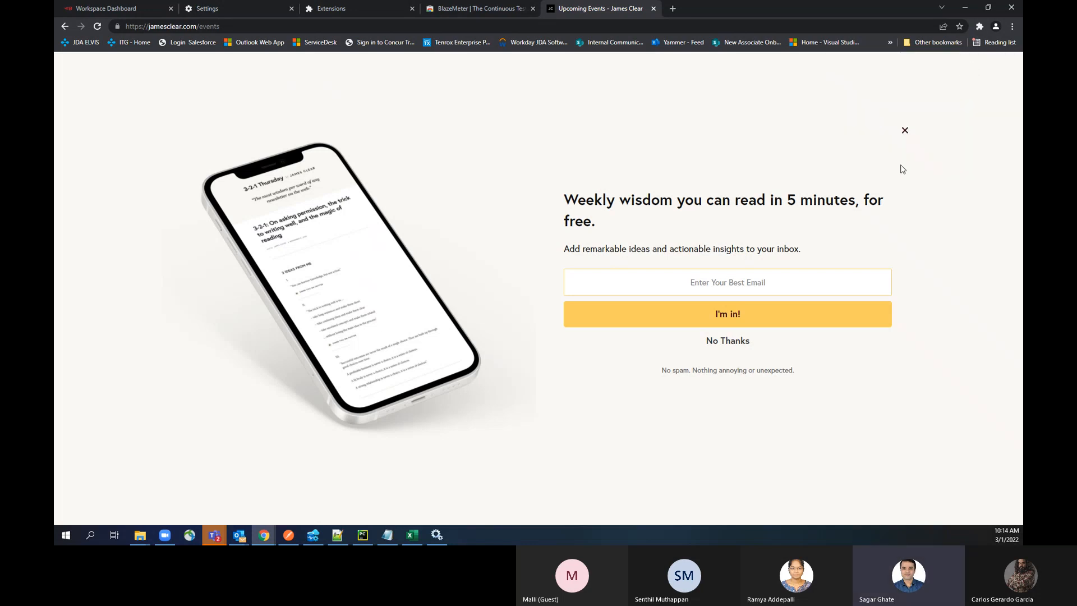
pyautogui.click(979, 29)
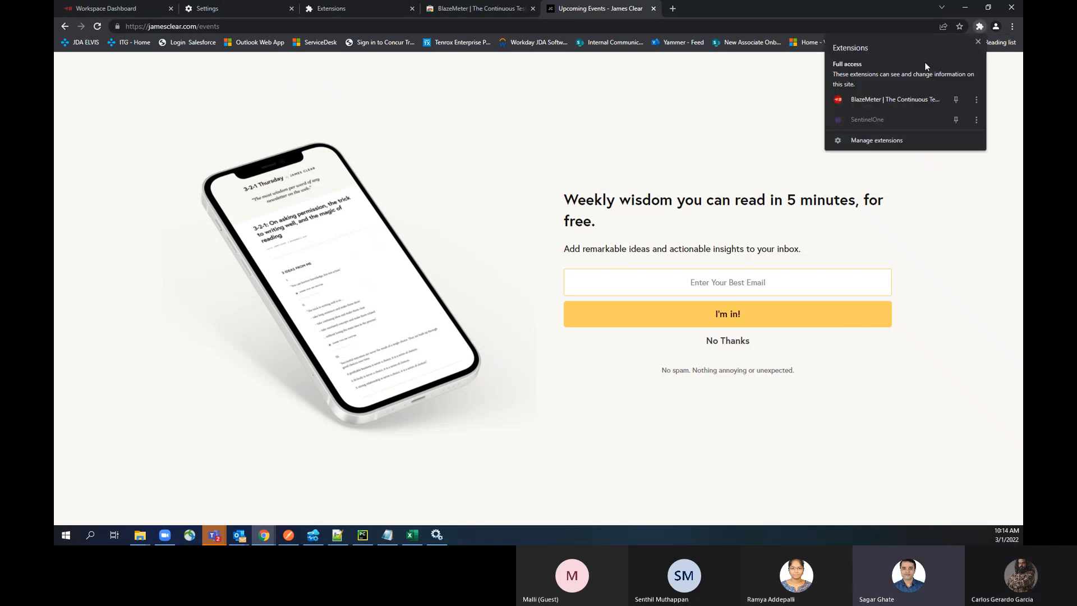
pyautogui.click(901, 101)
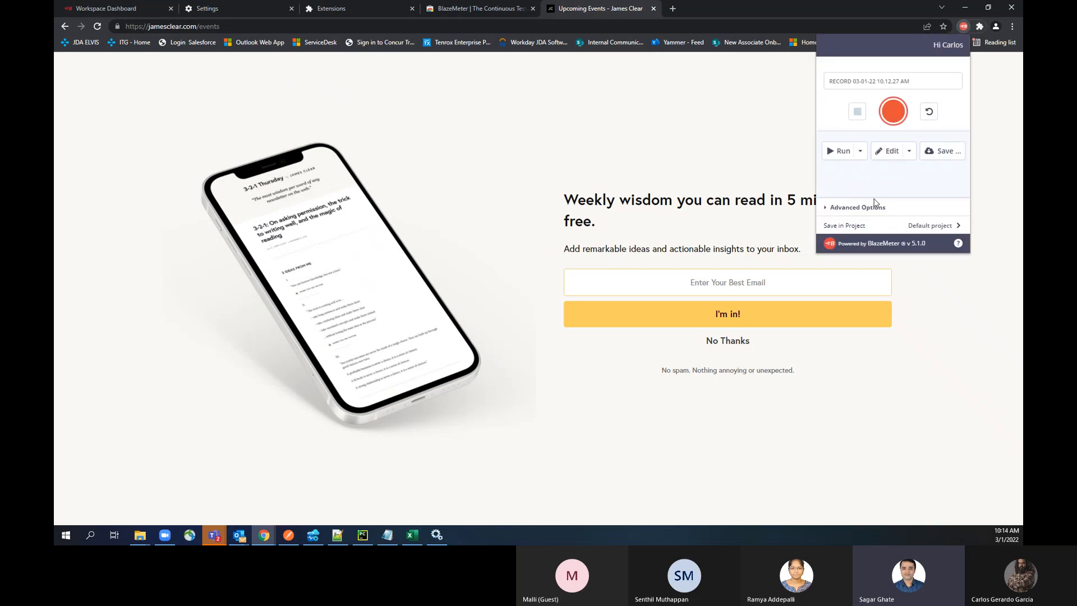
pyautogui.moveTo(910, 82); pyautogui.dragTo(826, 82)
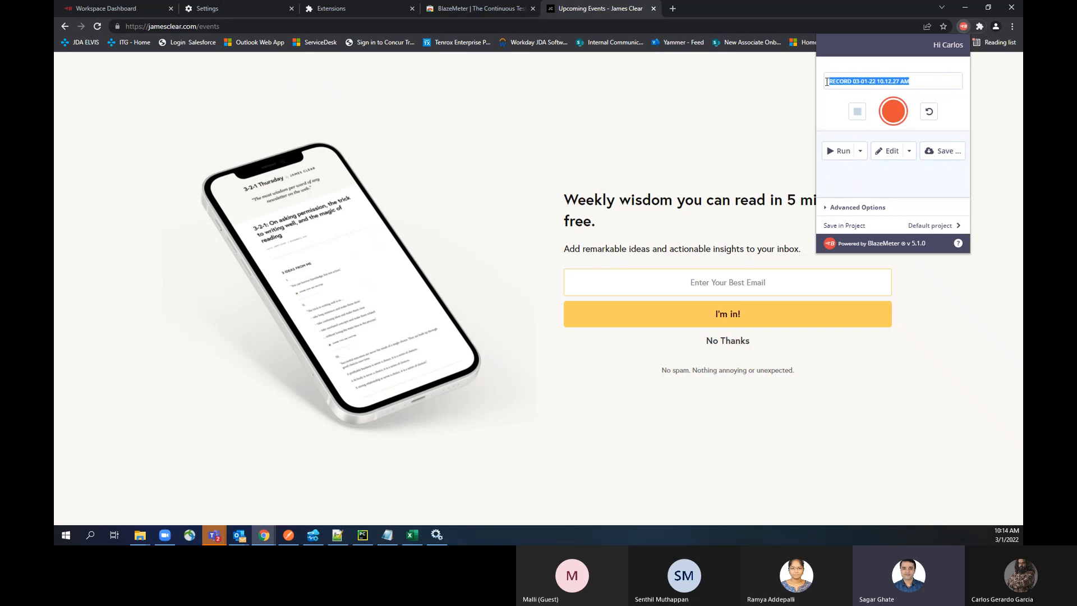
# Step: Run the recorded test in BlazeMeter, including only the jamesclear.com domain in the JMeter script
pyautogui.click(862, 153)
pyautogui.click(839, 152)
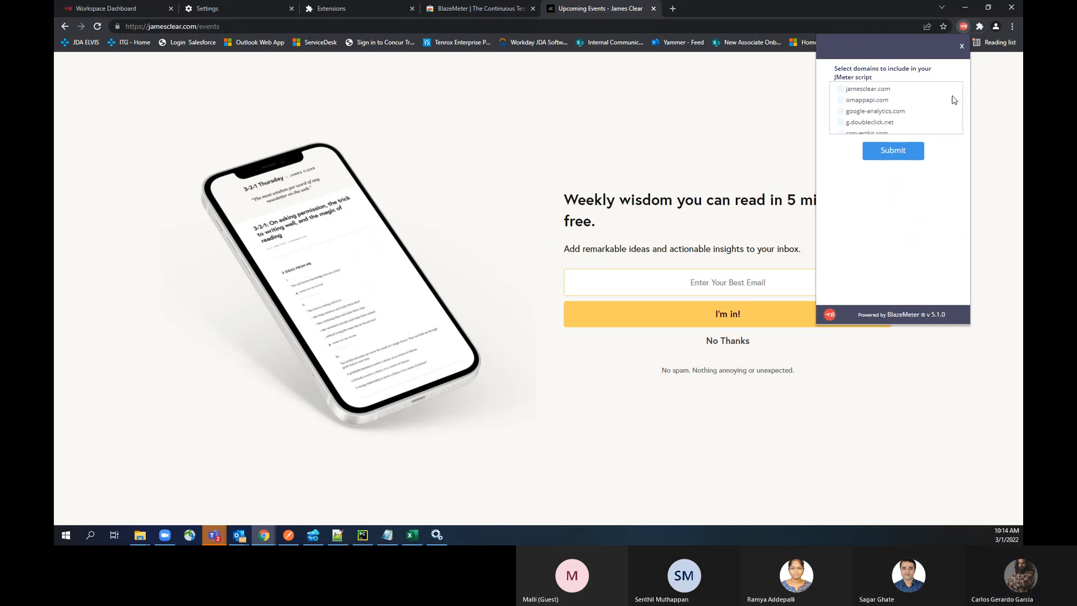
pyautogui.scroll(-1, 885, 117)
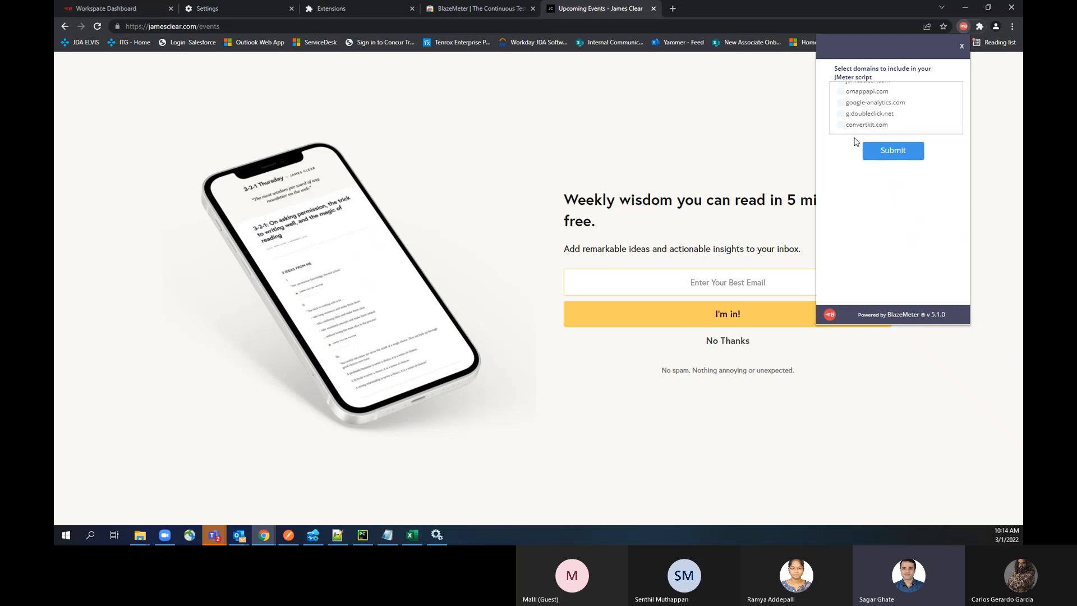
pyautogui.scroll(1, 856, 130)
pyautogui.scroll(1, 856, 129)
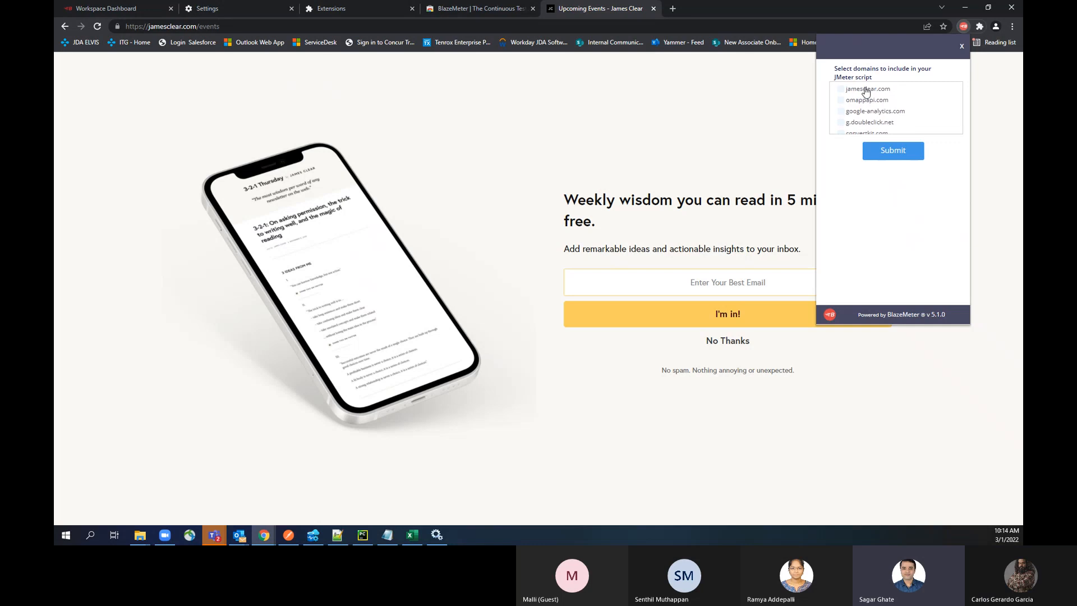
pyautogui.click(842, 90)
pyautogui.click(902, 155)
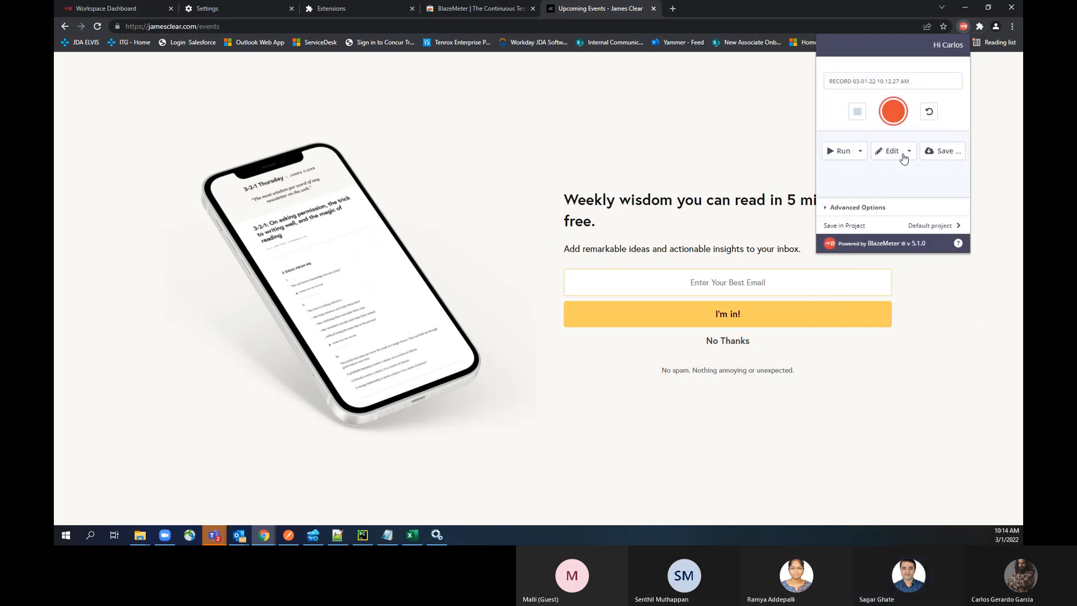
pyautogui.click(841, 151)
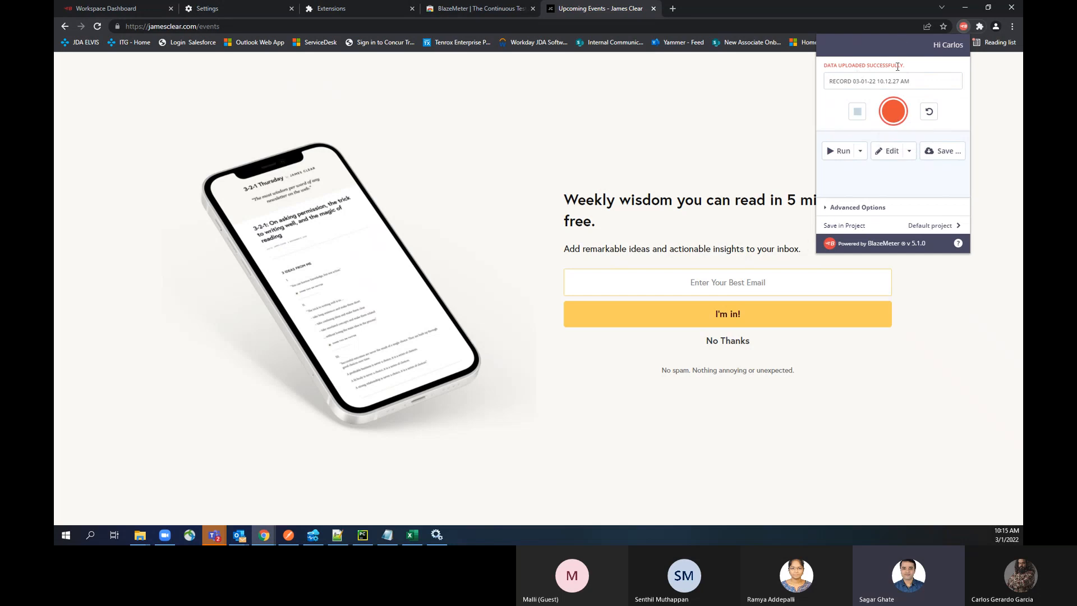
pyautogui.moveTo(903, 66); pyautogui.dragTo(826, 66)
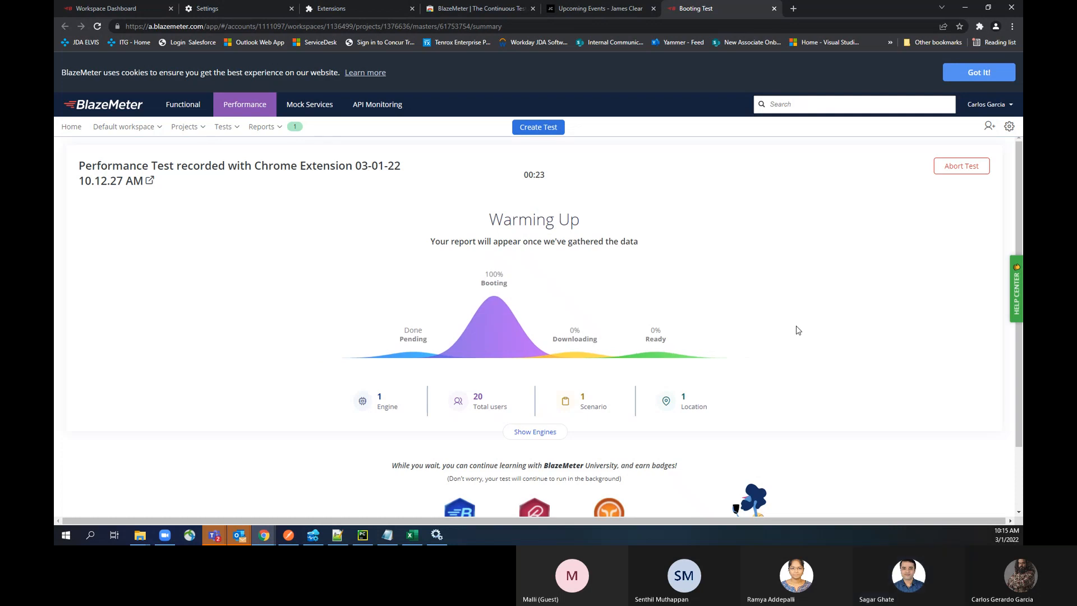
pyautogui.scroll(-2, 797, 328)
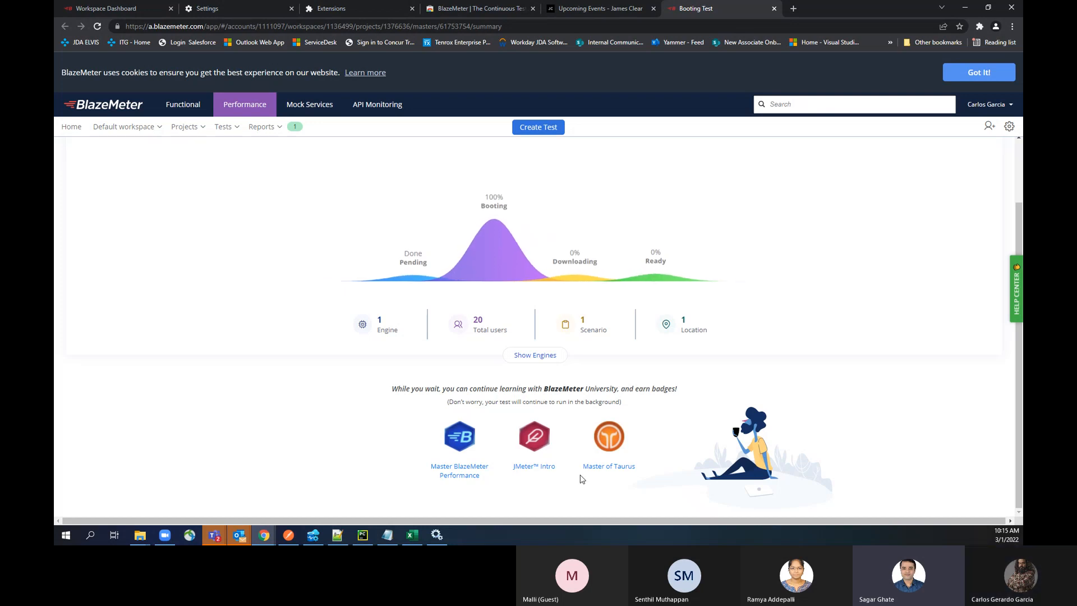
pyautogui.click(979, 27)
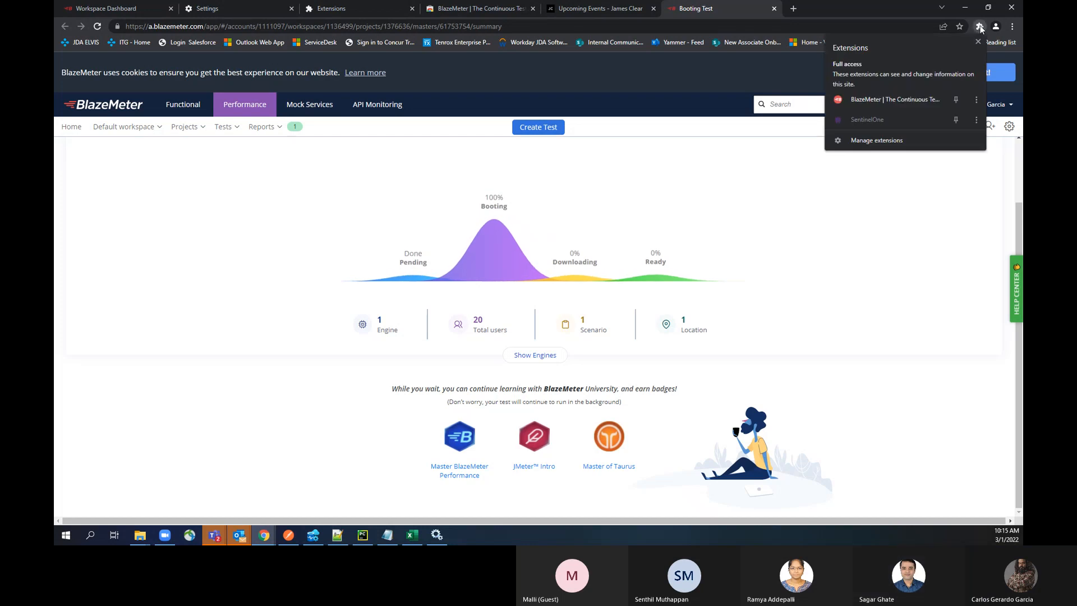
pyautogui.click(894, 103)
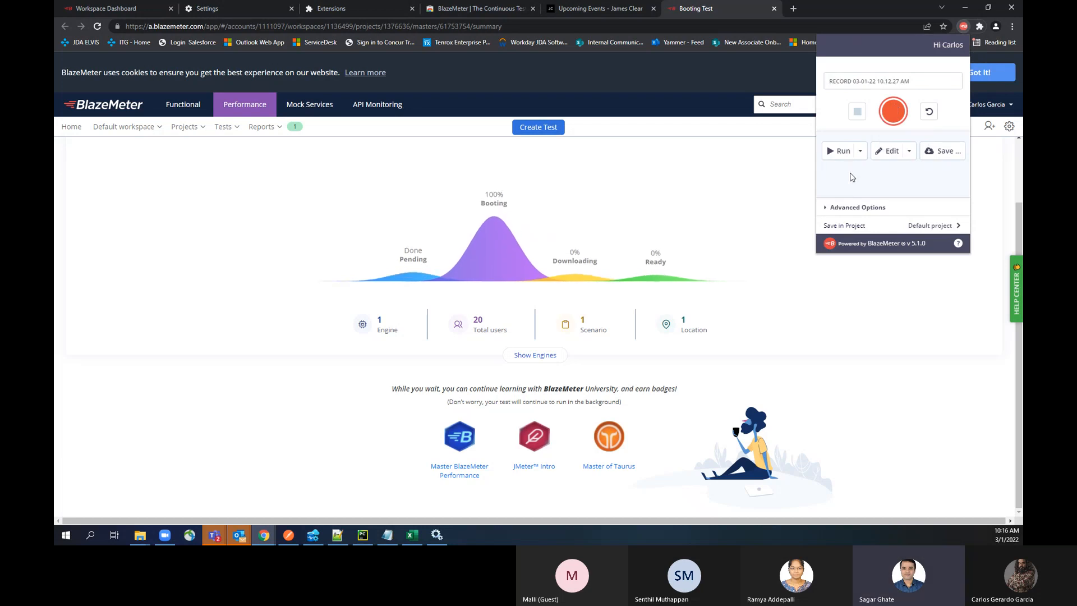
pyautogui.click(888, 153)
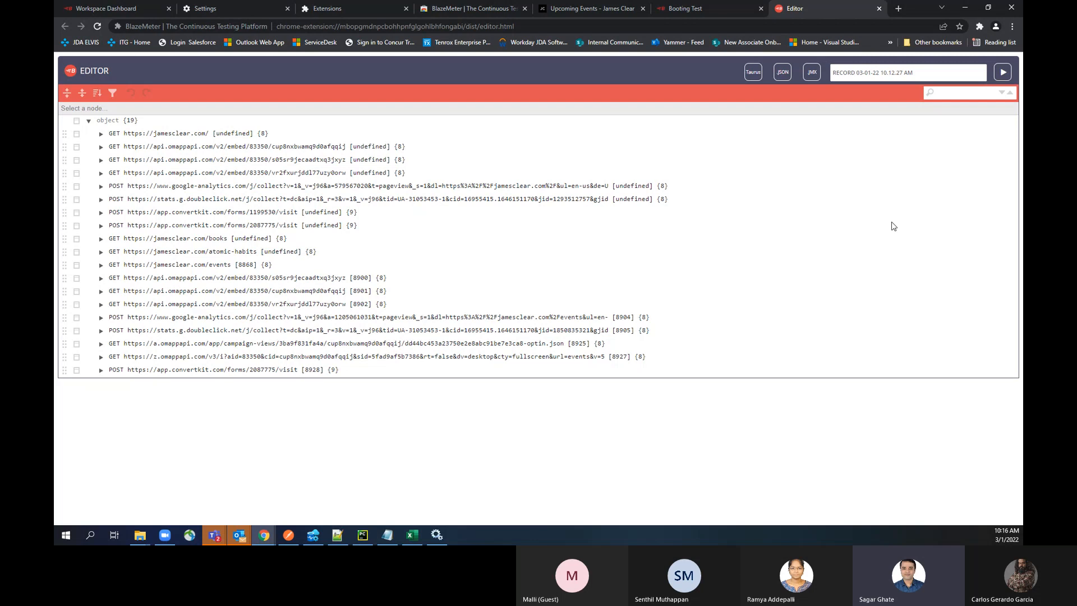
pyautogui.click(102, 134)
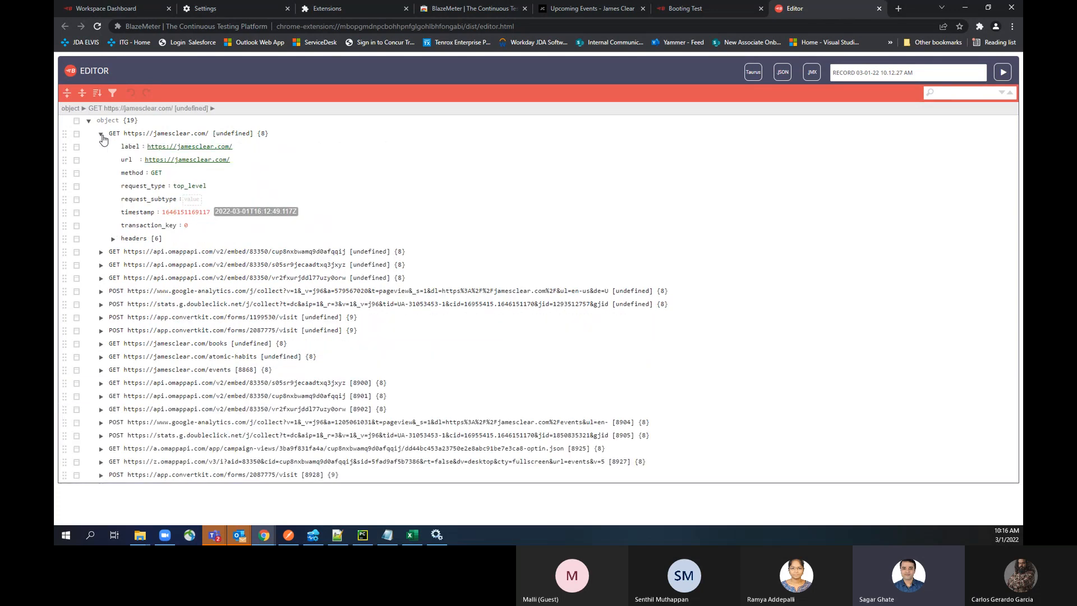
pyautogui.click(101, 134)
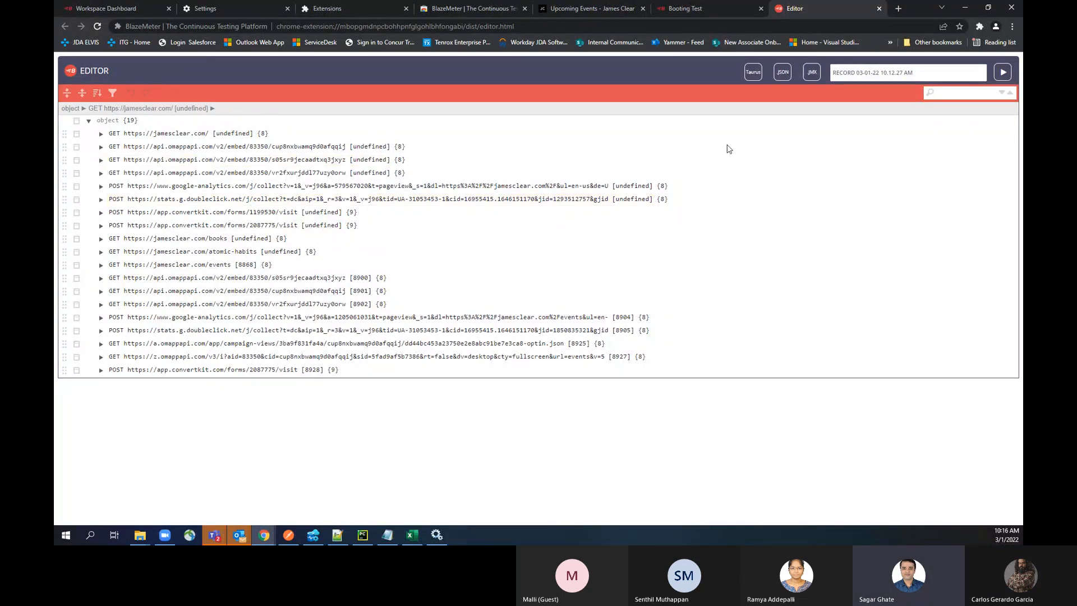
# Step: Save the recording as a JMeter (JMX) script that includes only the jamesclear.com domain
pyautogui.click(979, 26)
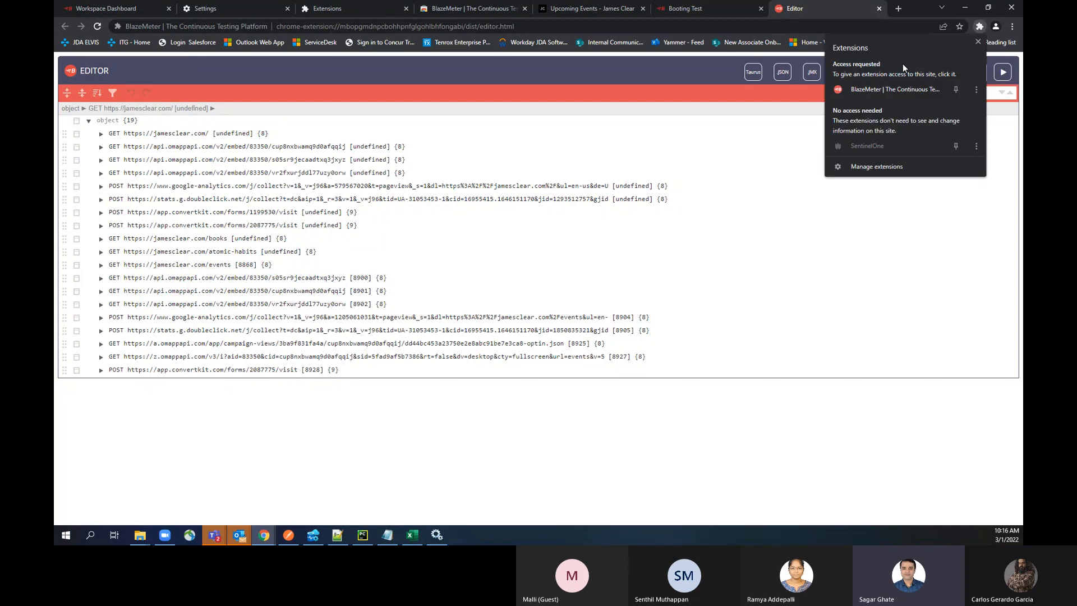
pyautogui.click(877, 91)
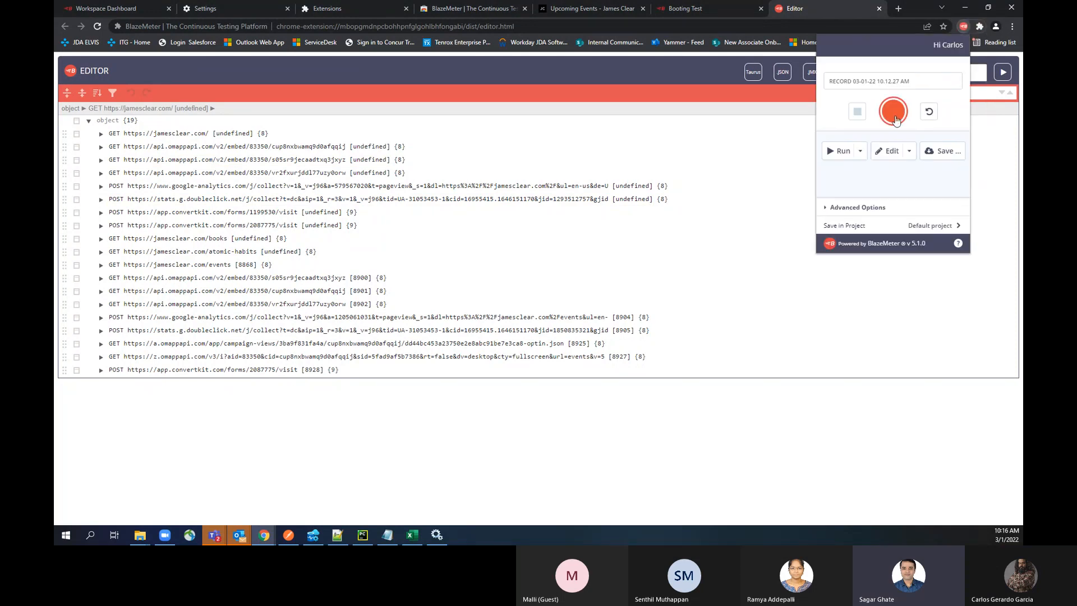
pyautogui.click(945, 153)
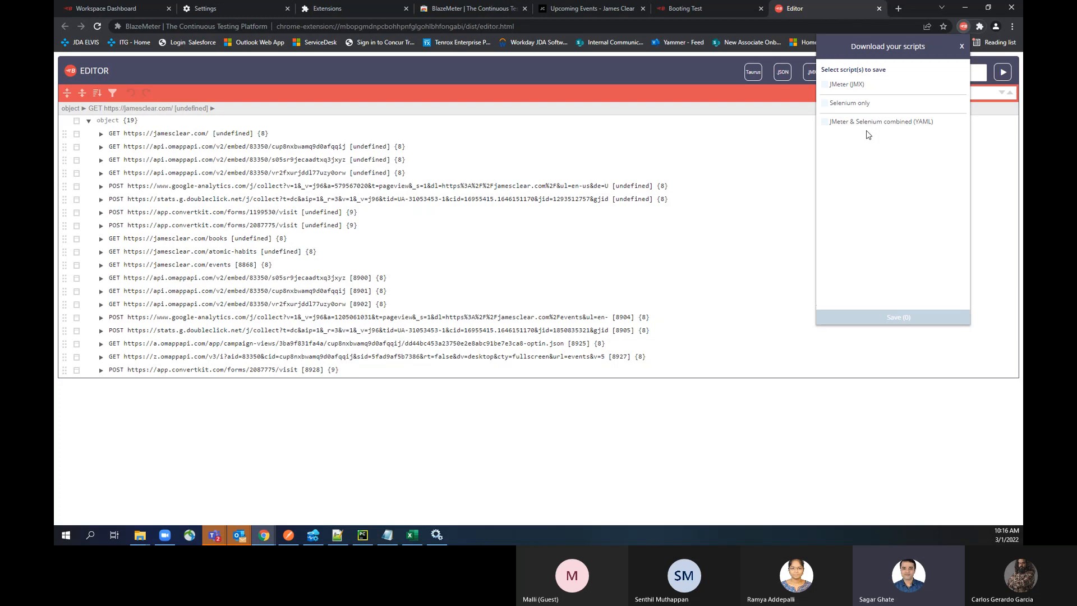
pyautogui.click(832, 85)
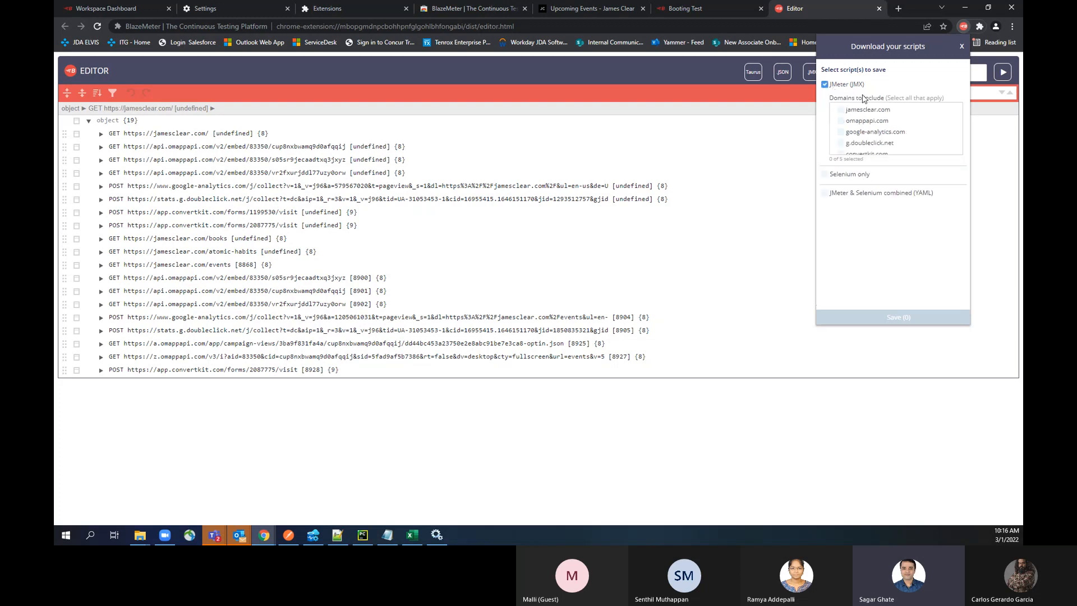
pyautogui.click(841, 110)
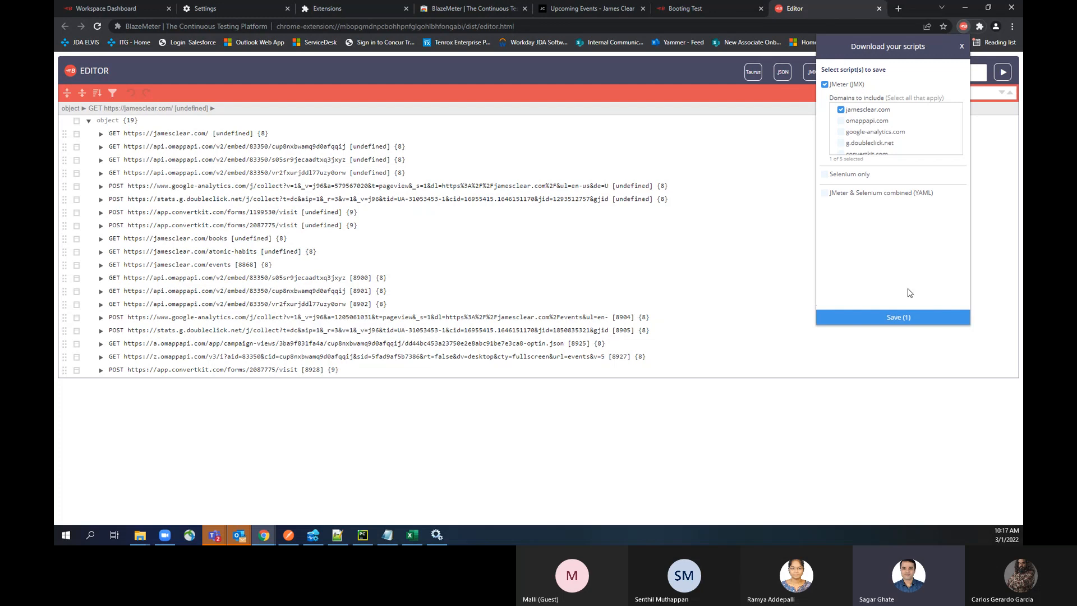
pyautogui.click(899, 317)
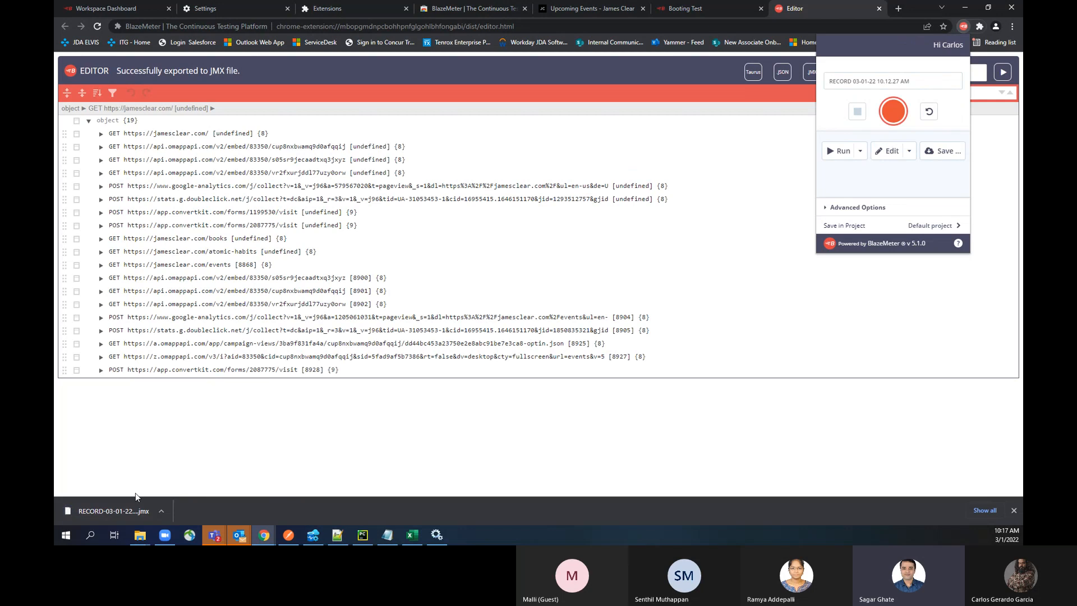
# Step: Show the downloaded JMX file in the Downloads folder, then minimize the File Explorer window
pyautogui.click(163, 514)
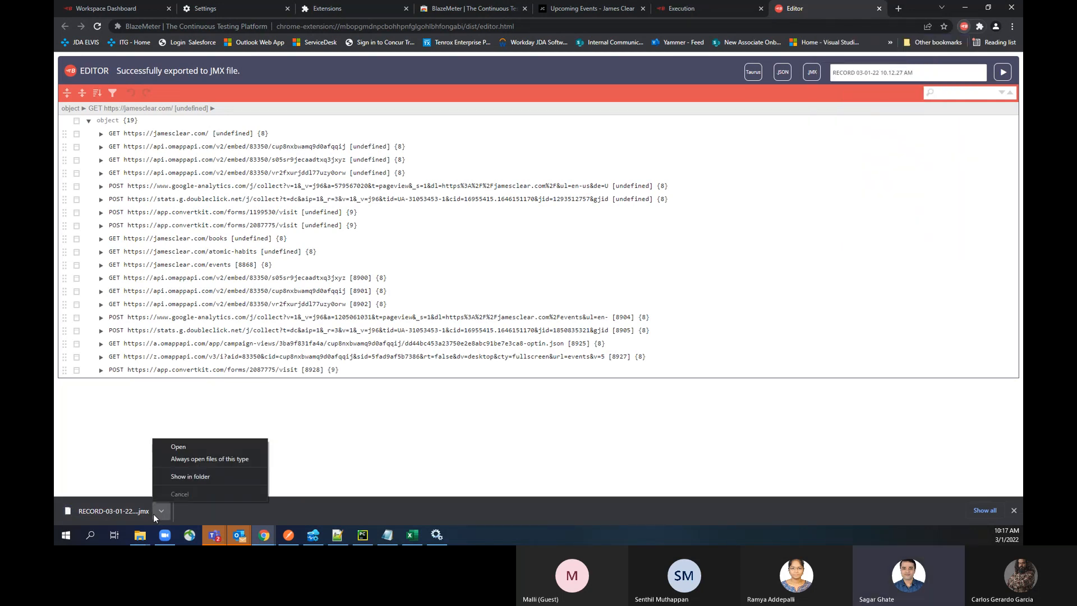
pyautogui.click(183, 483)
pyautogui.moveTo(55, 85); pyautogui.dragTo(477, 4)
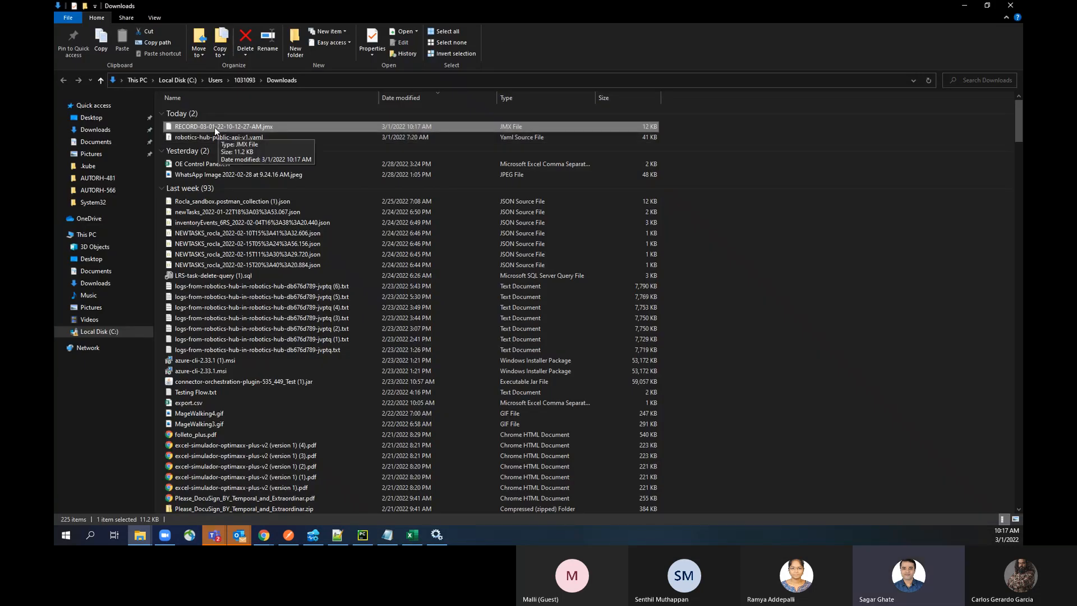
pyautogui.click(963, 6)
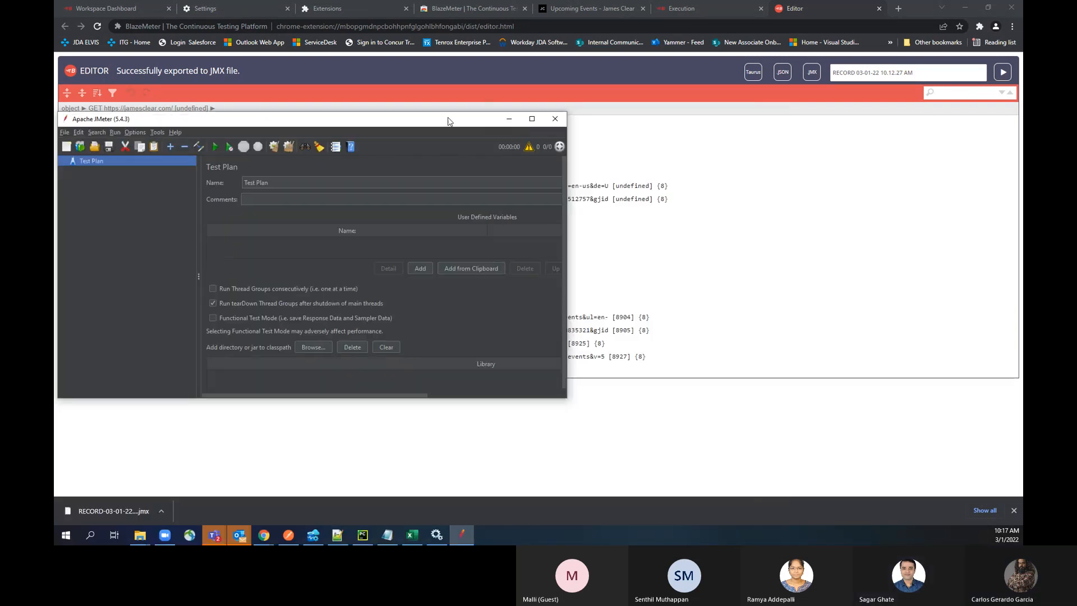
# Step: Switch to Apache JMeter, maximize its window and enlarge the interface by zooming in several times
pyautogui.doubleClick(449, 122)
pyautogui.click(62, 18)
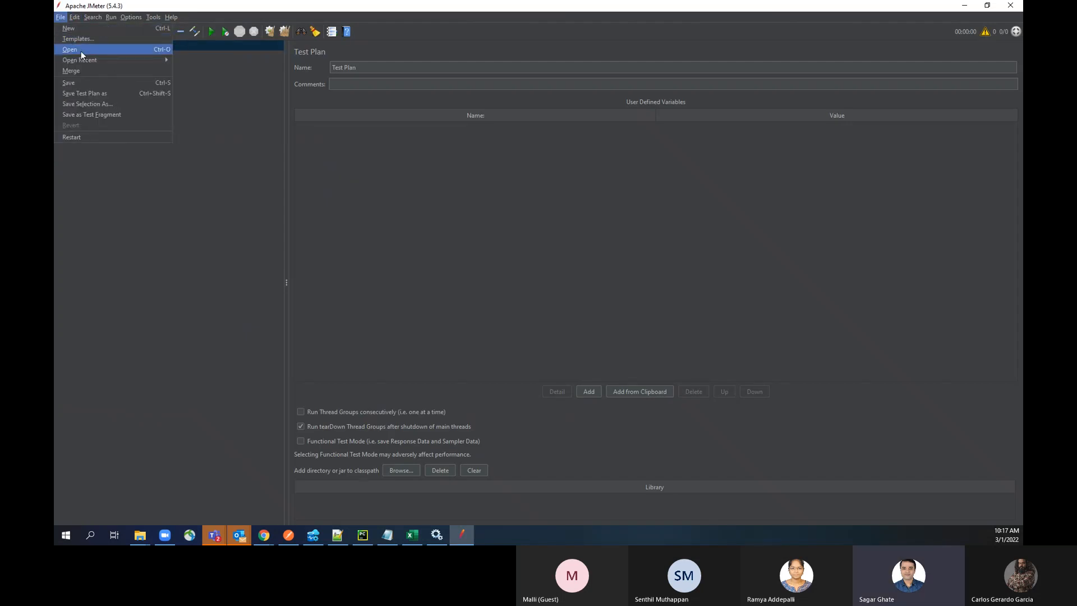
pyautogui.click(498, 178)
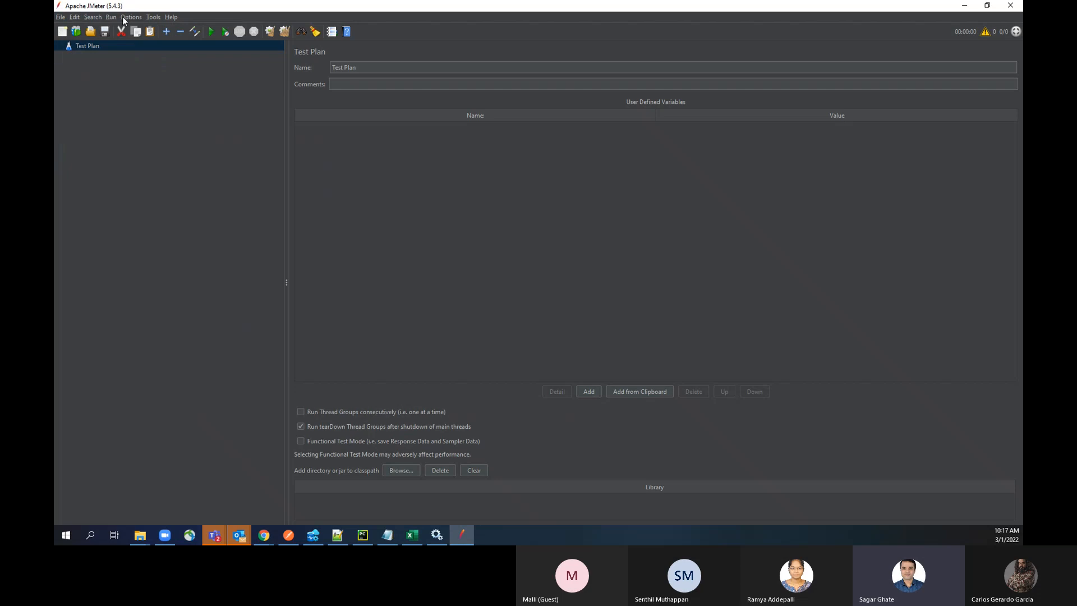
pyautogui.click(151, 18)
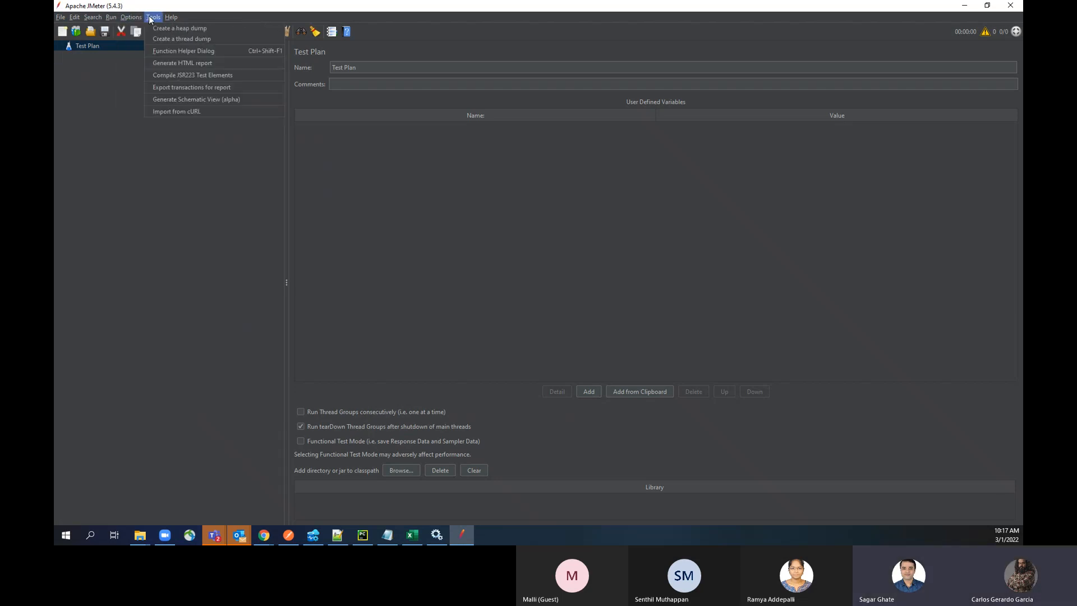
pyautogui.moveTo(131, 17)
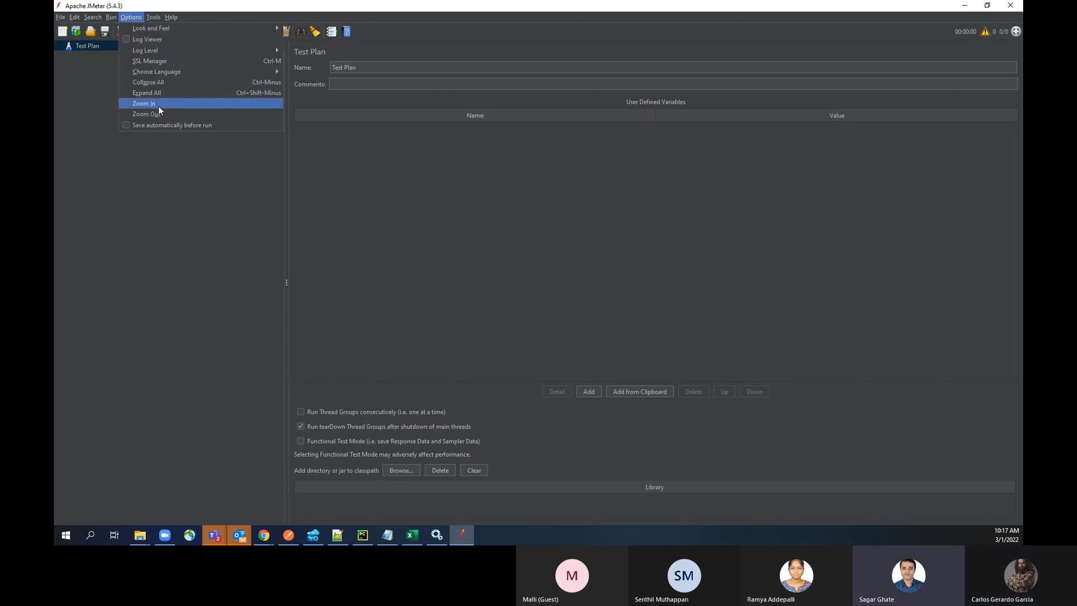
pyautogui.click(144, 103)
pyautogui.click(136, 18)
pyautogui.click(154, 109)
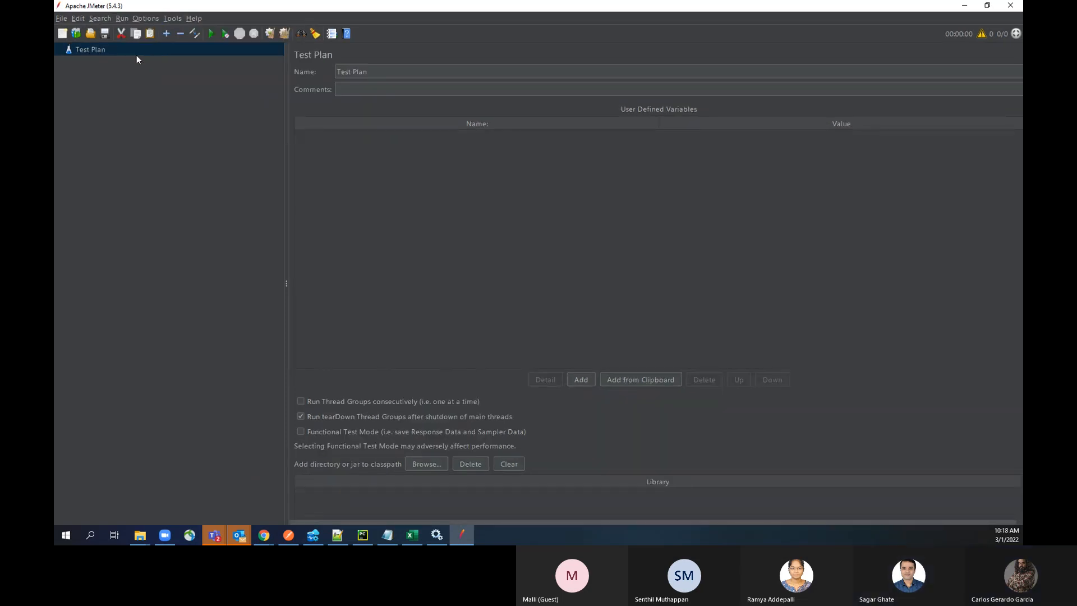
pyautogui.click(143, 18)
pyautogui.click(173, 115)
pyautogui.click(147, 19)
pyautogui.click(179, 134)
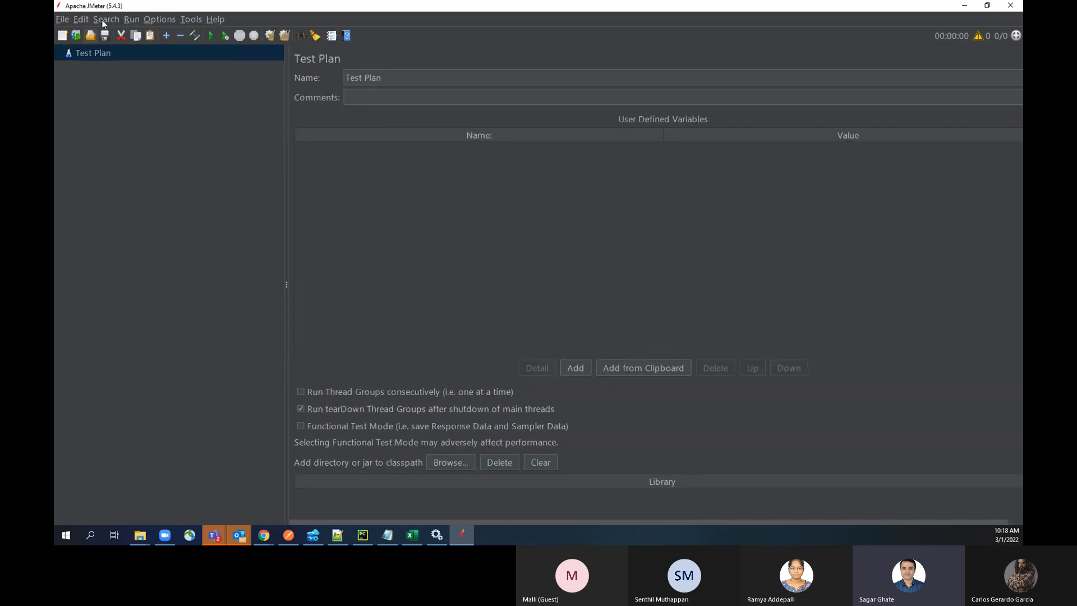
pyautogui.click(64, 19)
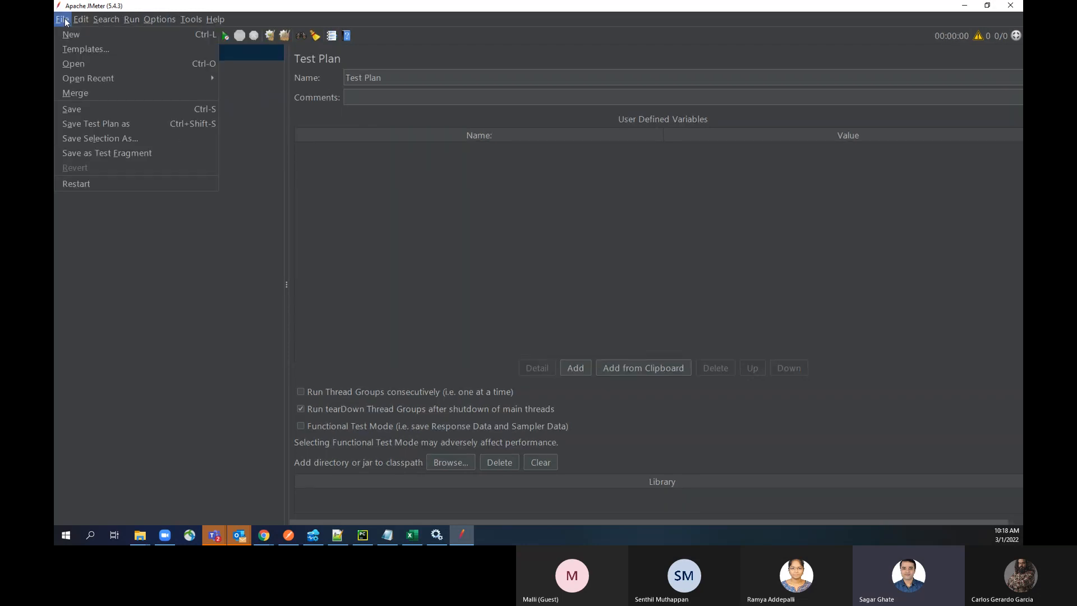
pyautogui.click(83, 62)
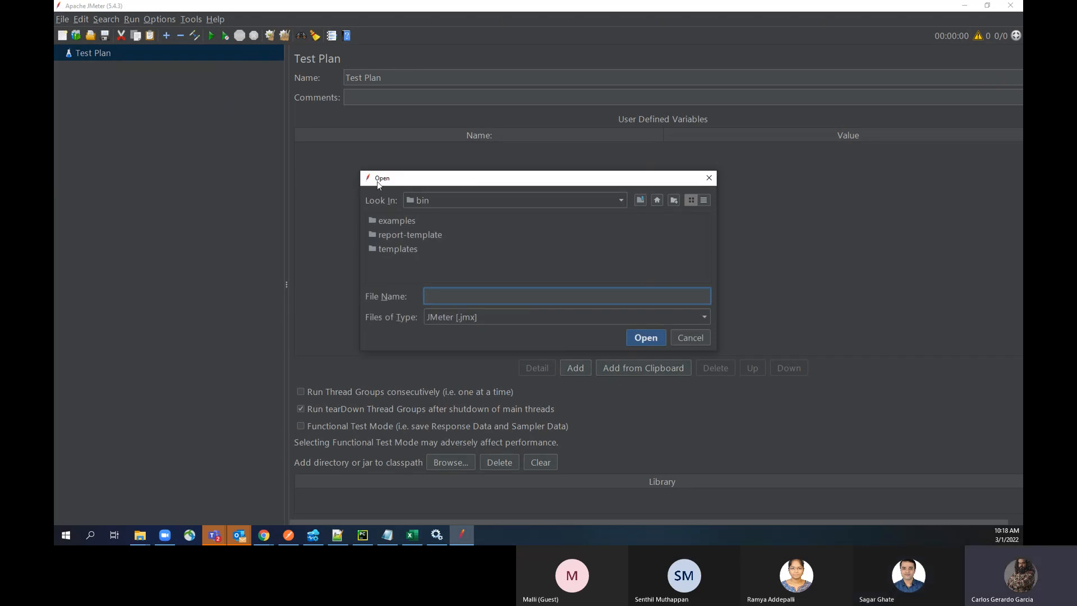
pyautogui.click(681, 342)
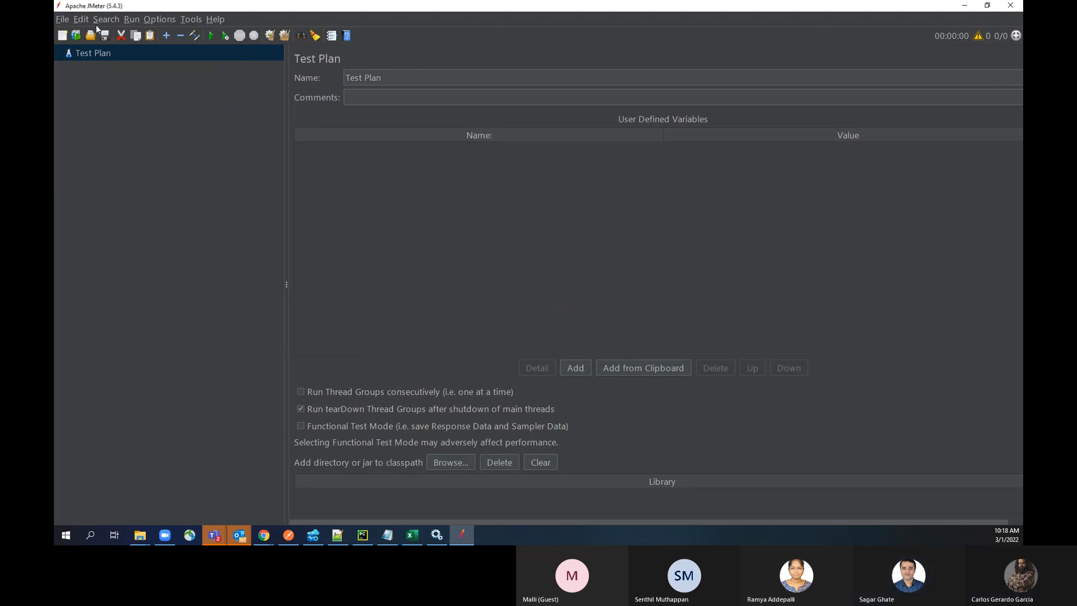
pyautogui.click(62, 19)
pyautogui.click(66, 62)
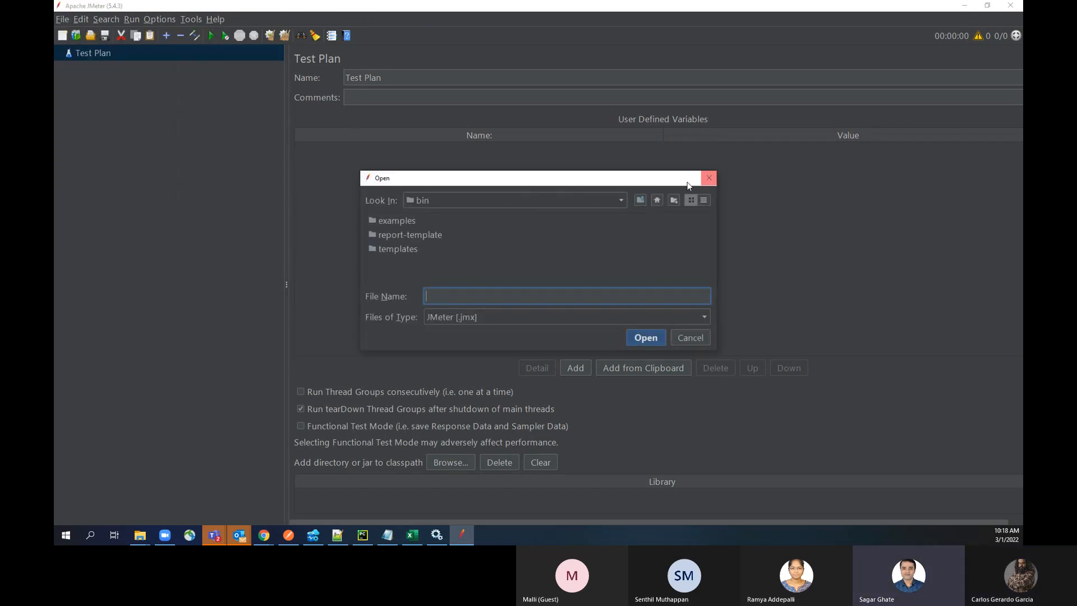
pyautogui.click(621, 200)
pyautogui.scroll(5, 604, 256)
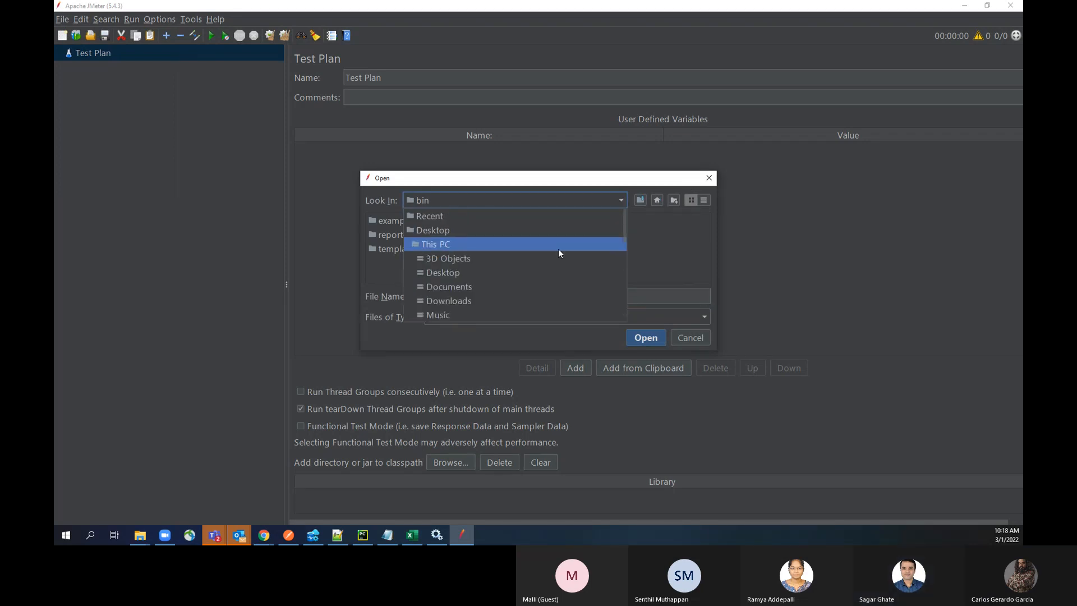
pyautogui.click(447, 301)
pyautogui.click(415, 221)
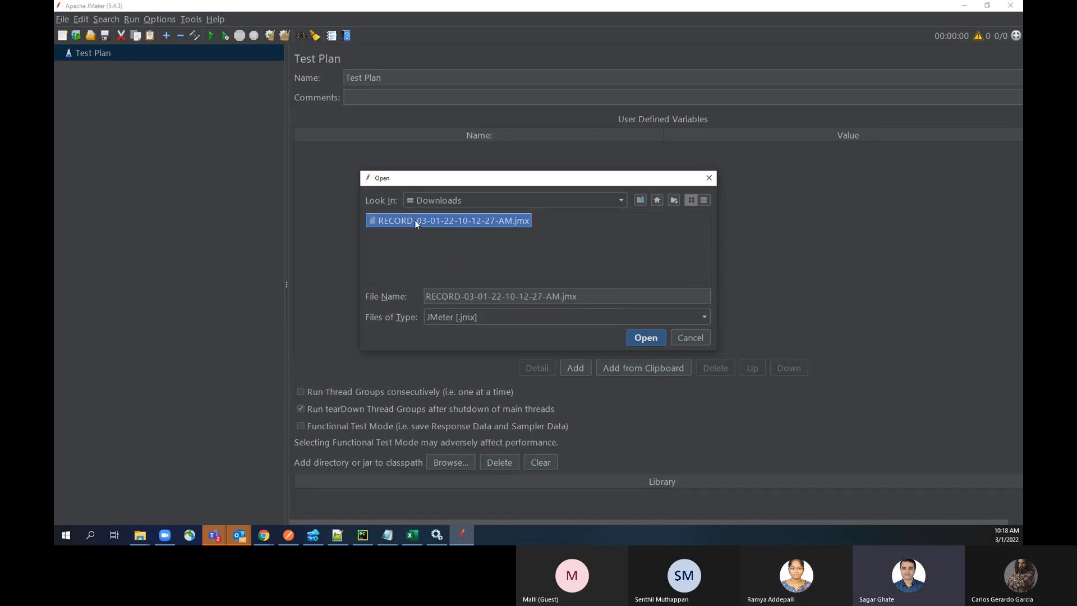
pyautogui.click(646, 338)
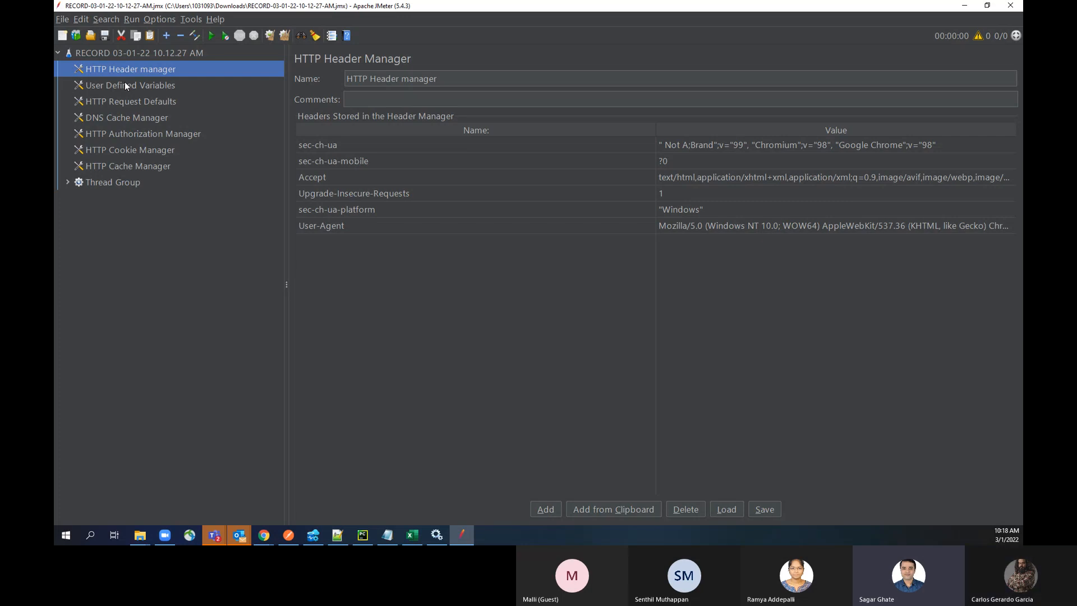
# Step: Change the look and feel to Metal and agree to restart JMeter
pyautogui.click(162, 20)
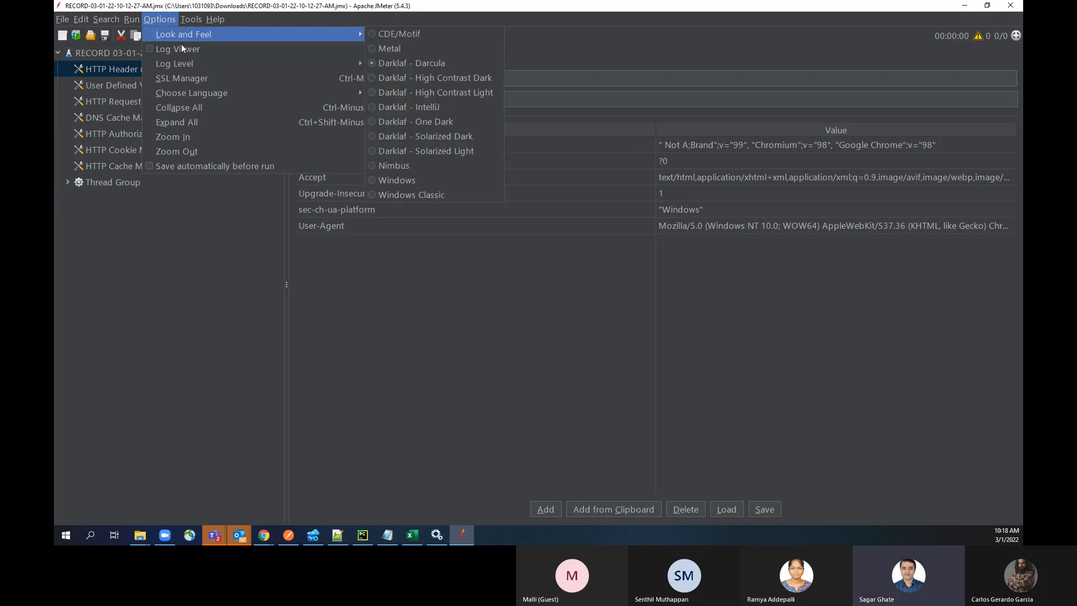
pyautogui.moveTo(355, 37)
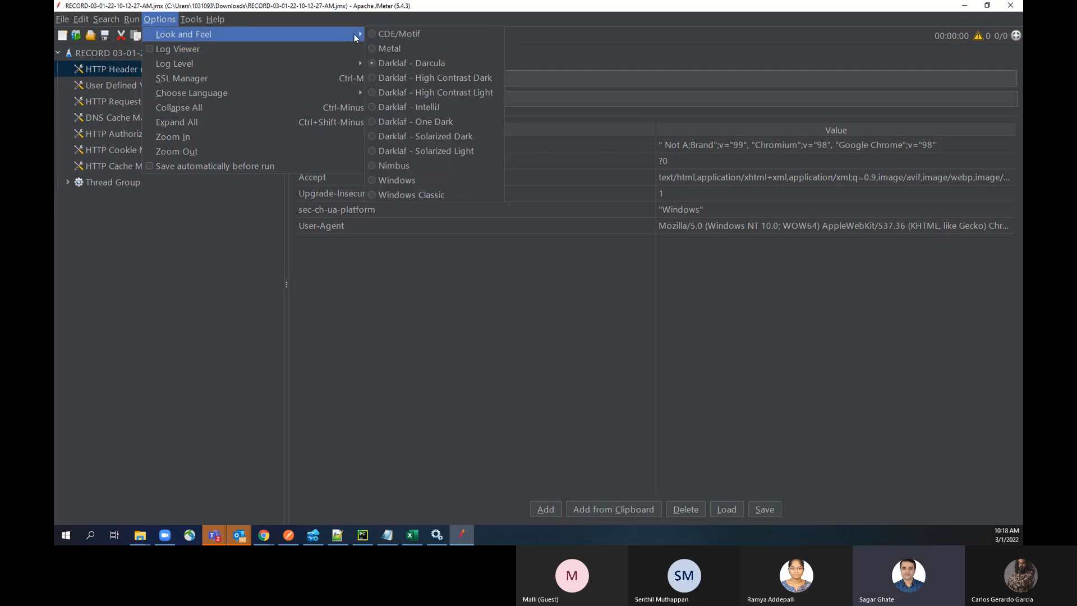
pyautogui.click(418, 51)
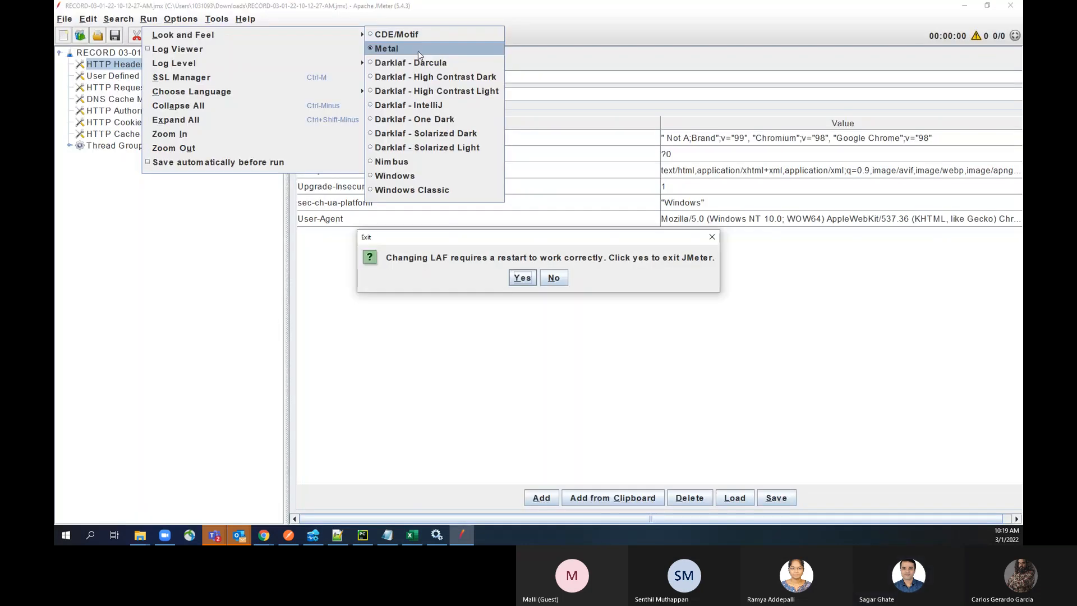
pyautogui.click(523, 277)
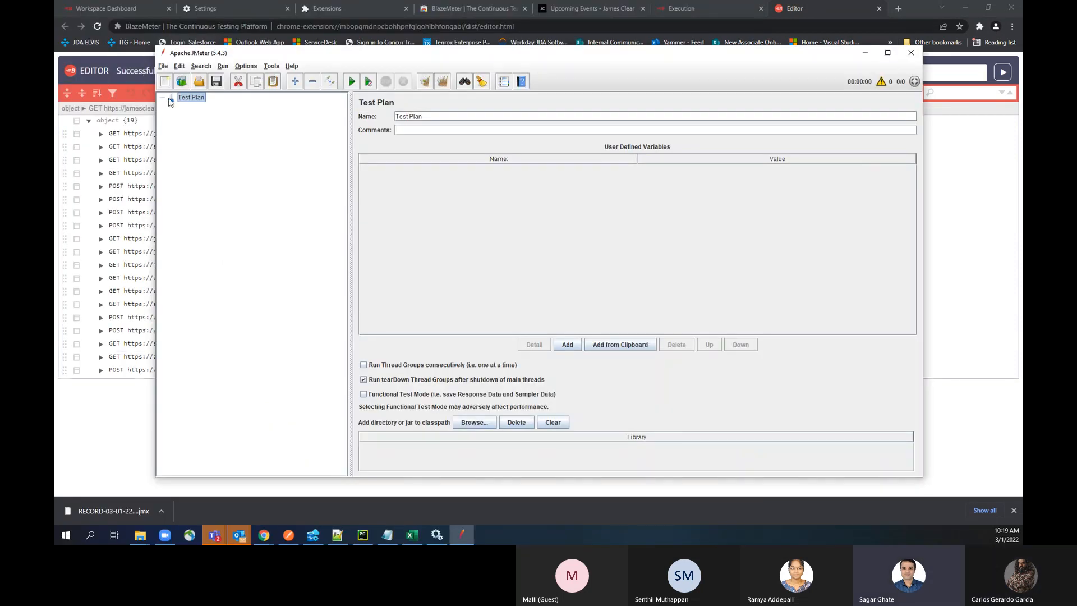
pyautogui.click(163, 67)
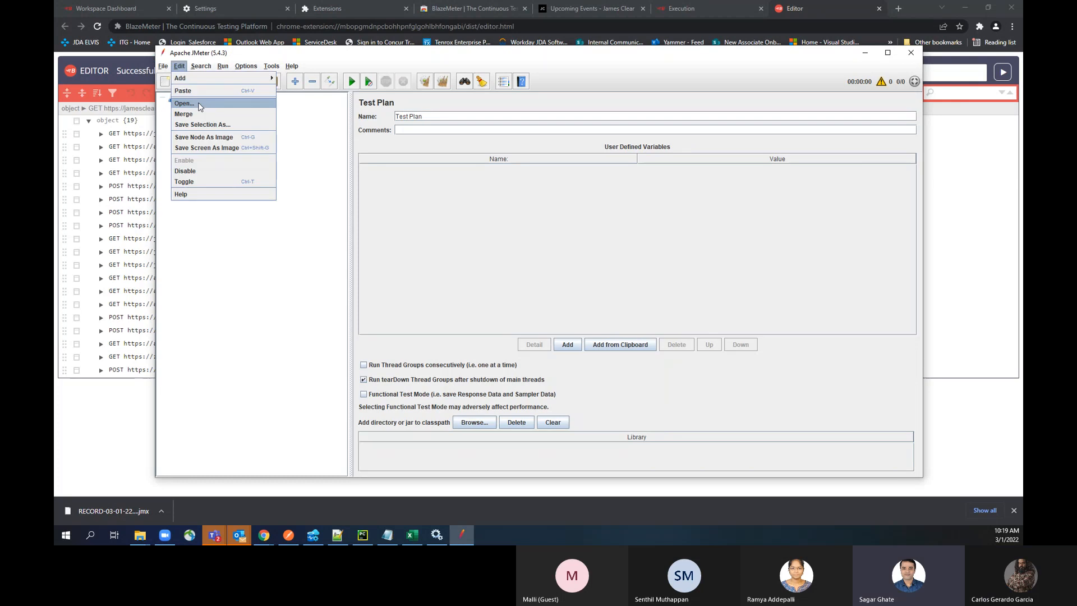
pyautogui.click(169, 102)
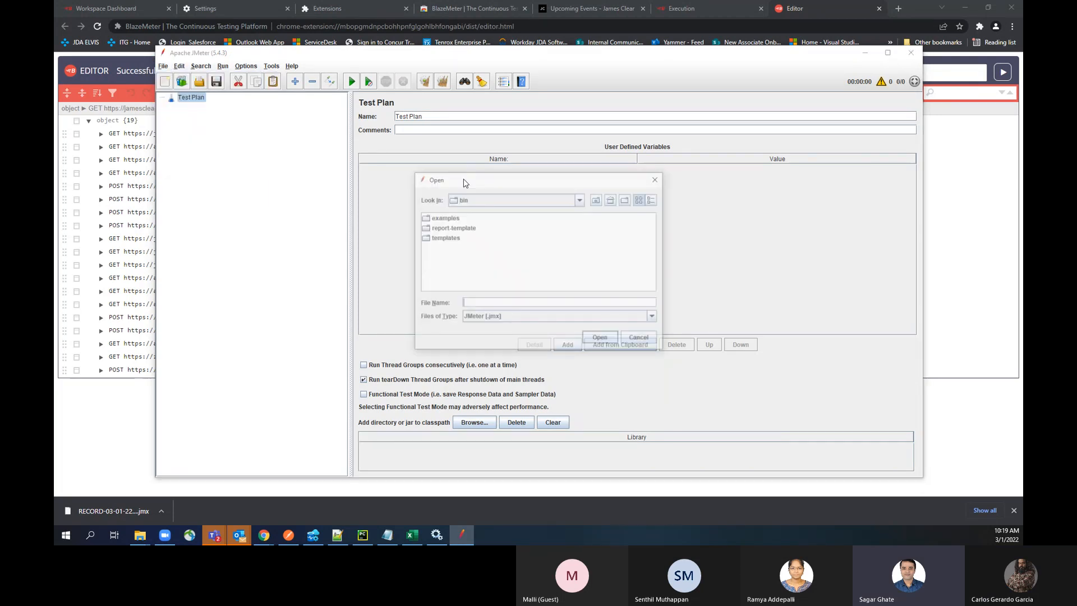
pyautogui.click(569, 201)
pyautogui.scroll(3, 505, 247)
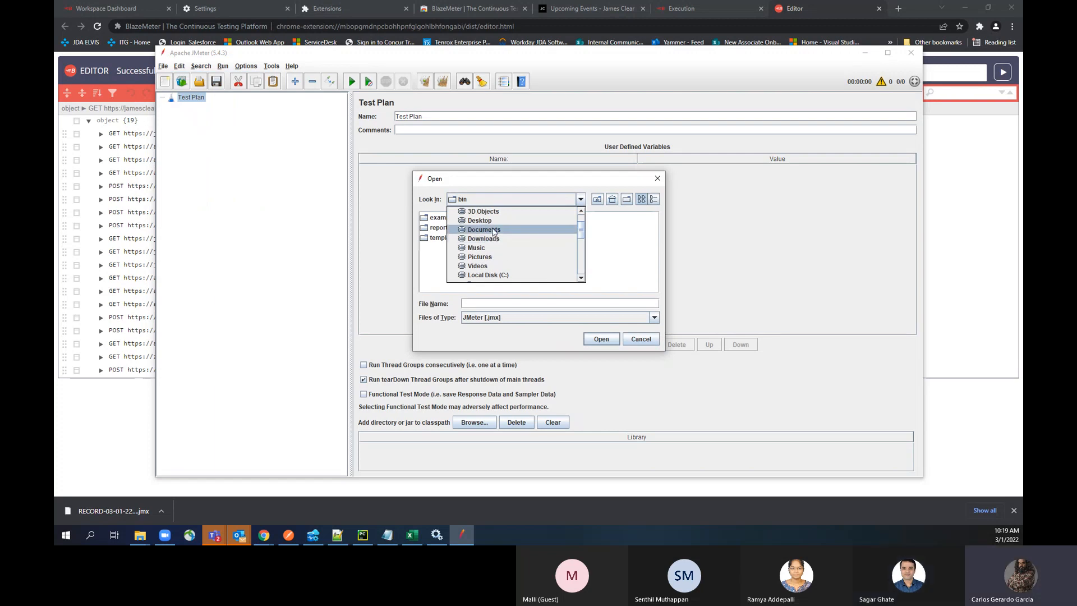
pyautogui.scroll(3, 488, 270)
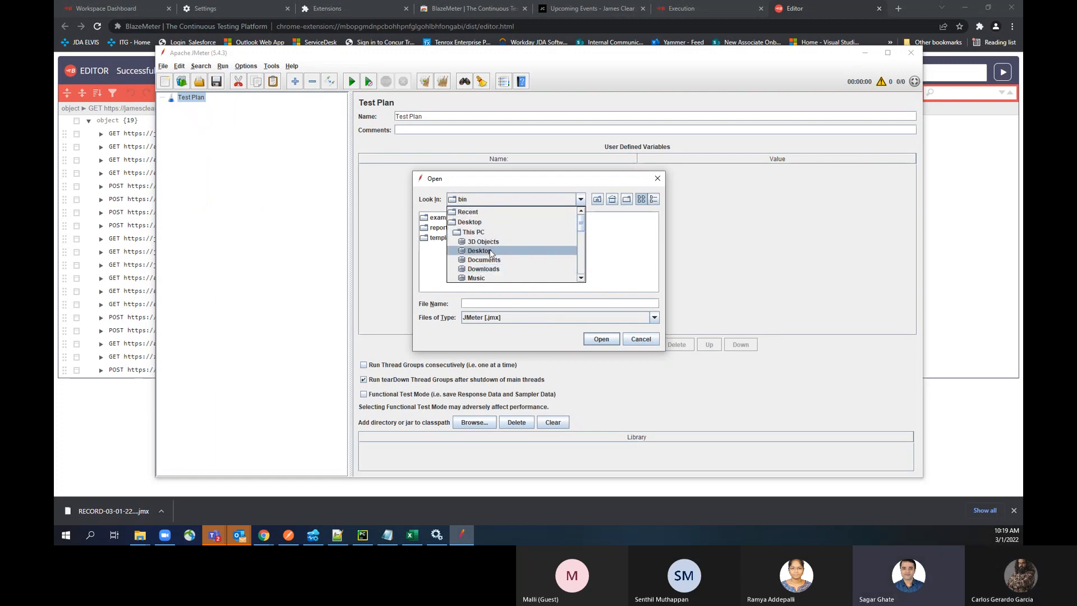
pyautogui.click(488, 270)
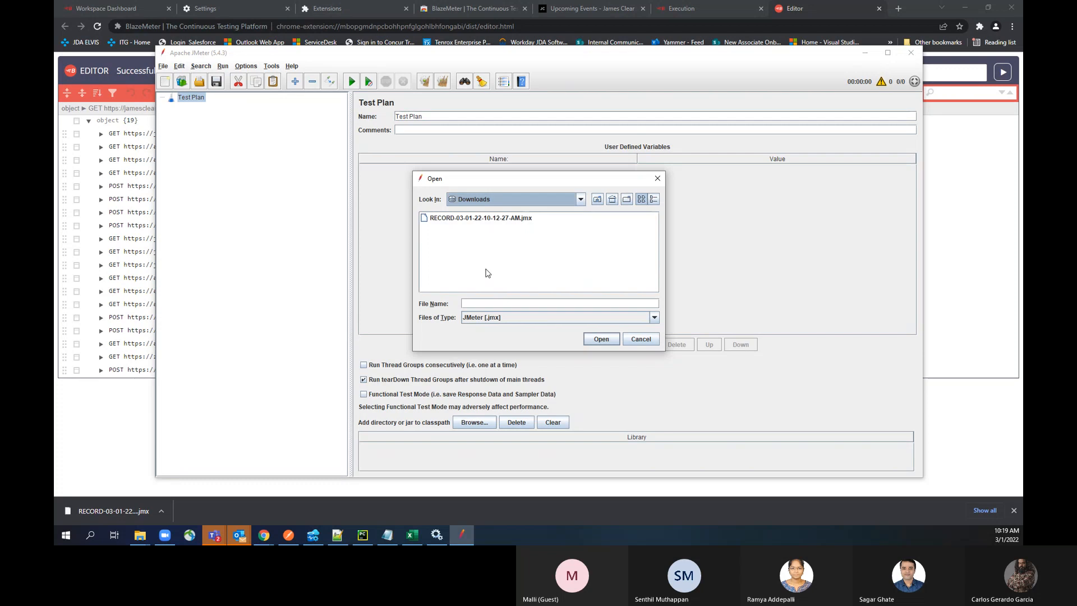
pyautogui.doubleClick(465, 218)
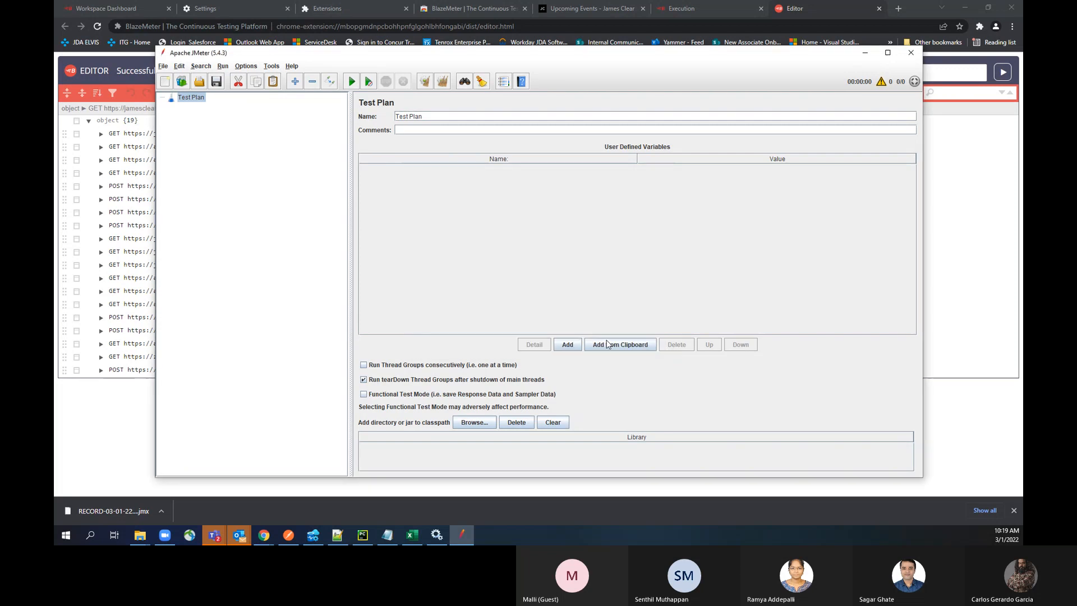
# Step: Enlarge the JMeter interface by zooming in four times and maximize the window
pyautogui.click(246, 66)
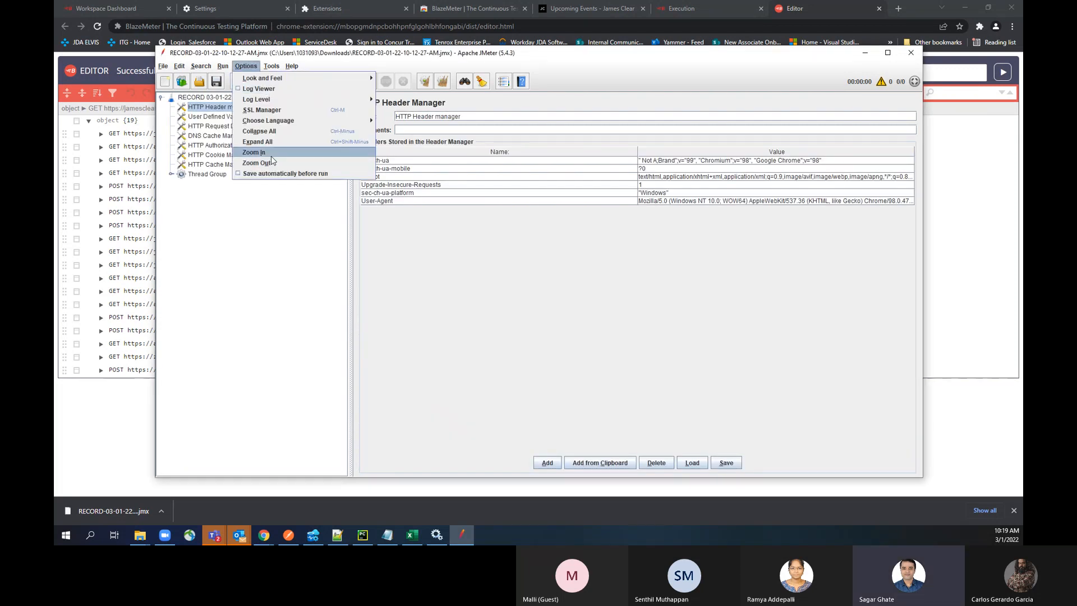
pyautogui.click(271, 155)
pyautogui.click(260, 68)
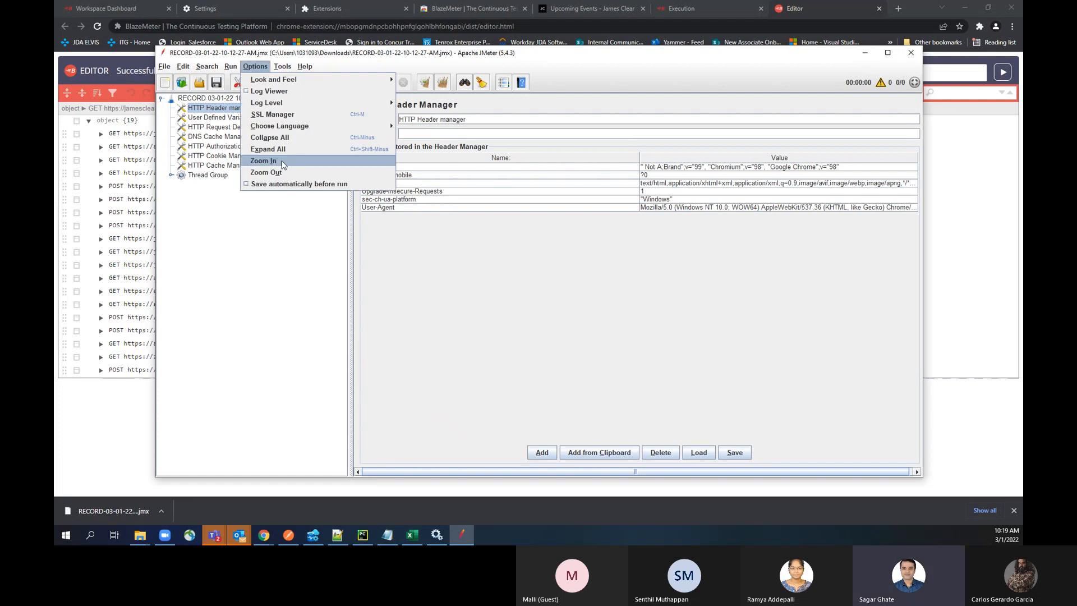
pyautogui.click(270, 155)
pyautogui.click(265, 66)
pyautogui.click(272, 161)
pyautogui.click(269, 67)
pyautogui.click(273, 165)
pyautogui.click(888, 52)
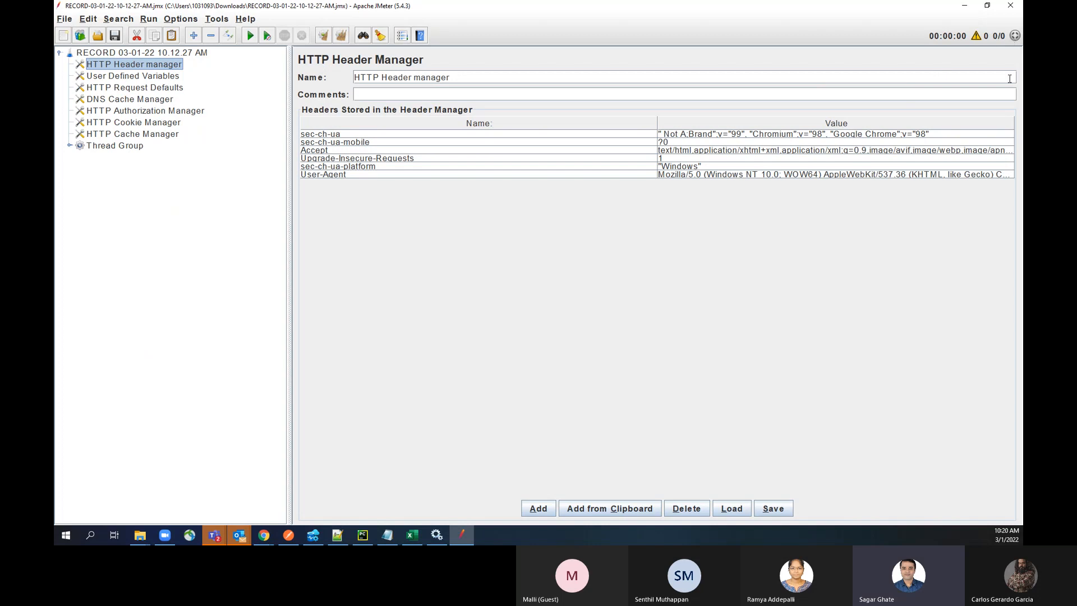
# Step: Add an empty header row to the HTTP Header manager and open its name cell for editing
pyautogui.click(539, 508)
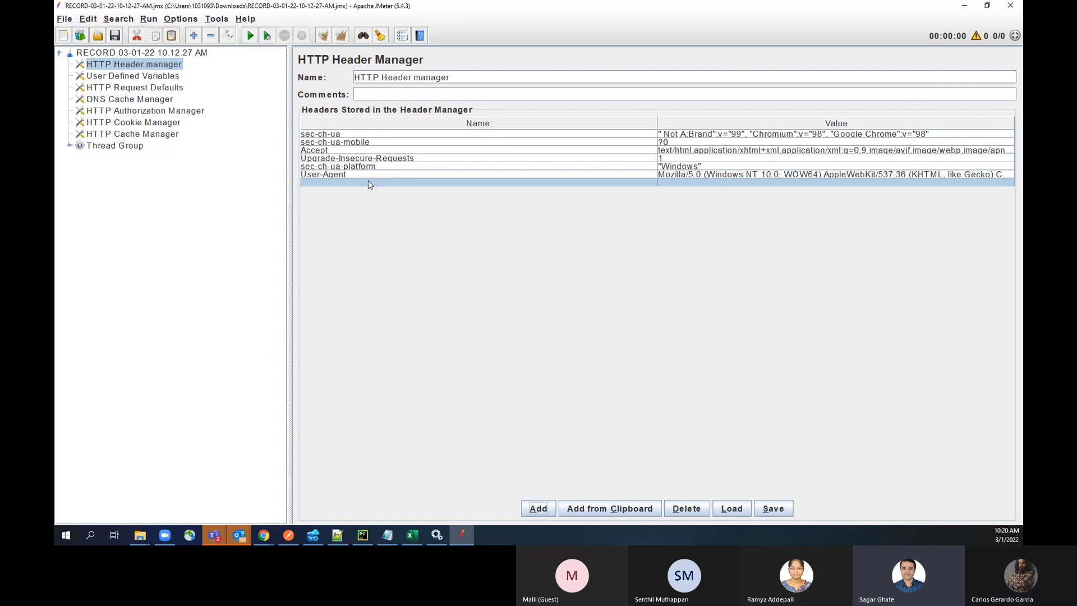
pyautogui.doubleClick(368, 181)
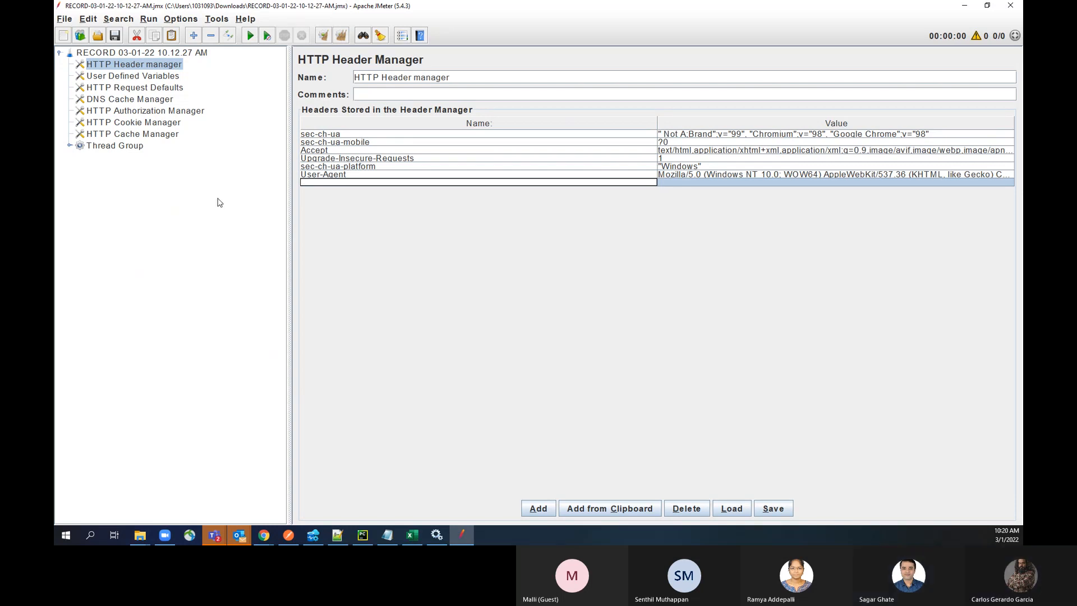
# Step: Review the User Defined Variables and HTTP Request Defaults elements, and open the online help for HTTP Request Defaults
pyautogui.click(111, 76)
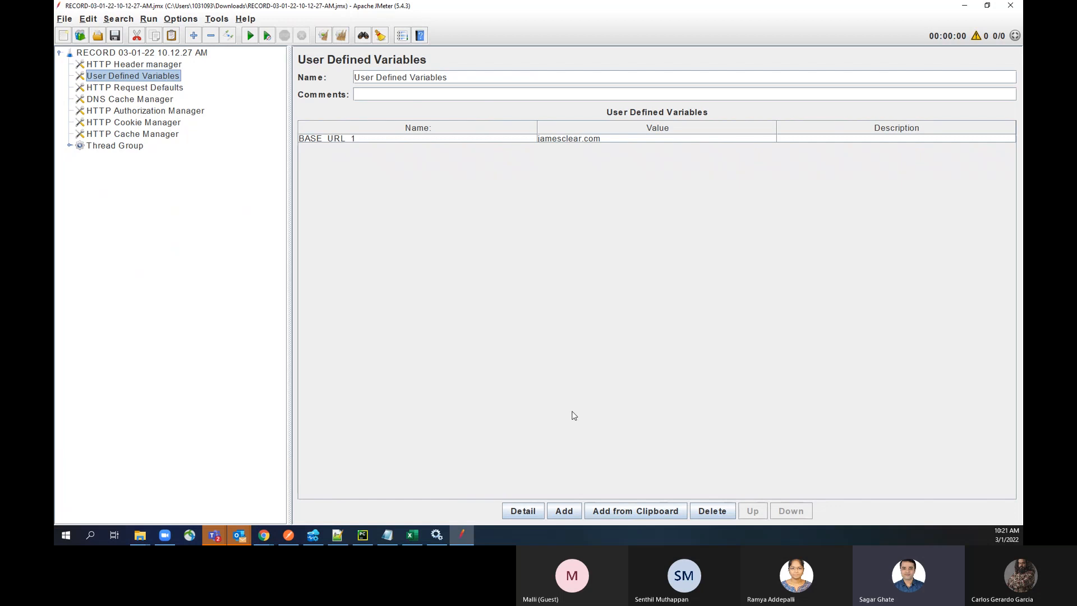
pyautogui.click(162, 90)
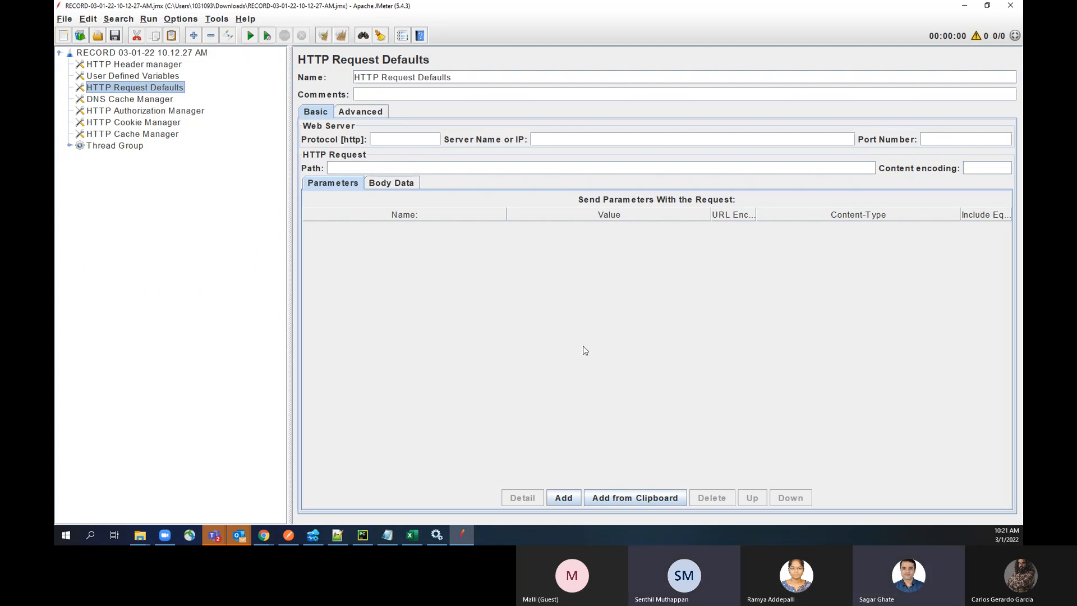
pyautogui.click(421, 35)
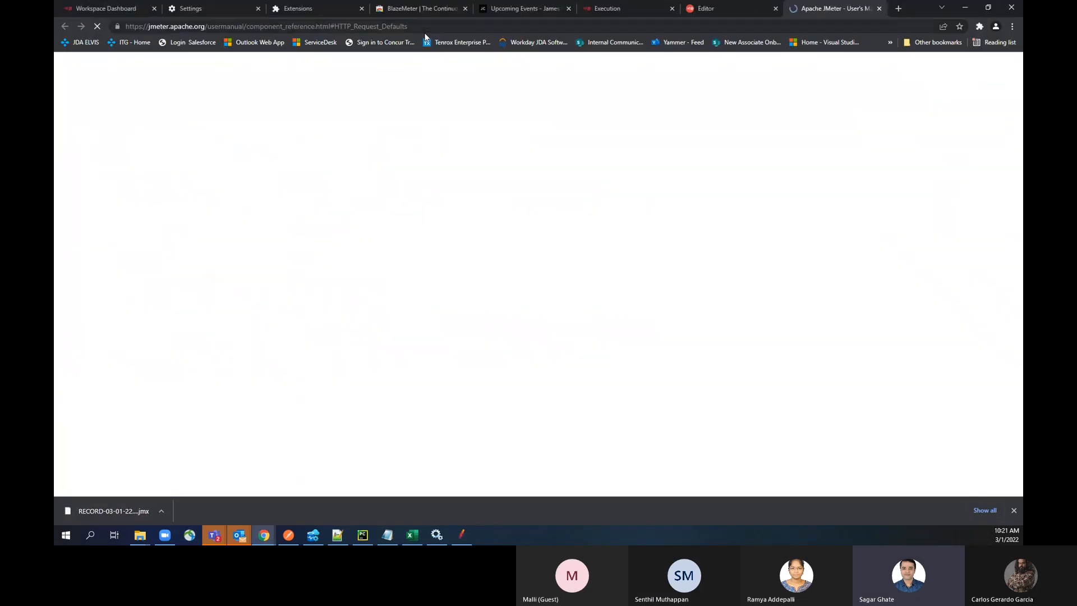
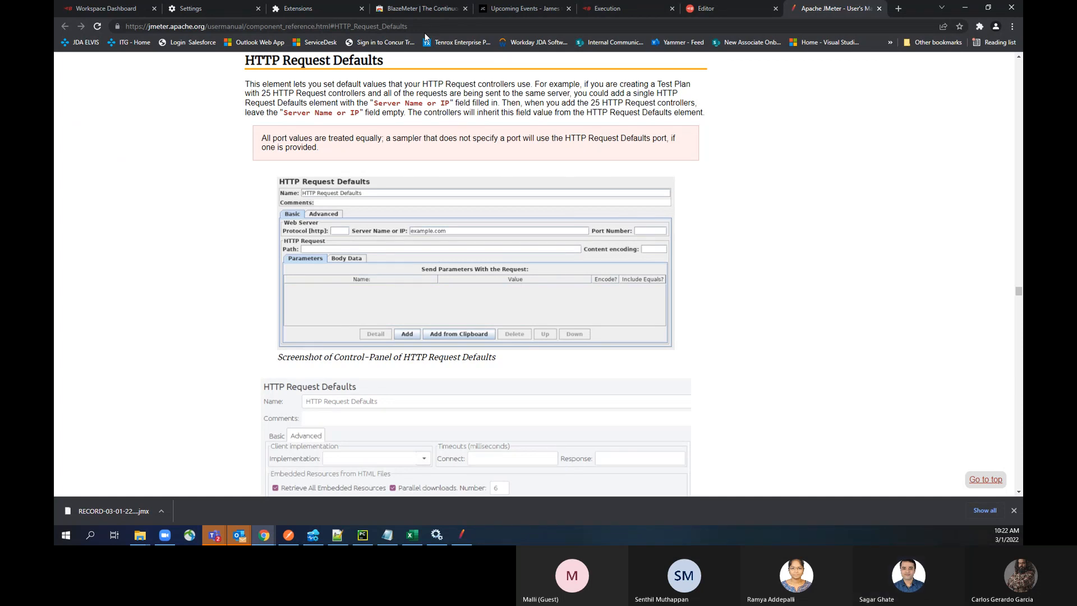
# Step: Switch back to JMeter, examine the DNS Cache Manager element and consult its online help page
pyautogui.hotkey('alt', 'Tab')
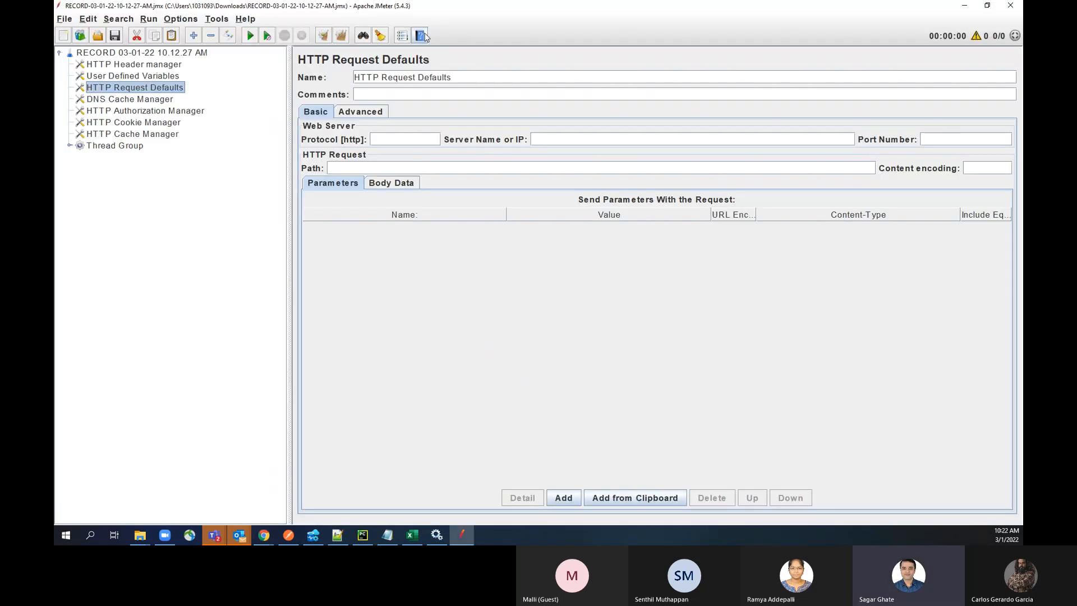
pyautogui.click(147, 98)
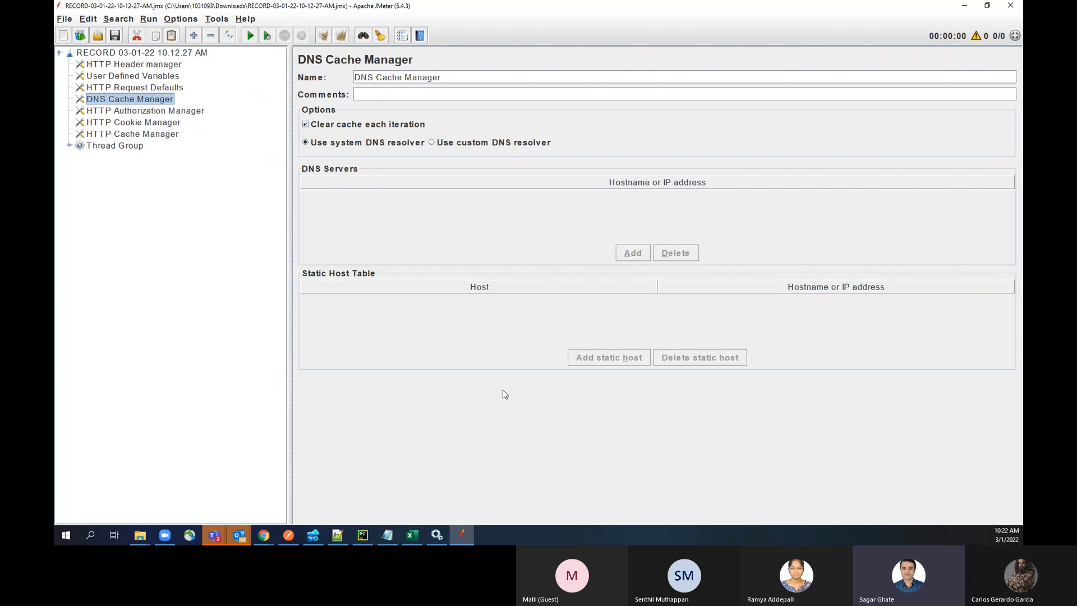
pyautogui.click(414, 38)
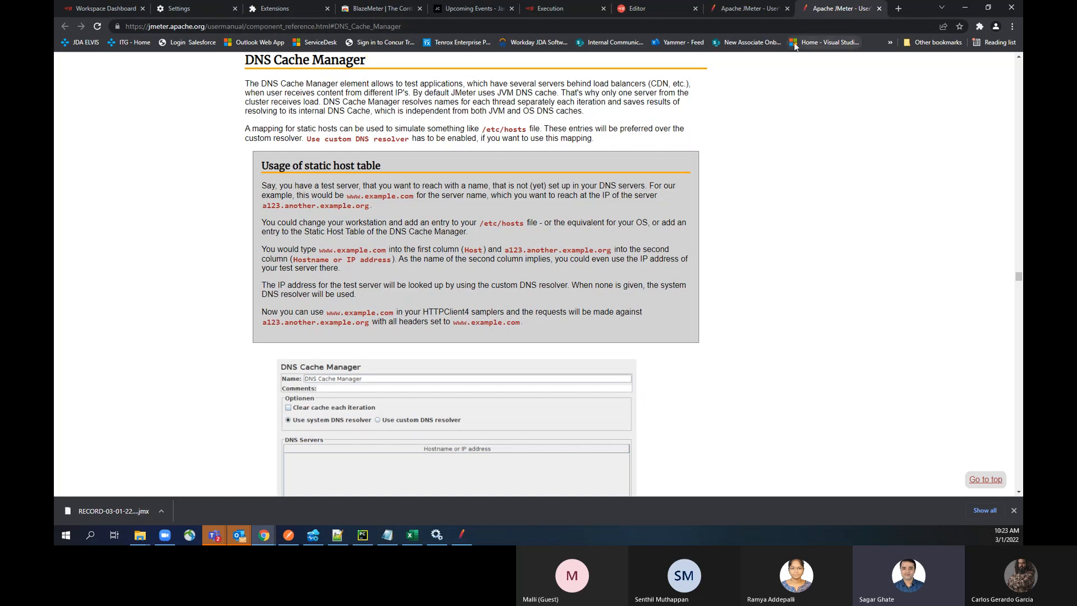
pyautogui.hotkey('alt', 'Tab')
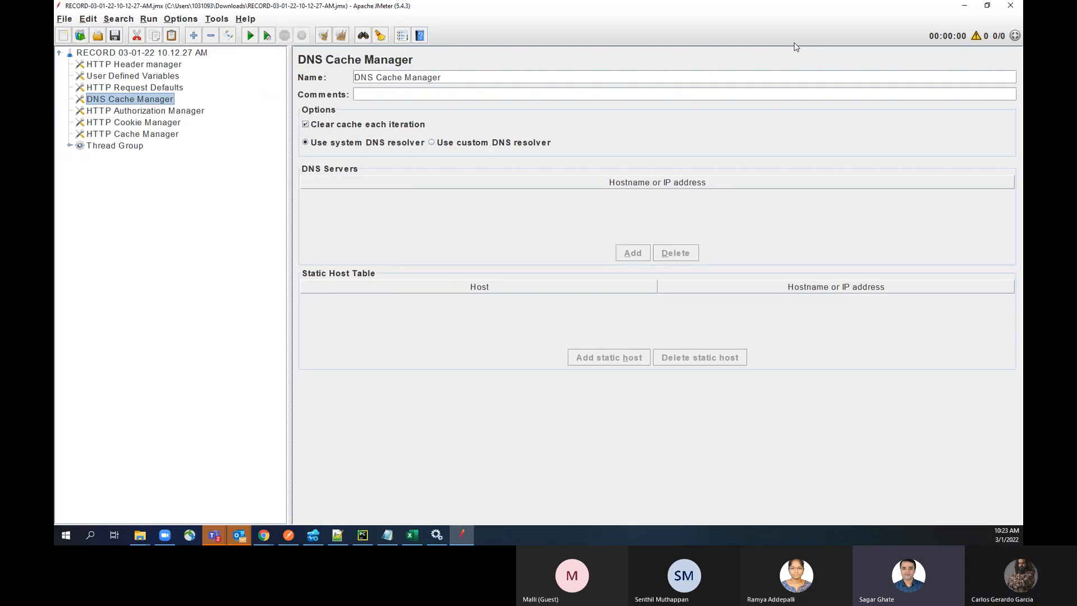
# Step: Review the settings of the HTTP Authorization Manager, HTTP Cookie Manager and HTTP Cache Manager elements
pyautogui.click(180, 122)
pyautogui.press('Up')
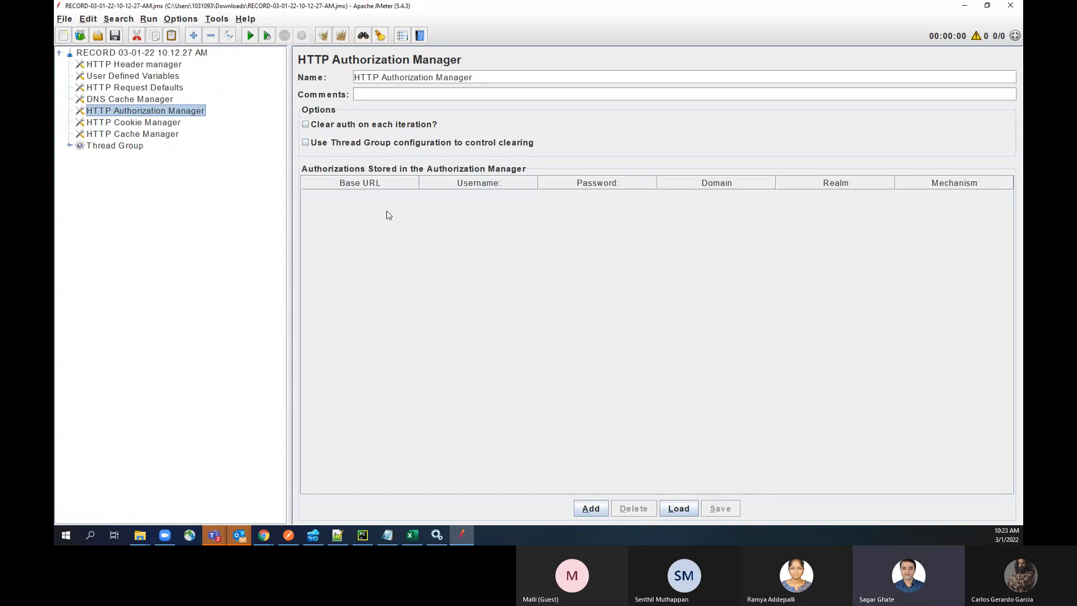
pyautogui.press('Down')
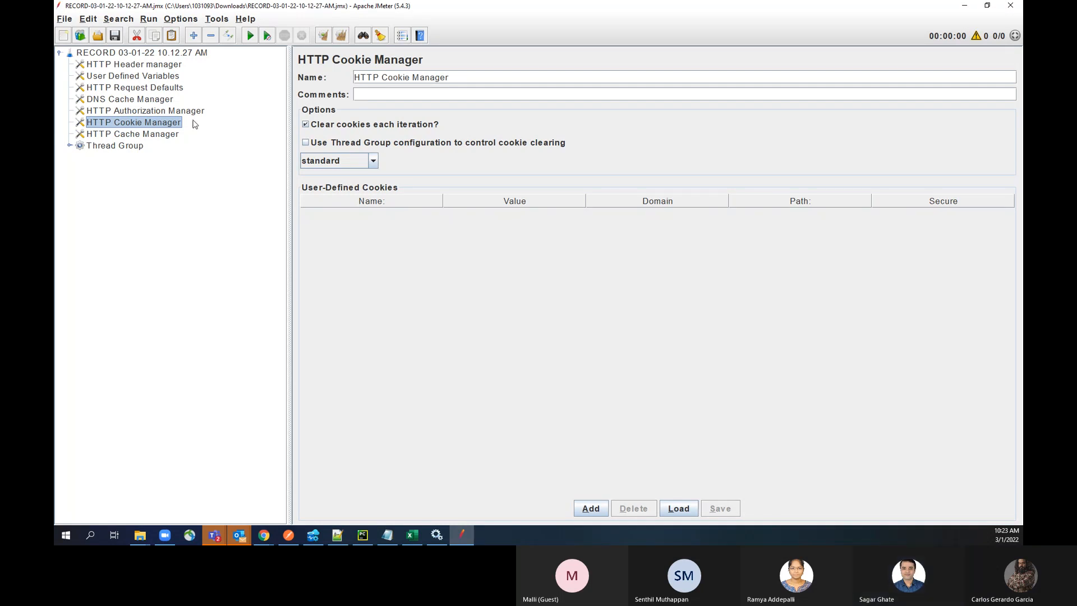
pyautogui.click(168, 136)
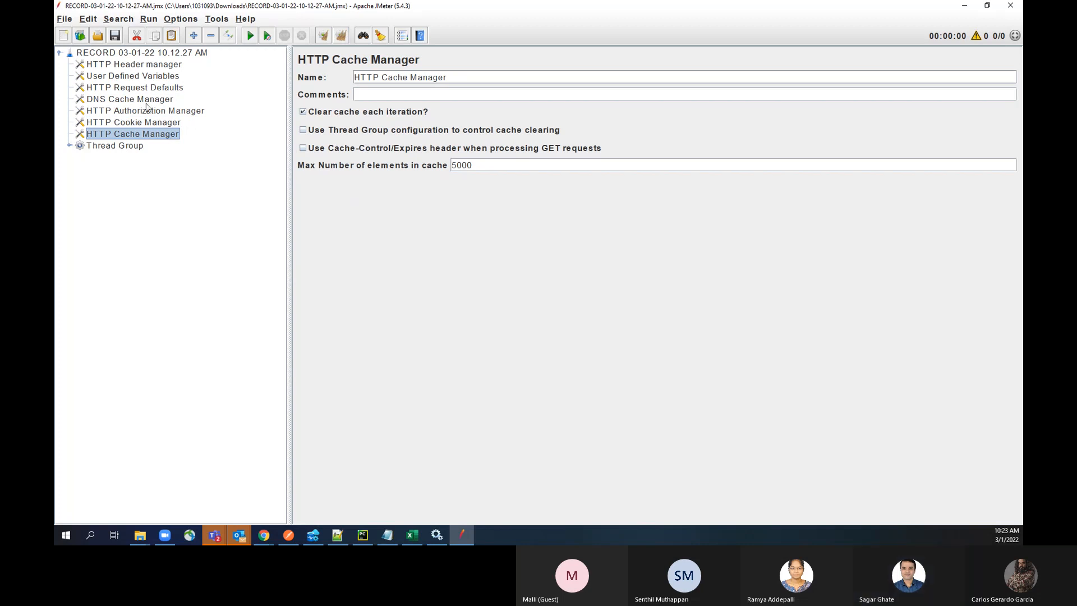
pyautogui.click(144, 122)
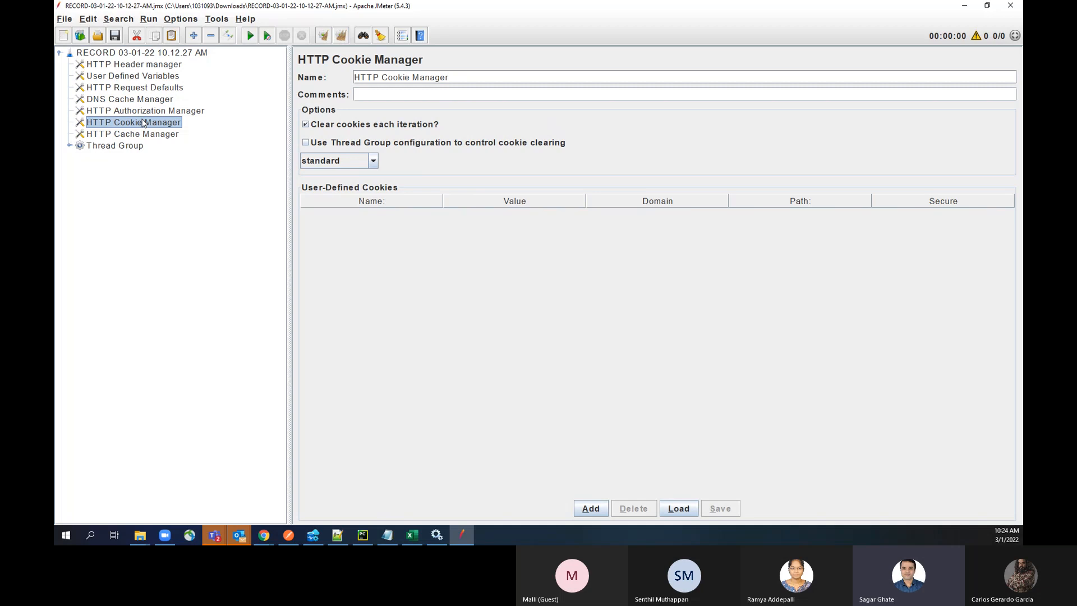
pyautogui.click(141, 138)
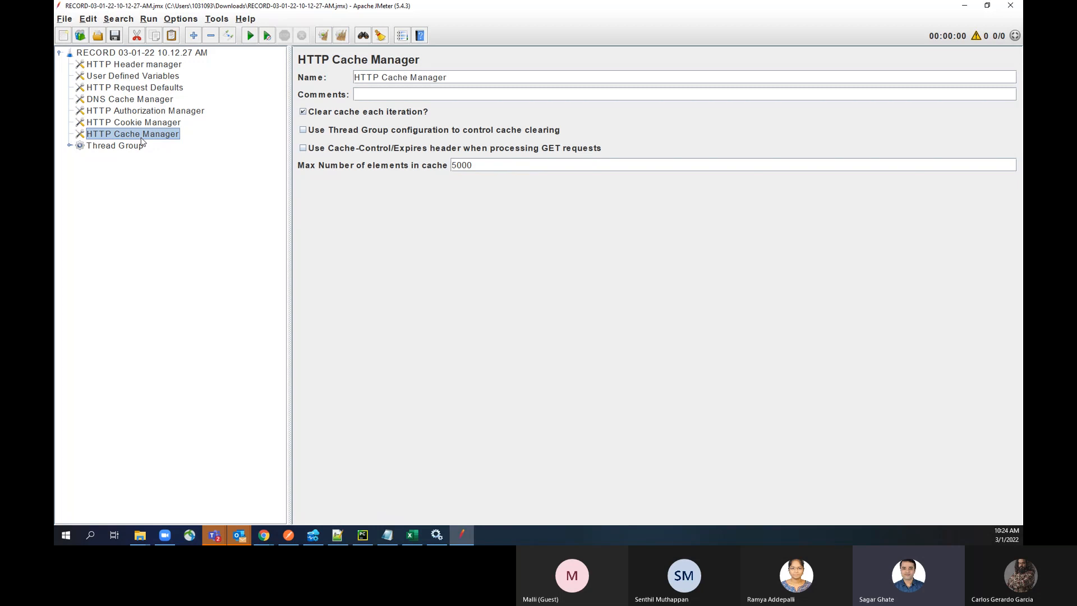
# Step: Expand the Thread Group down to the timers under all four jamesclear.com requests and examine the first Uniform Random Timer
pyautogui.click(69, 145)
pyautogui.click(80, 158)
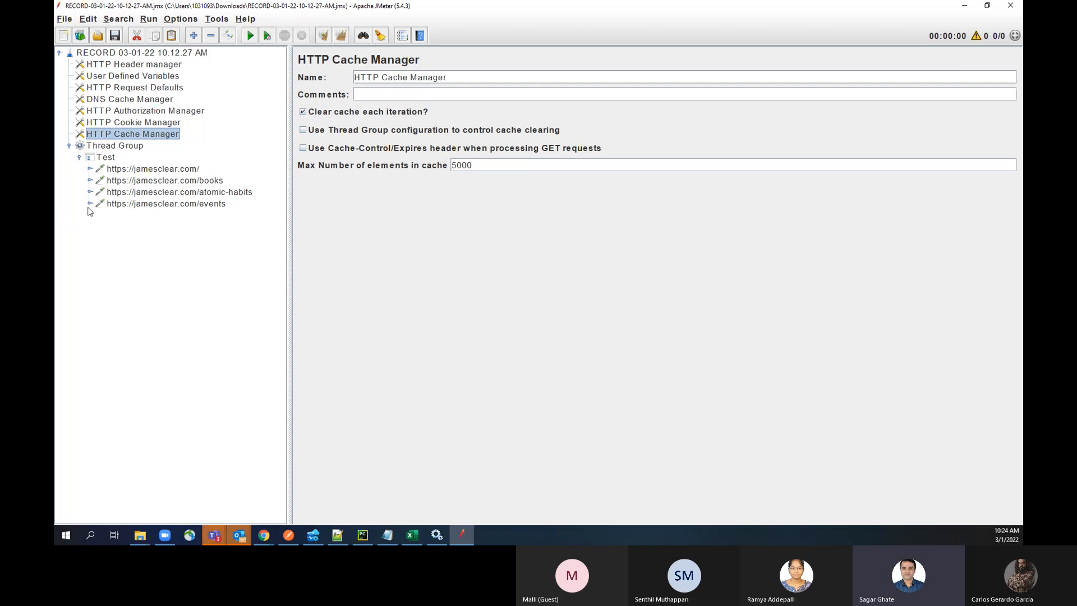
pyautogui.click(90, 169)
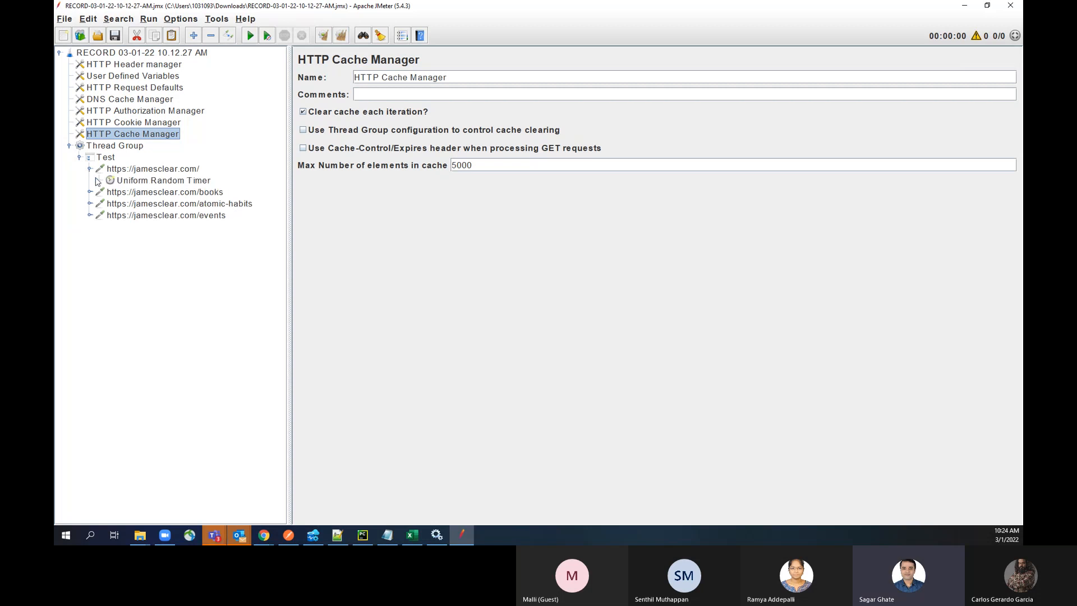
pyautogui.click(90, 192)
pyautogui.click(90, 216)
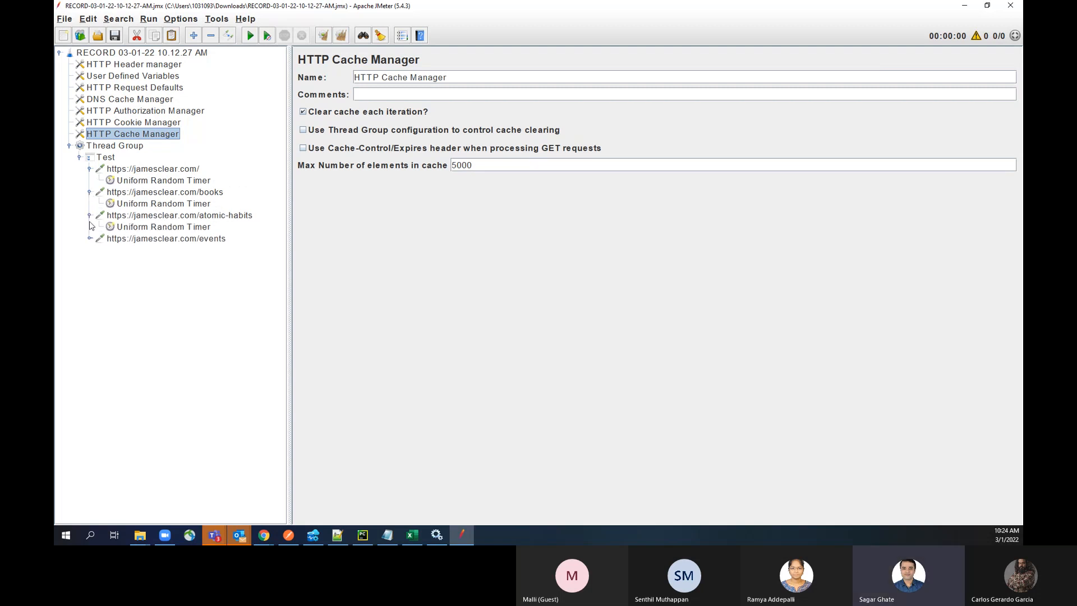
pyautogui.click(90, 239)
pyautogui.click(121, 181)
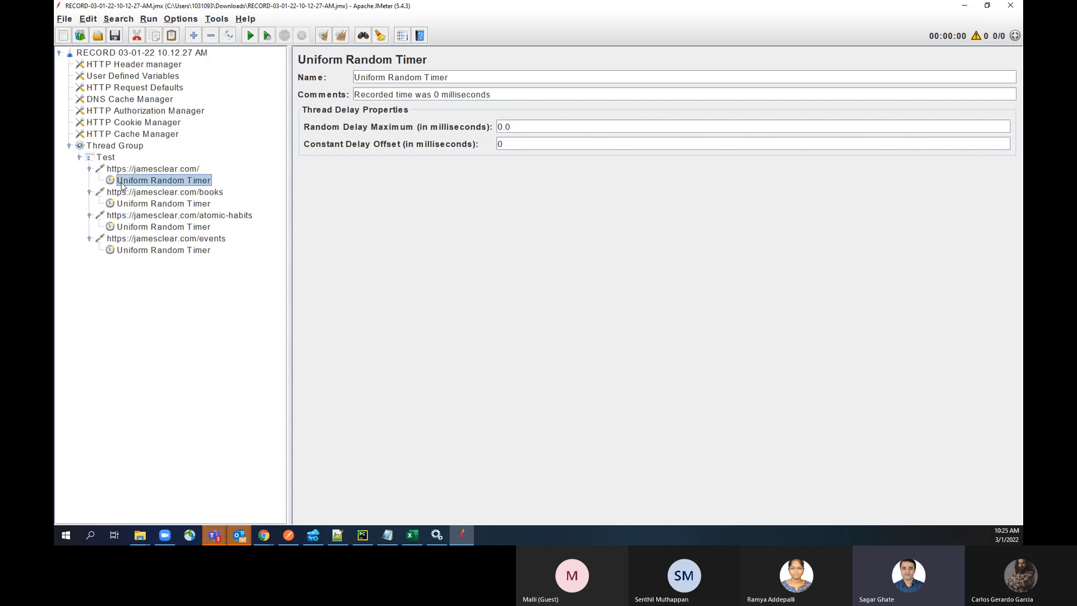
# Step: Add a View Results Tree listener to the Thread Group
pyautogui.click(124, 148)
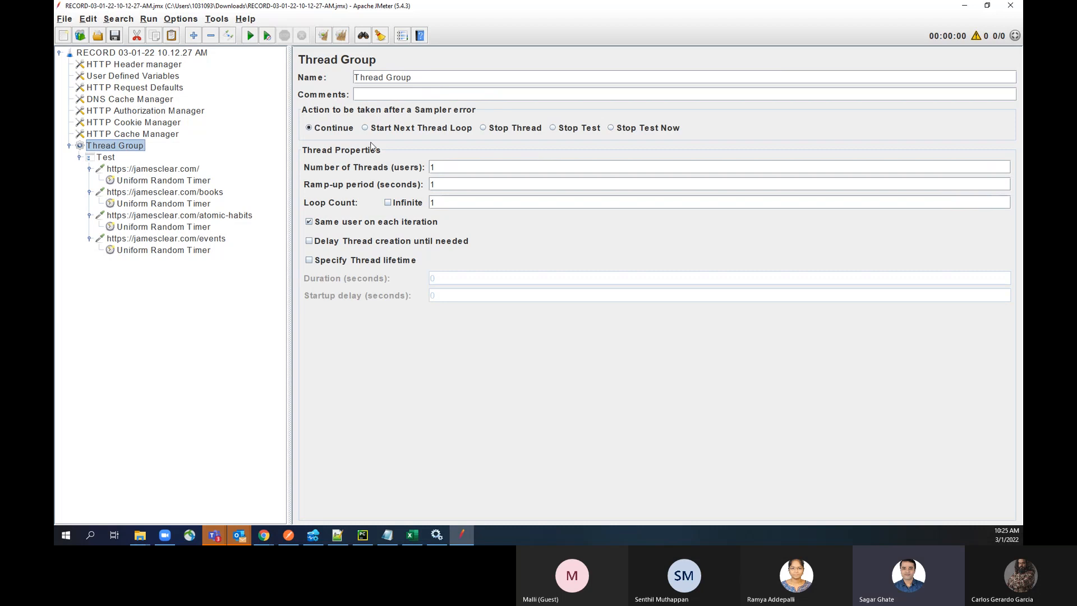
pyautogui.rightClick(128, 148)
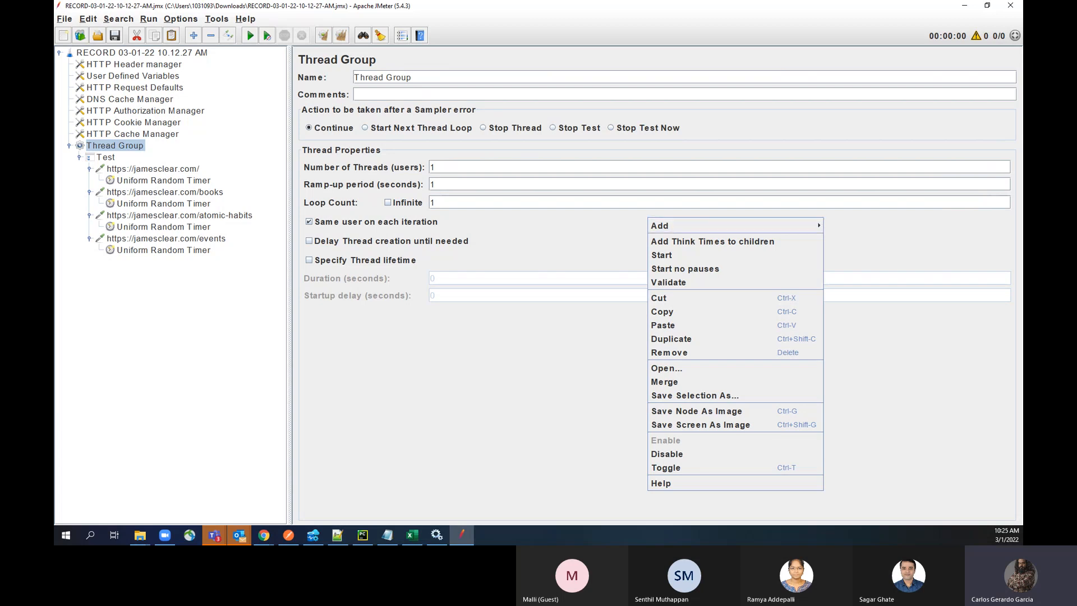
pyautogui.moveTo(700, 224)
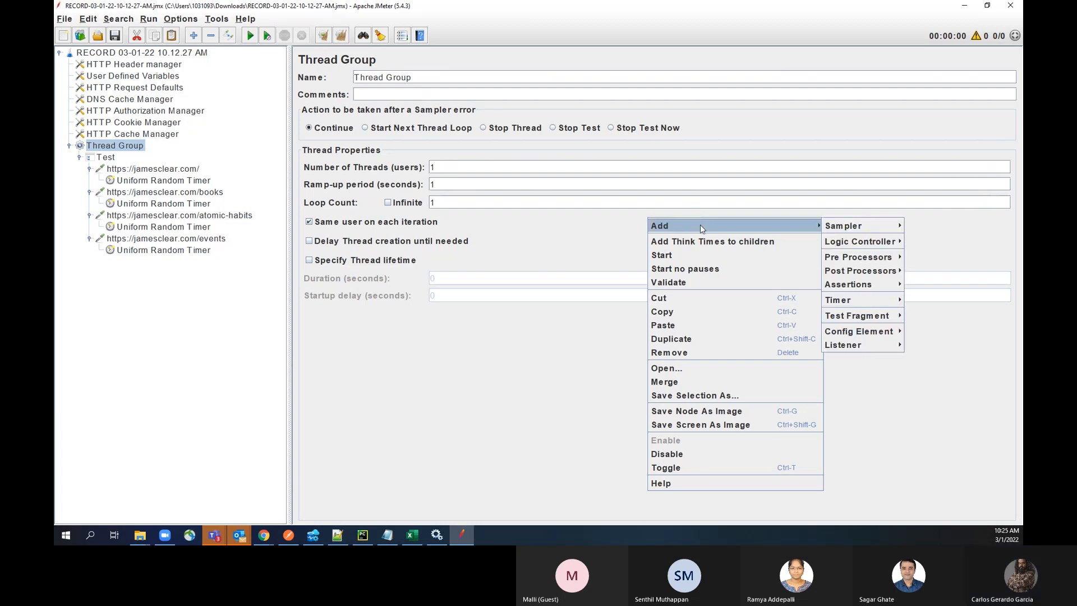
pyautogui.moveTo(846, 234)
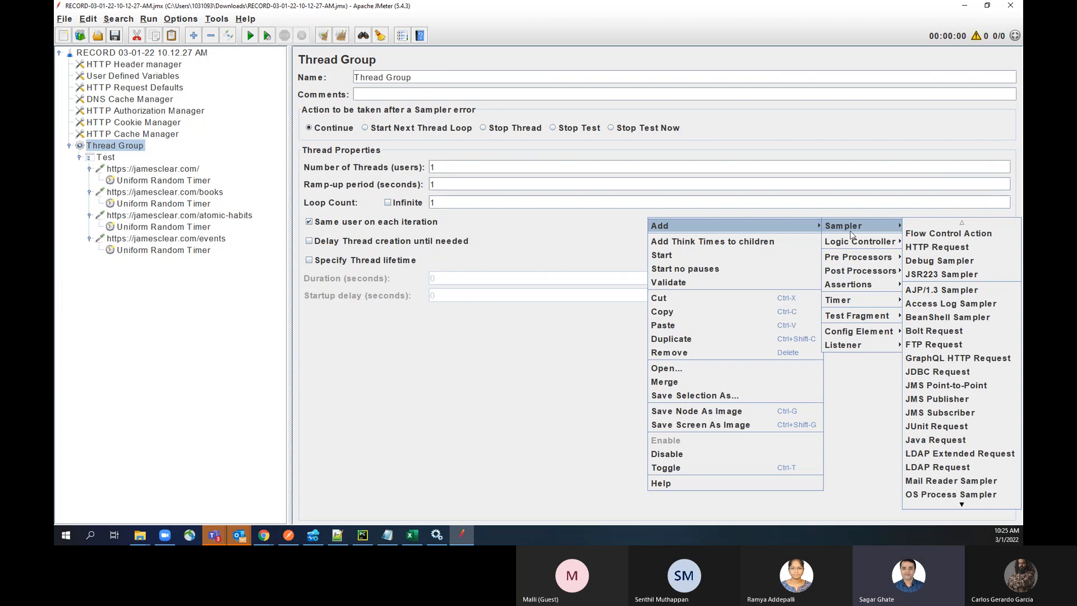
pyautogui.moveTo(861, 345)
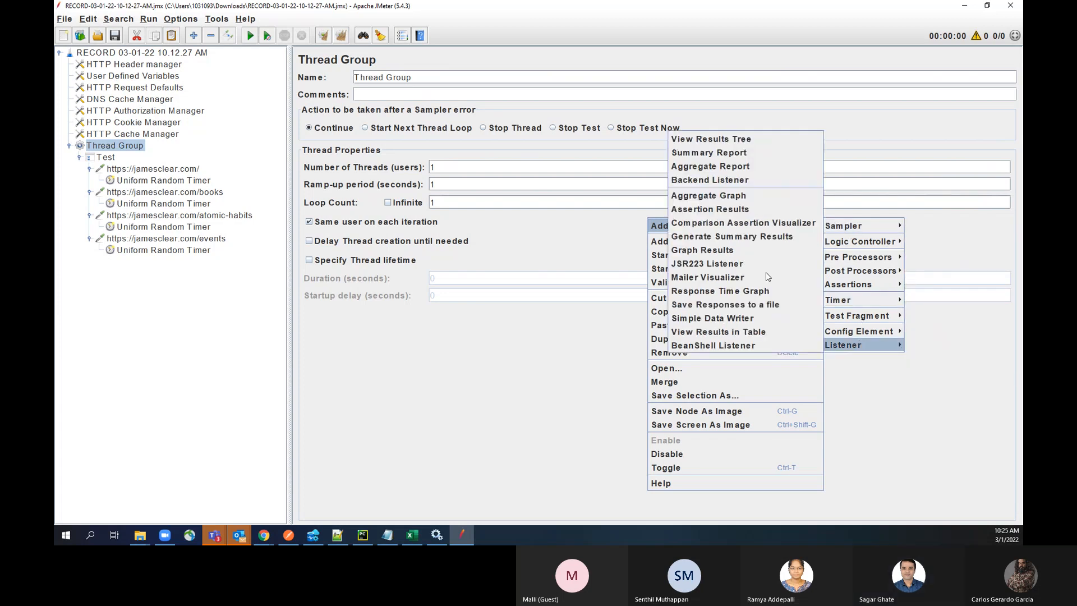
pyautogui.click(756, 140)
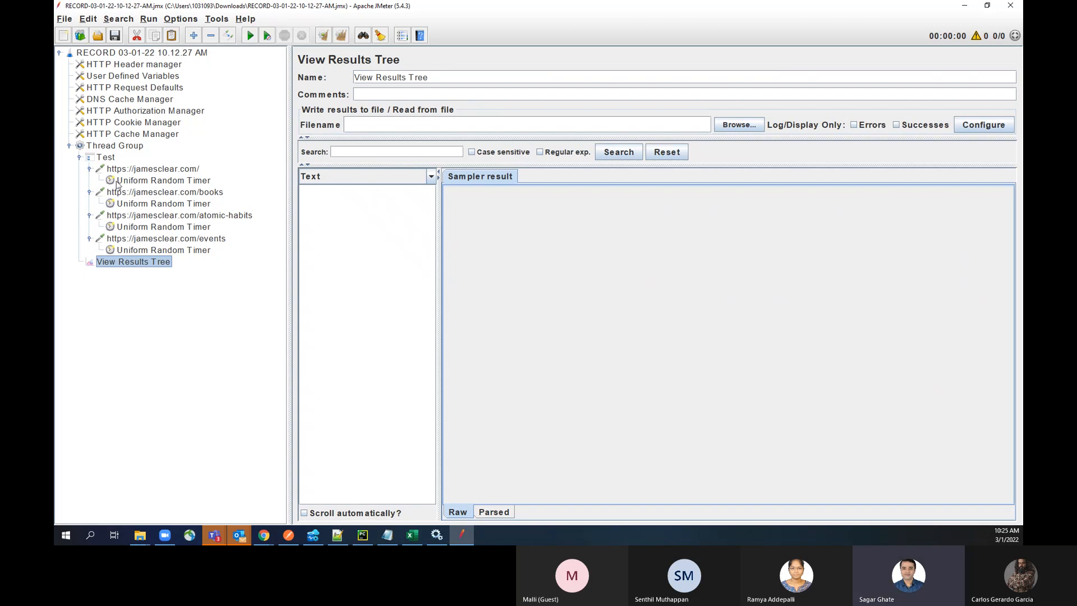
# Step: Set the Thread Group's number of threads (users) to 5 and start the test
pyautogui.click(125, 149)
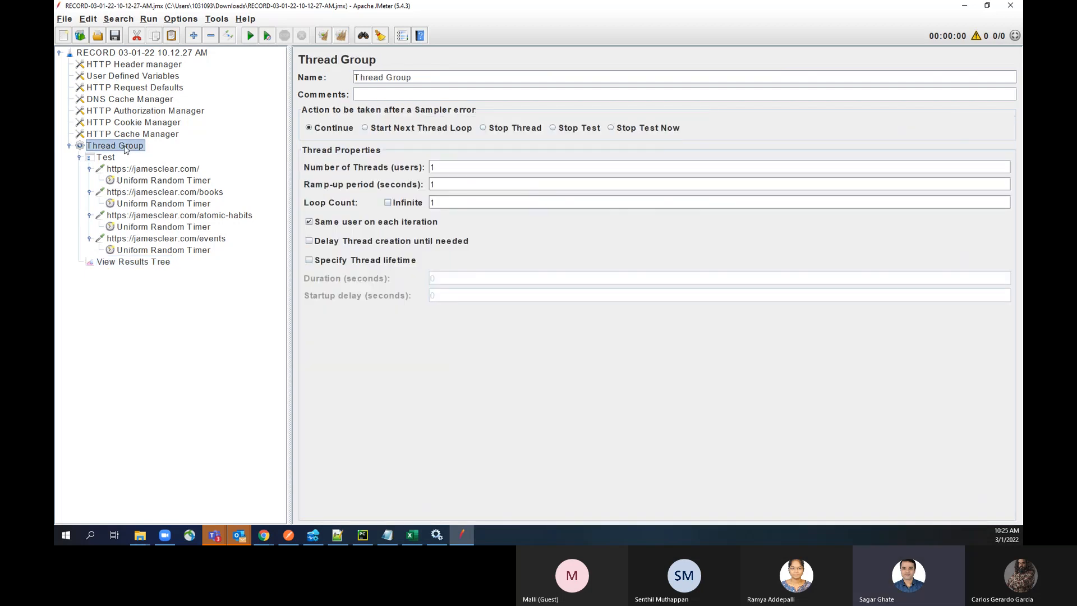
pyautogui.click(471, 172)
pyautogui.press('BackSpace')
pyautogui.write('5')
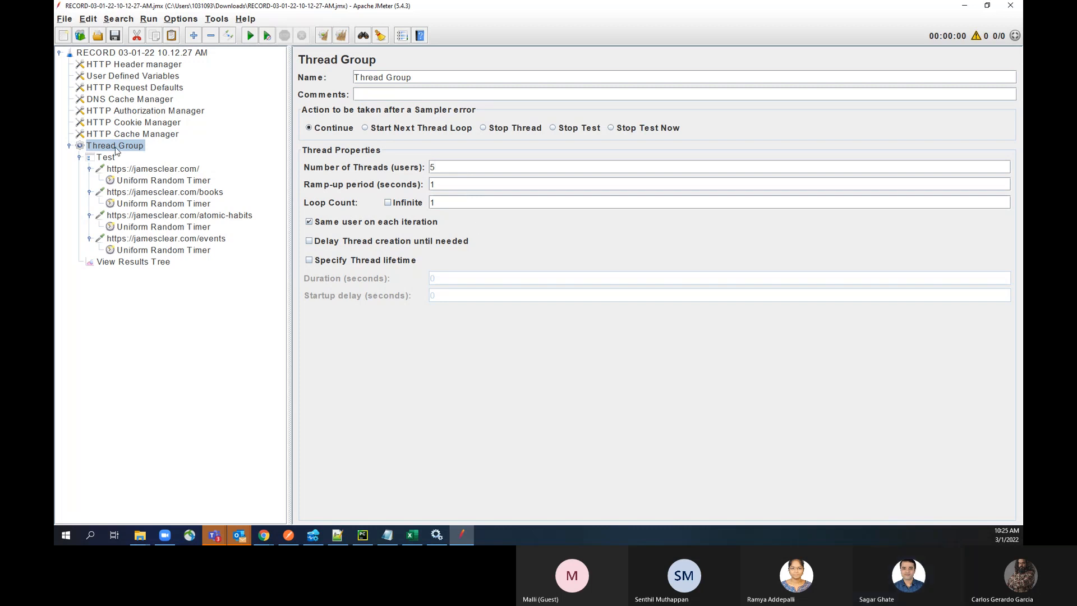
pyautogui.click(250, 36)
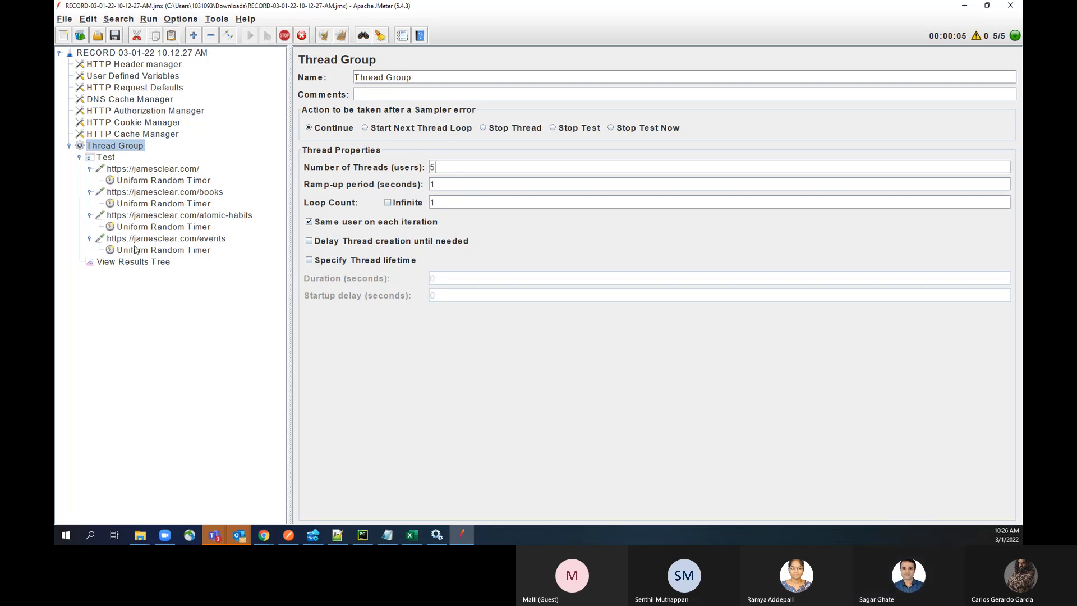
# Step: Inspect the sampler results of the home page and books samples in the View Results Tree, widening the sample list
pyautogui.click(123, 262)
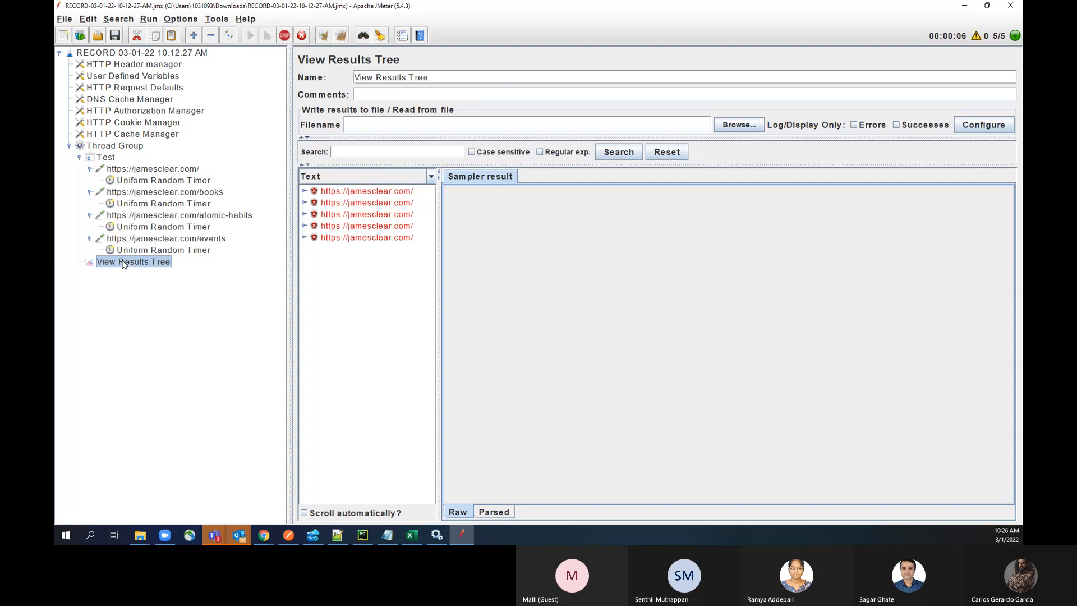
pyautogui.click(370, 195)
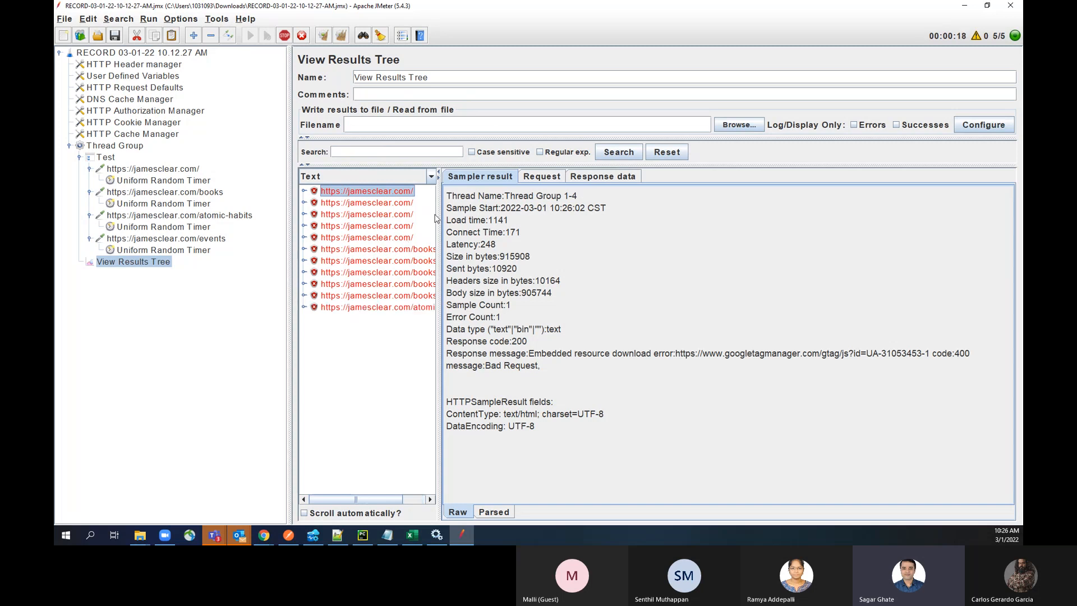
pyautogui.moveTo(438, 216); pyautogui.dragTo(479, 215)
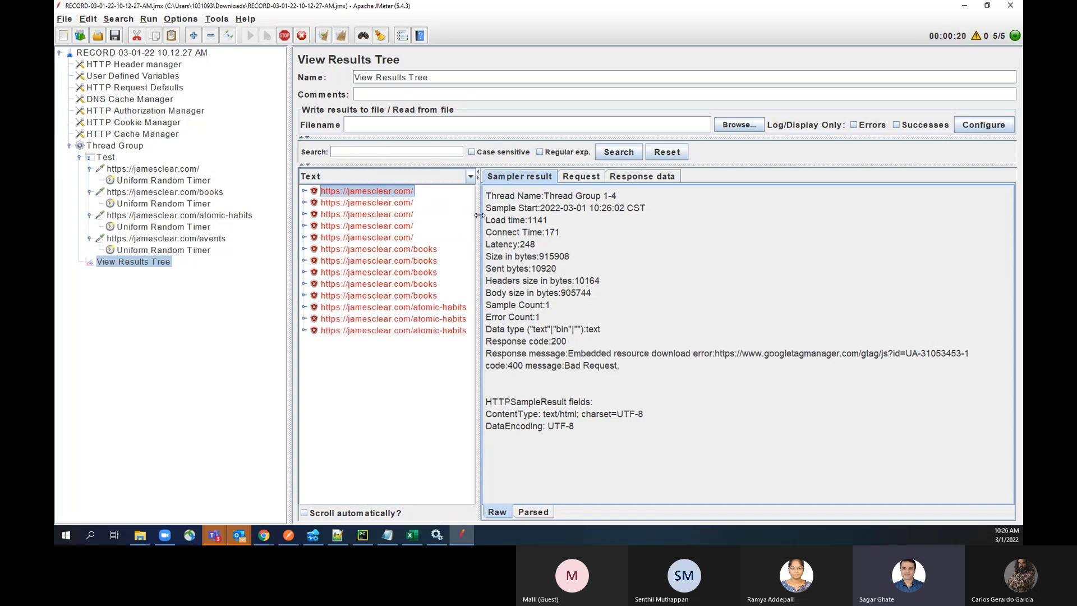
pyautogui.click(392, 296)
pyautogui.click(392, 251)
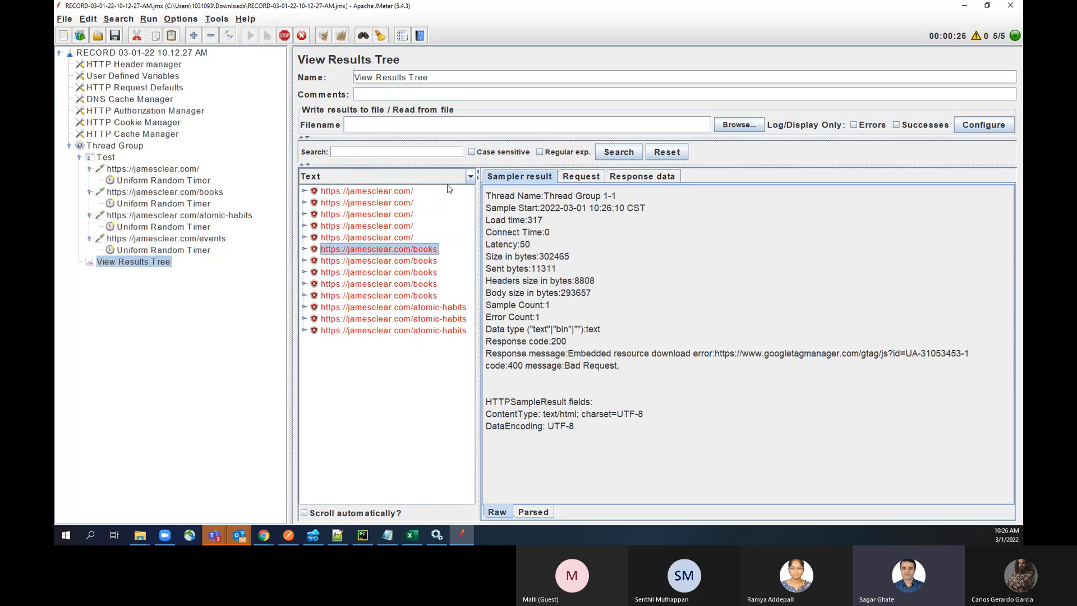
pyautogui.click(393, 191)
pyautogui.click(571, 177)
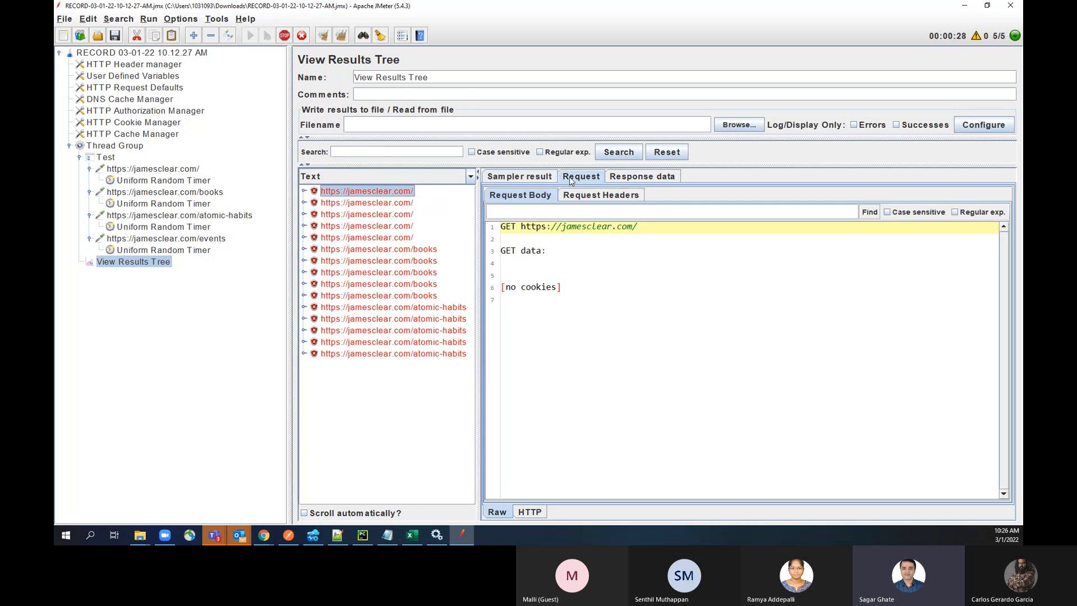
pyautogui.click(643, 178)
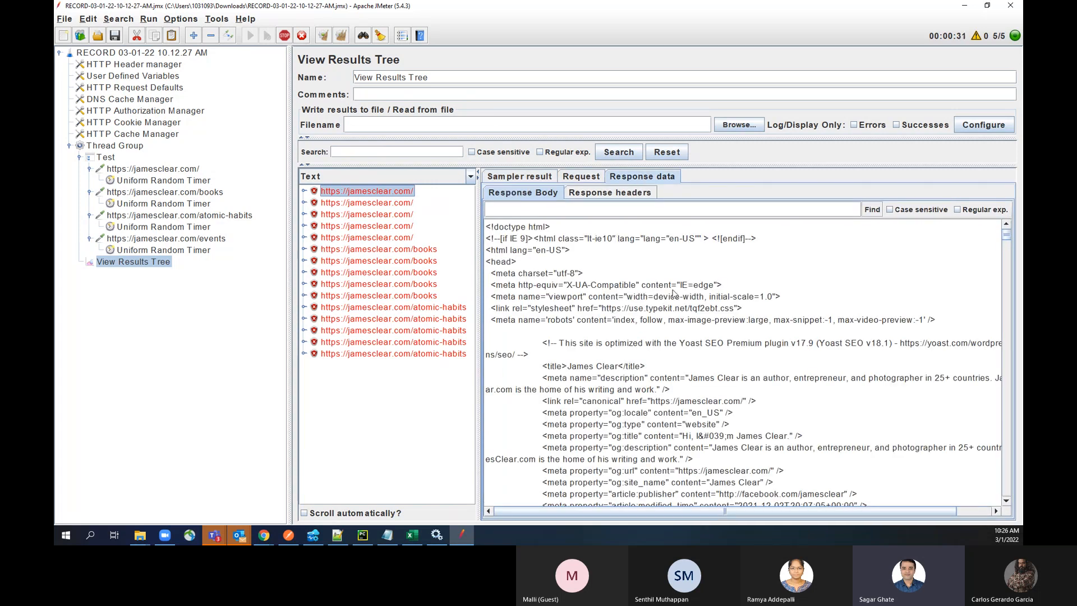
pyautogui.scroll(-2, 674, 293)
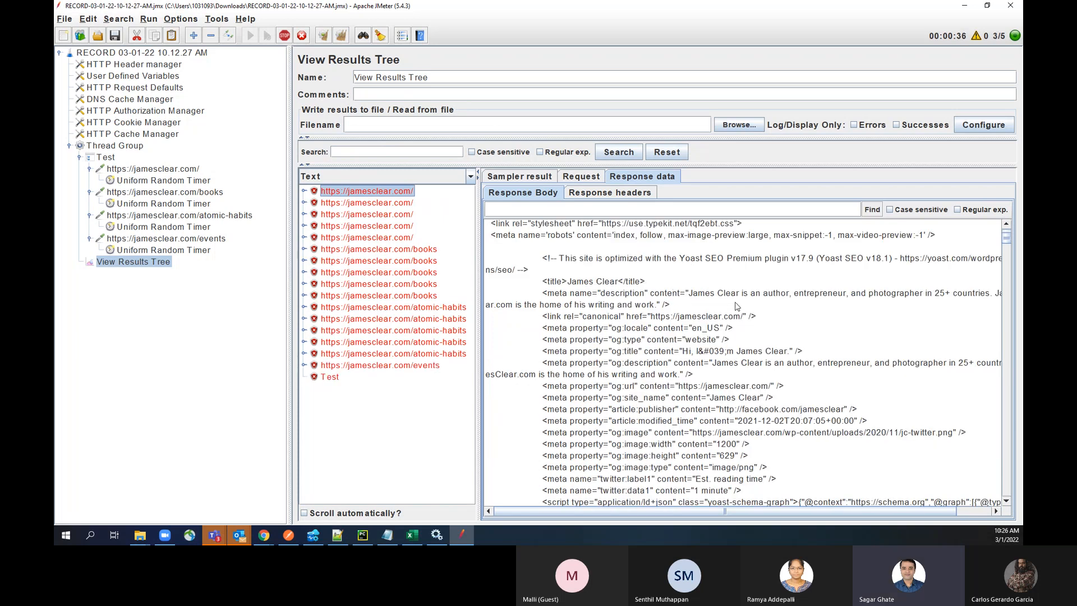
pyautogui.scroll(-5, 787, 297)
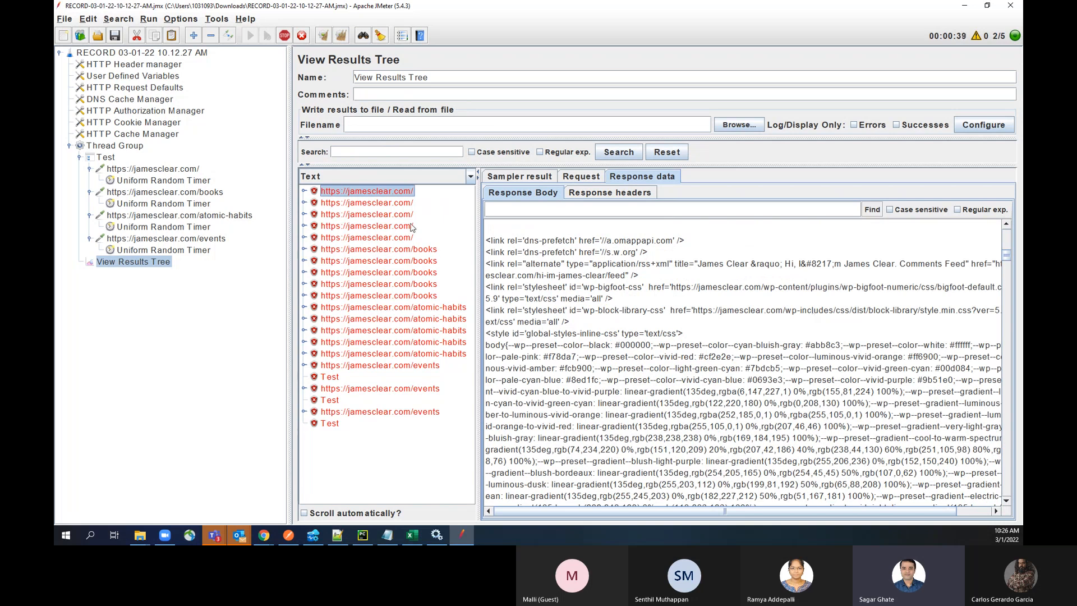
# Step: Examine the response bodies of the first books sample, the first Test sample and the second atomic-habits sample
pyautogui.click(391, 250)
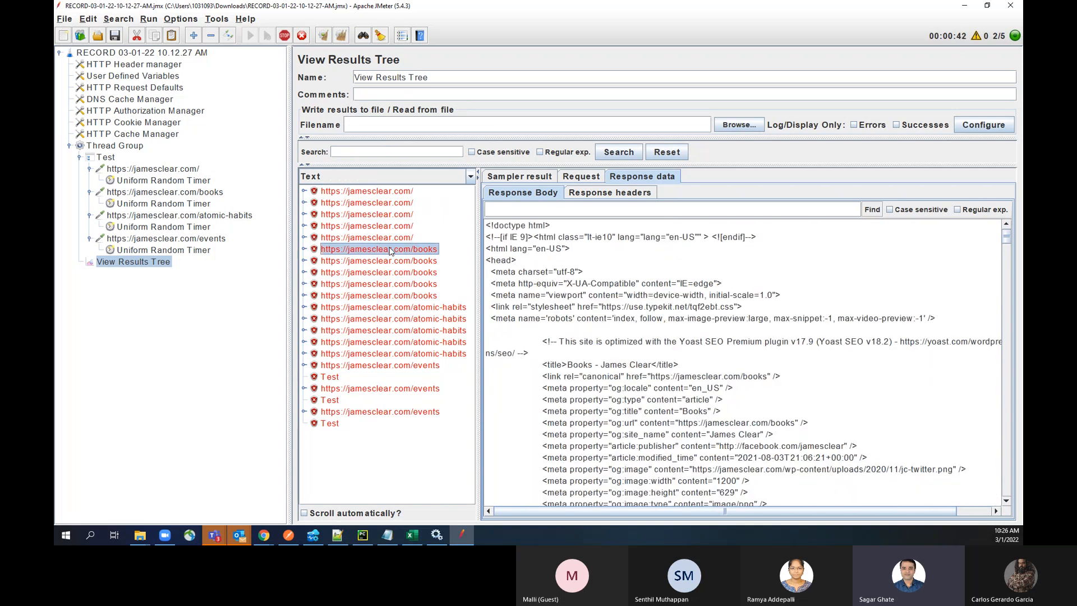
pyautogui.scroll(-15, 659, 327)
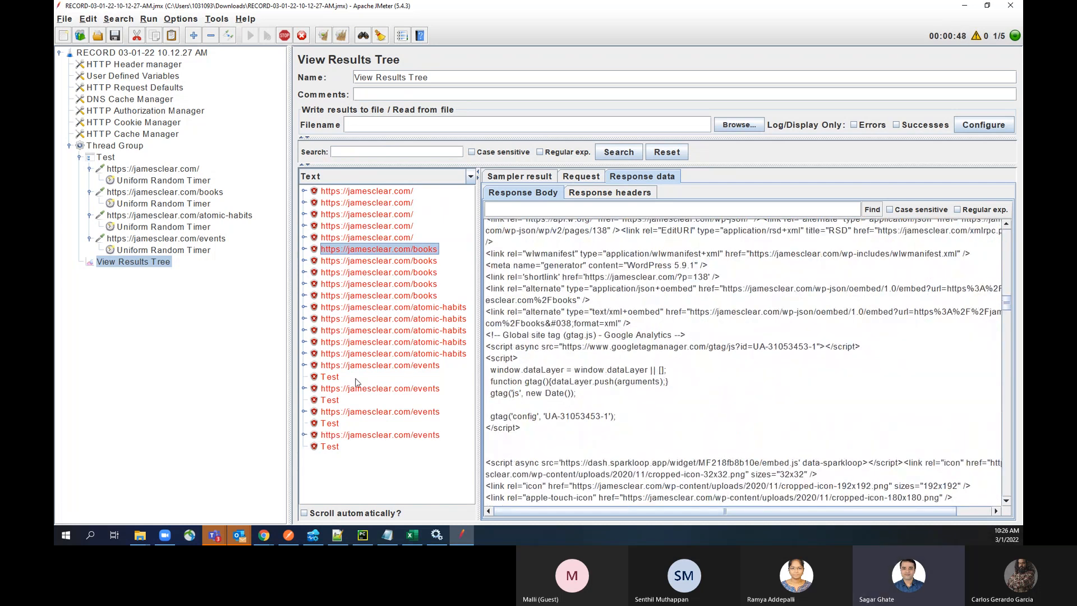
pyautogui.click(330, 379)
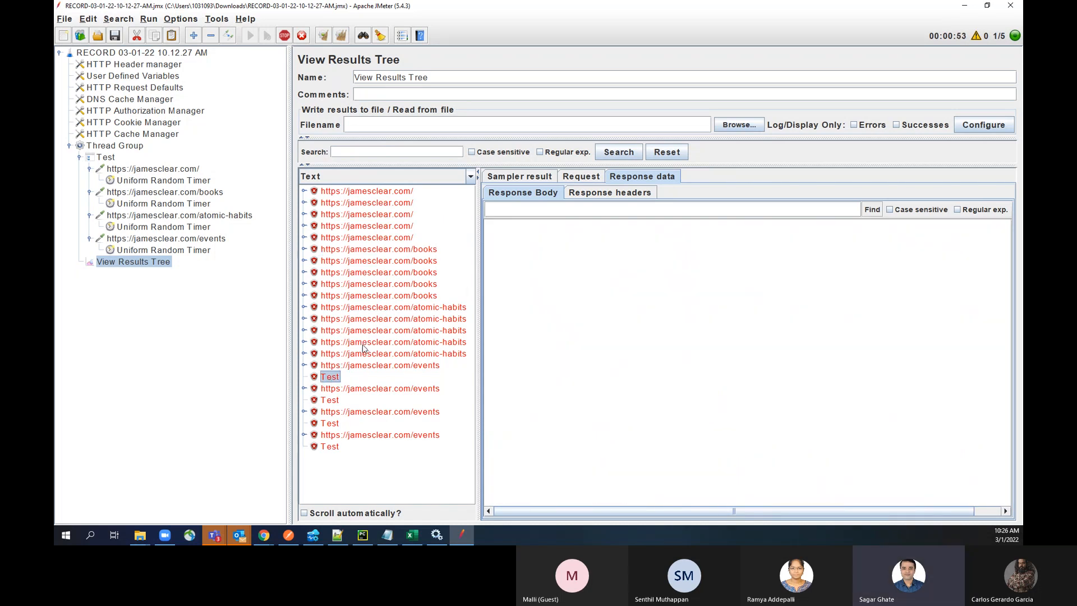
pyautogui.click(359, 319)
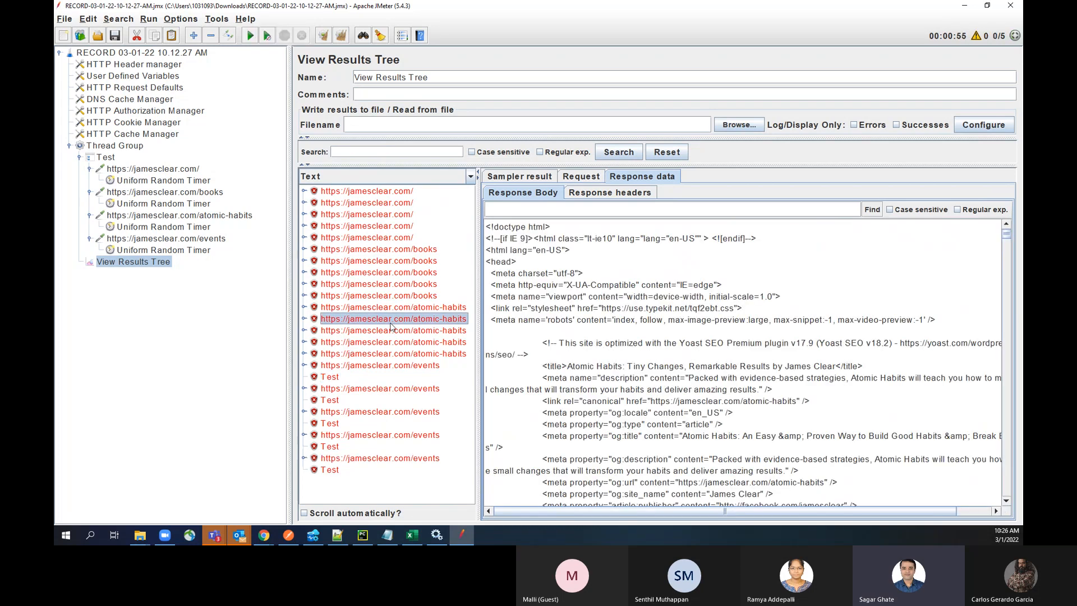
# Step: Add an Assertion Results listener to the Thread Group
pyautogui.click(105, 146)
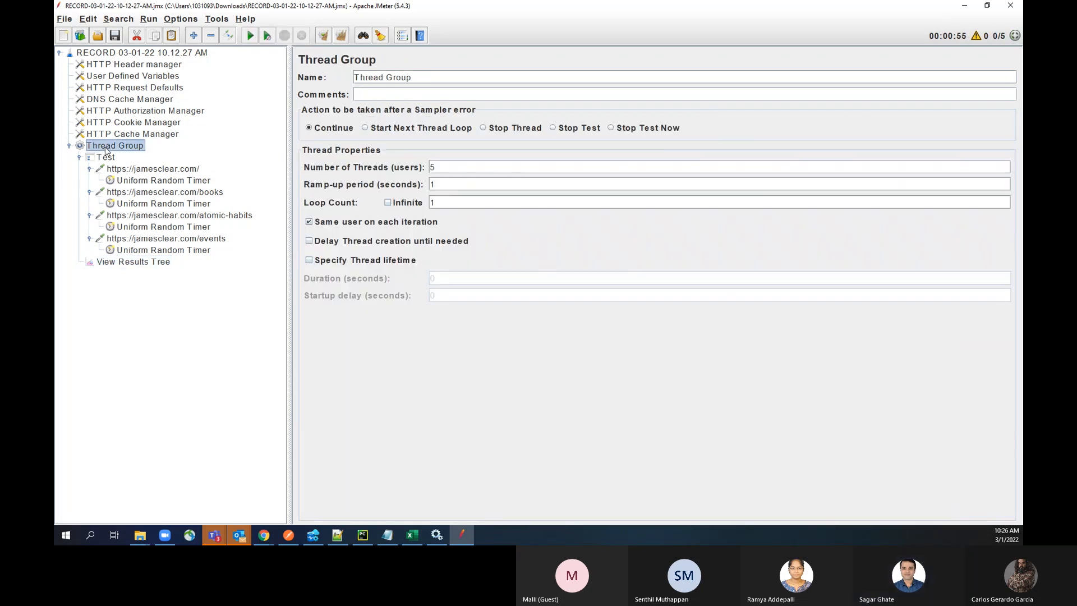
pyautogui.rightClick(106, 147)
pyautogui.moveTo(269, 156)
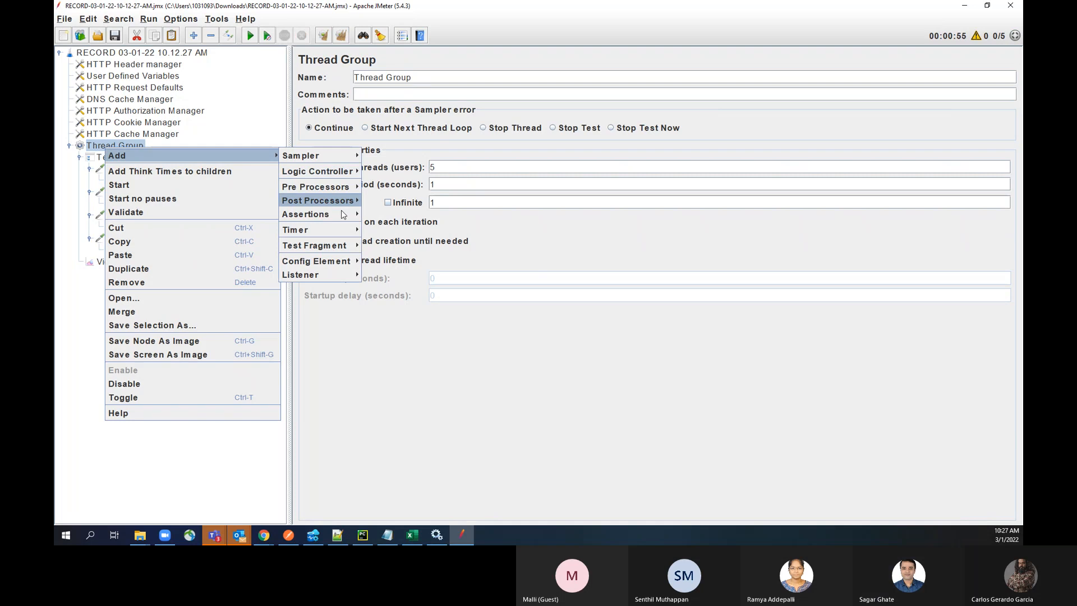
pyautogui.moveTo(342, 222)
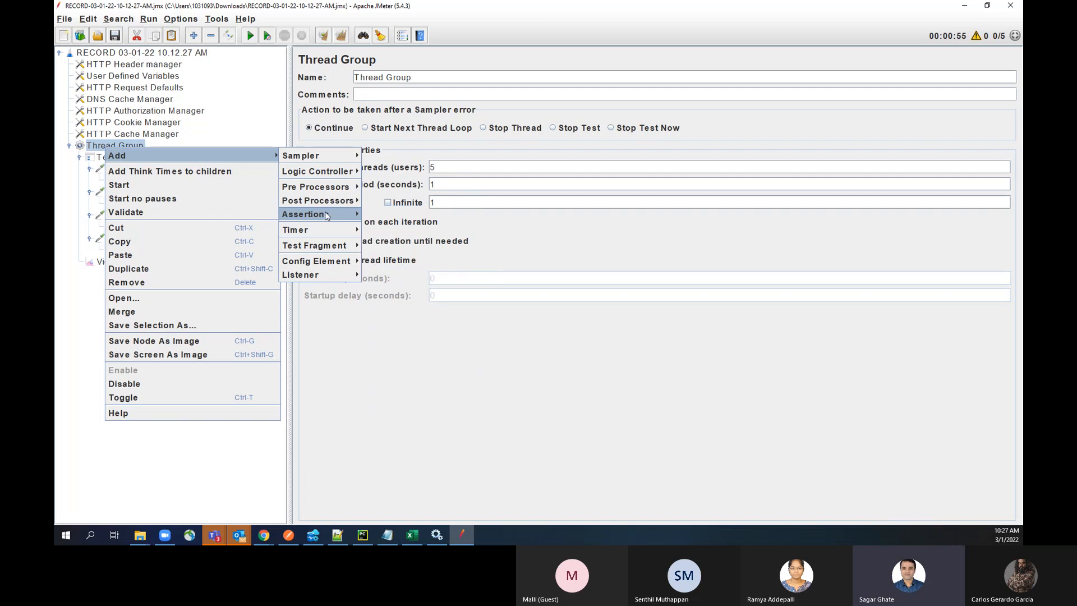
pyautogui.moveTo(325, 275)
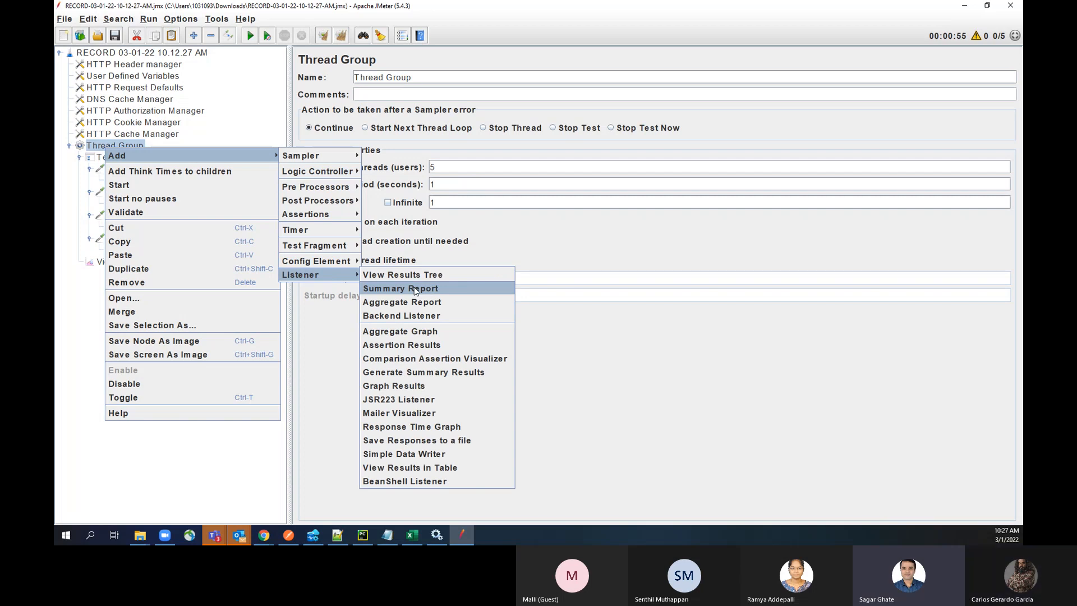
pyautogui.click(425, 343)
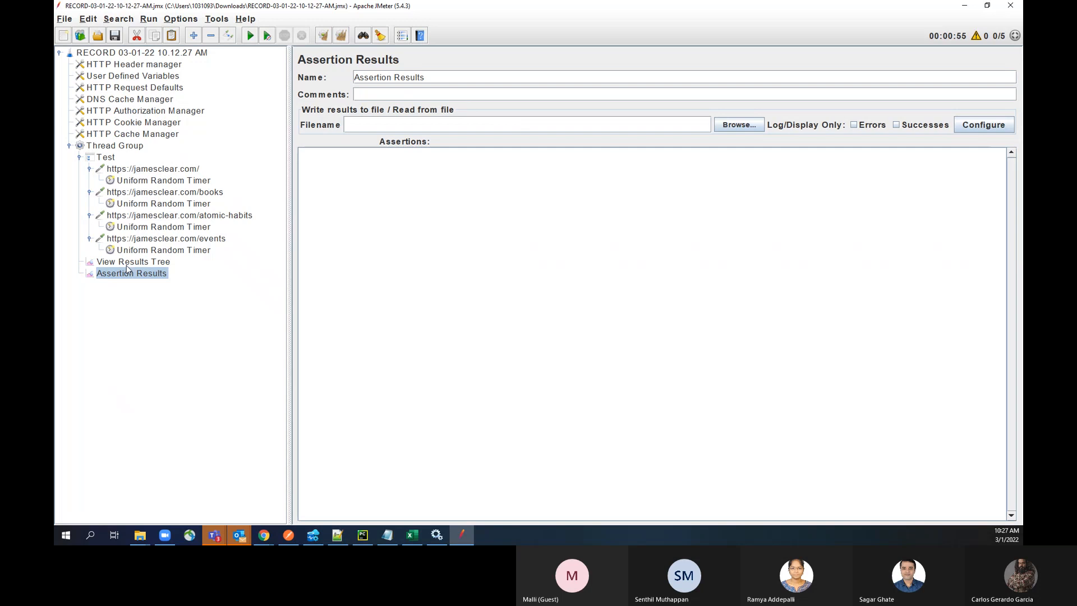
# Step: Add a View Results in Table listener to the Thread Group and start the test
pyautogui.click(122, 148)
pyautogui.rightClick(123, 147)
pyautogui.moveTo(168, 153)
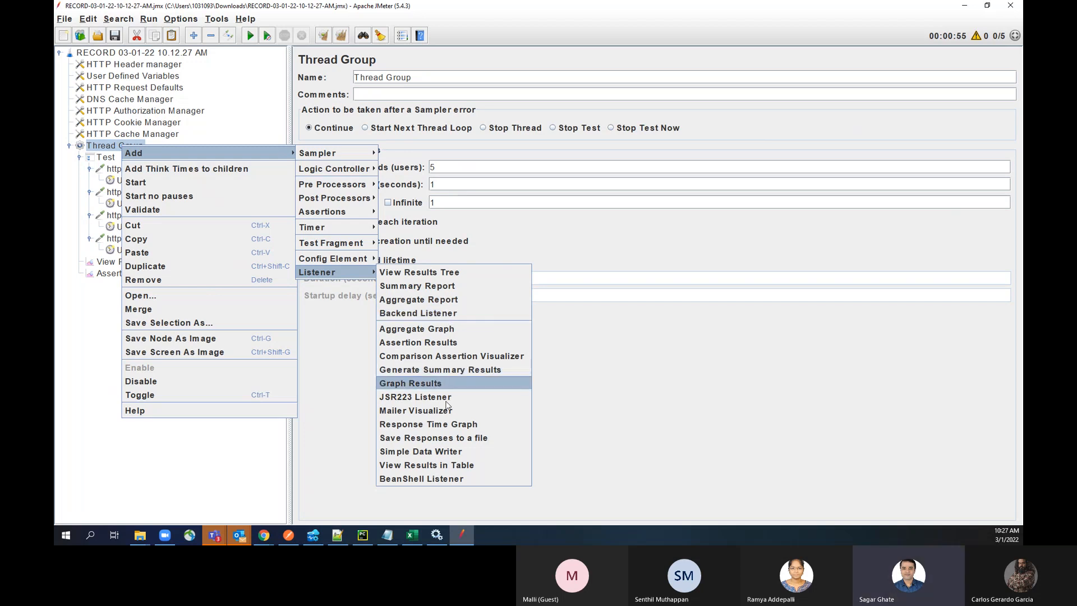
pyautogui.click(458, 465)
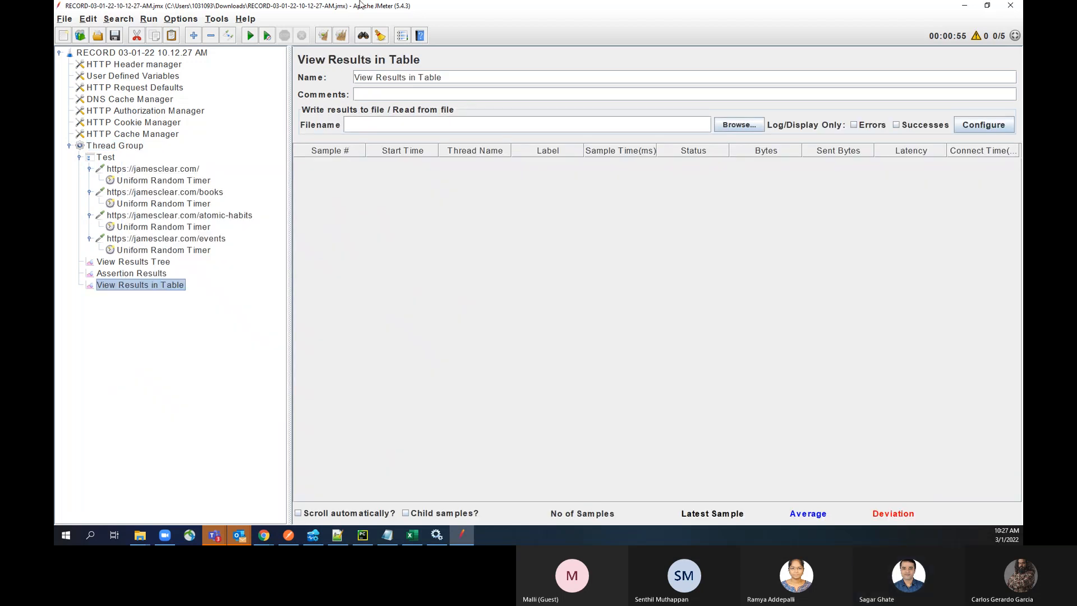
pyautogui.click(249, 39)
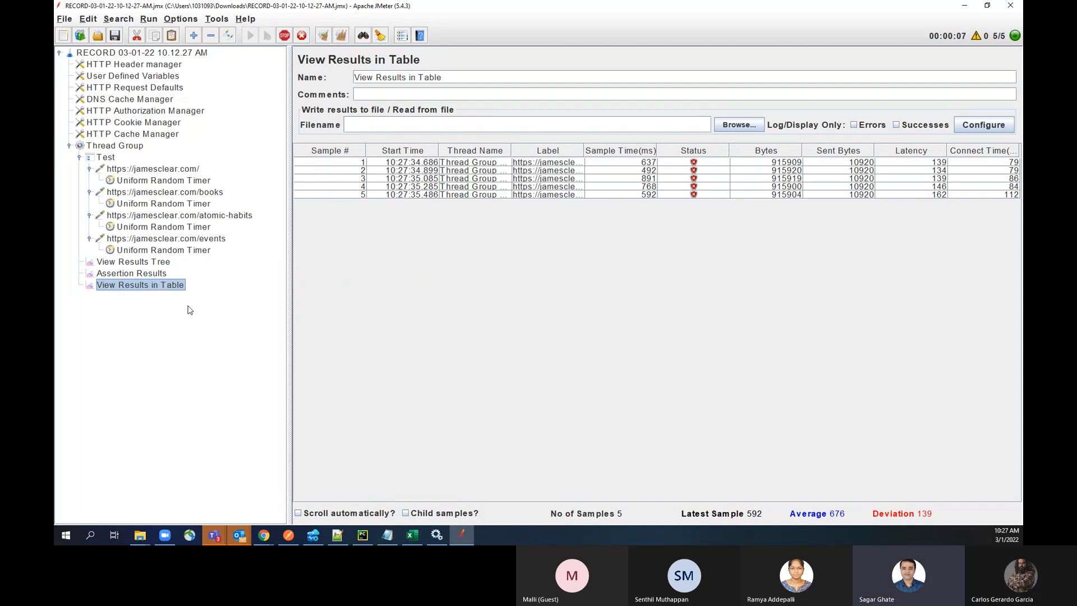
# Step: Review the incoming samples of the running test in the Assertion Results, View Results in Table and View Results Tree listeners
pyautogui.click(139, 274)
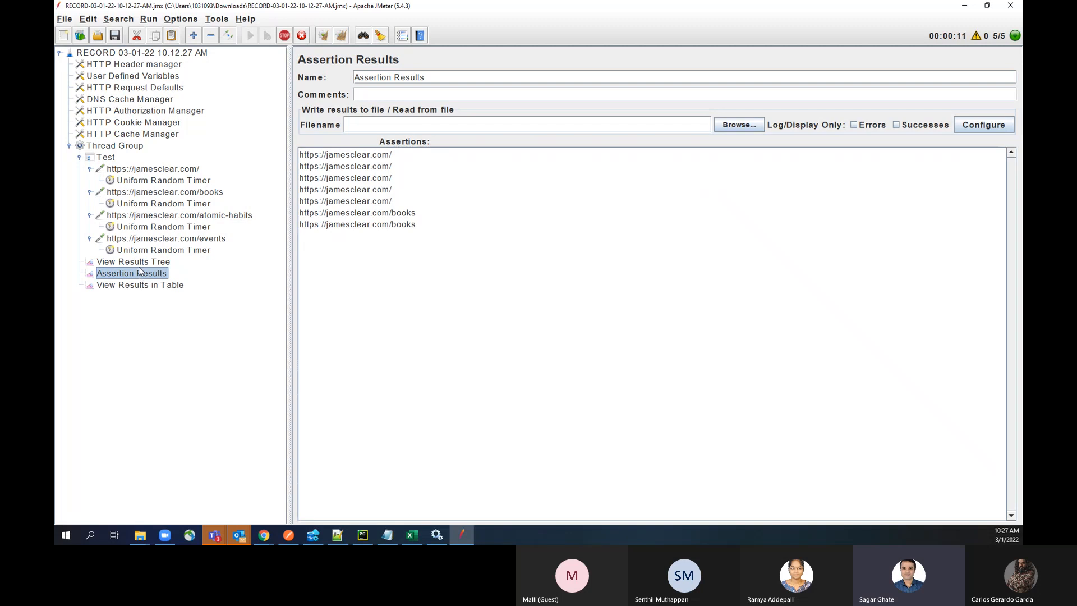
pyautogui.click(138, 263)
pyautogui.click(146, 283)
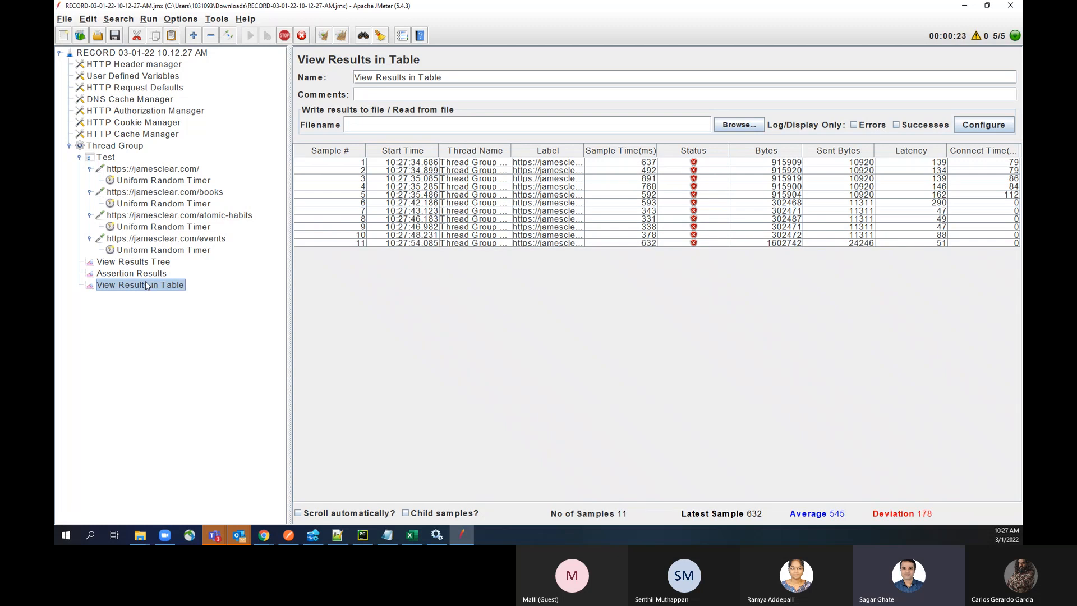
pyautogui.click(145, 273)
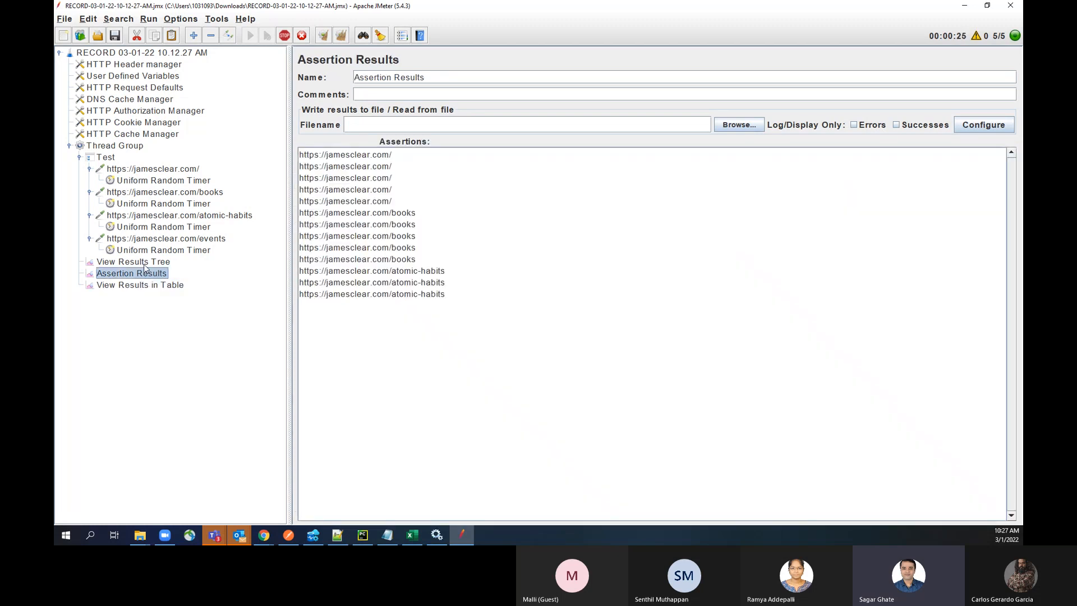
pyautogui.click(144, 264)
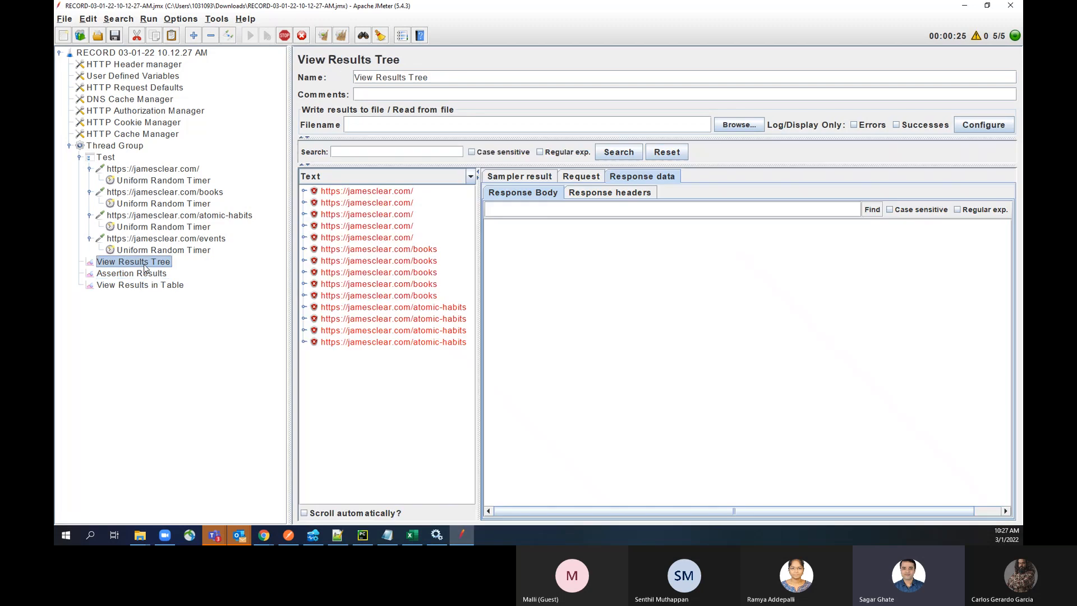
# Step: Examine the first books sample's response body and headers, plus the response headers of the third books and first atomic-habits samples
pyautogui.click(402, 253)
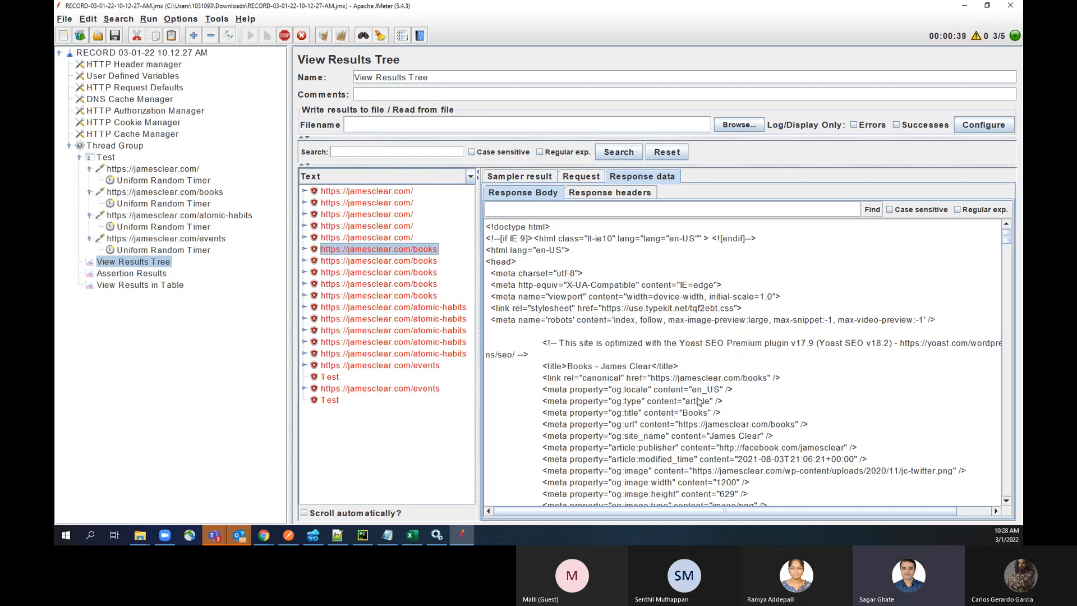
pyautogui.click(625, 198)
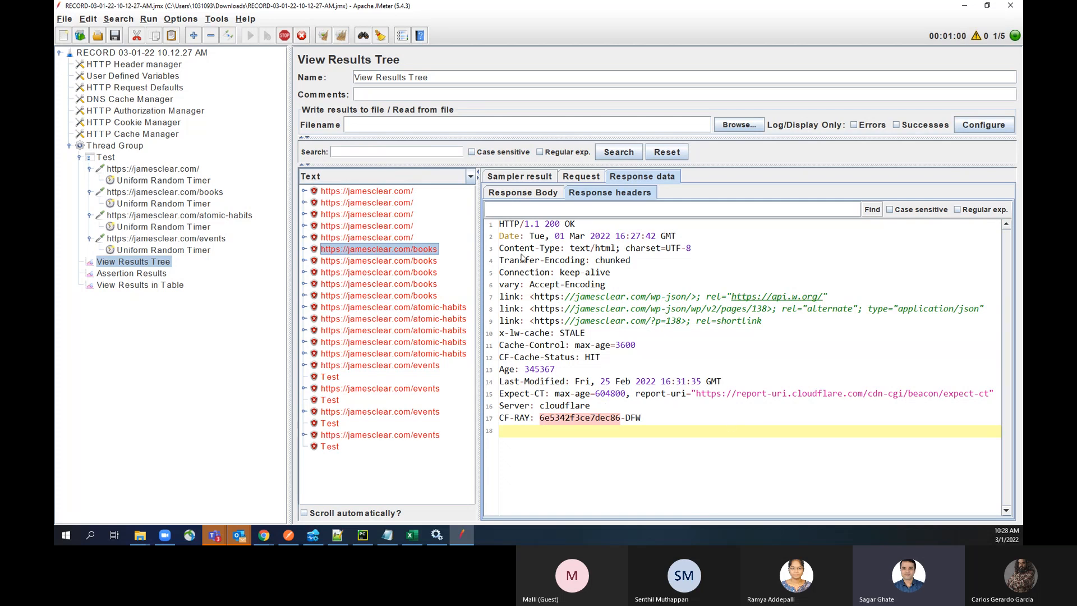
pyautogui.click(404, 275)
pyautogui.click(419, 307)
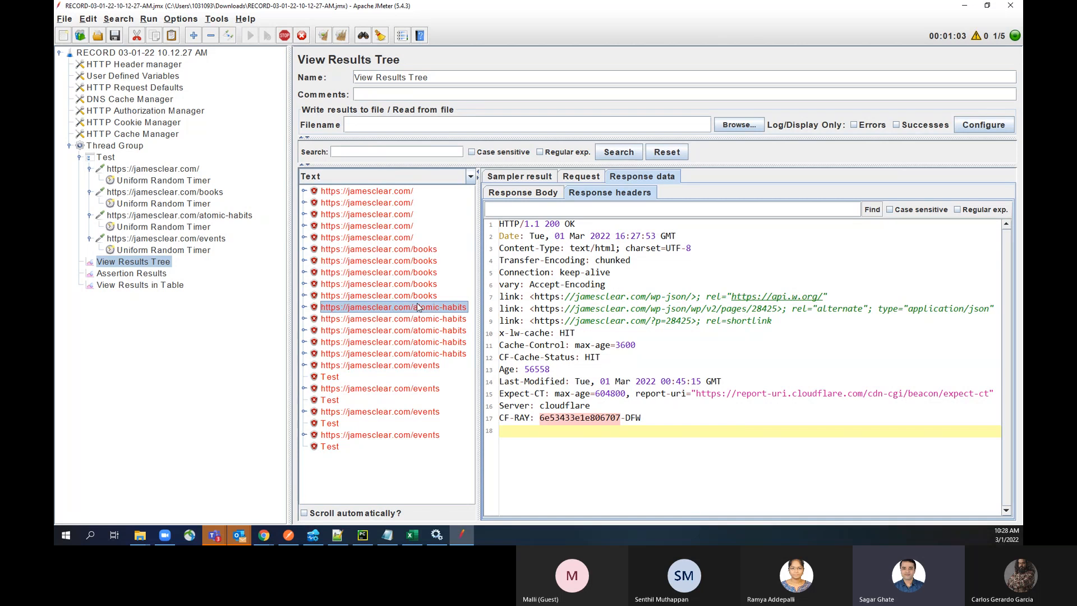
# Step: Save the RECORD 03-01-22 10.12.27 AM test plan with its added listeners
pyautogui.click(122, 54)
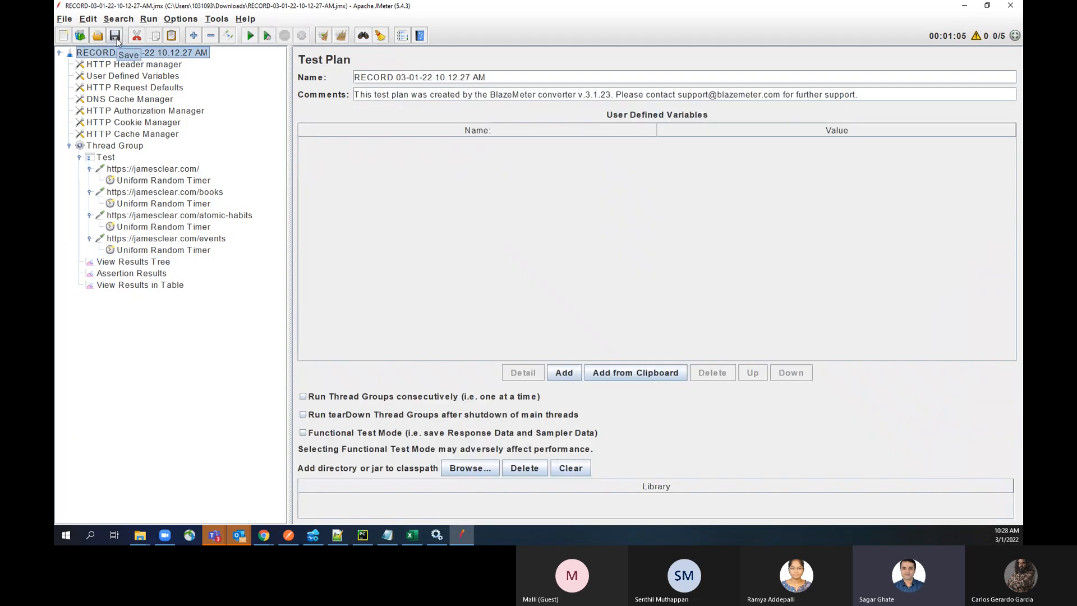
pyautogui.click(117, 40)
pyautogui.click(66, 20)
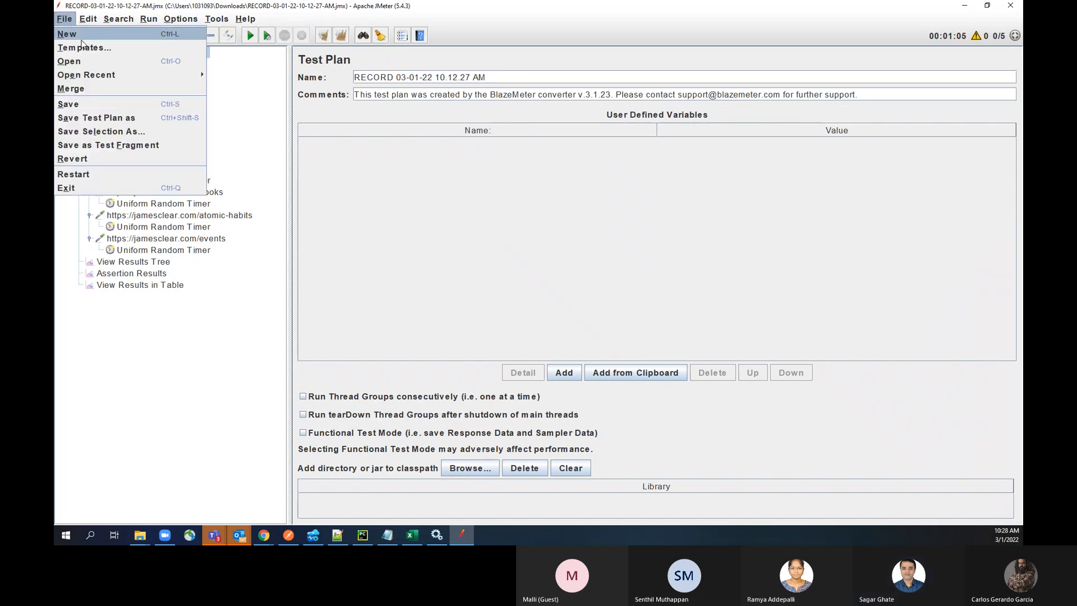
pyautogui.click(267, 124)
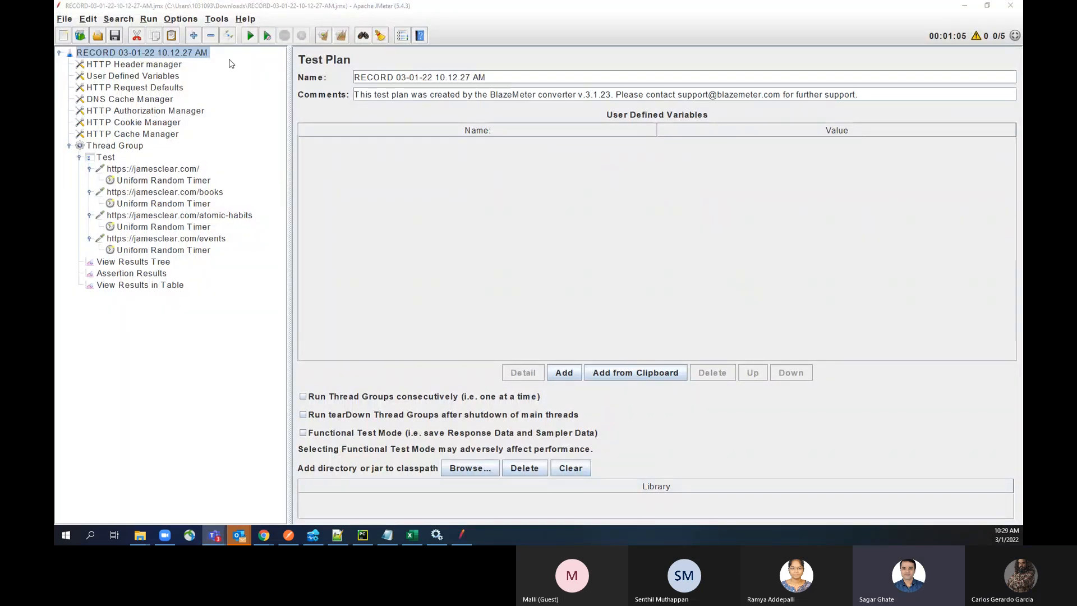
pyautogui.click(116, 37)
pyautogui.moveTo(403, 0); pyautogui.dragTo(403, 15)
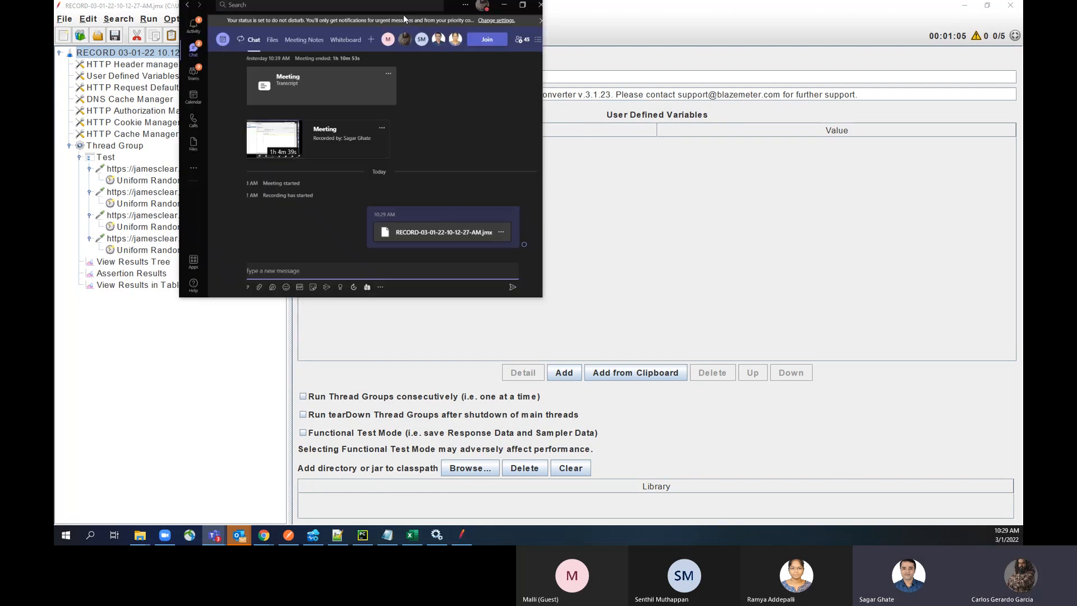
pyautogui.doubleClick(403, 15)
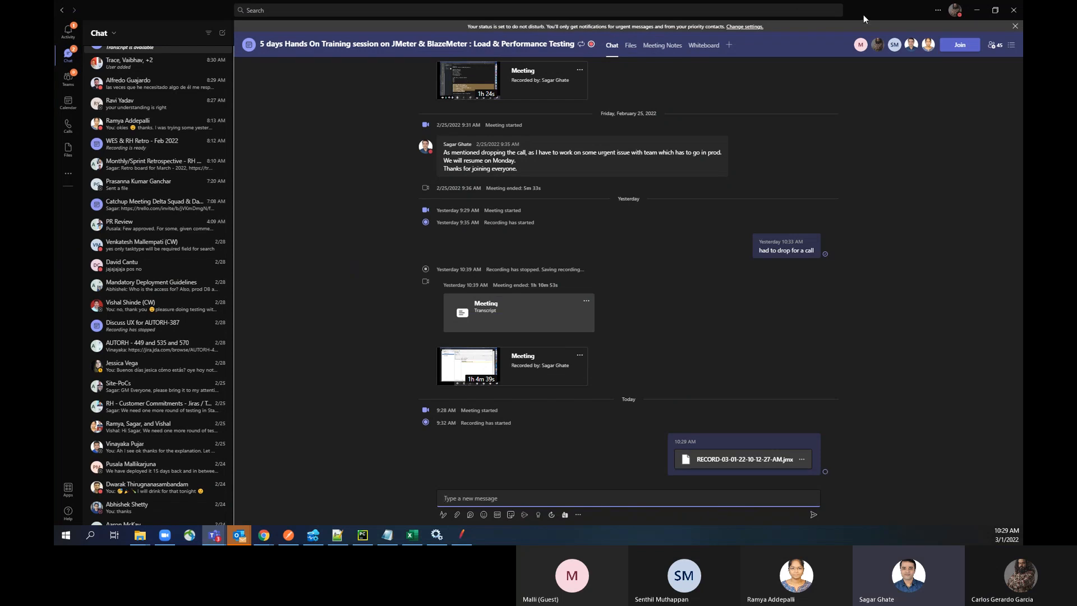
pyautogui.moveTo(863, 15); pyautogui.dragTo(830, 0)
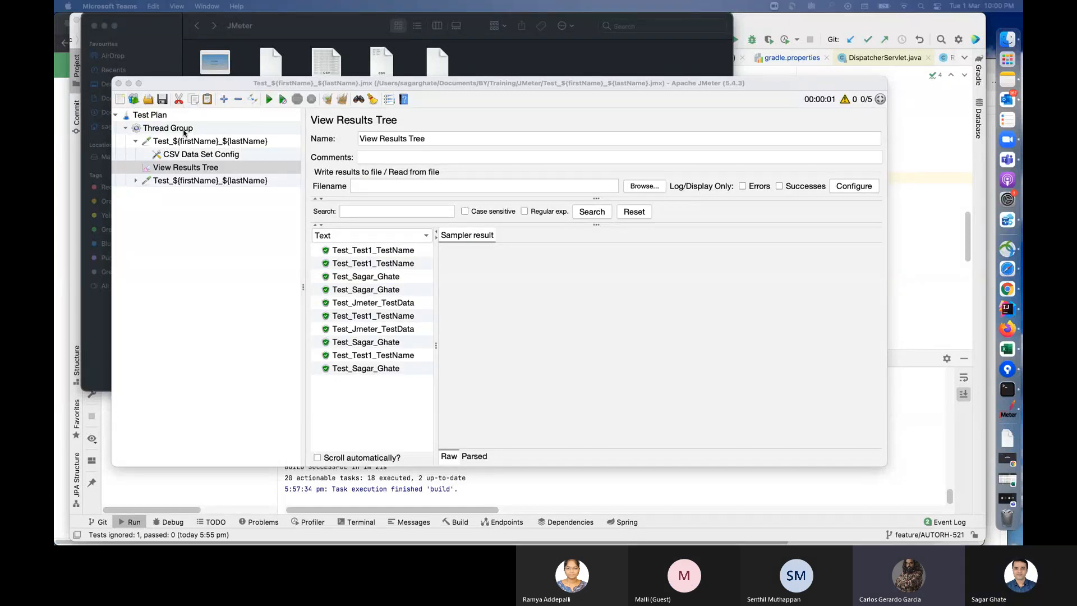
# Step: Bring up the Microsoft Teams meeting window and open the additional meeting actions containing Stop recording
pyautogui.click(892, 330)
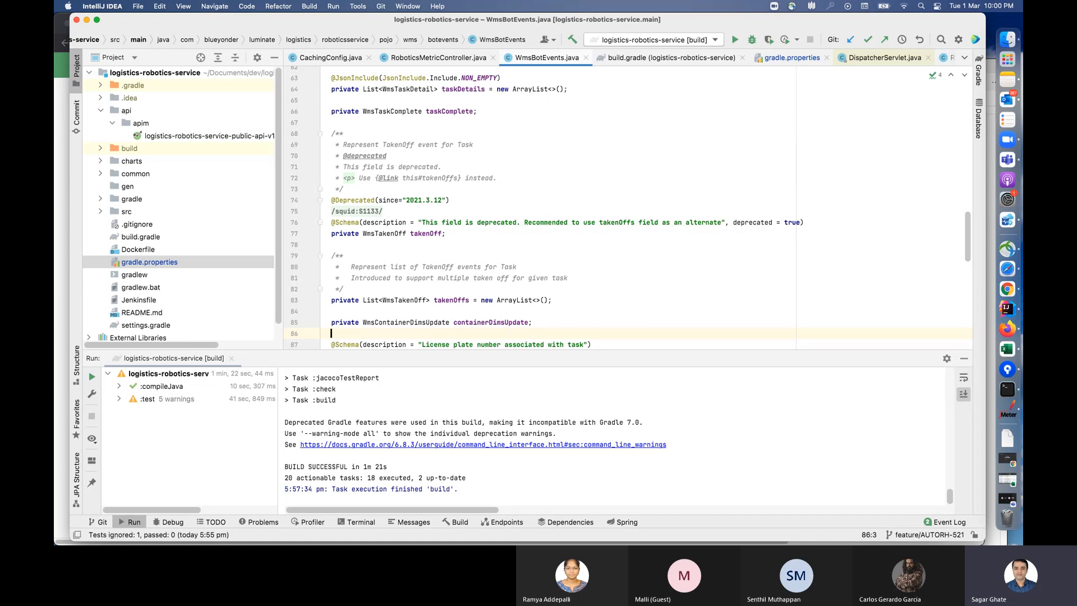
pyautogui.click(1007, 499)
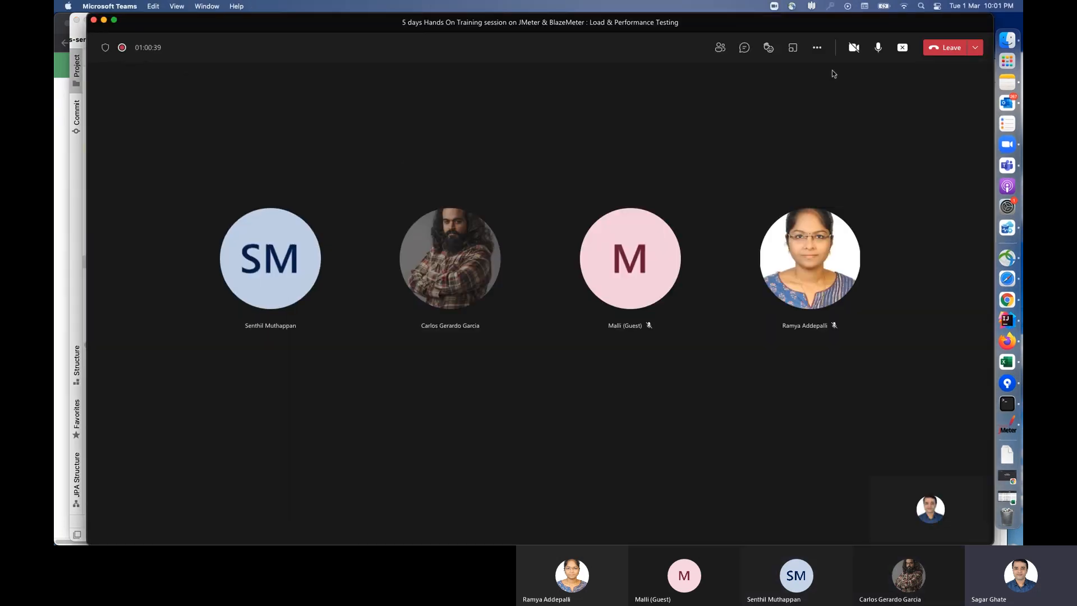
pyautogui.click(817, 47)
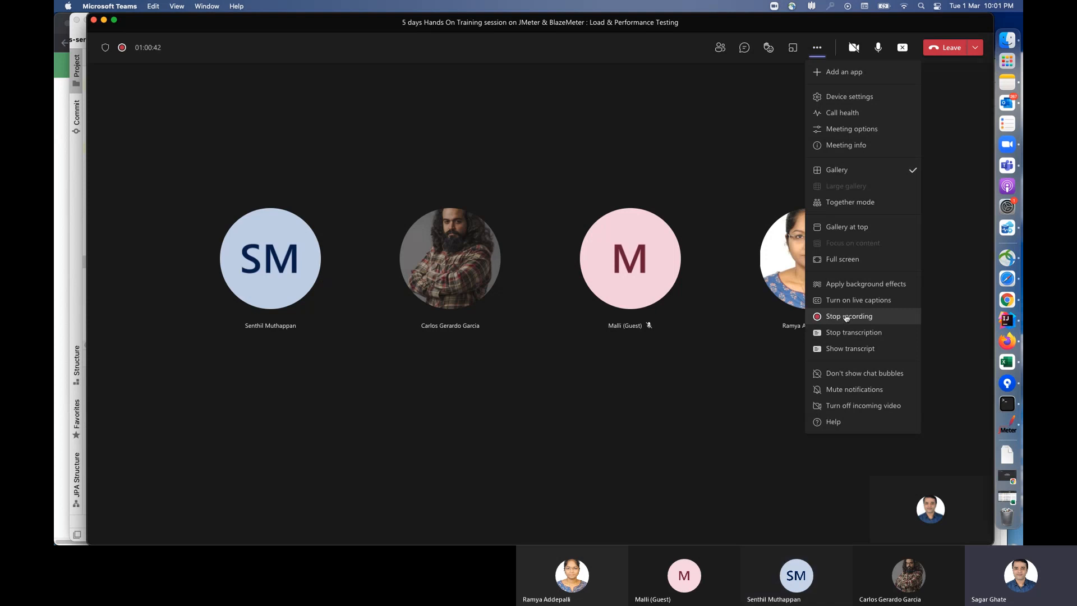
pyautogui.click(736, 240)
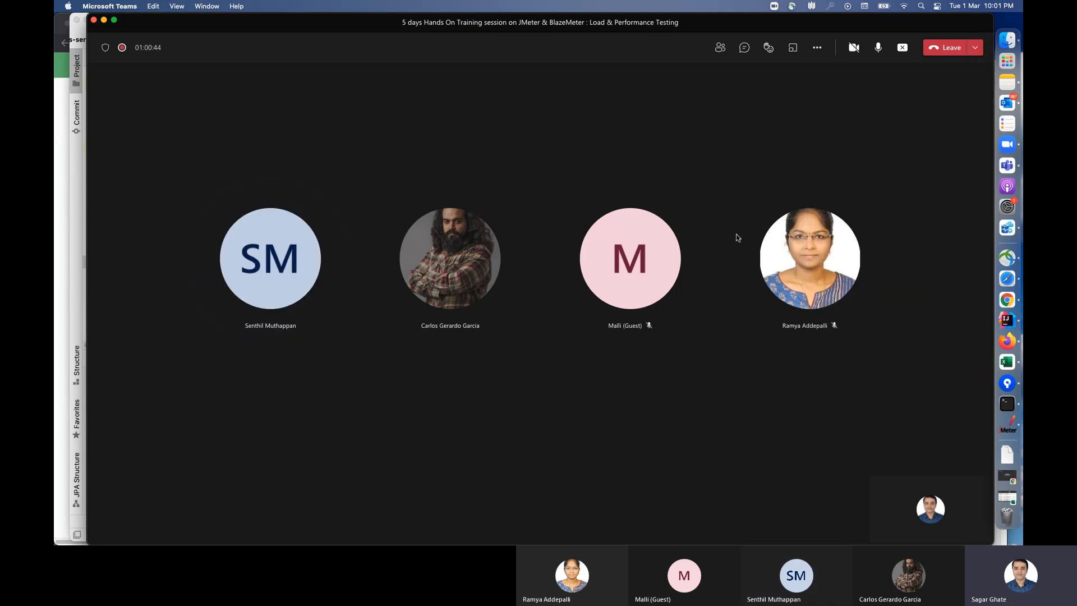
pyautogui.click(817, 47)
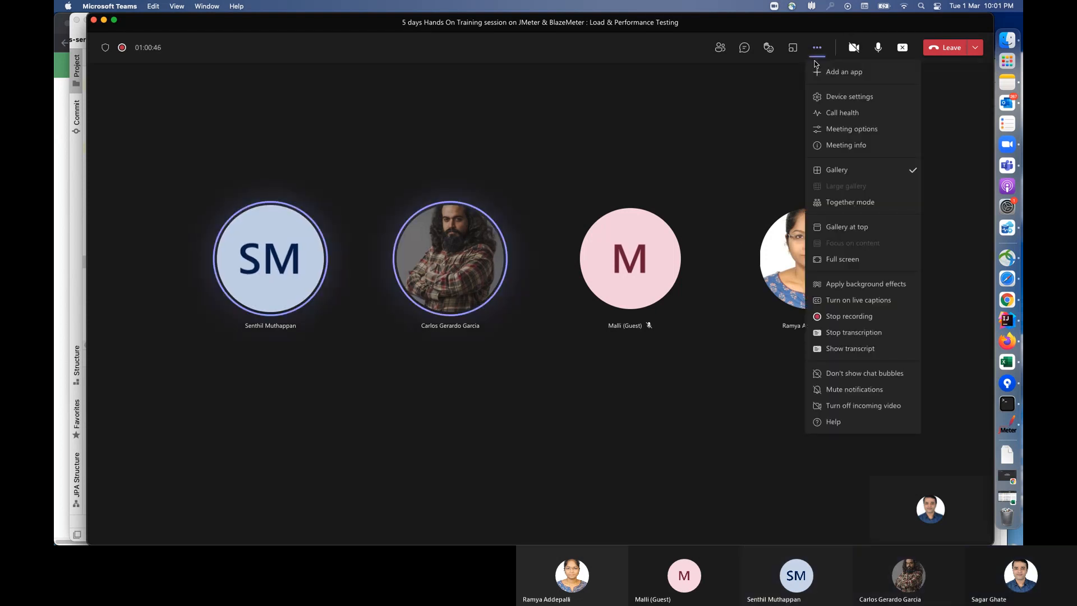